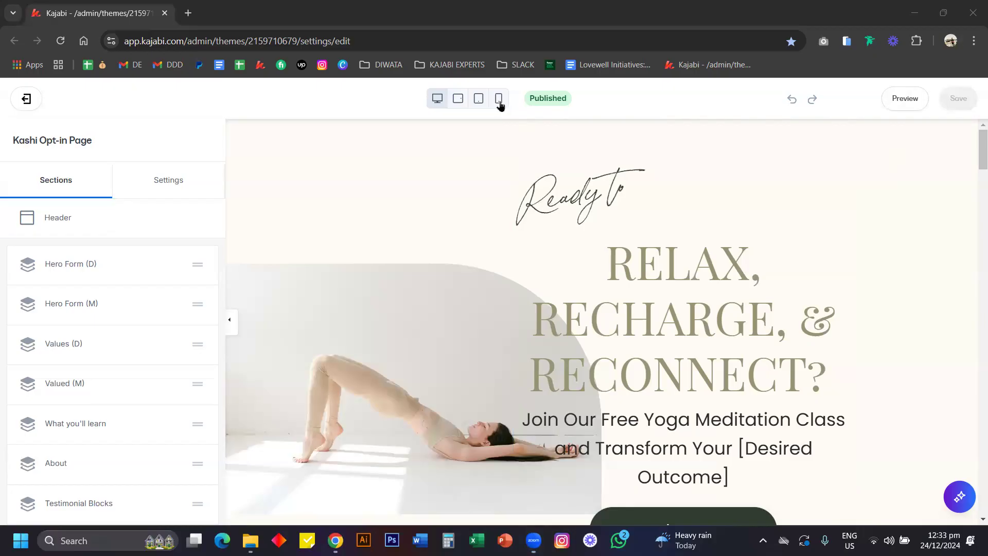
# Check the opt-in page in the mobile layout, return to the desktop layout and look over the hero and values sections.
pyautogui.click(499, 98)
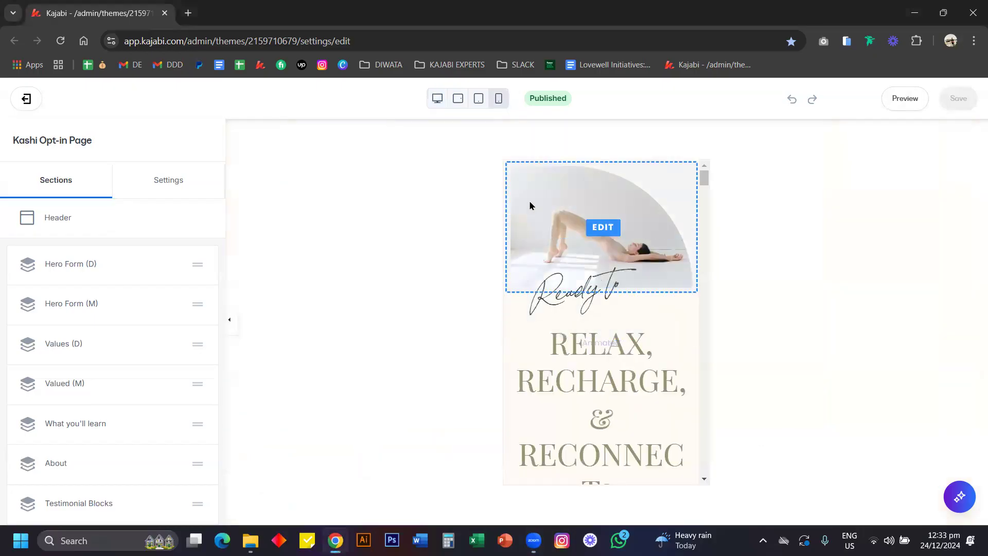
pyautogui.click(437, 99)
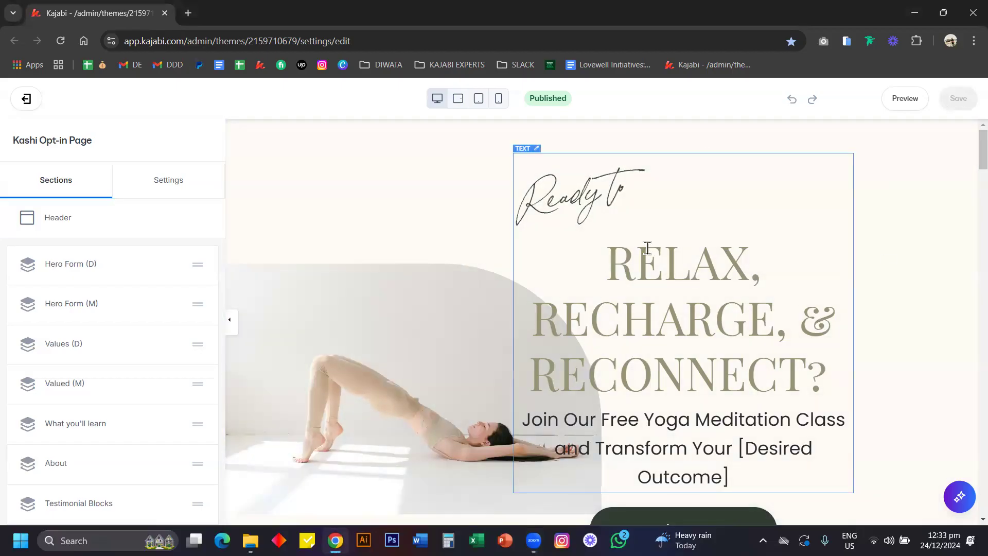
pyautogui.scroll(-10, 648, 247)
pyautogui.scroll(10, 648, 247)
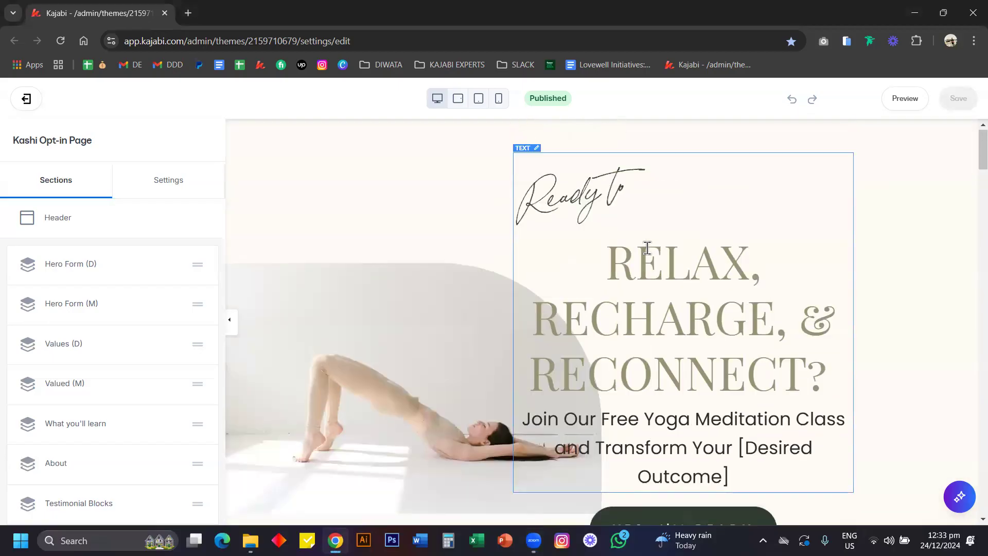
pyautogui.scroll(-5, 422, 287)
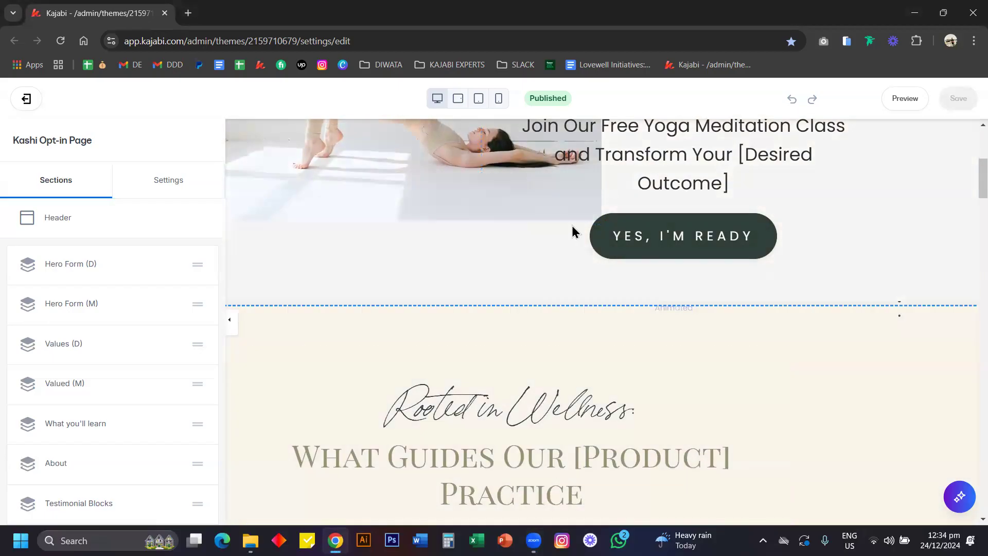
pyautogui.scroll(5, 573, 232)
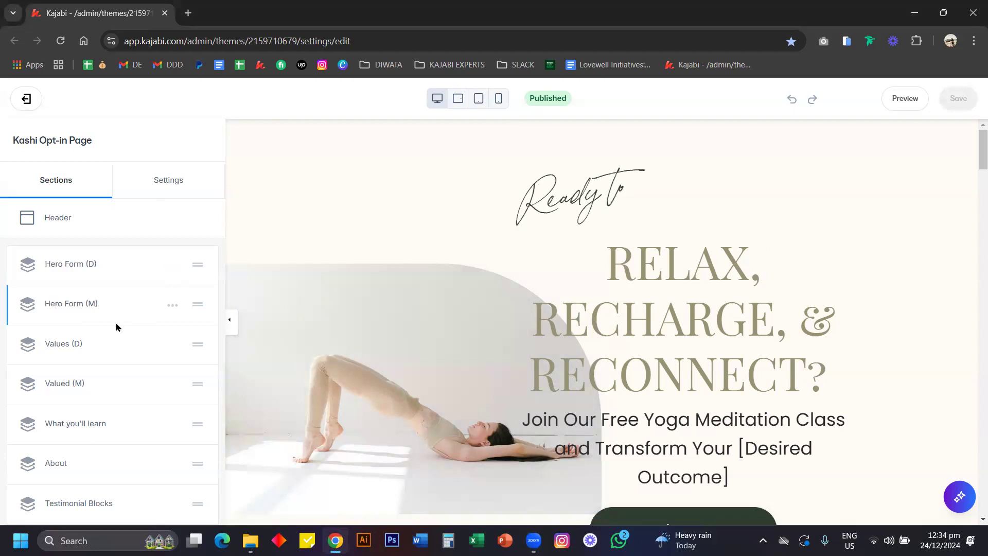
# Open the Two Step Optin section and enable Edit Two Step Popup to show the whole popup.
pyautogui.scroll(-7, 117, 327)
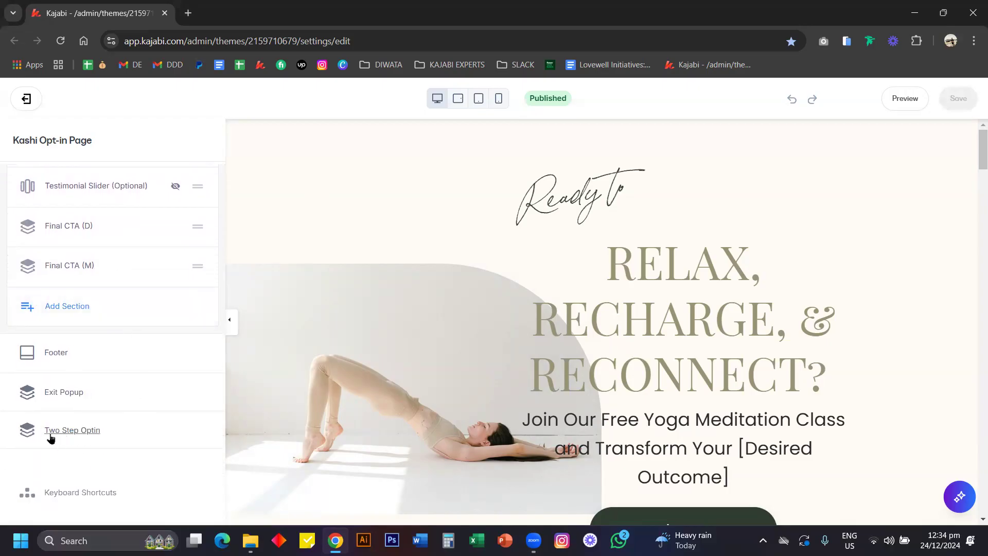
pyautogui.click(69, 430)
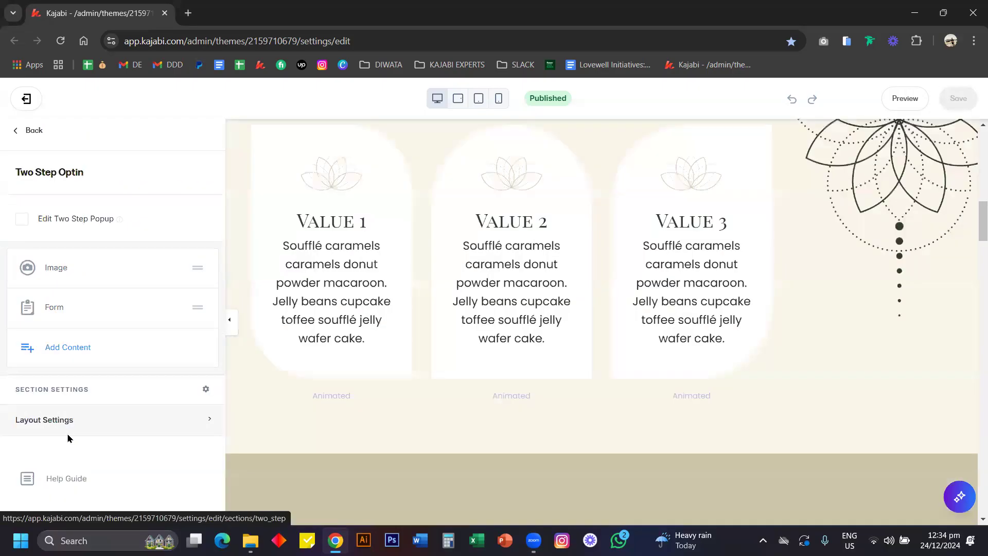
pyautogui.click(22, 220)
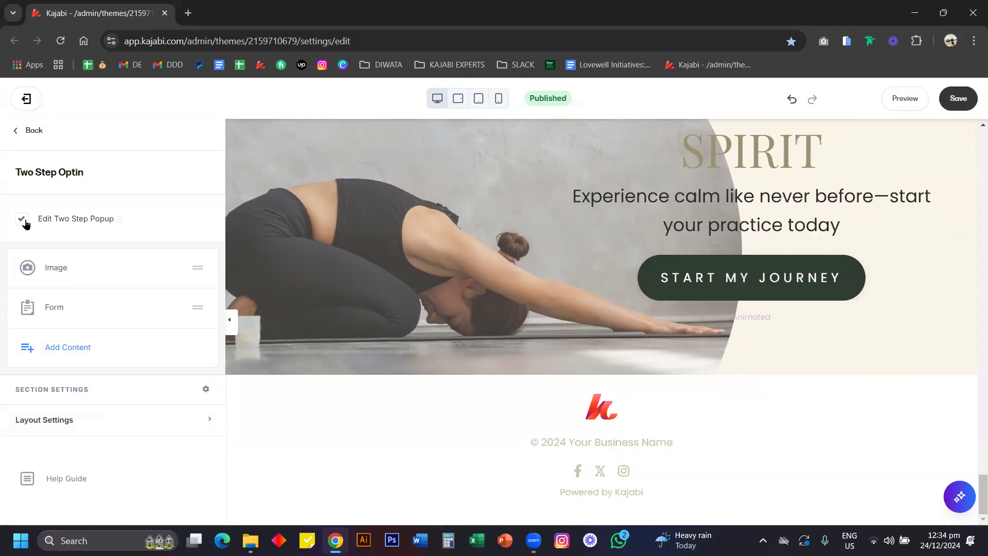
pyautogui.scroll(-3, 496, 292)
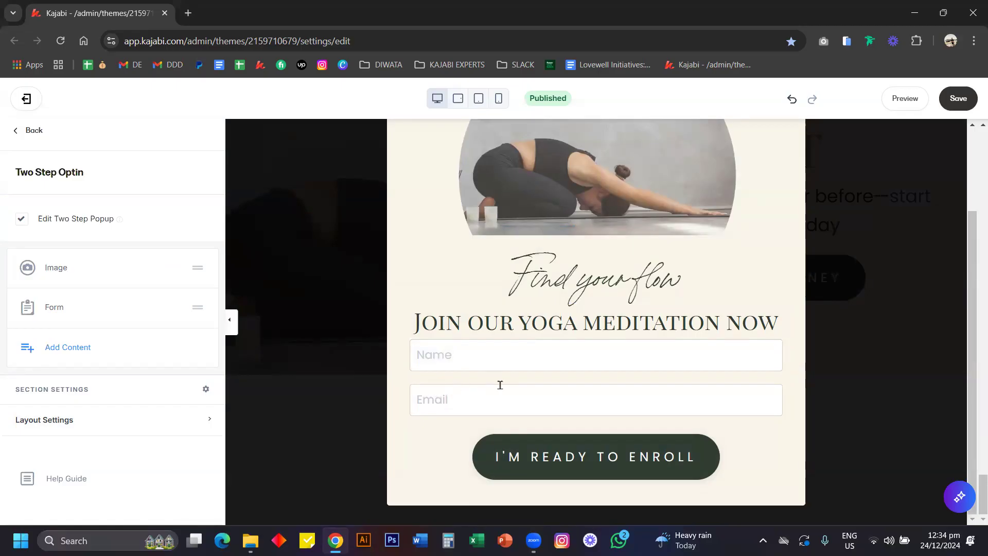
# Open the popup's Form block settings and view the site's Forms list in a separate browser tab.
pyautogui.click(52, 309)
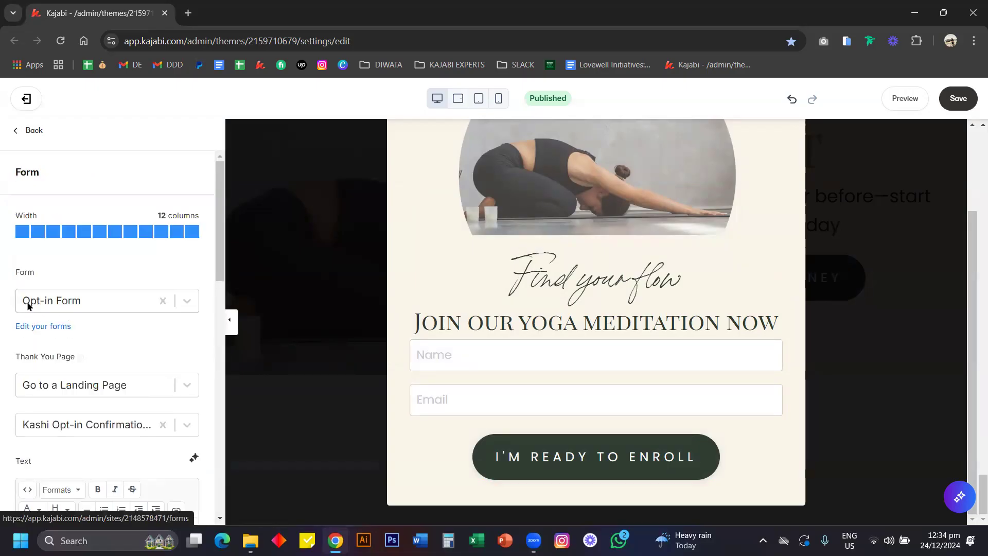
pyautogui.rightClick(54, 327)
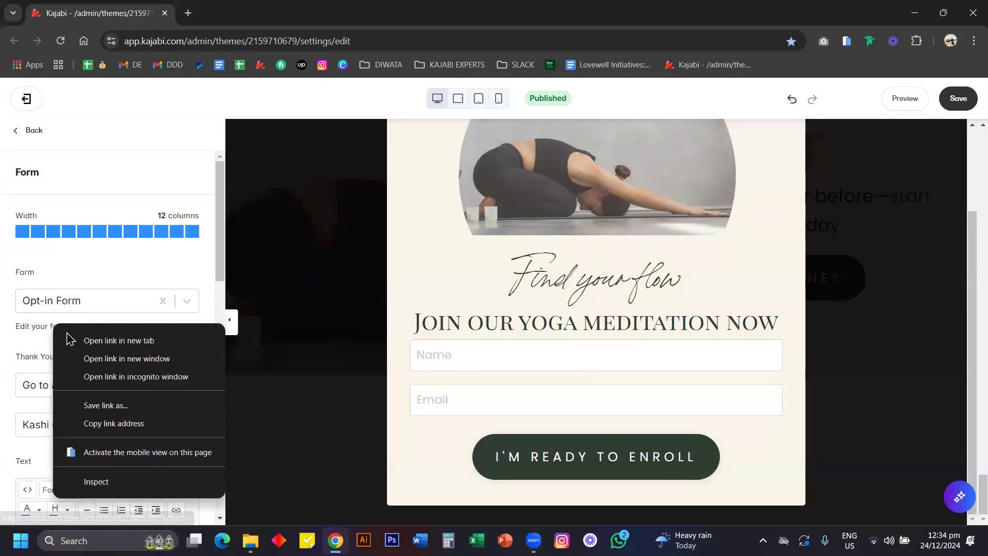
pyautogui.click(118, 340)
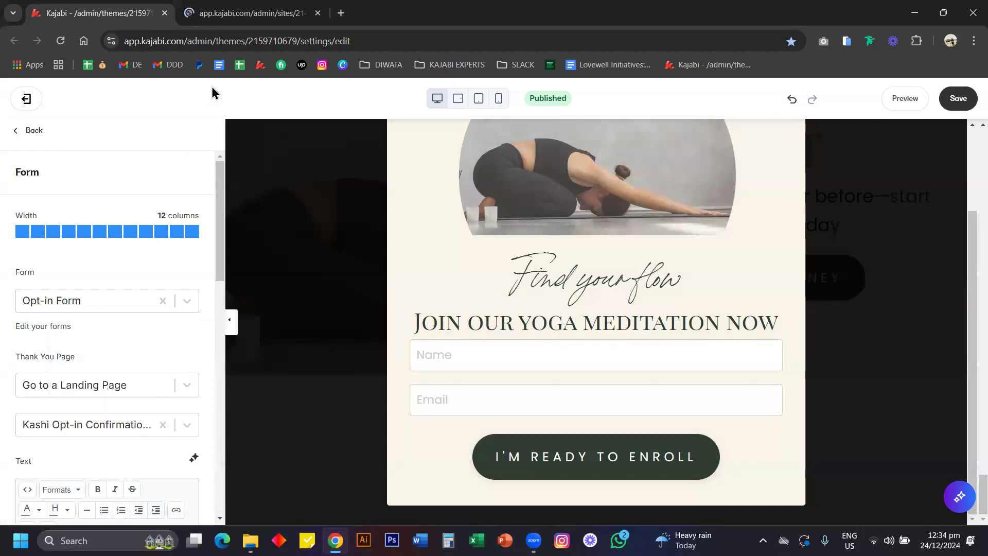
pyautogui.click(247, 17)
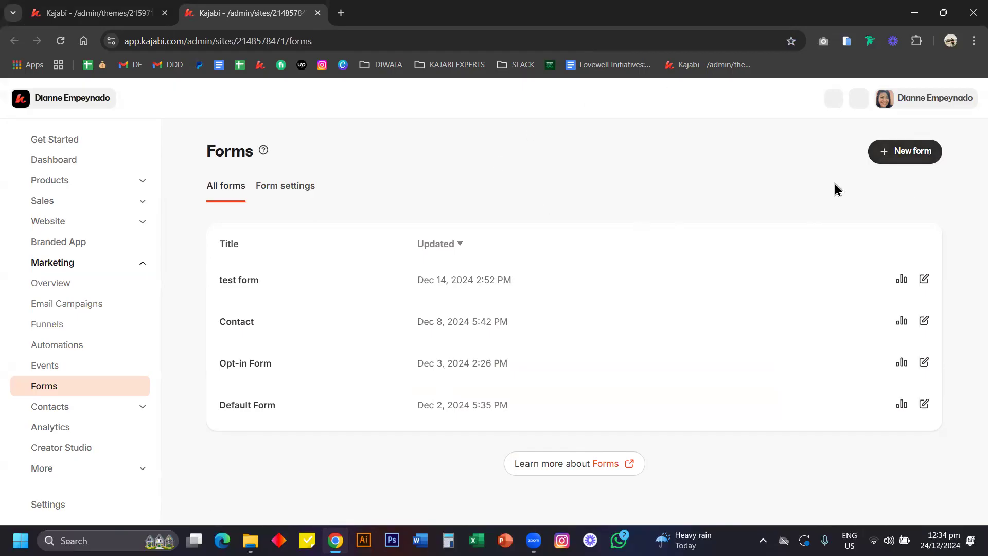
# Return to the page editor and check which forms can be assigned to the popup's Form block, without changing the selection.
pyautogui.click(81, 11)
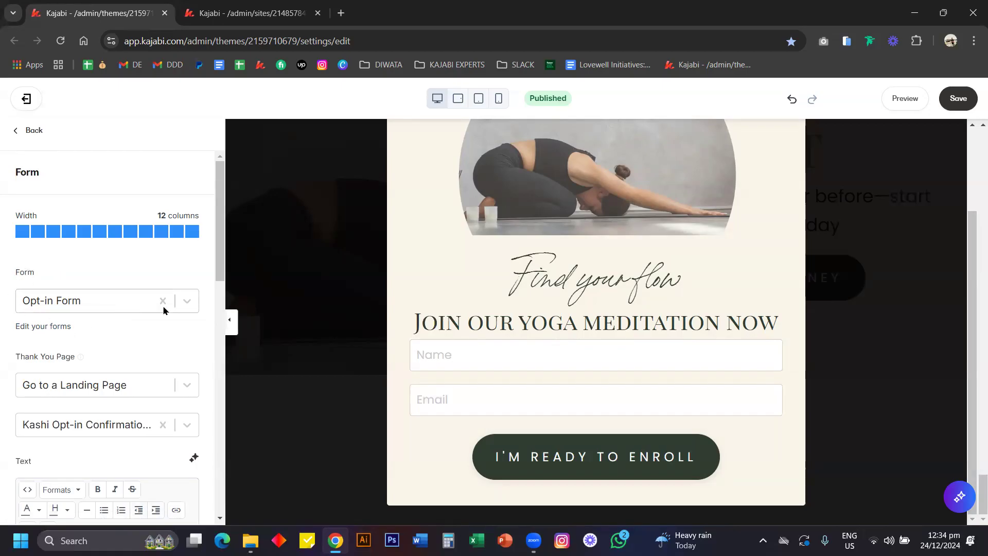
pyautogui.click(187, 302)
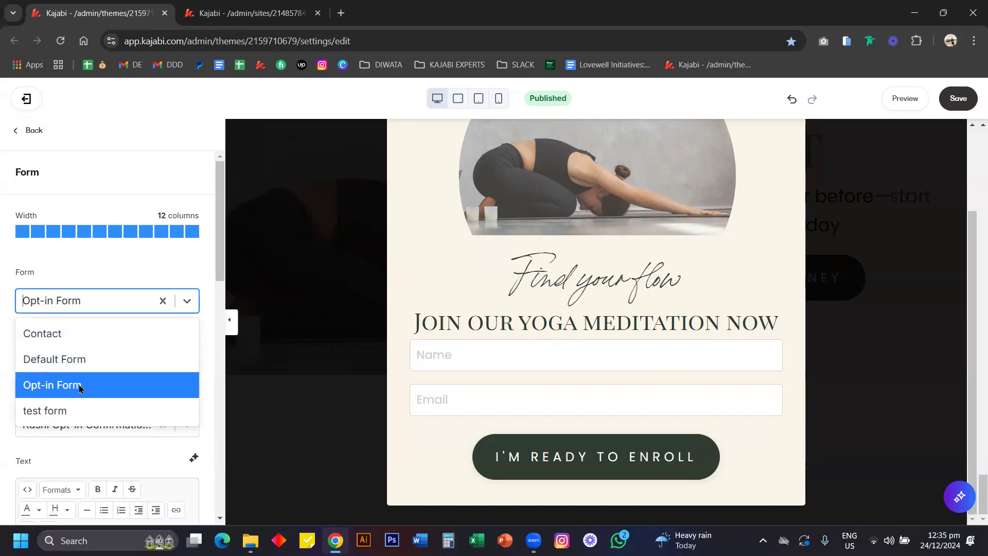
pyautogui.click(102, 180)
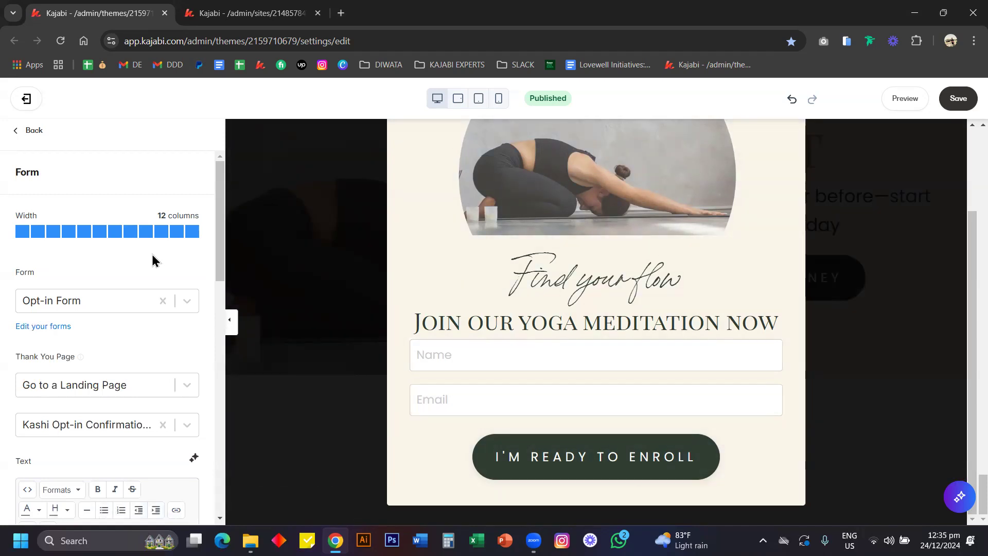
# Set the form's Thank You Page to go to the Kashi Opt-in Confirmation Page landing page and leave the form settings.
pyautogui.click(60, 386)
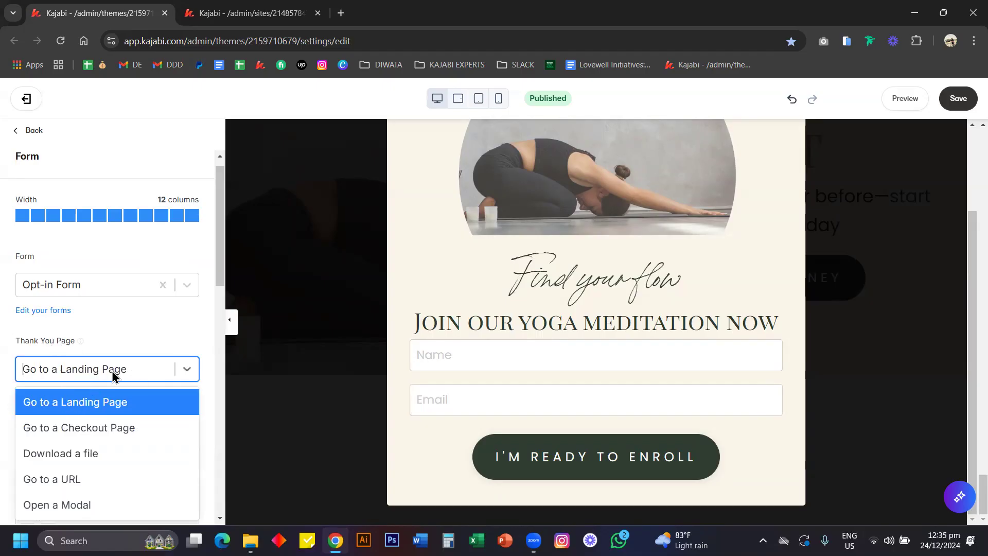
pyautogui.click(70, 409)
pyautogui.click(69, 411)
pyautogui.write('kashi')
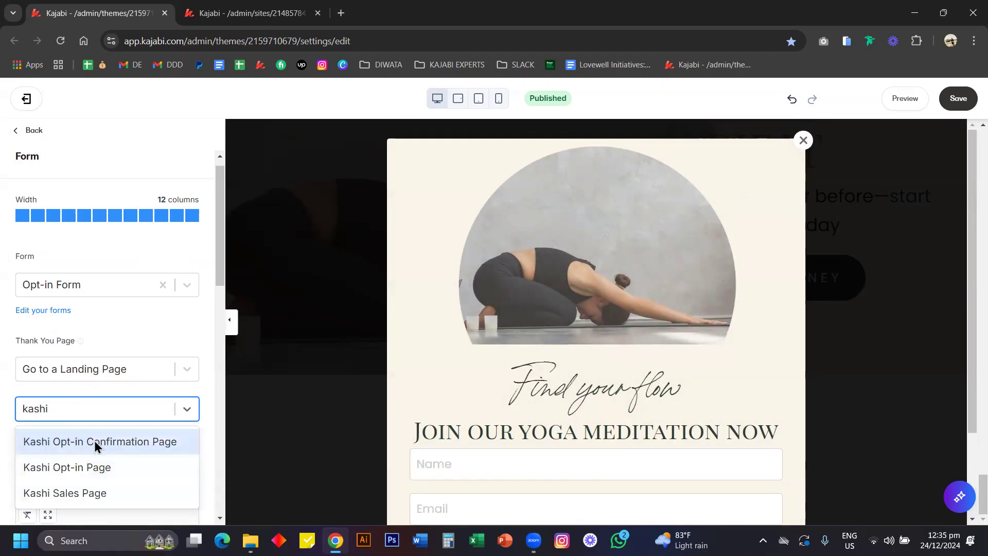
pyautogui.click(90, 442)
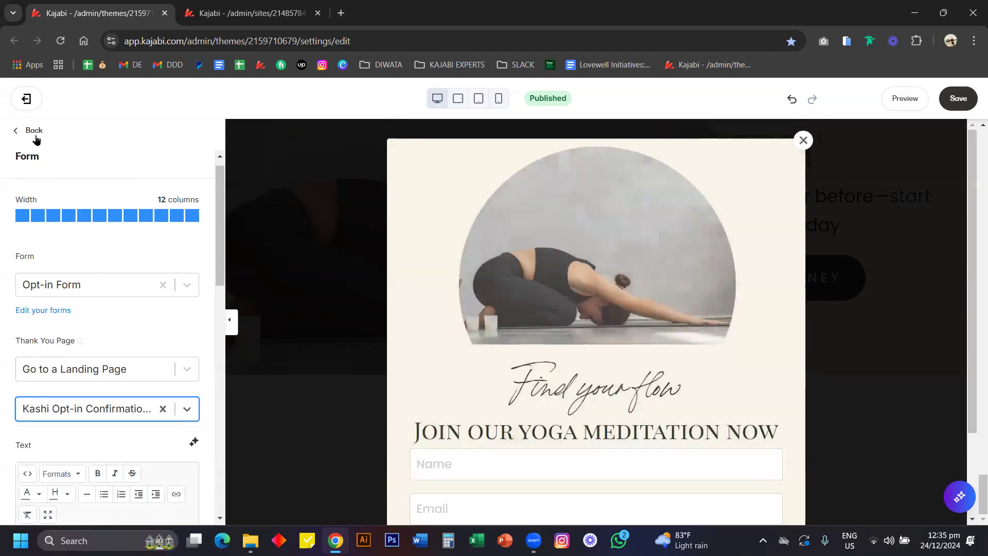
pyautogui.click(32, 131)
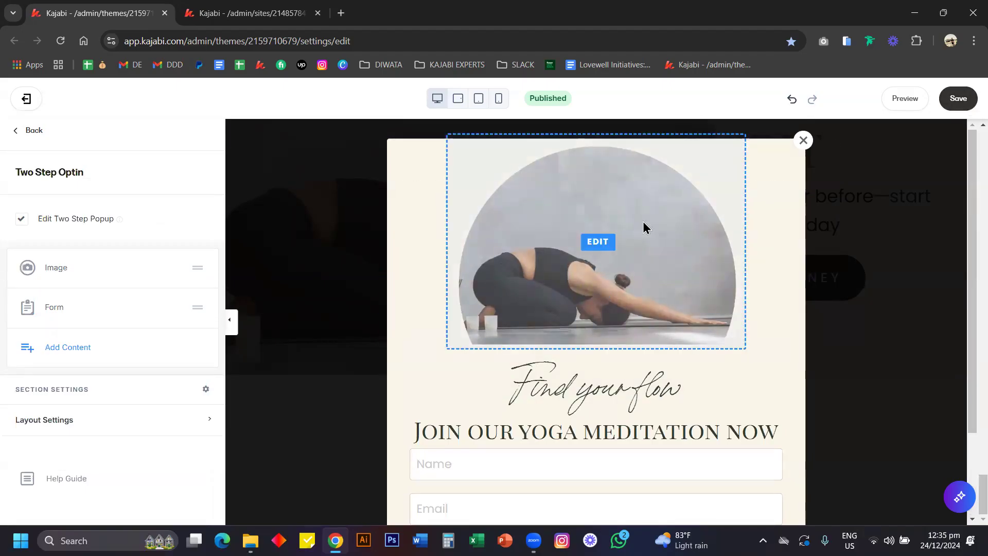
# Review the popup's Layout Settings, disable Edit Two Step Popup and go back to the page's section list.
pyautogui.click(46, 421)
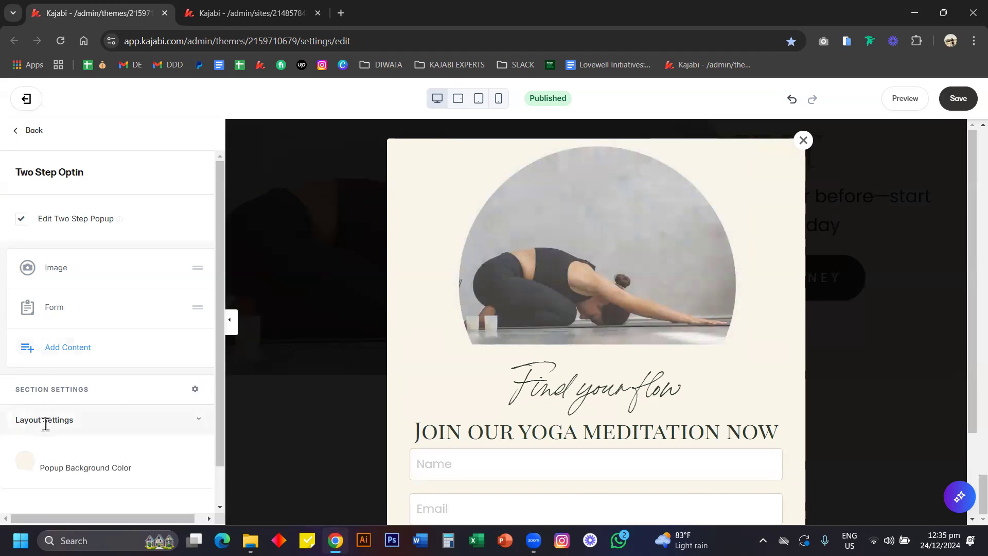
pyautogui.scroll(-3, 45, 424)
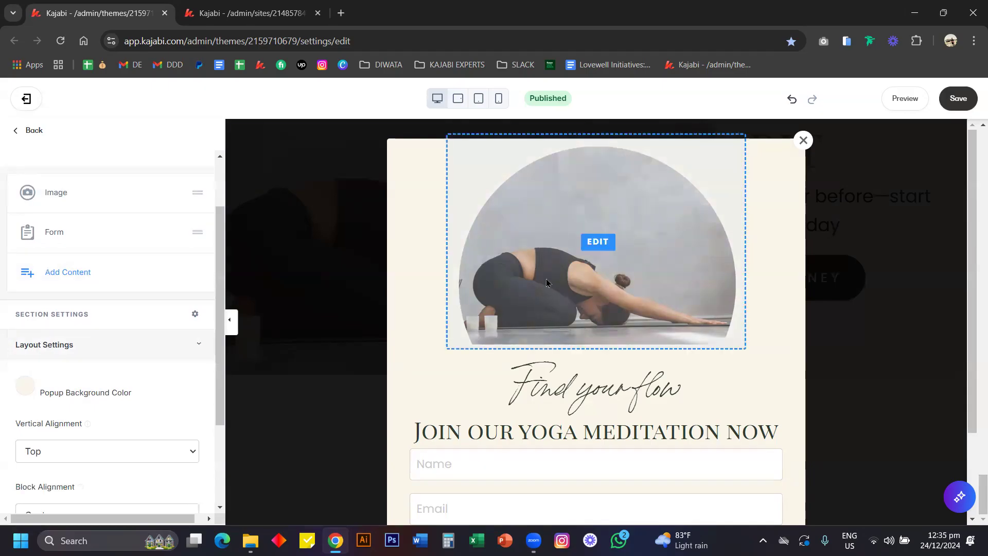
pyautogui.scroll(3, 113, 221)
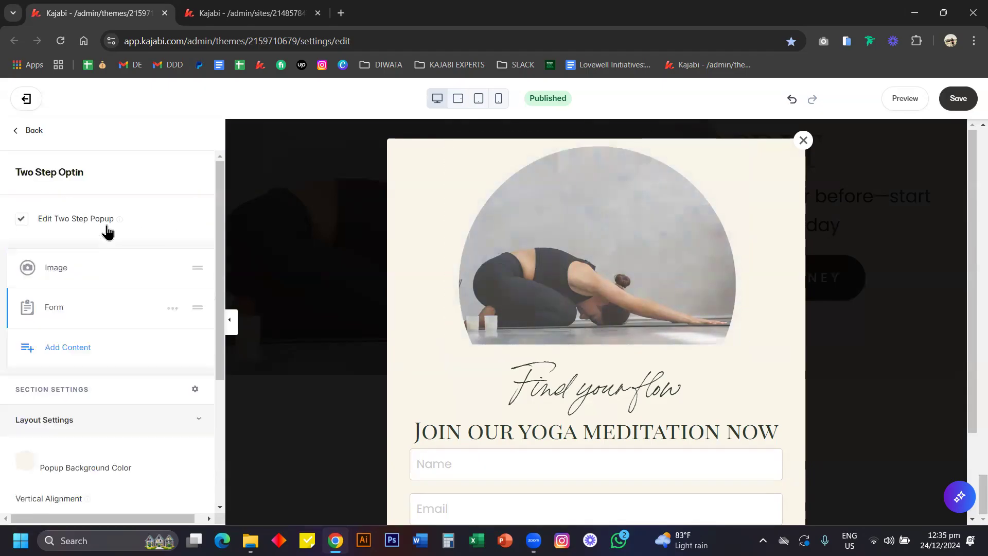
pyautogui.click(43, 219)
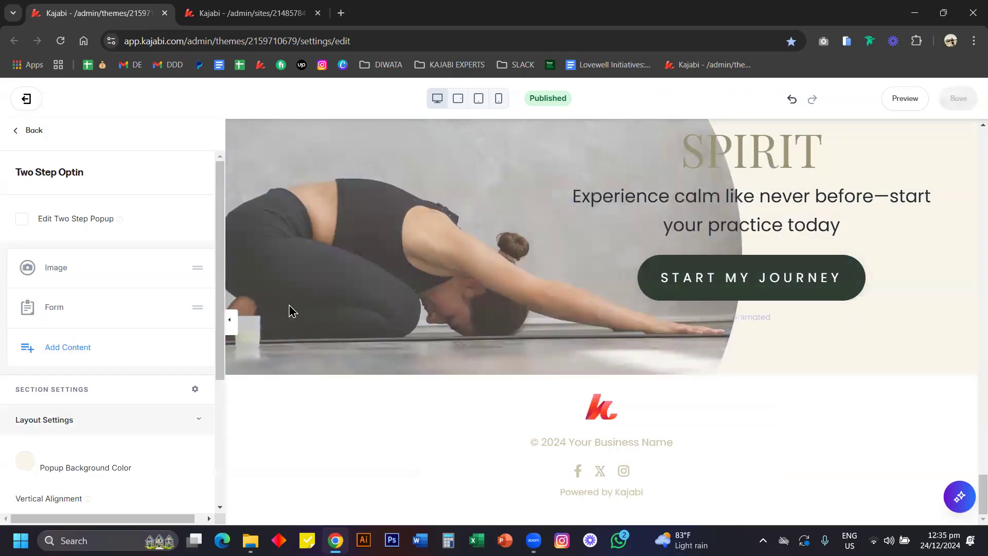
pyautogui.click(33, 131)
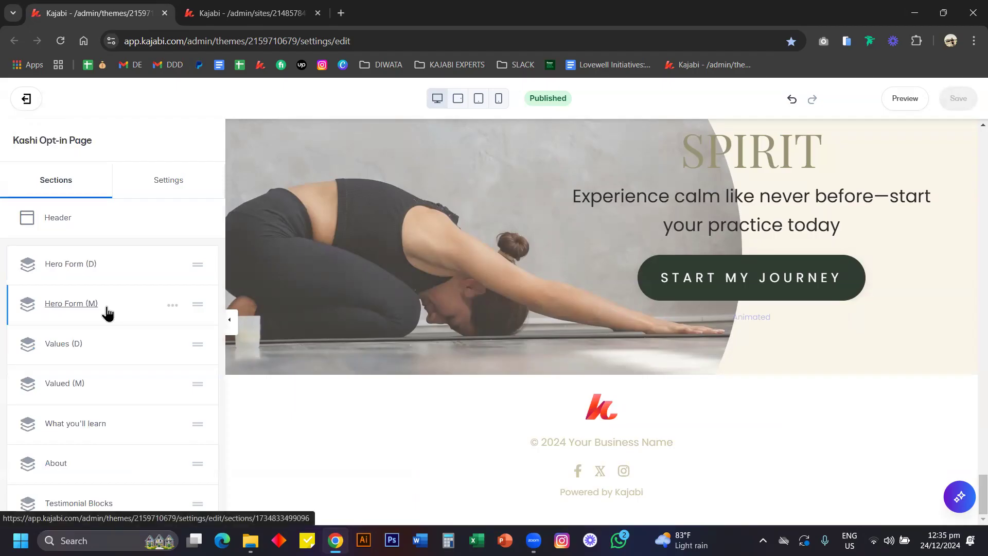
# Open the page's Style Guide settings and view the color choices for the Primary Color.
pyautogui.click(173, 189)
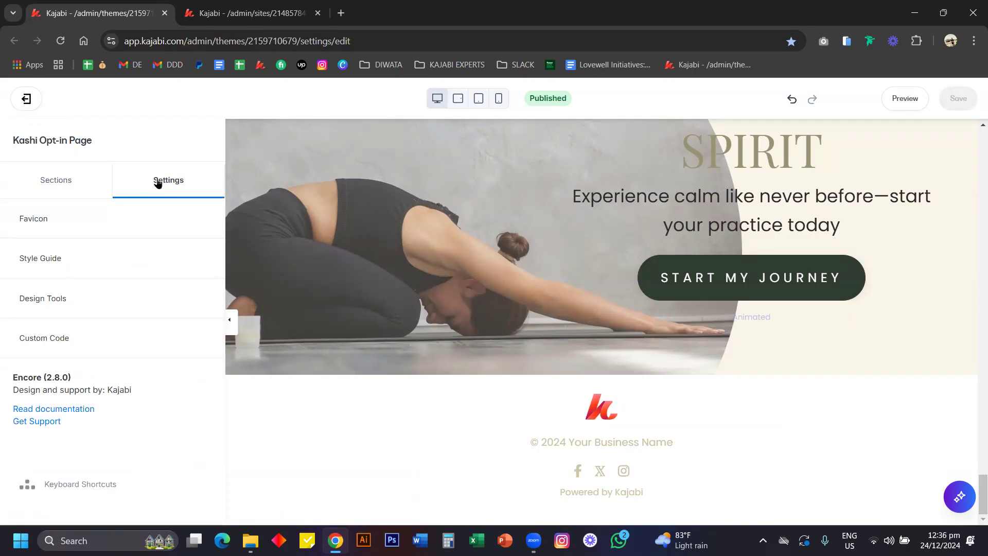
pyautogui.click(45, 262)
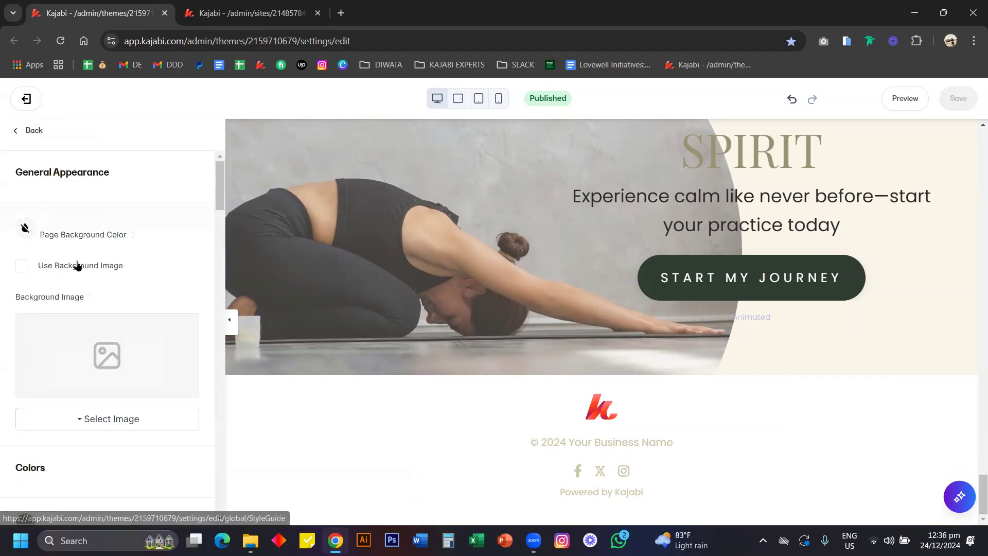
pyautogui.scroll(-2, 114, 283)
pyautogui.scroll(-1, 116, 290)
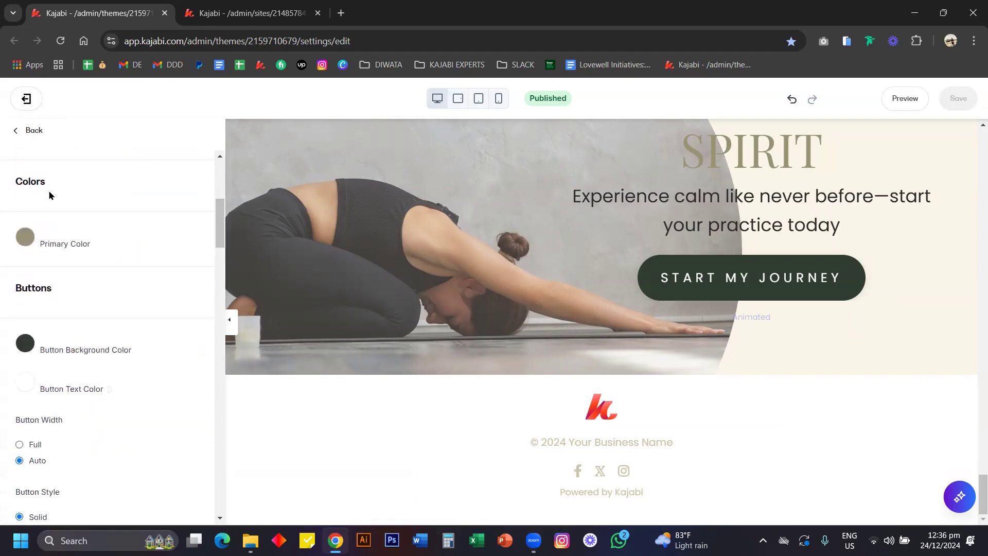
pyautogui.click(29, 240)
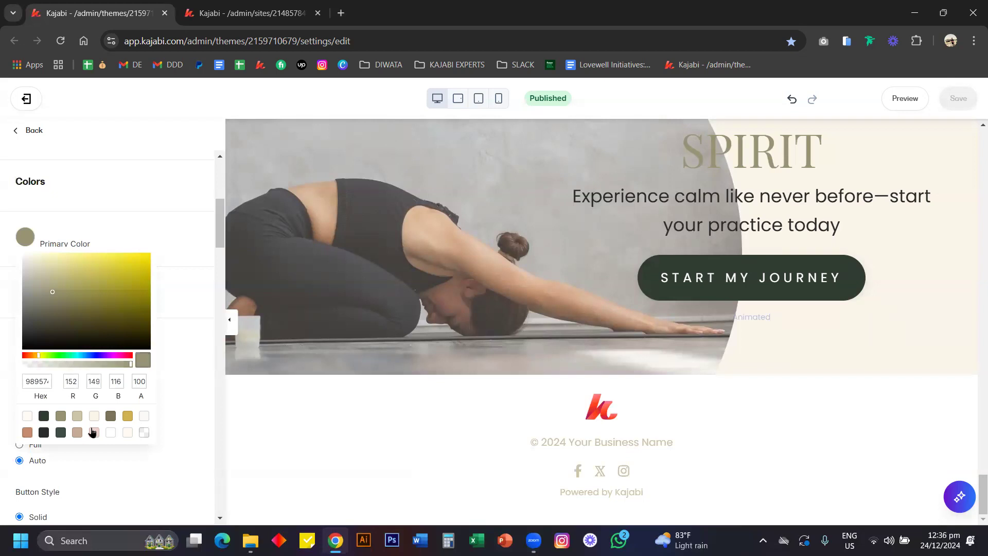
# Open Site Details in the site settings in the other browser tab and examine the Branding options and default color palette.
pyautogui.click(210, 8)
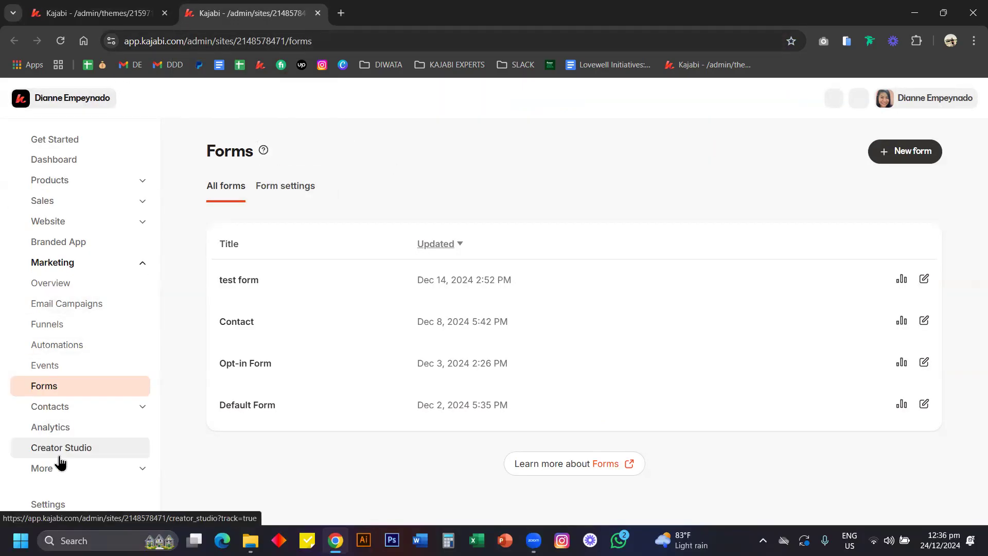
pyautogui.click(51, 508)
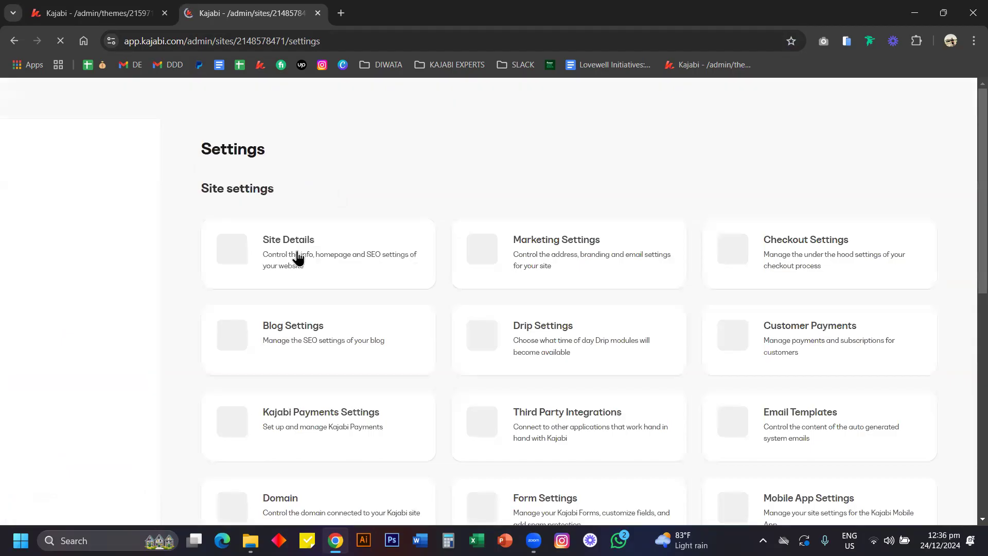
pyautogui.click(371, 258)
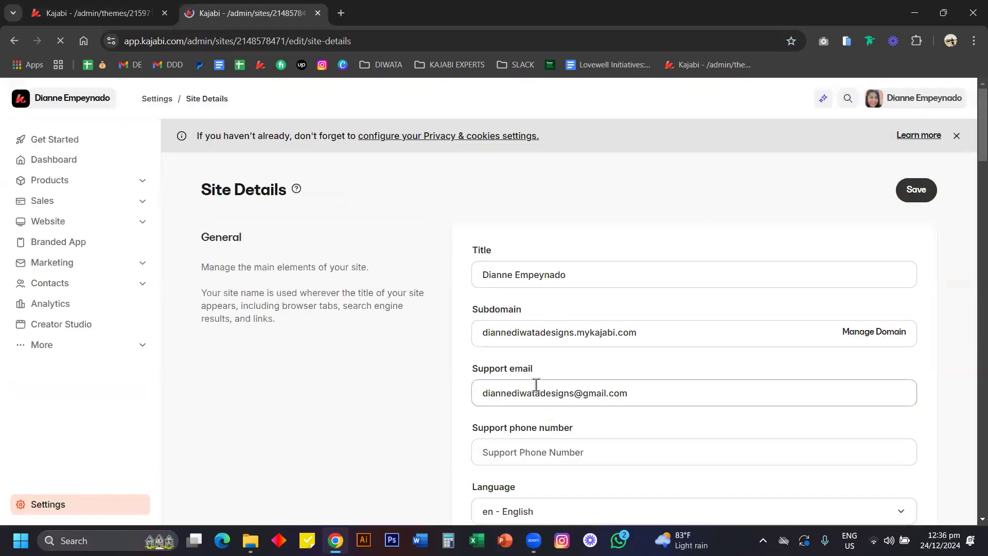
pyautogui.scroll(-5, 537, 389)
pyautogui.scroll(-15, 537, 391)
pyautogui.scroll(5, 536, 392)
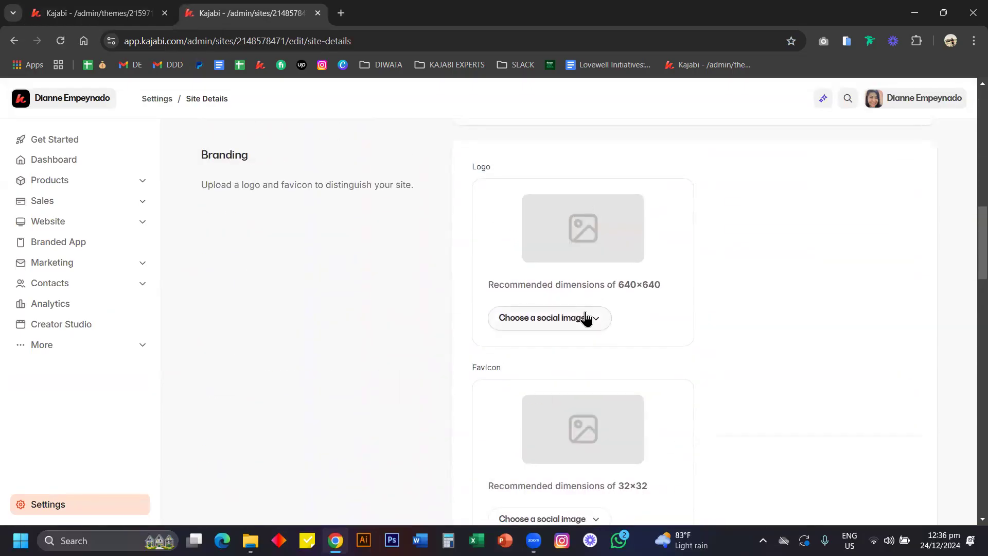
pyautogui.scroll(-5, 539, 284)
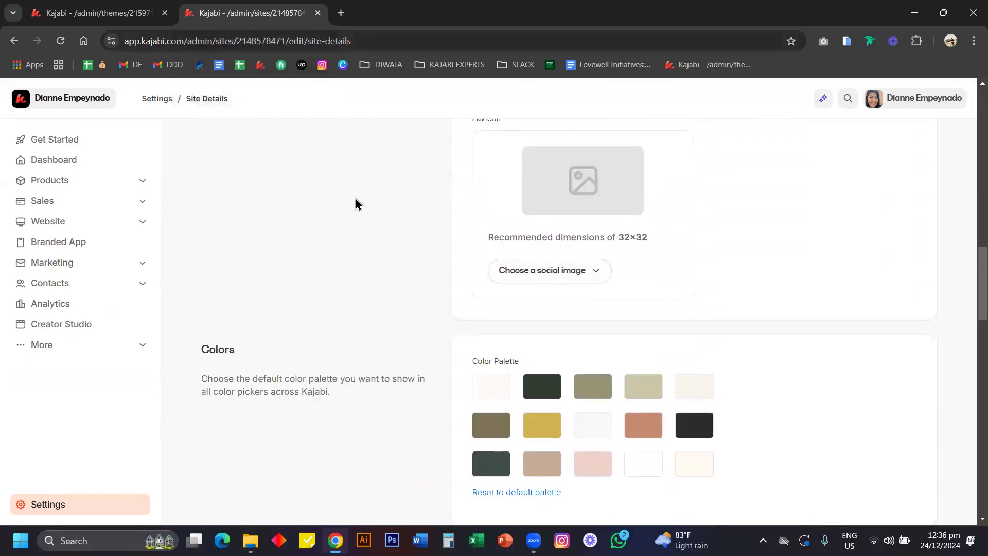
pyautogui.scroll(-2, 355, 203)
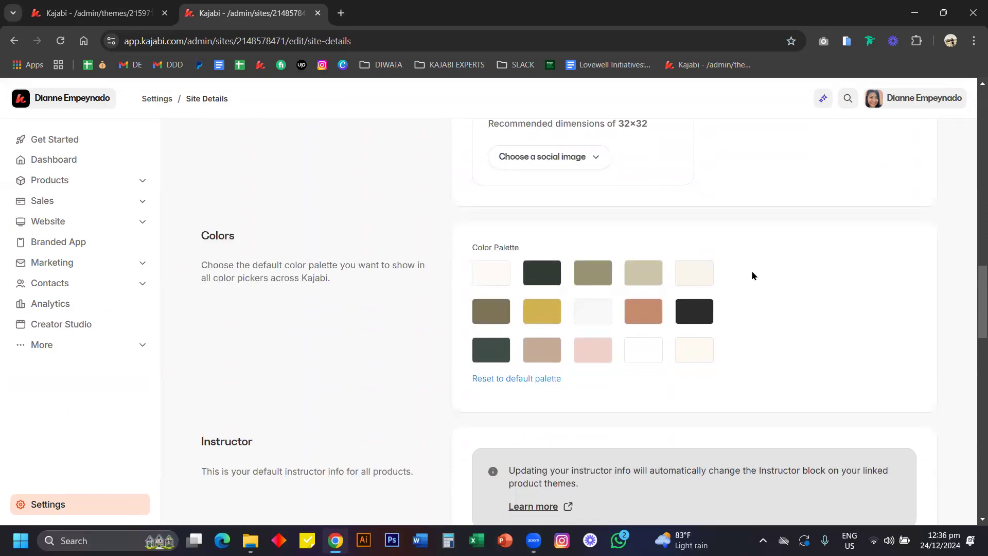
# Switch from Site Details back to the page editor and check the Primary Color's palette choices in the Style Guide.
pyautogui.scroll(15, 752, 270)
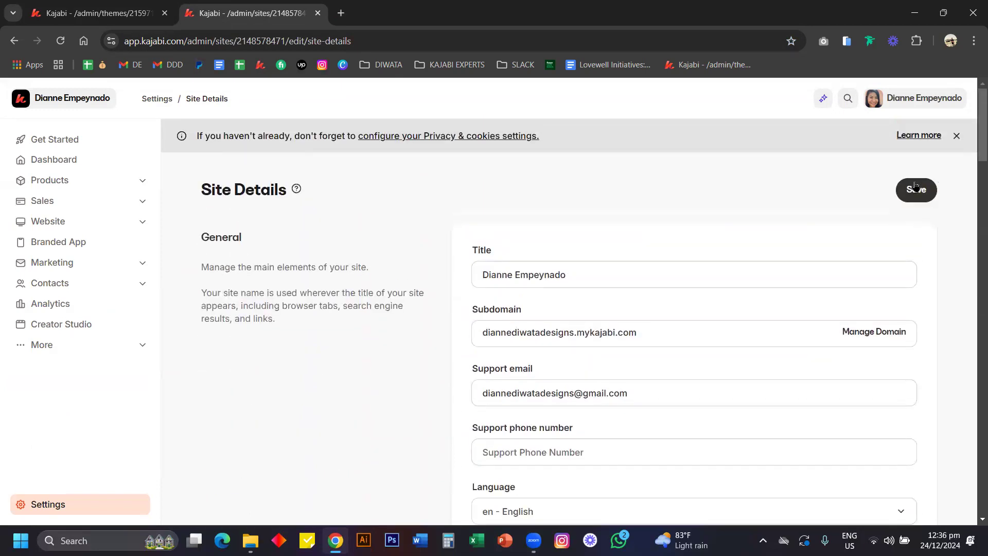
pyautogui.click(122, 6)
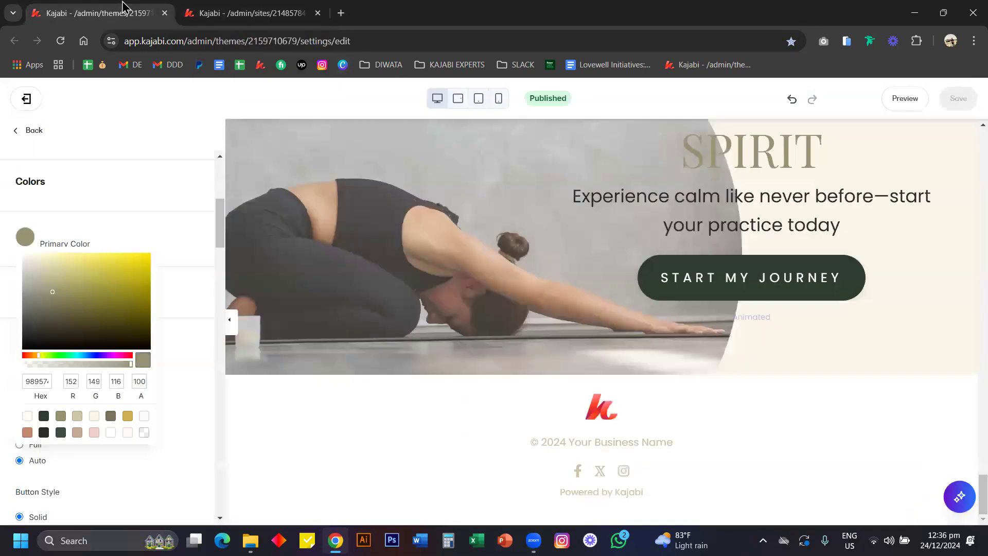
pyautogui.click(150, 190)
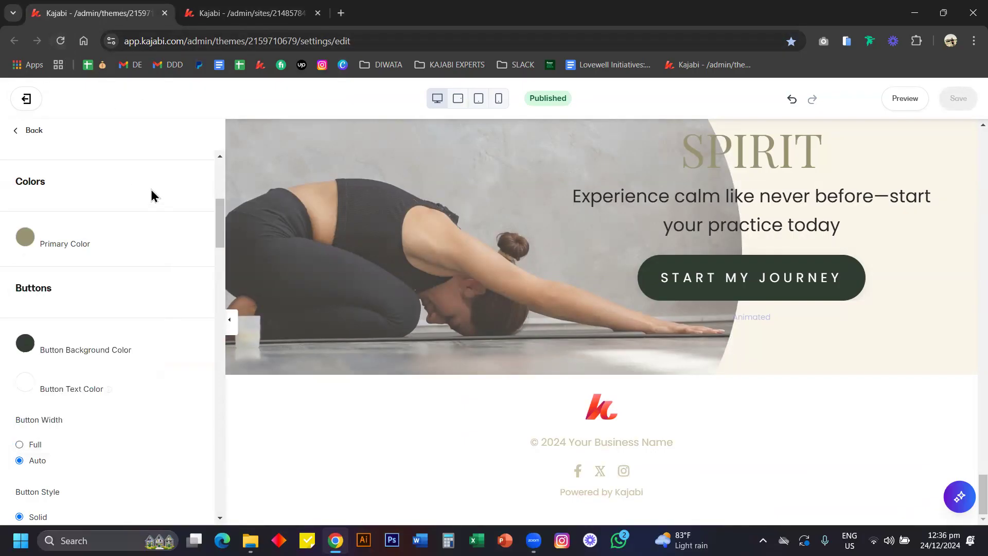
pyautogui.click(25, 240)
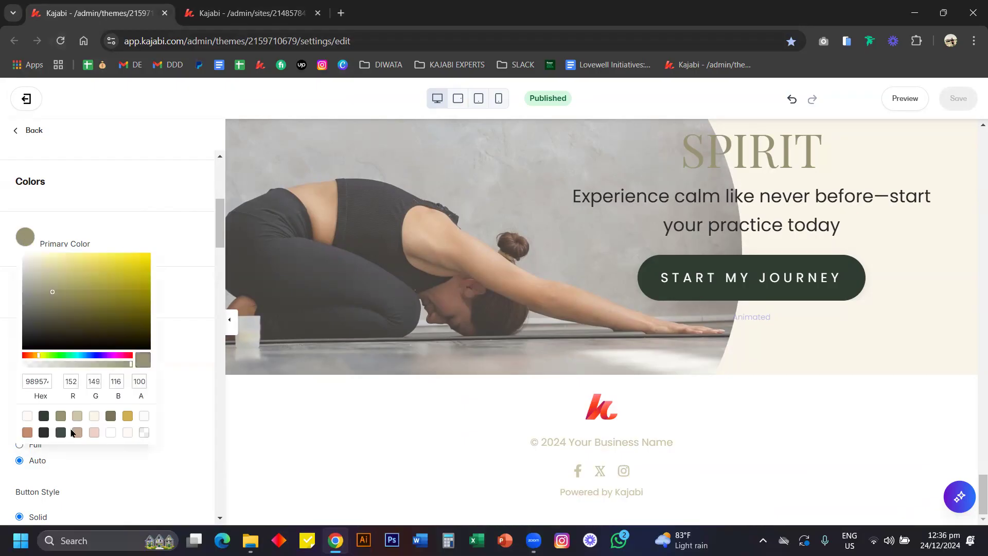
pyautogui.click(118, 243)
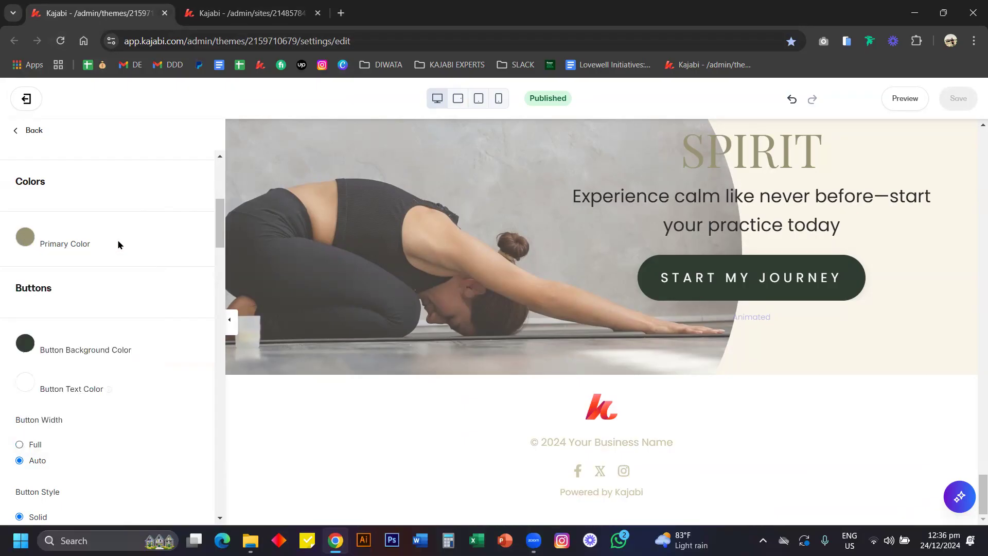
# Review the Style Guide's button settings, including width, style, size and border radius, down to the Fonts section.
pyautogui.scroll(-7, 119, 349)
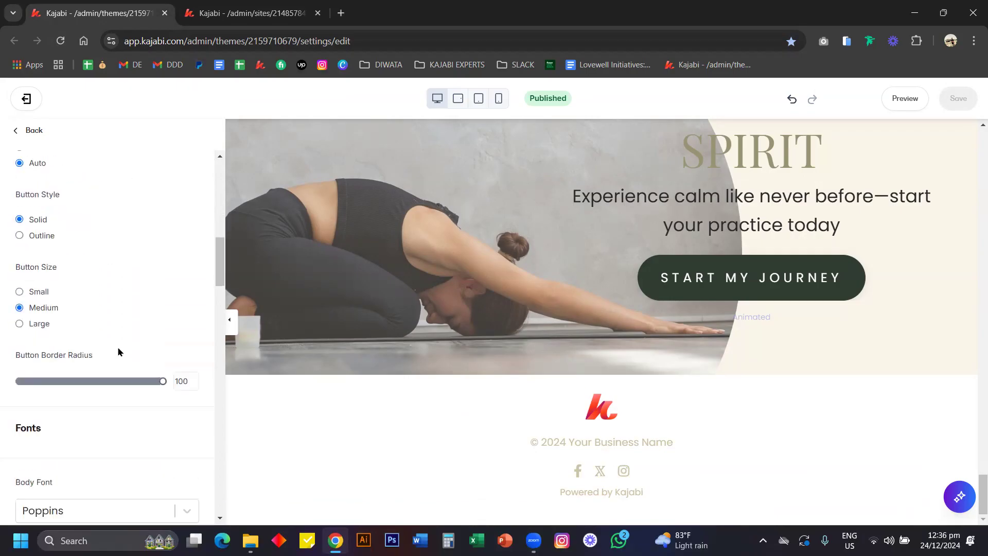
pyautogui.moveTo(162, 328)
pyautogui.mouseDown()
pyautogui.moveTo(17, 328)
pyautogui.moveTo(170, 330)
pyautogui.mouseUp()
pyautogui.scroll(-4, 146, 387)
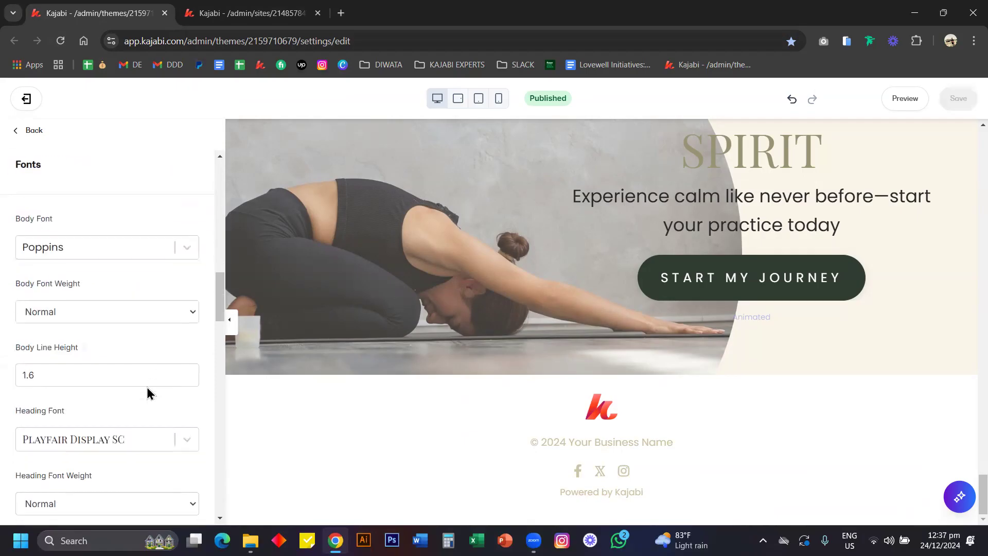
# Browse the fonts available for the Body Font and close the list without choosing another one.
pyautogui.click(128, 249)
pyautogui.scroll(-3, 119, 379)
pyautogui.scroll(-4, 118, 380)
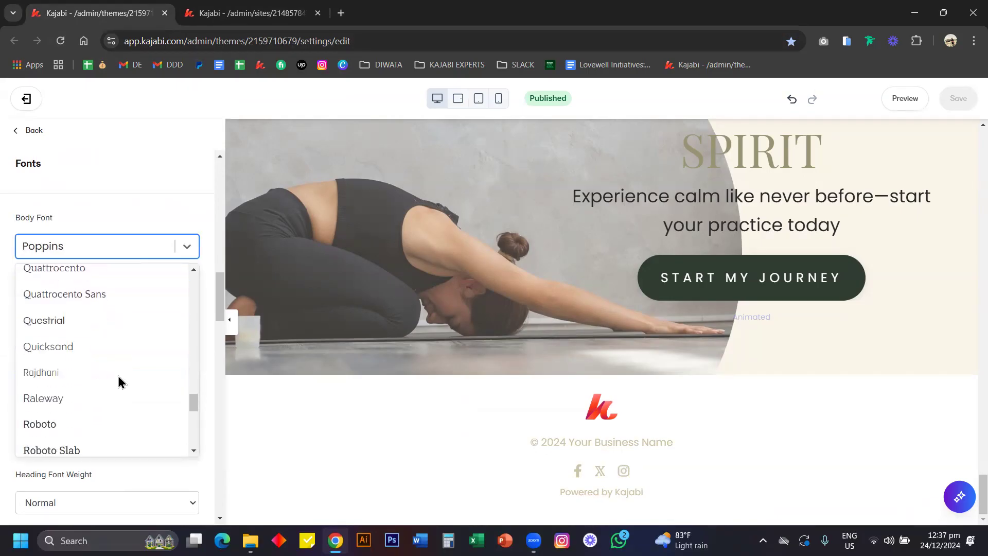
pyautogui.scroll(4, 116, 373)
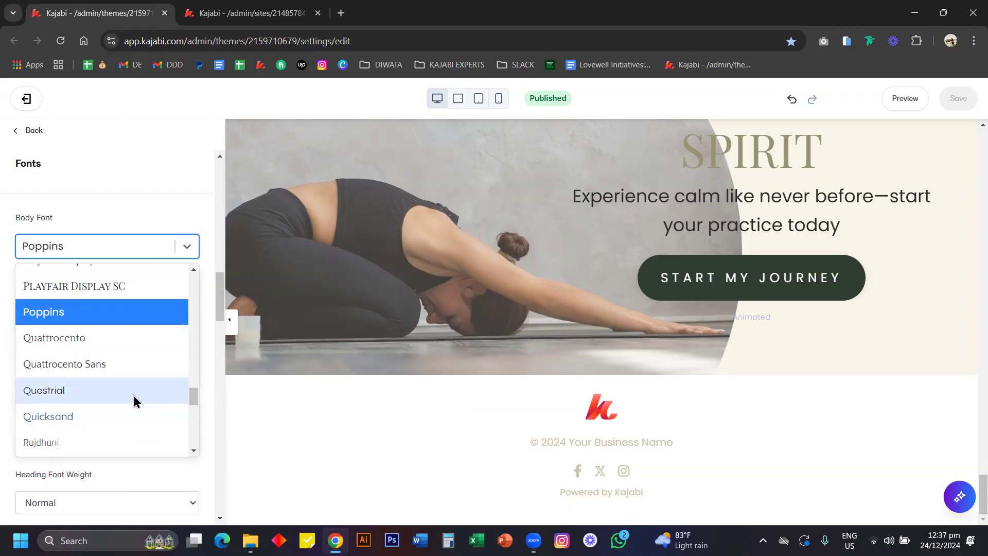
pyautogui.click(132, 219)
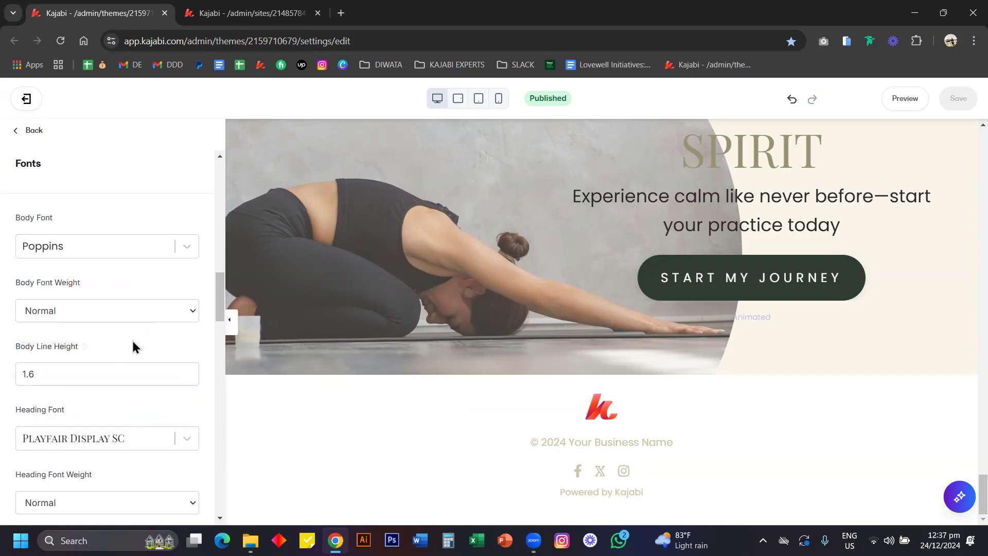
# Review the Style Guide's Font Colors and compare them with the text in the page's closing section.
pyautogui.scroll(-4, 133, 346)
pyautogui.scroll(-5, 115, 370)
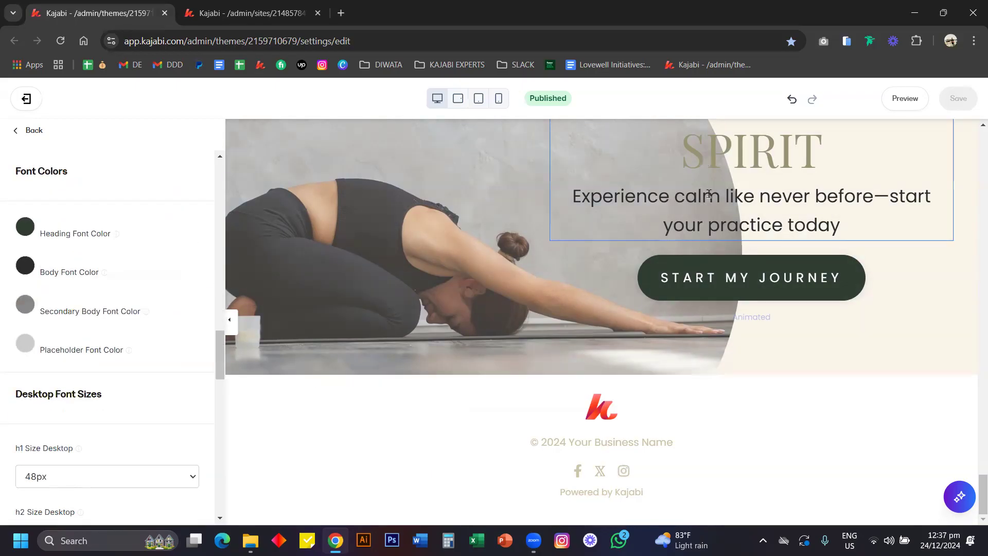
pyautogui.scroll(3, 708, 194)
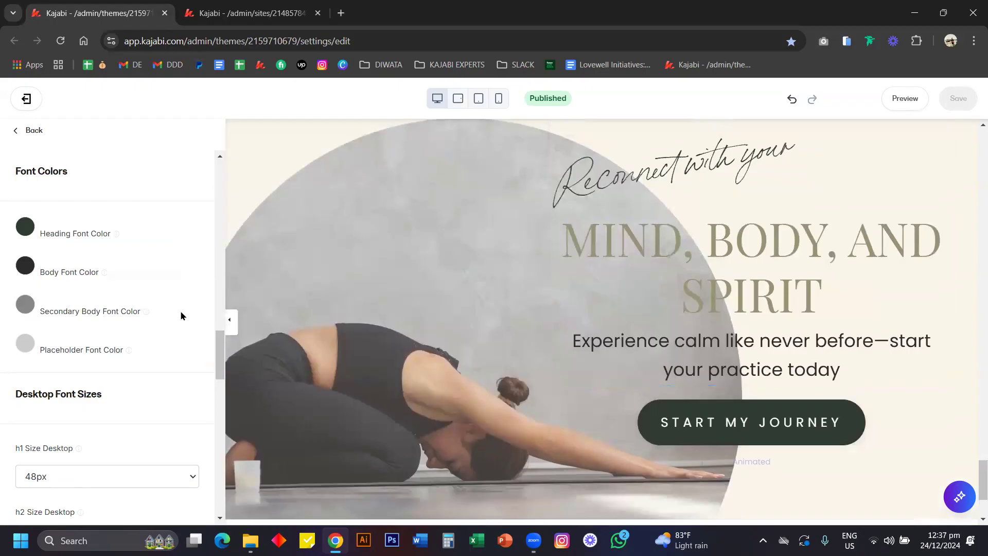
pyautogui.scroll(-3, 95, 389)
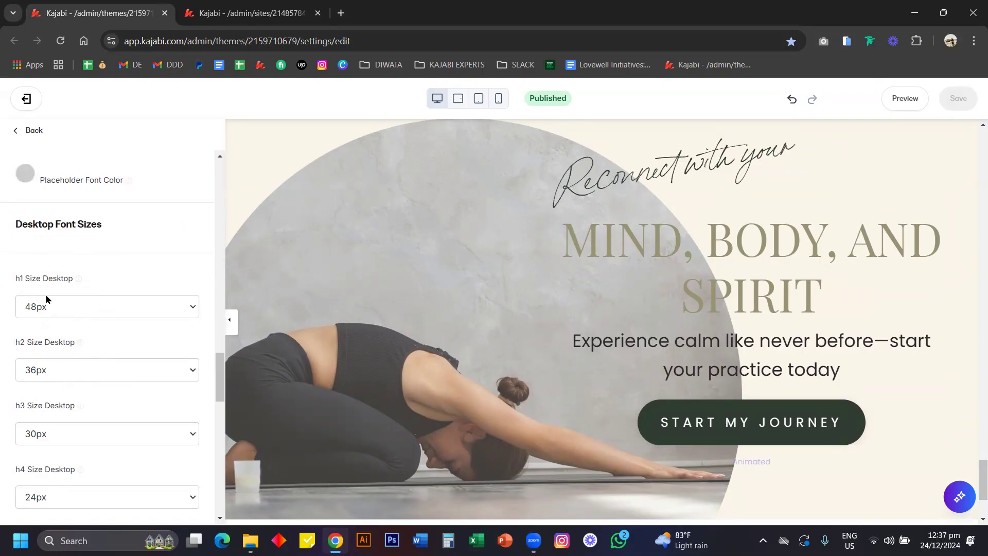
# Examine the heading and body sizes under Desktop Font Sizes and compare them with the Mobile Font Sizes.
pyautogui.scroll(-5, 108, 368)
pyautogui.scroll(-5, 109, 375)
pyautogui.scroll(1, 108, 375)
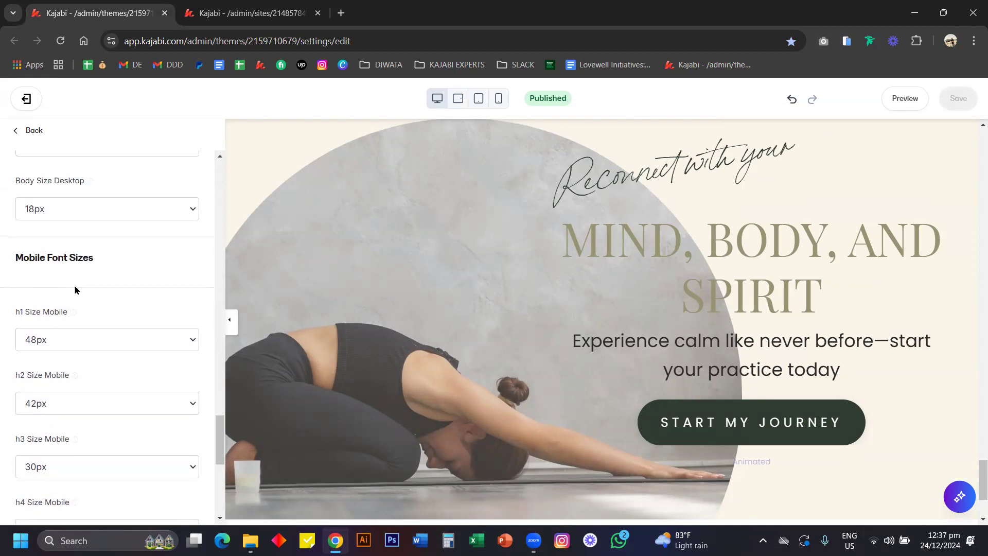
pyautogui.scroll(2, 75, 290)
pyautogui.scroll(6, 75, 288)
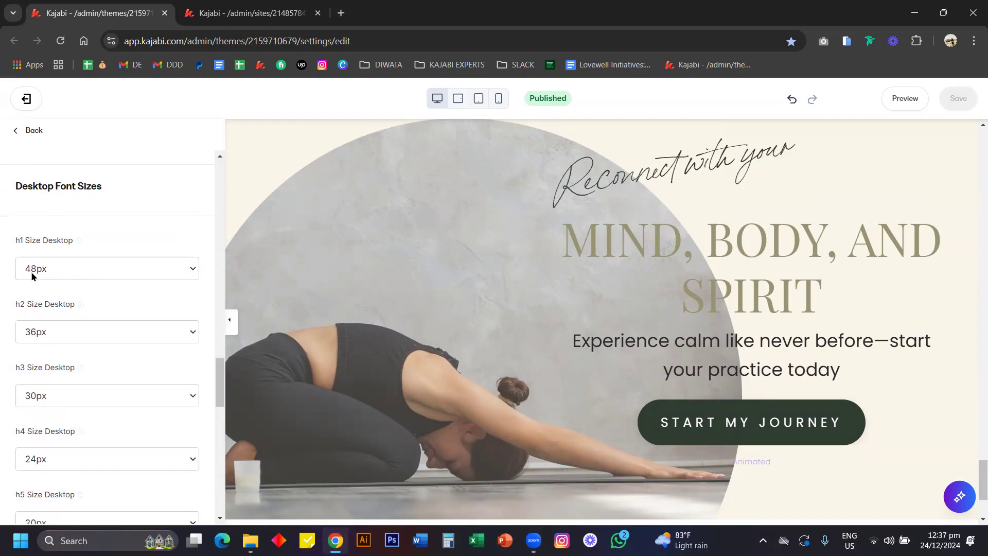
pyautogui.scroll(-3, 46, 279)
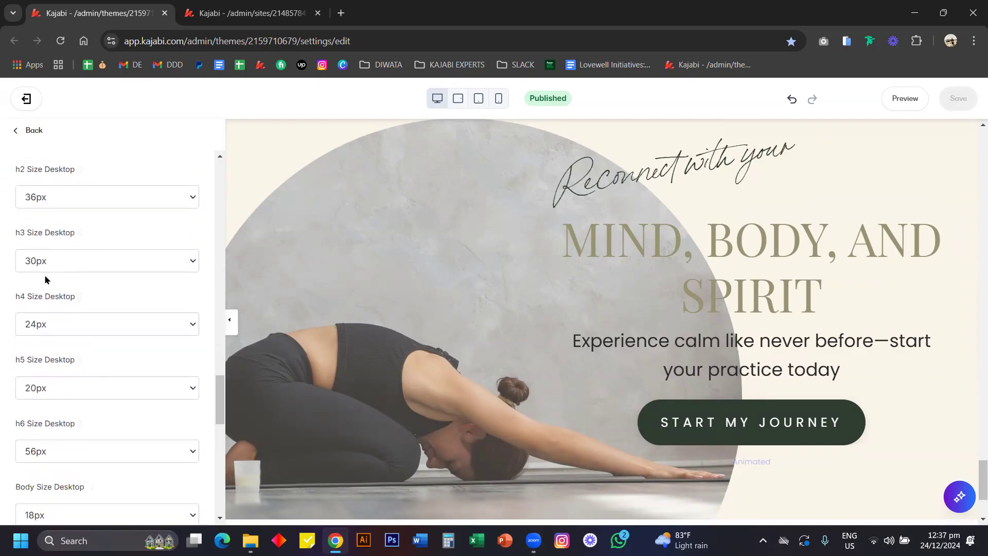
pyautogui.scroll(-7, 46, 279)
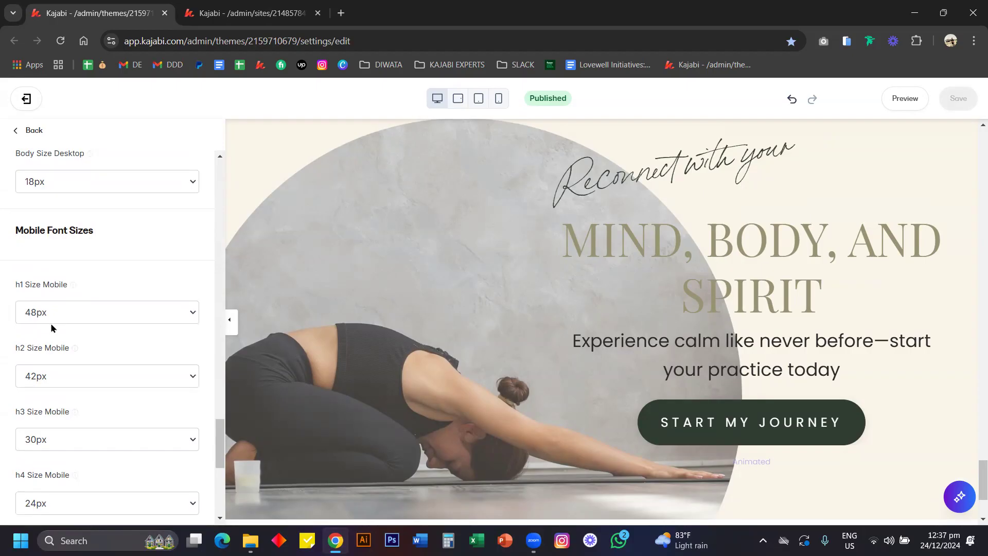
pyautogui.scroll(8, 51, 328)
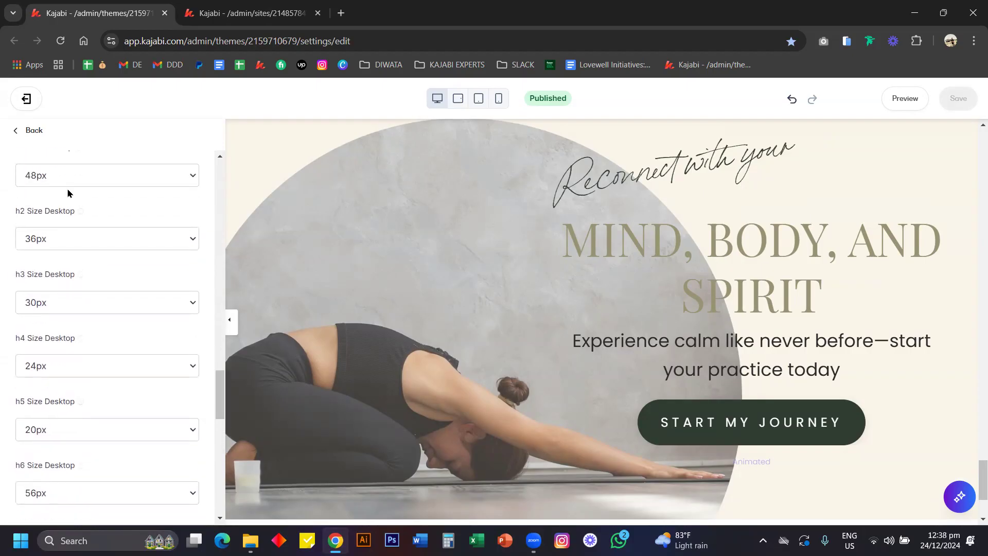
pyautogui.scroll(-8, 72, 204)
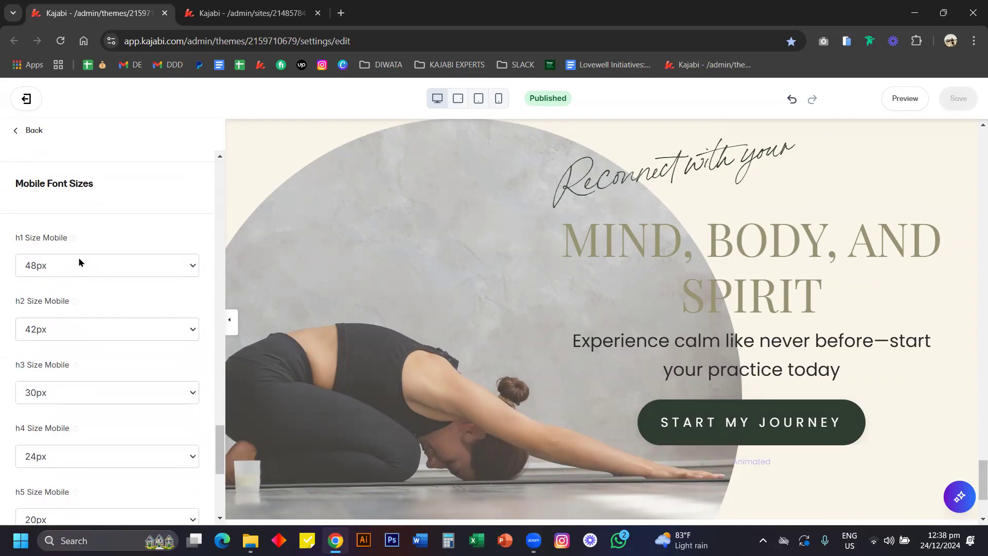
pyautogui.scroll(-3, 92, 287)
pyautogui.scroll(2, 92, 286)
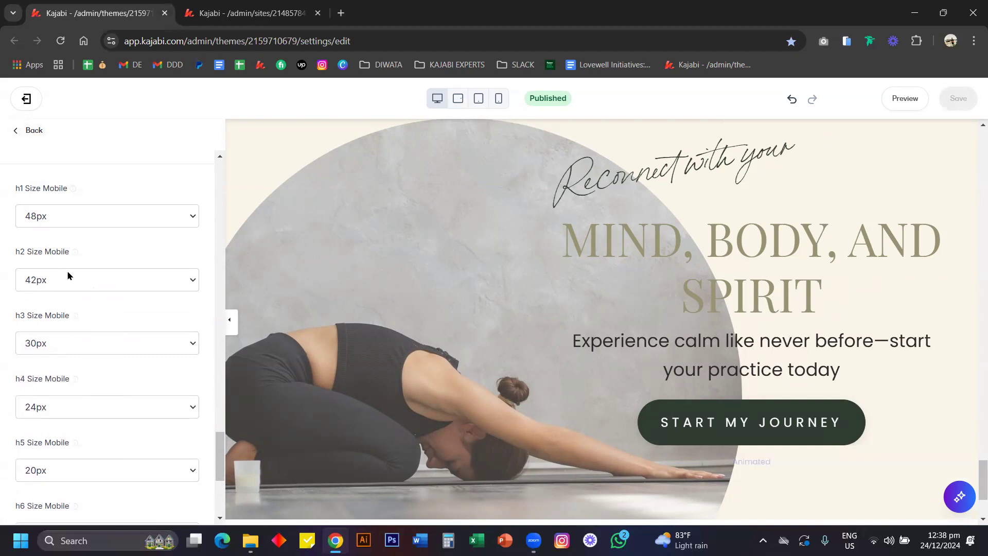
# Leave the Style Guide and turn on Show guides in the Design Tools.
pyautogui.click(29, 132)
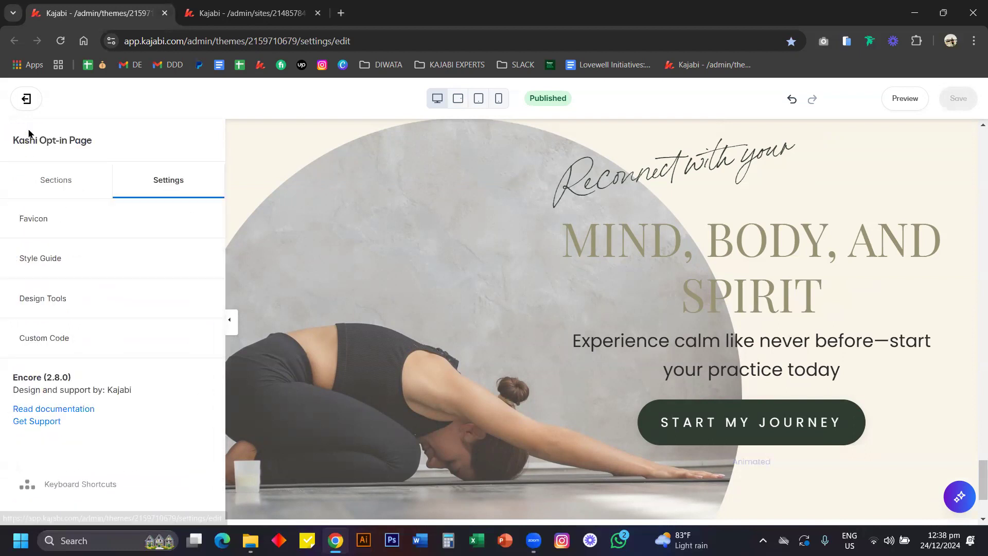
pyautogui.click(47, 303)
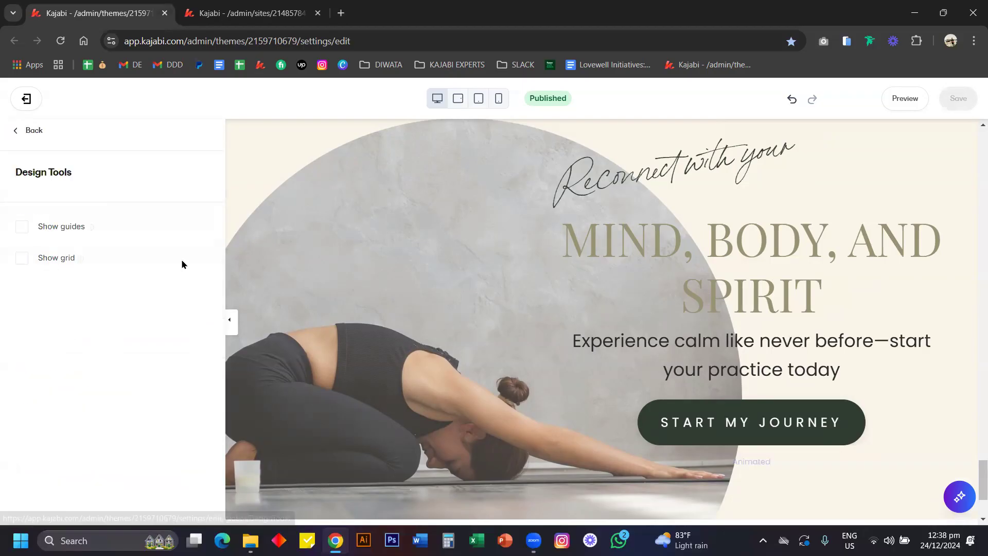
pyautogui.click(45, 232)
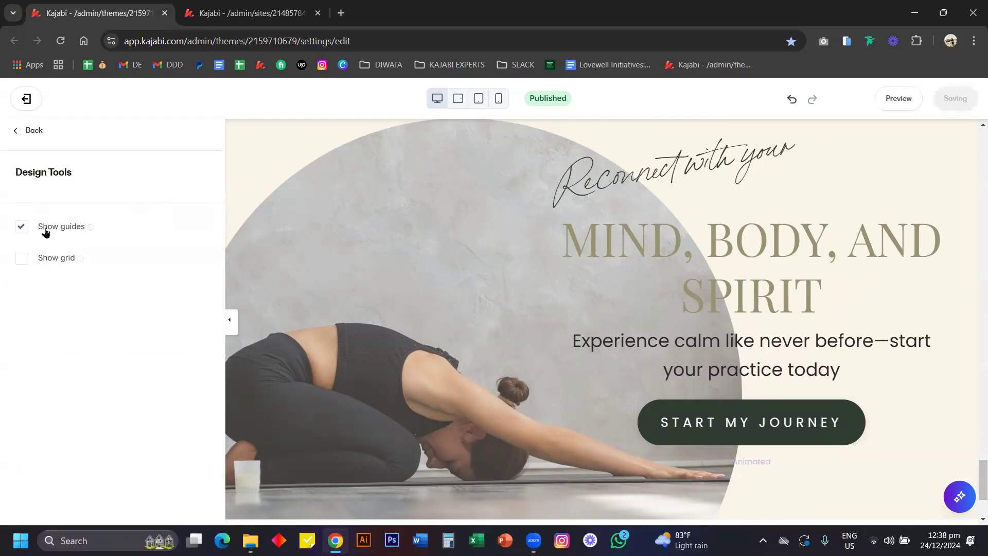
# Examine the section and block outlines on the page, from the footer up to the Kashi-Ka introduction.
pyautogui.scroll(-3, 403, 274)
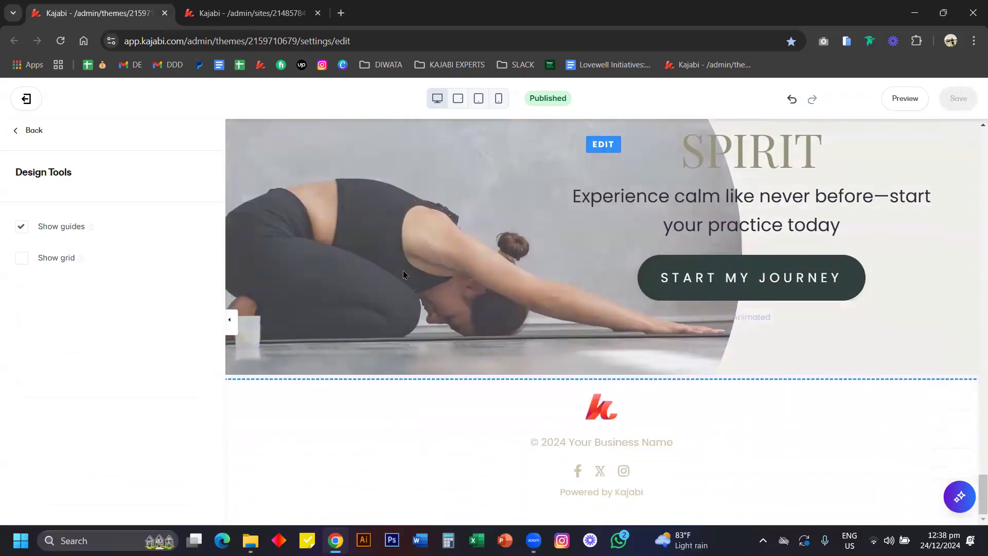
pyautogui.scroll(5, 404, 274)
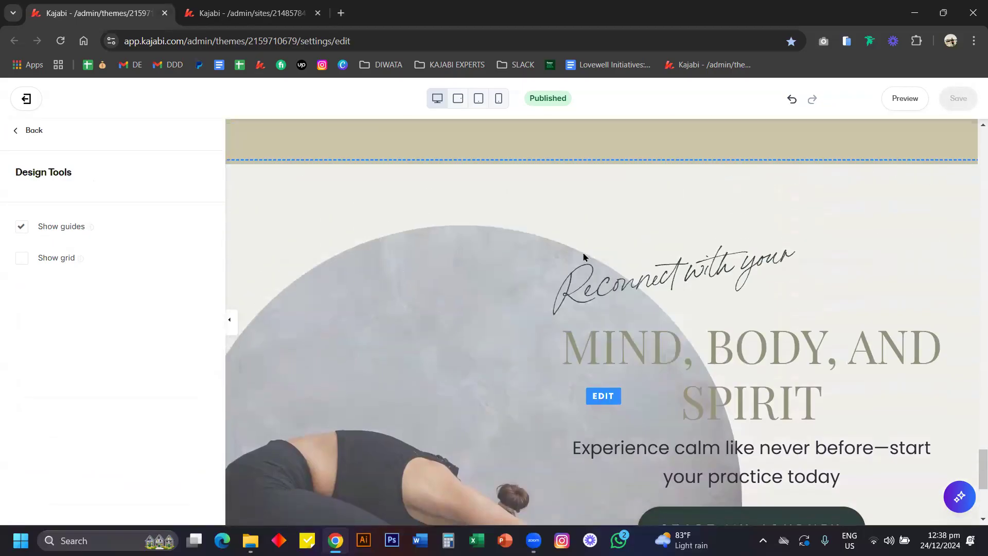
pyautogui.scroll(-5, 577, 334)
pyautogui.scroll(6, 577, 334)
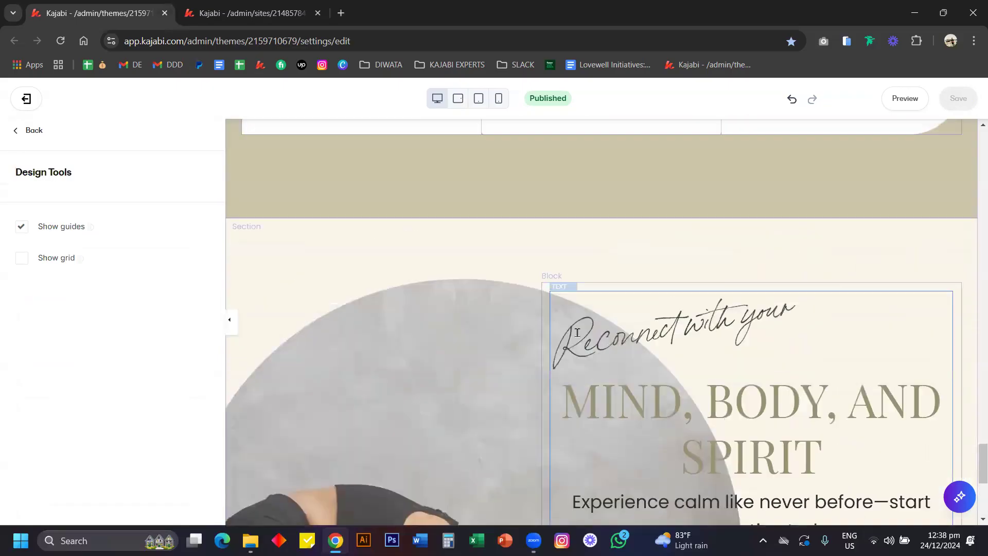
pyautogui.scroll(12, 577, 333)
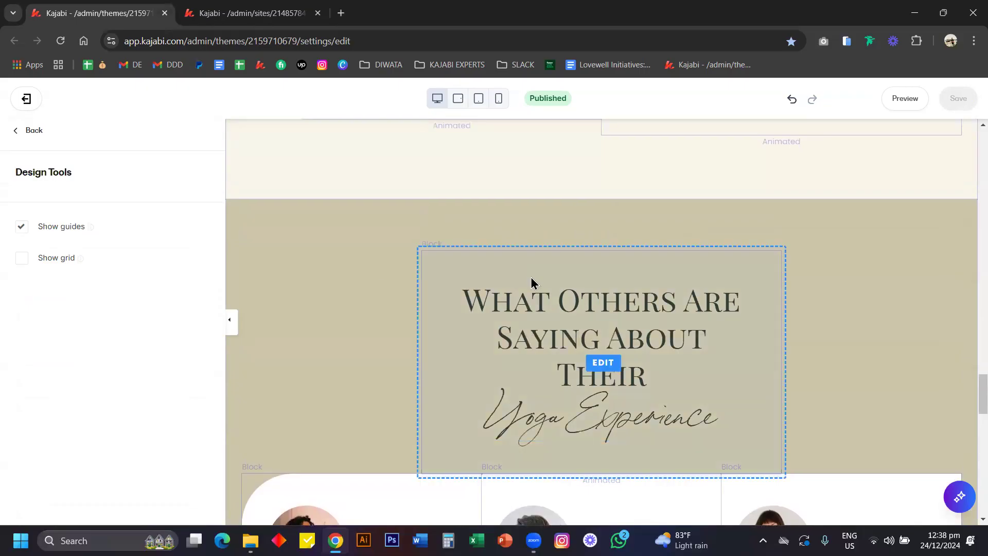
pyautogui.scroll(3, 531, 282)
pyautogui.scroll(3, 530, 282)
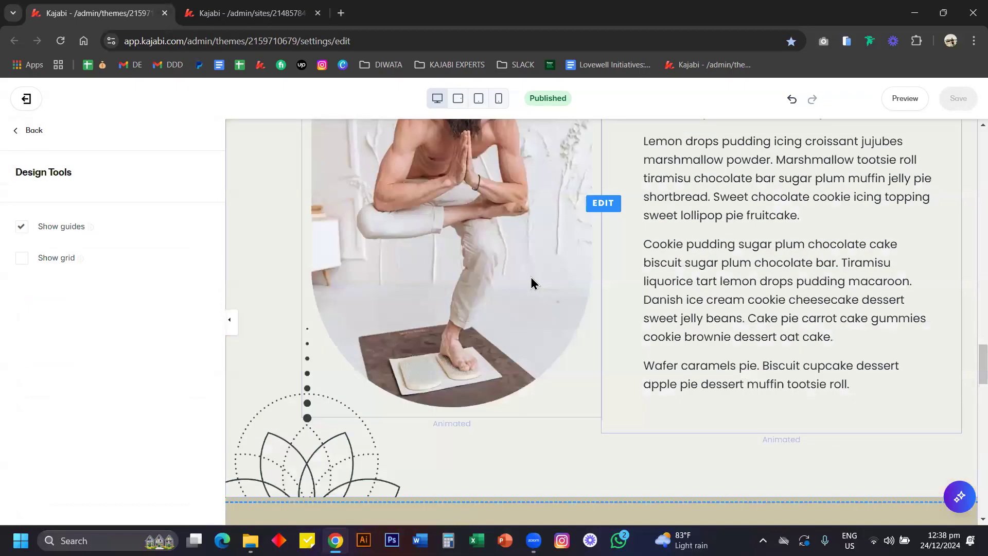
pyautogui.scroll(4, 465, 244)
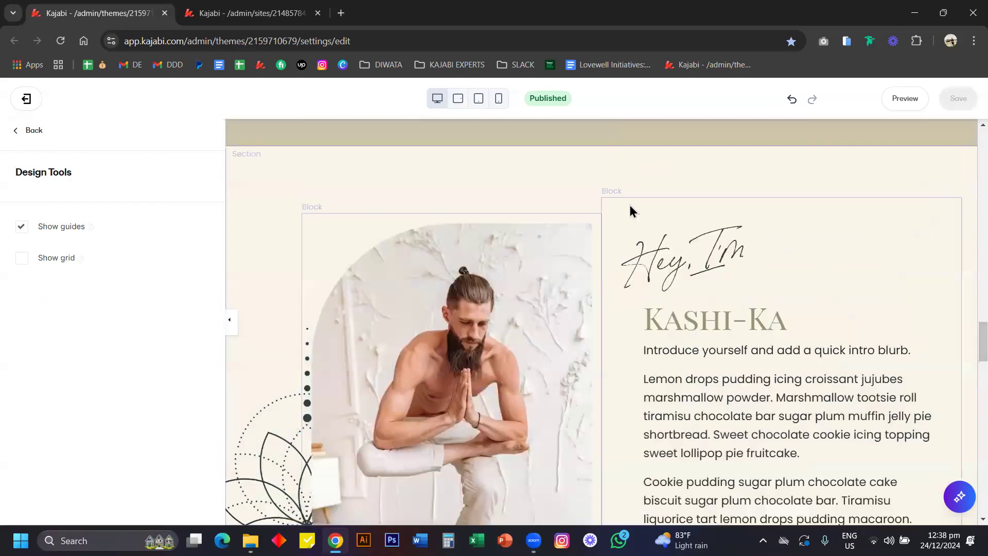
# Turn off Show guides and return to the page's settings list.
pyautogui.click(40, 228)
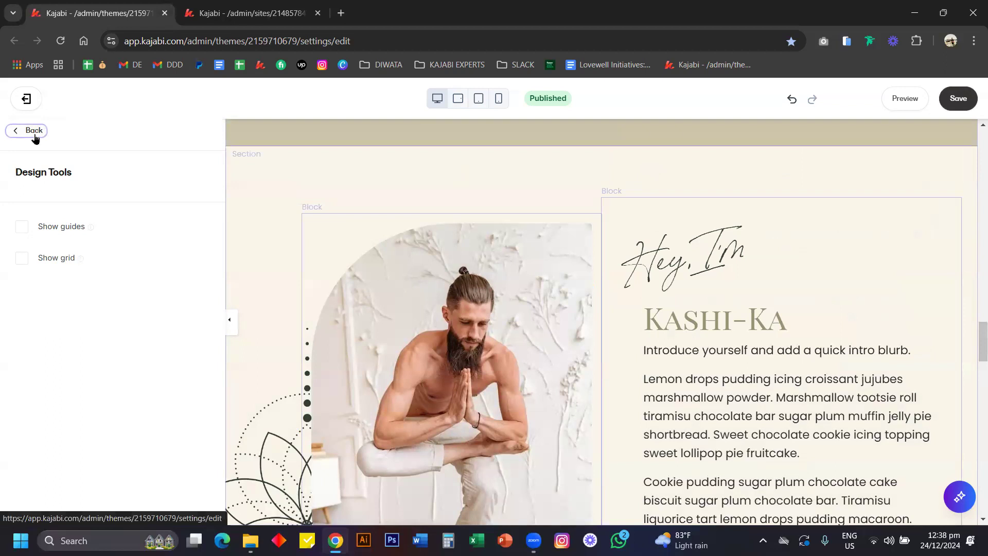
pyautogui.click(33, 132)
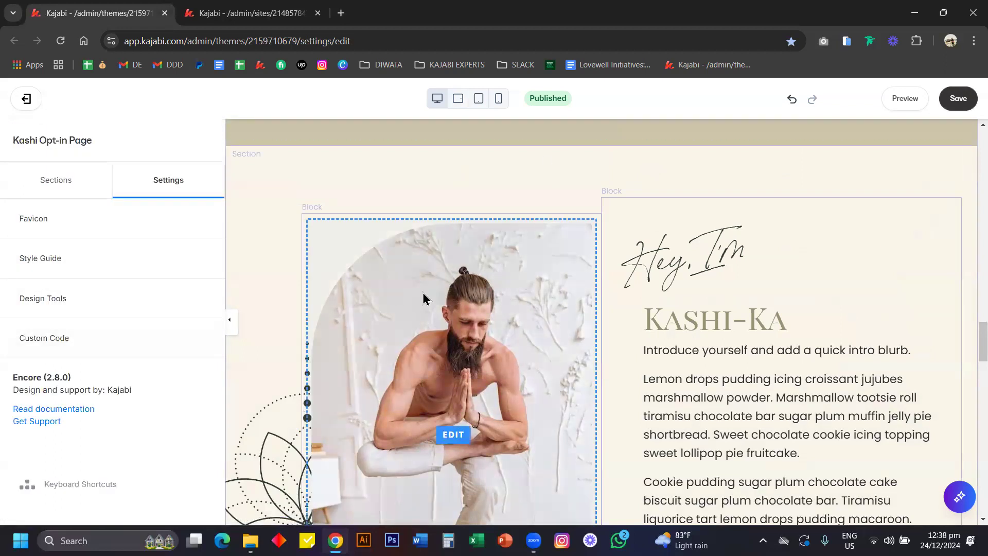
# Look over the page preview from the benefits section up to the opening section and its call-to-action button.
pyautogui.scroll(-2, 423, 293)
pyautogui.scroll(3, 423, 294)
pyautogui.scroll(-10, 423, 298)
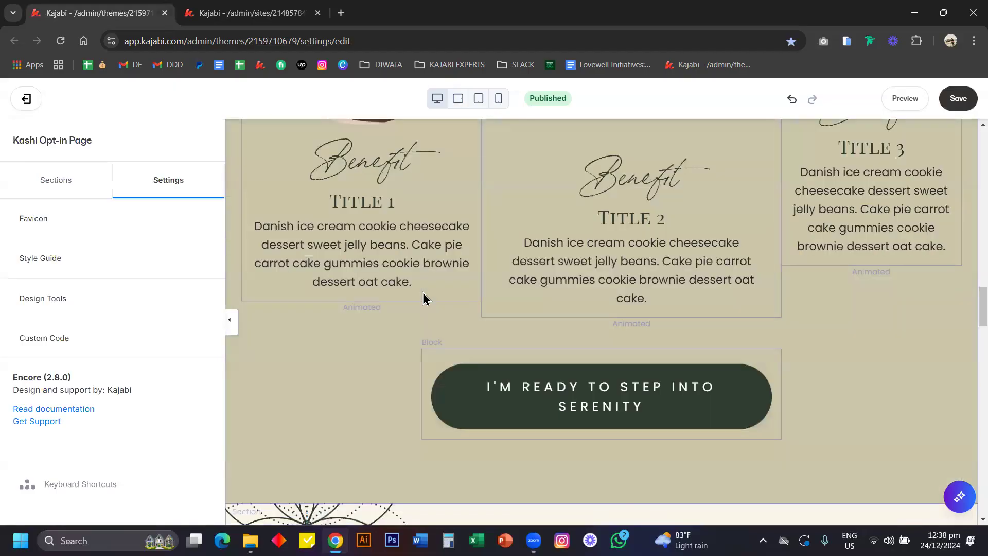
pyautogui.scroll(4, 423, 299)
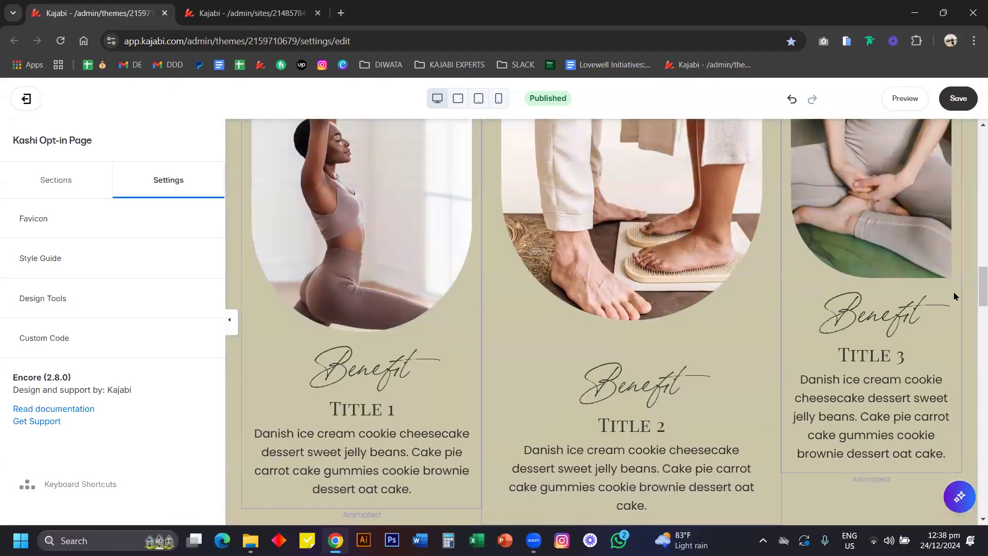
pyautogui.scroll(15, 974, 295)
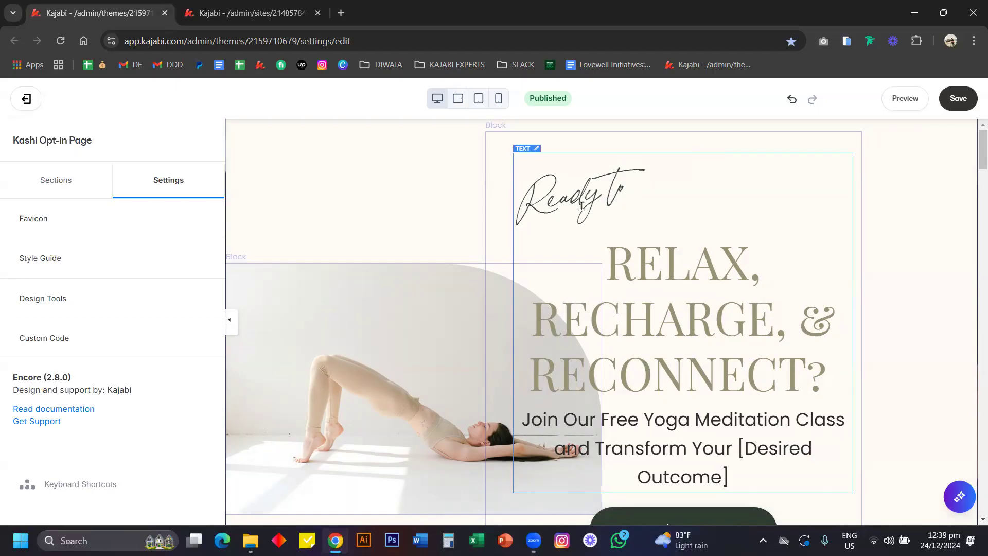
pyautogui.scroll(-6, 582, 205)
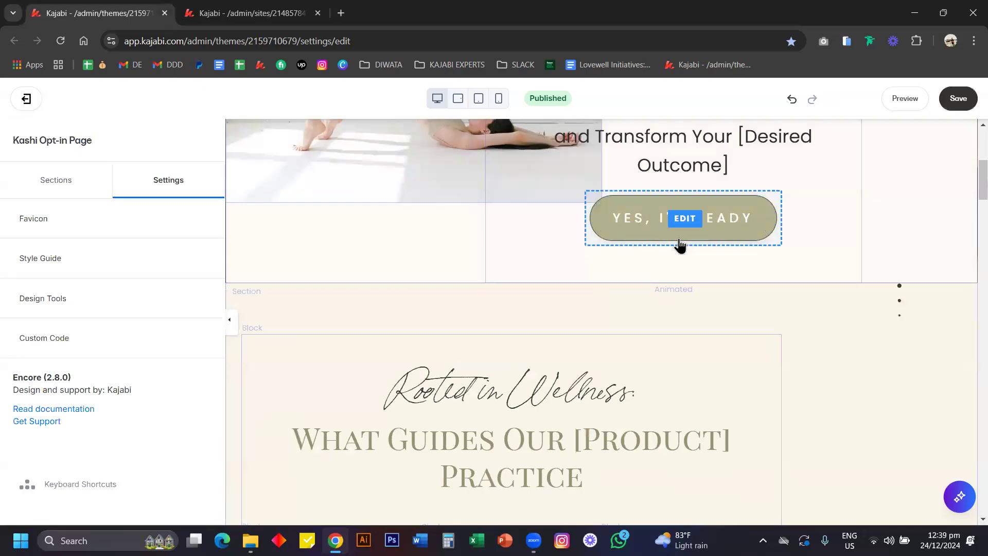
# Look over the page preview from the opening call-to-action through the values and benefits to the client testimonials.
pyautogui.scroll(-6, 472, 342)
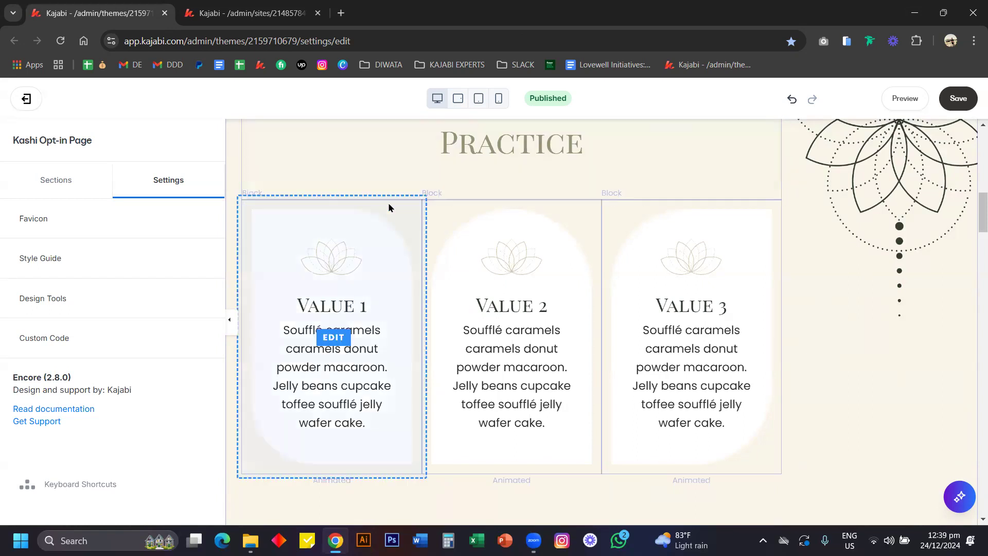
pyautogui.scroll(-10, 405, 315)
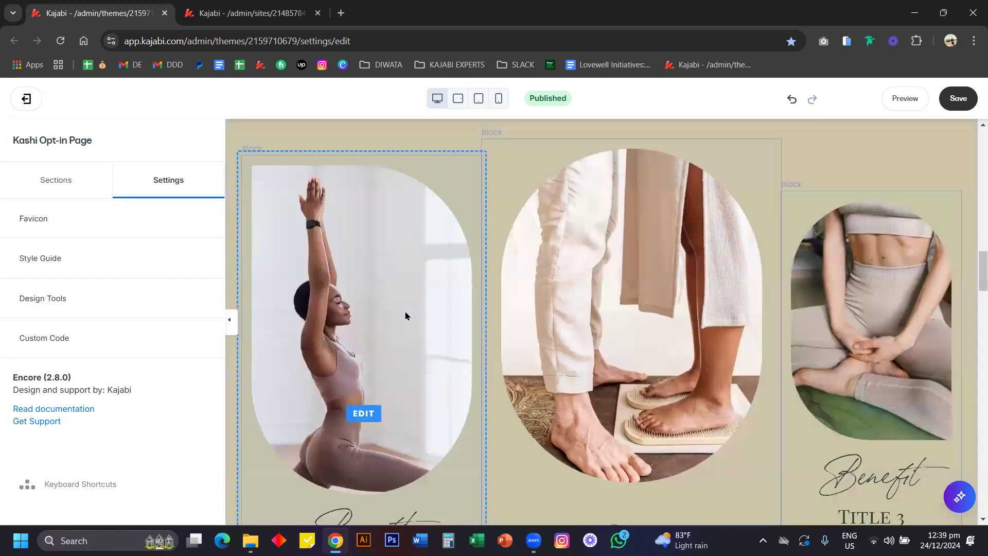
pyautogui.scroll(-2, 406, 316)
pyautogui.scroll(-15, 406, 315)
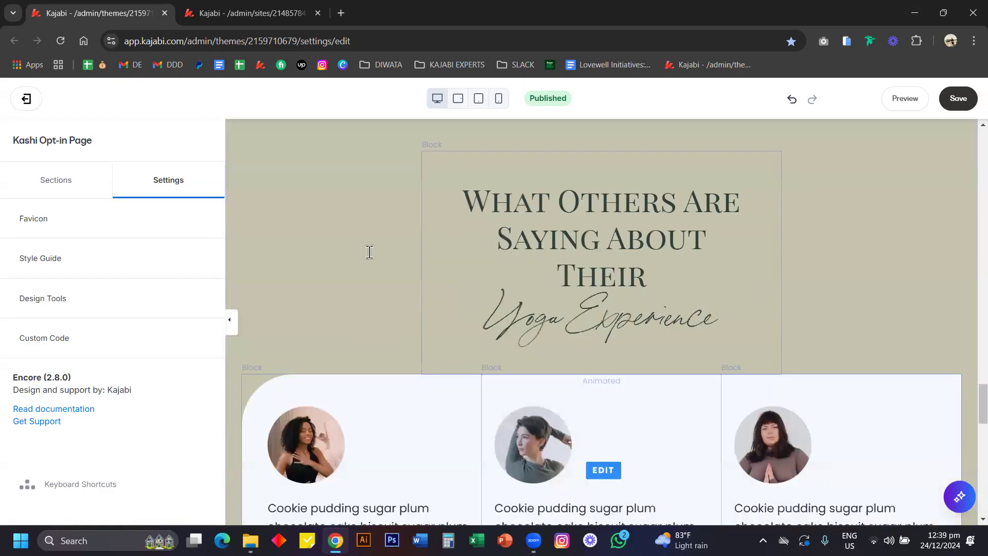
pyautogui.scroll(-5, 368, 251)
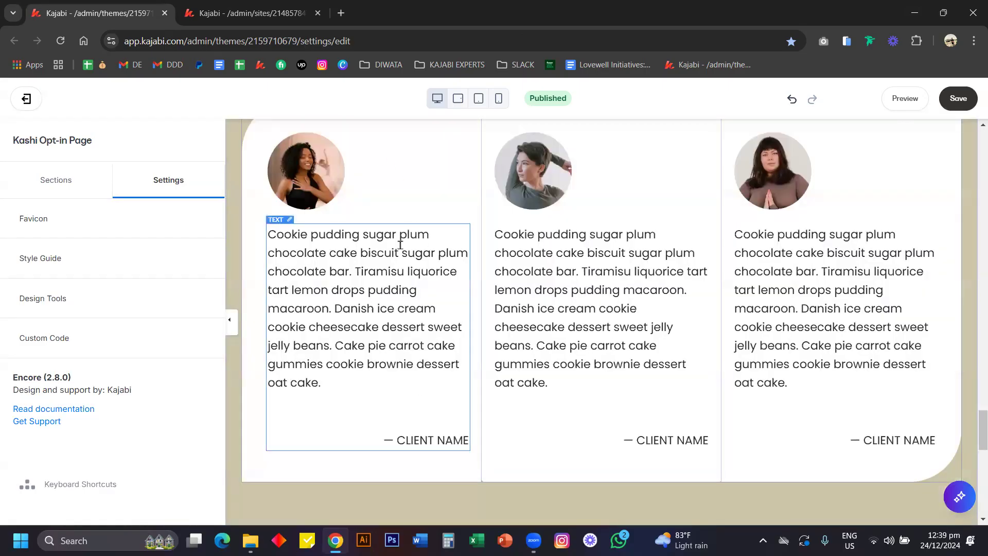
pyautogui.scroll(4, 401, 251)
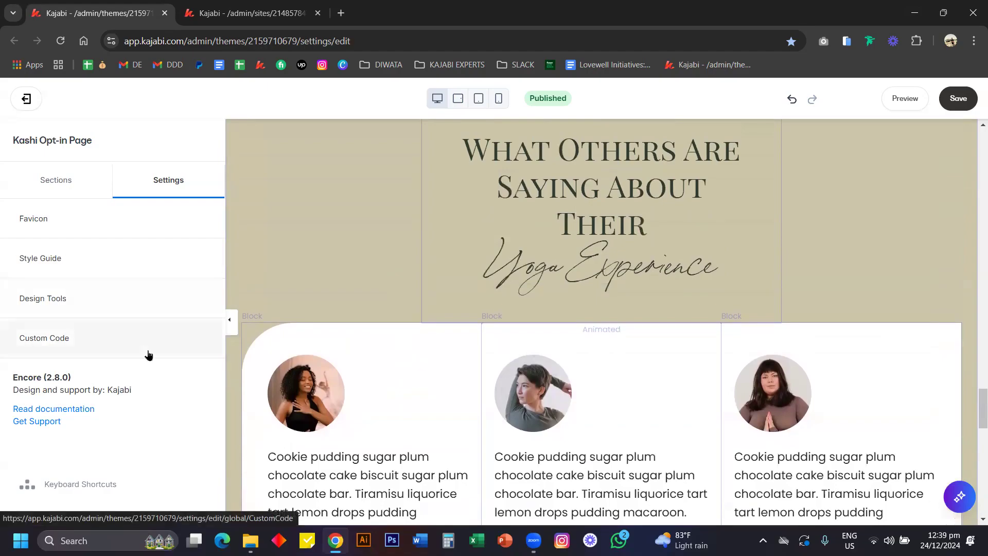
# Examine the Custom CSS in the page's custom code and compare it with the page preview up to the opening section.
pyautogui.click(50, 341)
pyautogui.moveTo(201, 314); pyautogui.dragTo(197, 447)
pyautogui.scroll(-15, 151, 391)
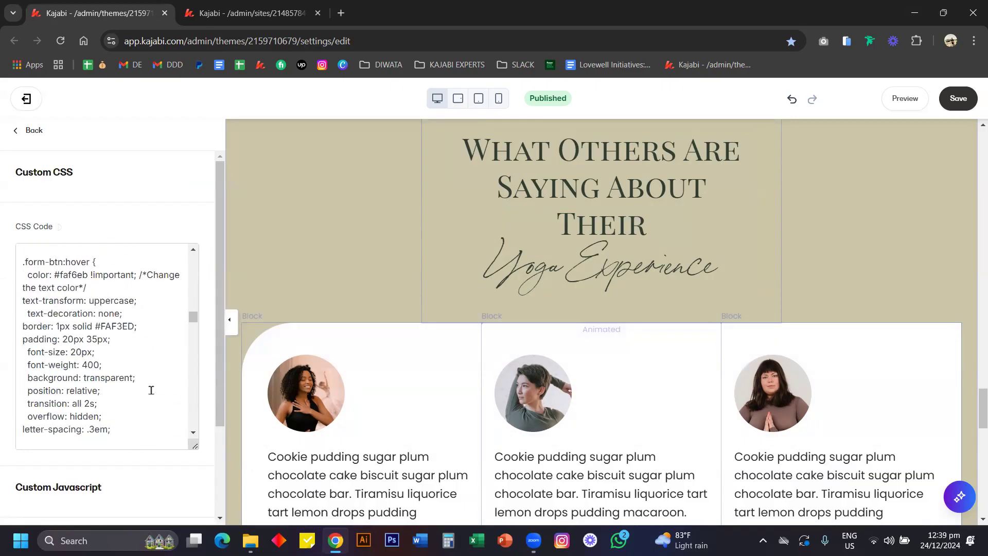
pyautogui.scroll(15, 151, 390)
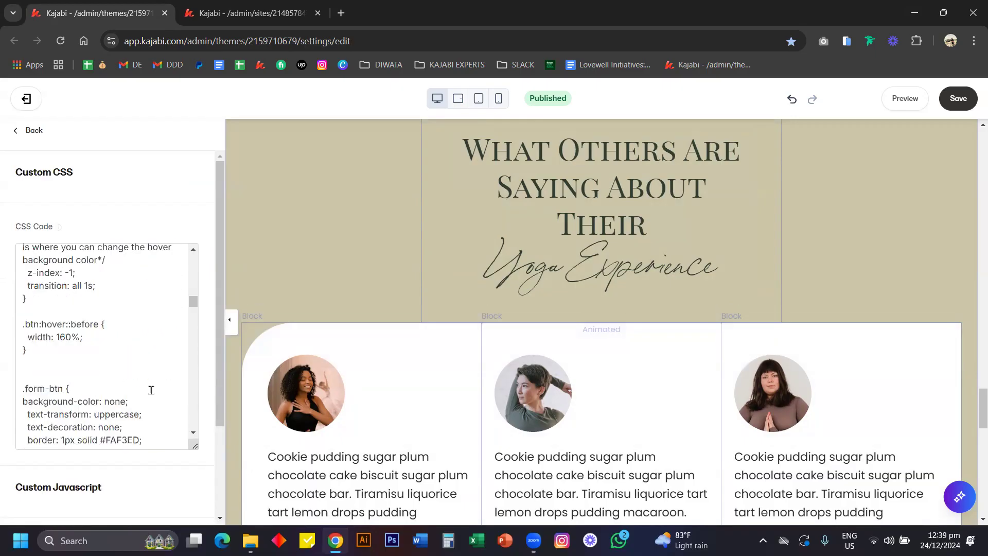
pyautogui.scroll(7, 679, 311)
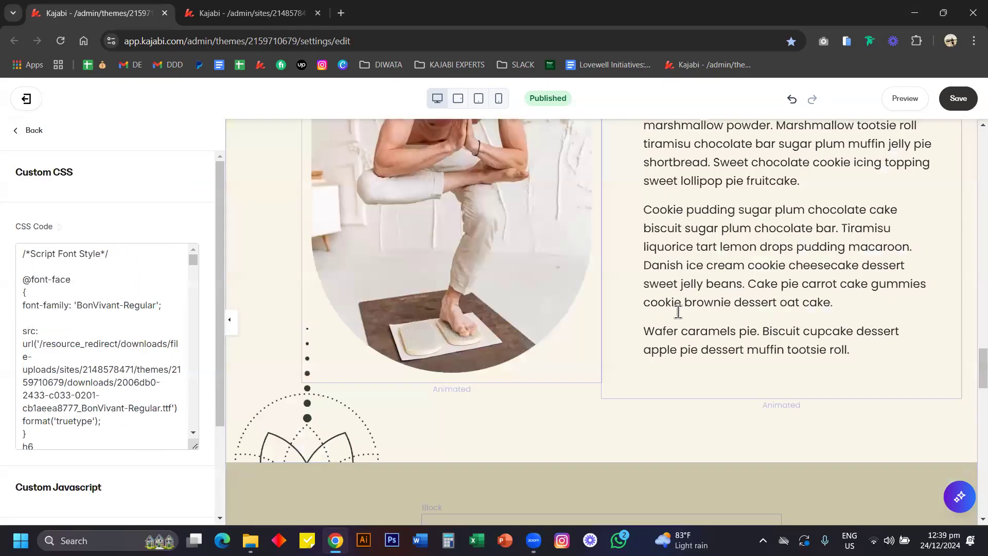
pyautogui.scroll(15, 678, 313)
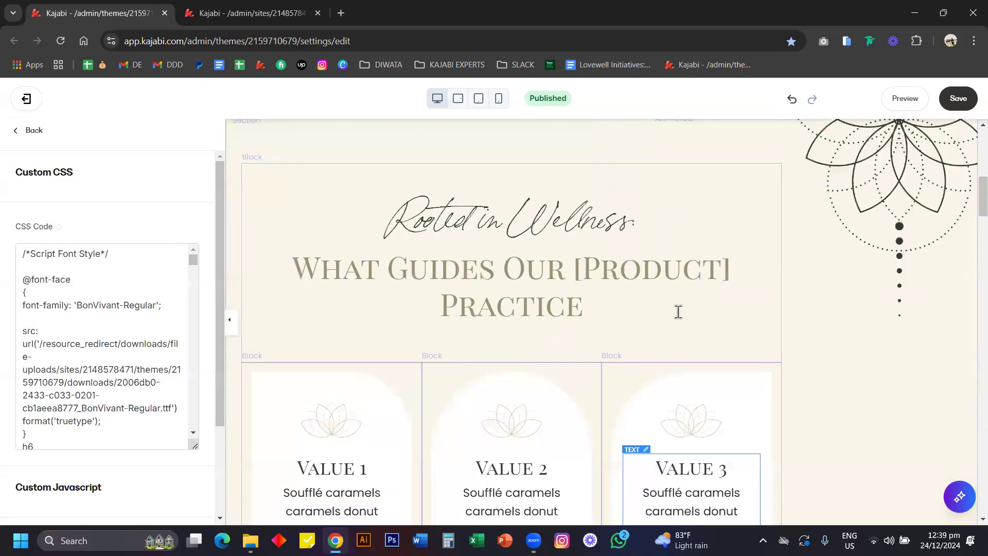
pyautogui.scroll(5, 678, 312)
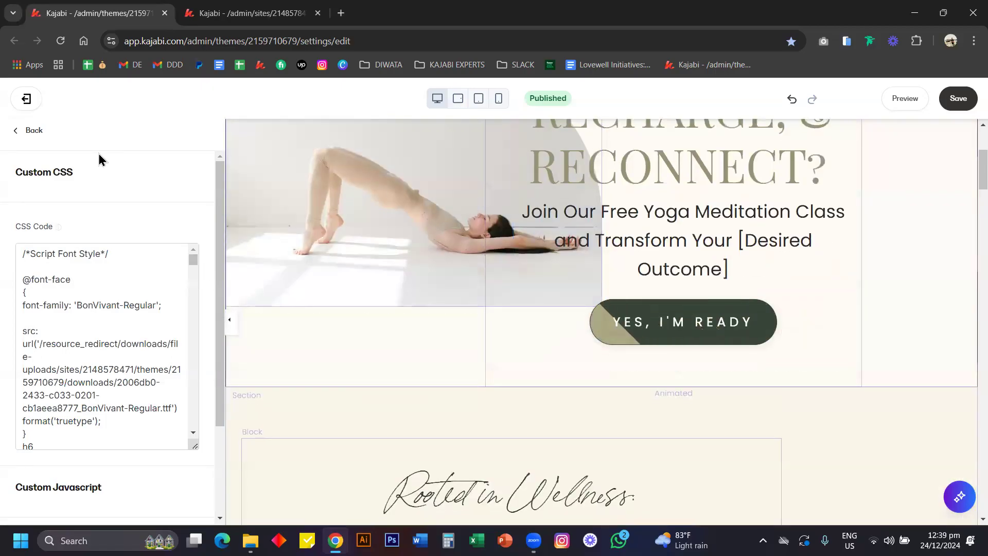
# Set the Style Guide's button background color to the gold palette swatch and save the page.
pyautogui.click(30, 131)
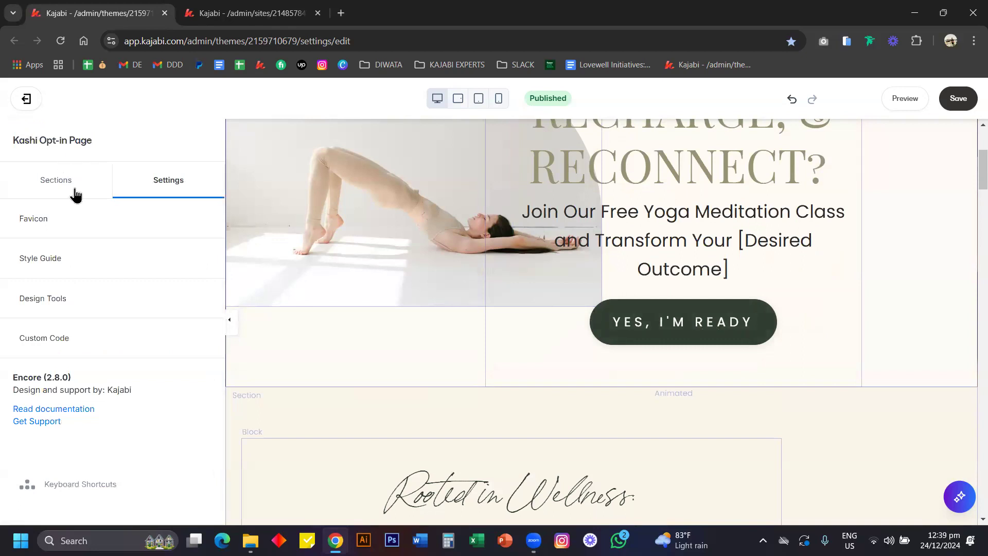
pyautogui.click(48, 258)
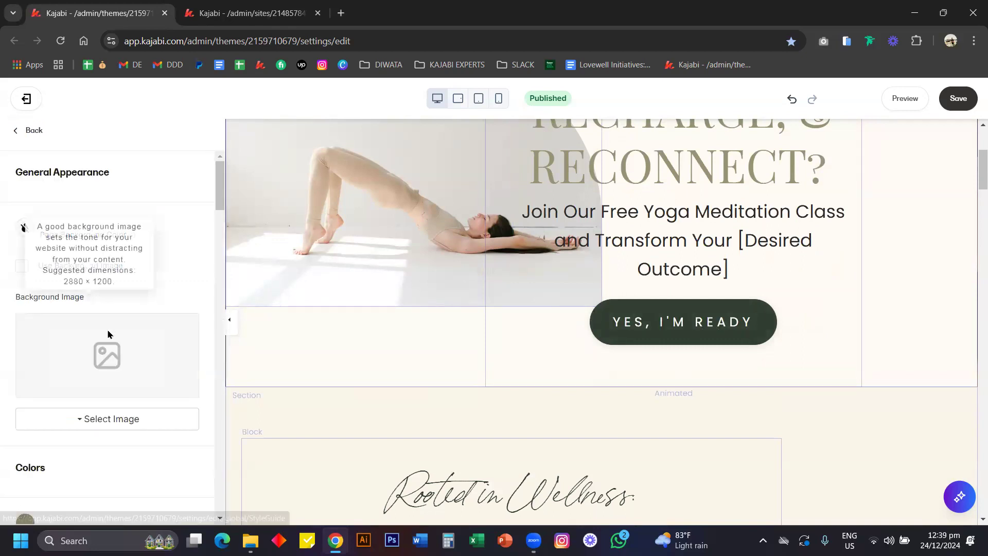
pyautogui.scroll(-5, 108, 333)
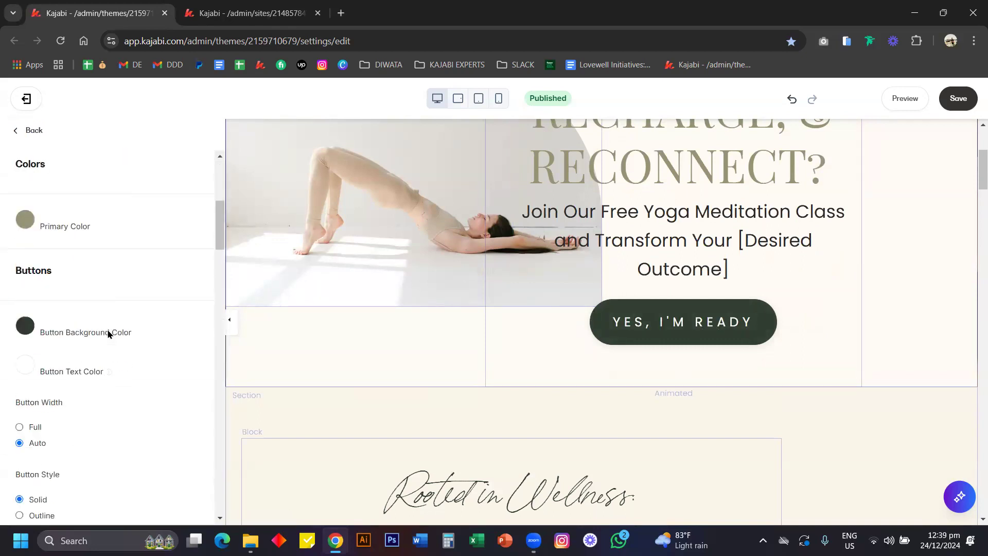
pyautogui.click(25, 326)
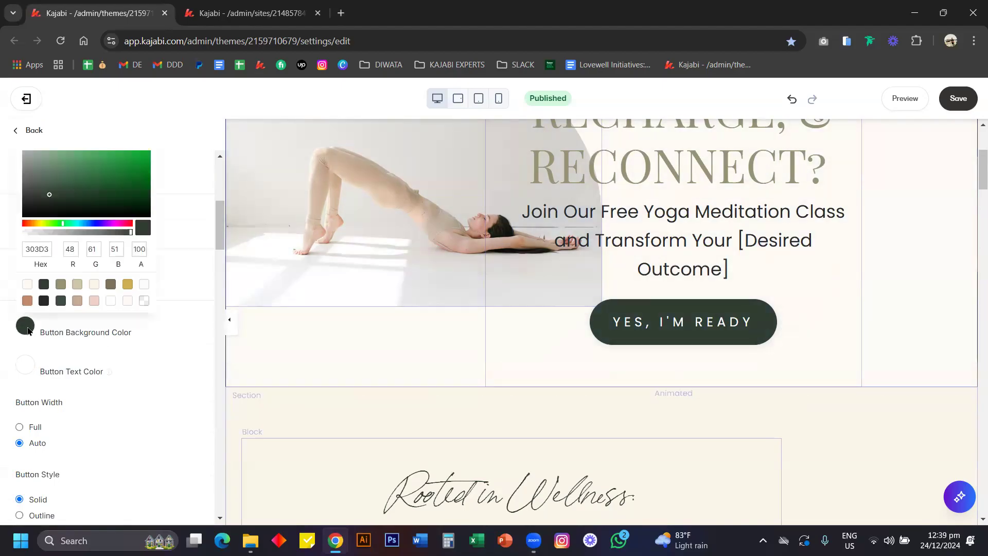
pyautogui.click(128, 286)
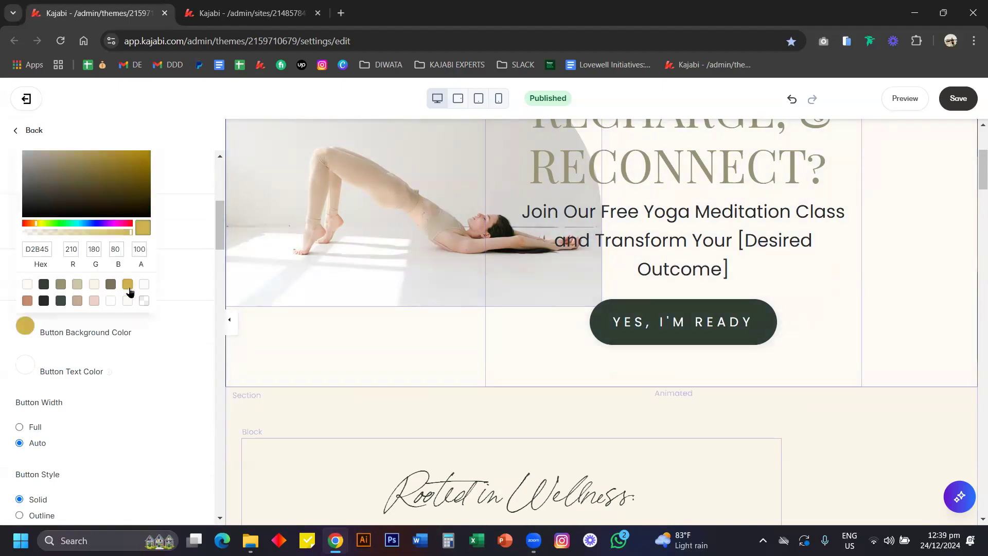
pyautogui.click(195, 290)
pyautogui.hotkey('ctrl', 's')
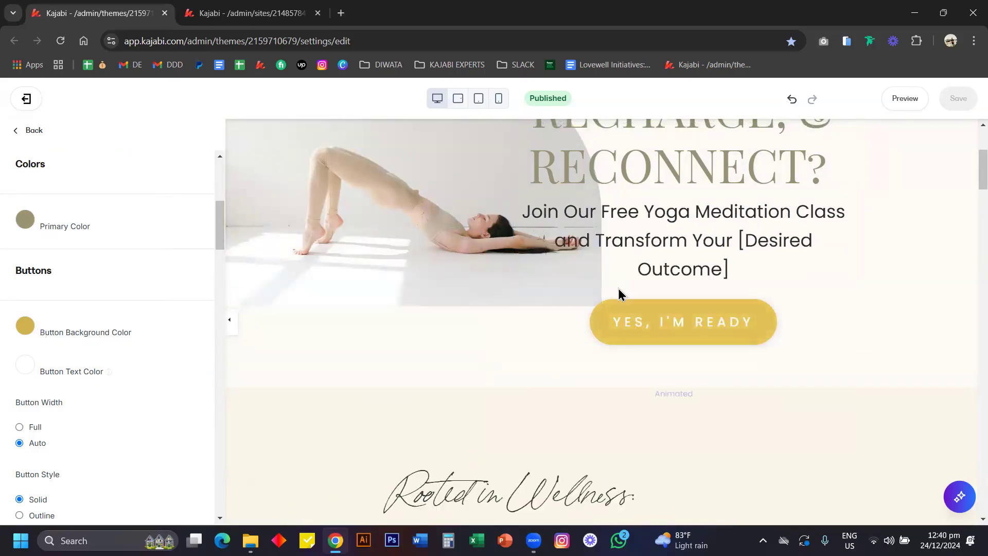
# Check the hover effect of the YES, I'M READY button, undo the button background color change and leave the Style Guide.
pyautogui.click(628, 323)
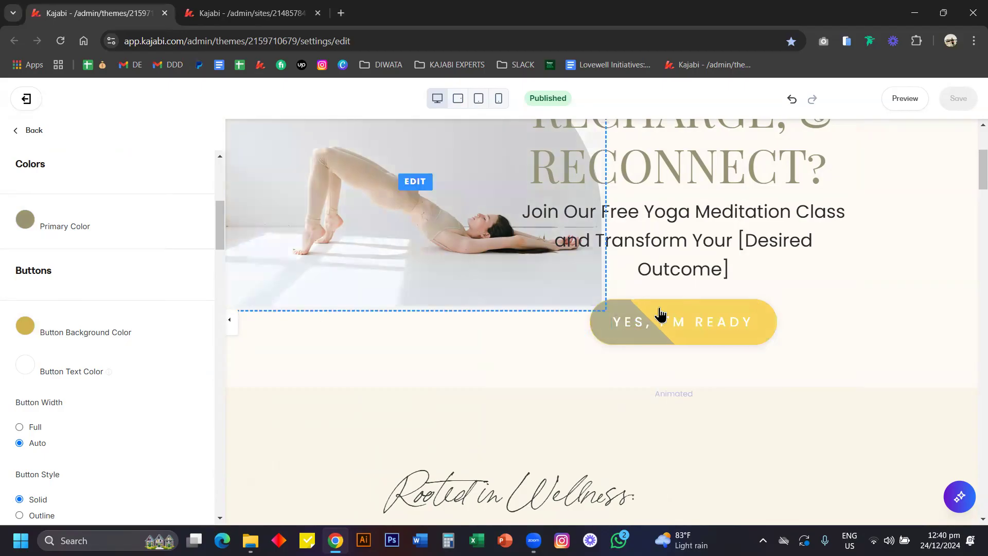
pyautogui.hotkey('ctrl', 'z')
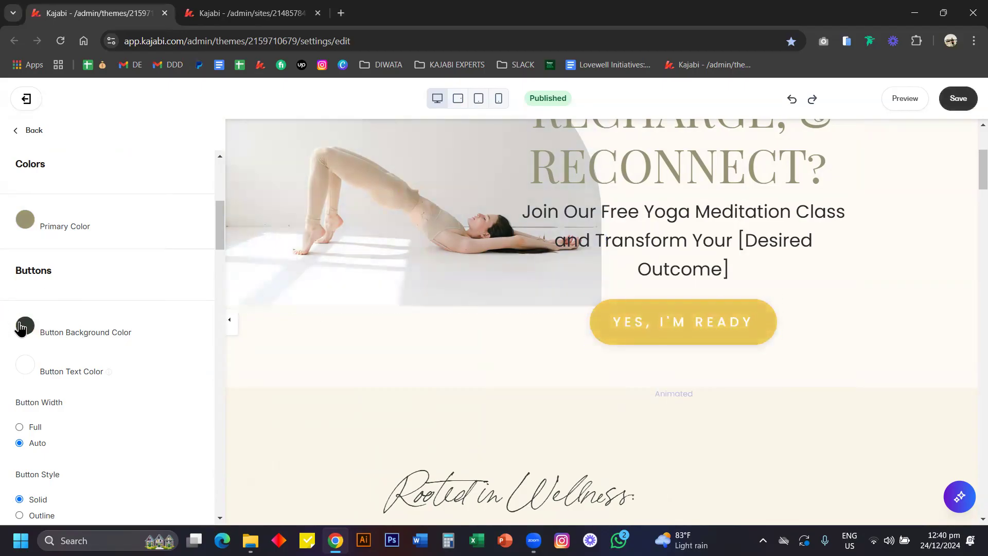
pyautogui.click(34, 131)
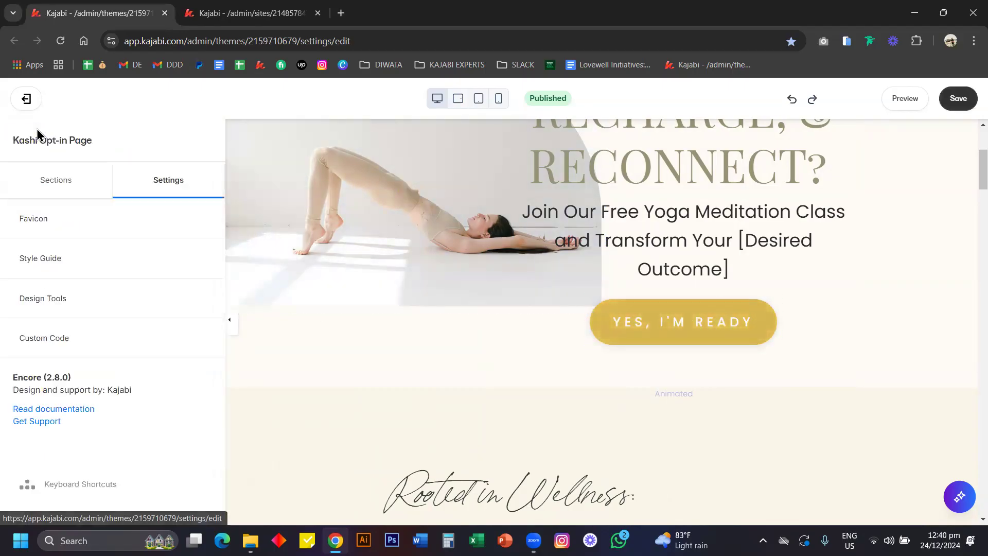
# Examine the Button Design rules in the Custom CSS, from .btn and .btn:hover to .btn::before, against the preview button's hover effect.
pyautogui.click(77, 346)
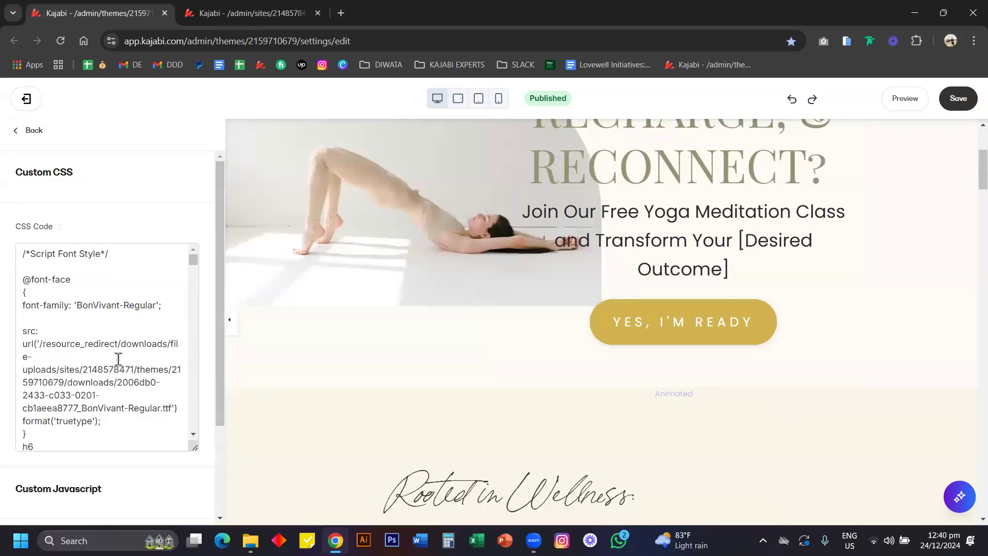
pyautogui.scroll(-4, 116, 361)
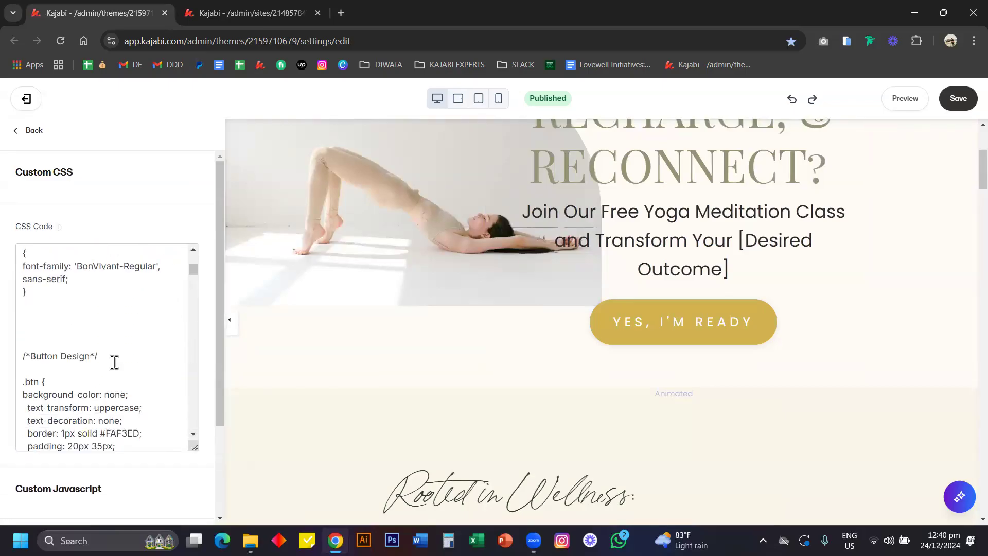
pyautogui.scroll(-2, 114, 362)
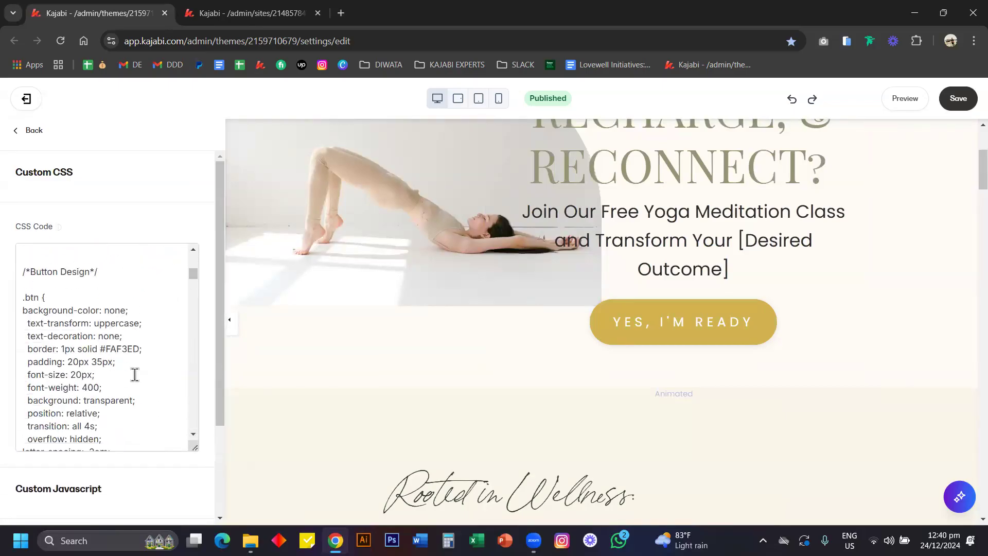
pyautogui.scroll(-1, 135, 374)
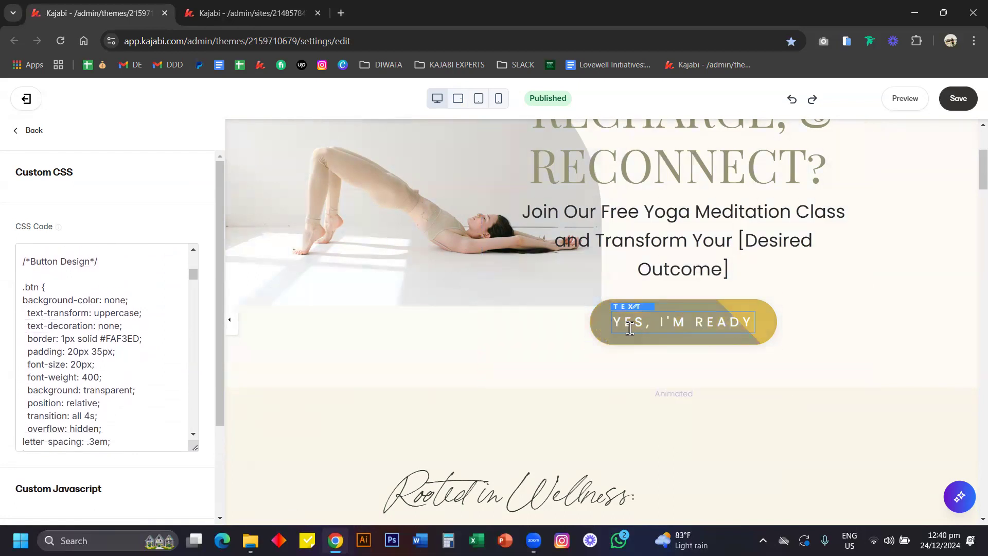
pyautogui.scroll(-2, 92, 336)
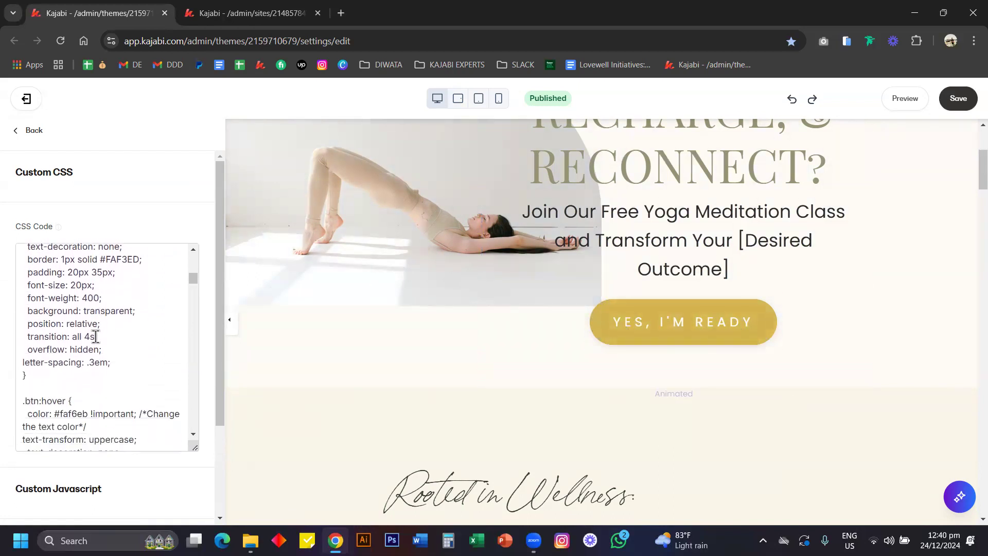
pyautogui.scroll(1, 93, 336)
pyautogui.scroll(-3, 99, 367)
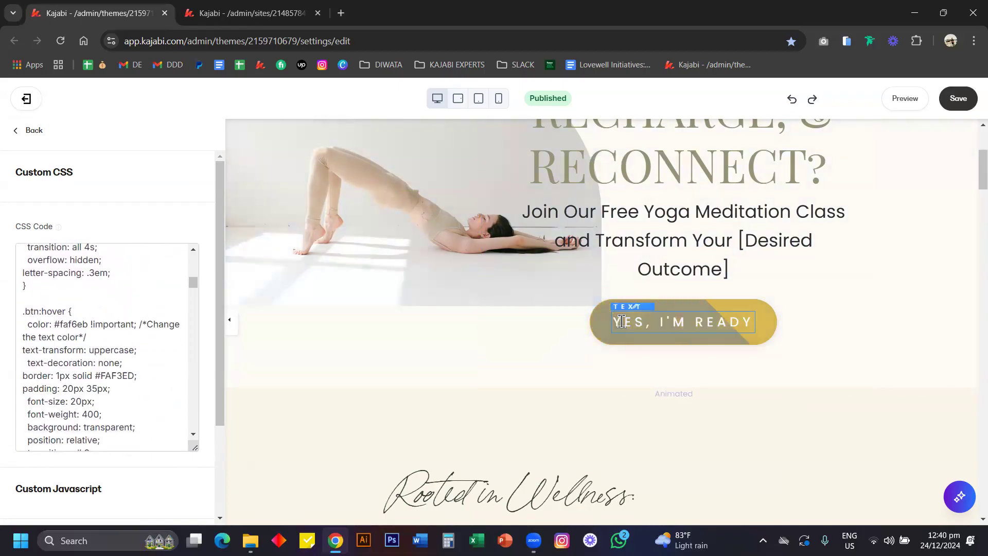
pyautogui.scroll(-1, 141, 397)
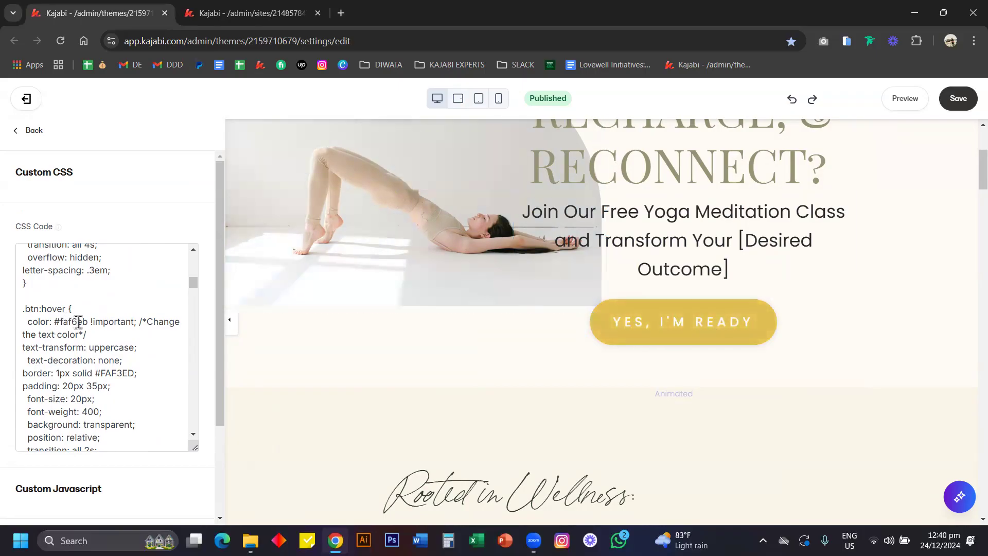
pyautogui.scroll(-3, 100, 353)
pyautogui.scroll(-2, 100, 358)
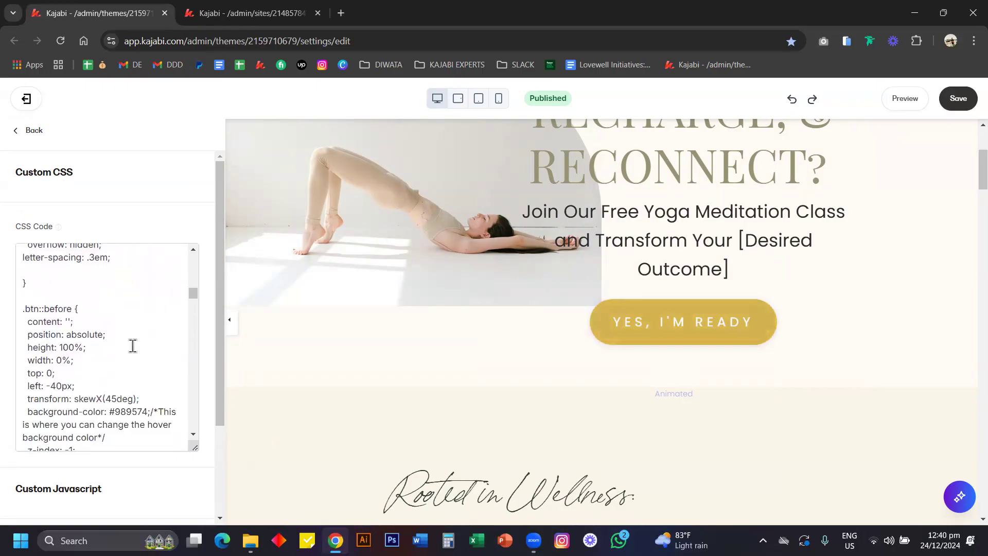
# Set the hover background color in the .btn::before rule to #333333 and save the page.
pyautogui.scroll(-1, 133, 346)
pyautogui.doubleClick(120, 385)
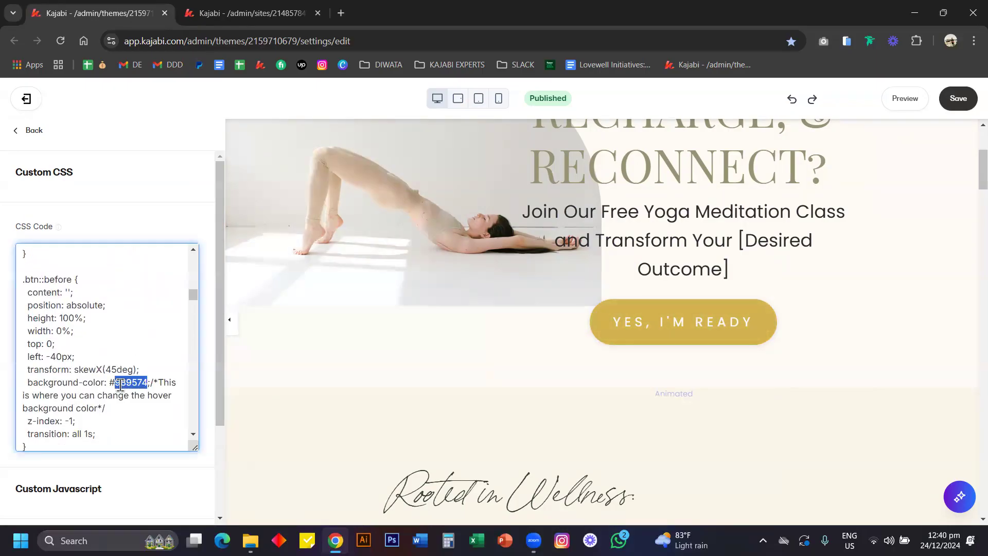
pyautogui.write('333333')
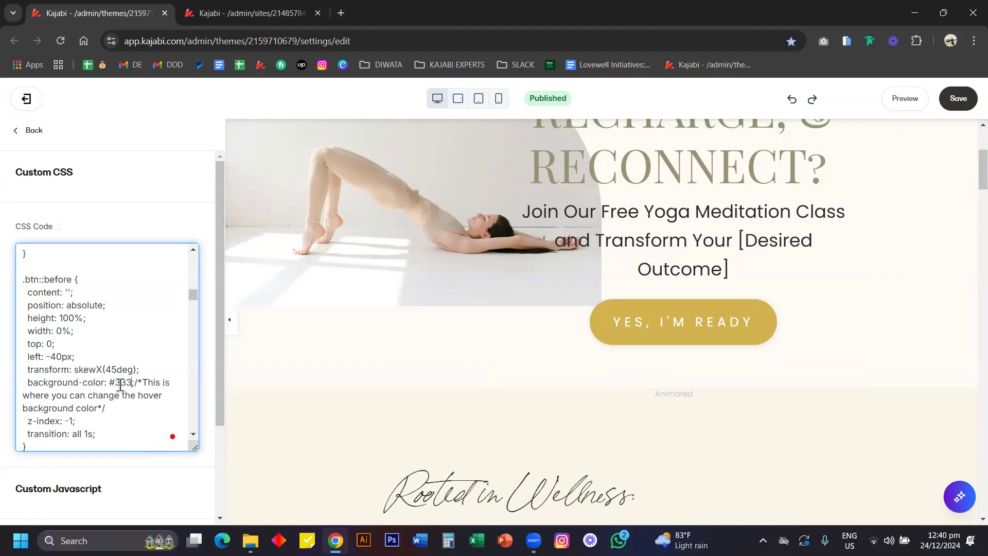
pyautogui.hotkey('ctrl', 's')
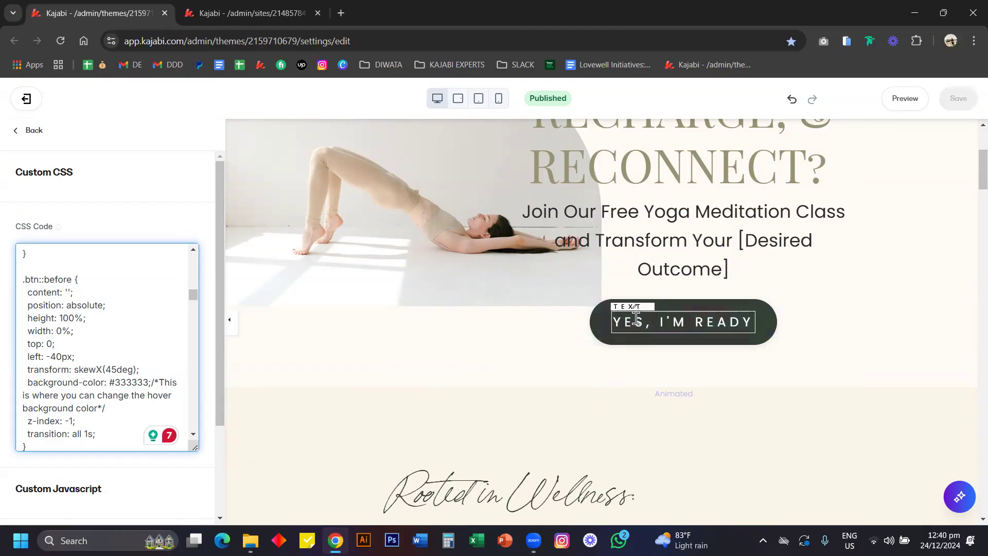
# Undo the .btn::before hover color change and return to the page's settings list.
pyautogui.hotkey('ctrl', 'z')
pyautogui.scroll(-1, 125, 393)
pyautogui.click(24, 129)
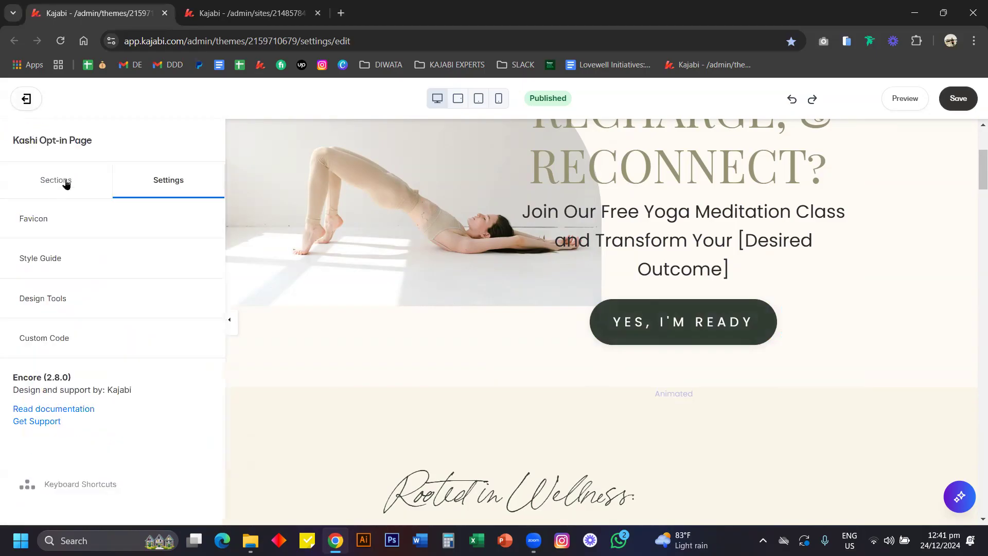
# View the form and submit button in the Two Step Optin popup, turn off Edit Two Step Popup and return to the section list.
pyautogui.click(66, 181)
pyautogui.scroll(-8, 119, 375)
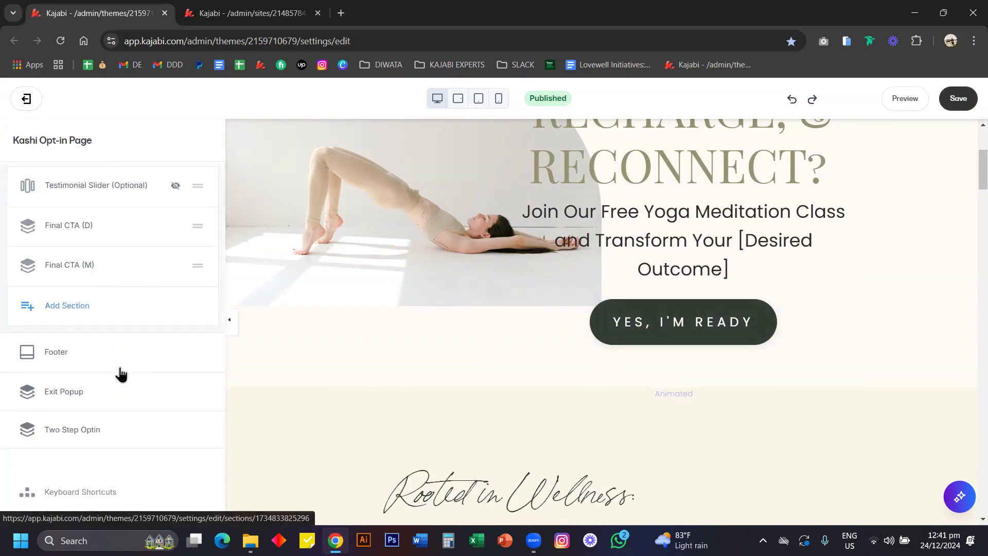
pyautogui.click(72, 429)
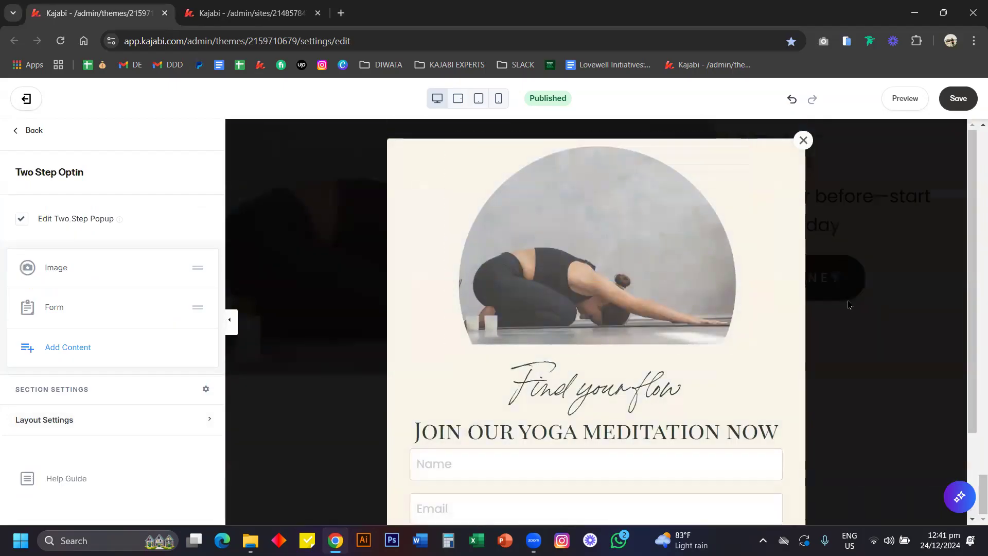
pyautogui.scroll(-2, 694, 342)
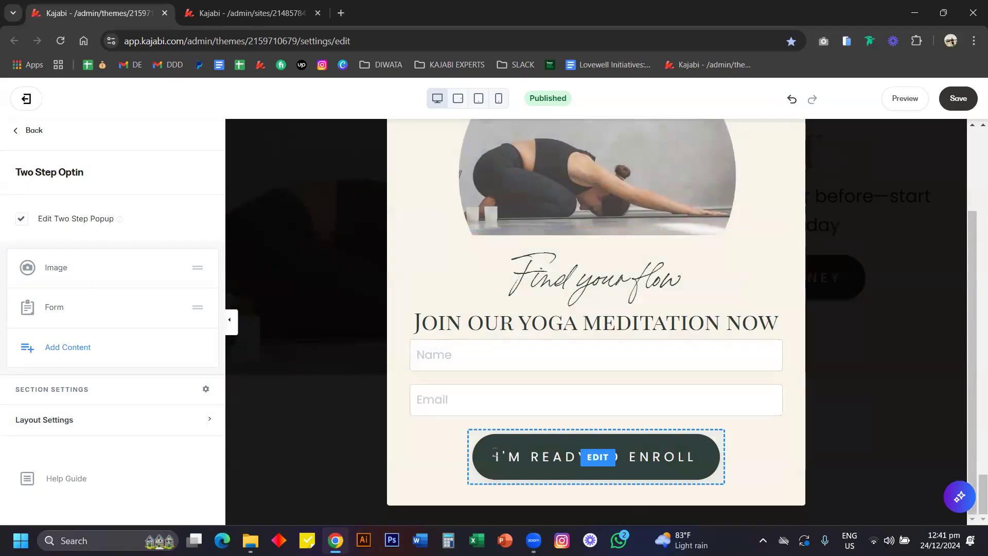
pyautogui.click(60, 224)
pyautogui.click(33, 131)
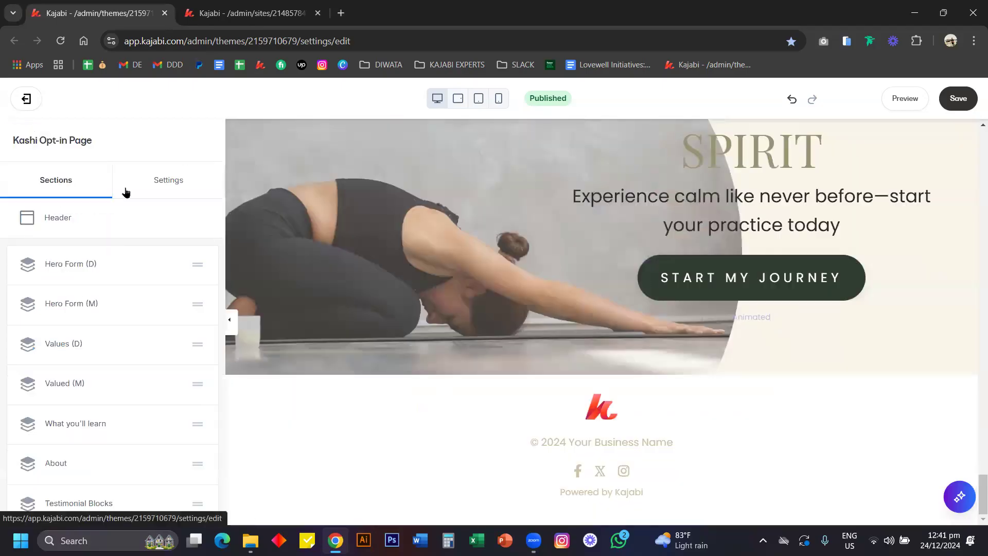
# Open the Custom CSS in the page's custom code settings and examine the .btn, .btn:hover and .btn::before rules.
pyautogui.click(172, 181)
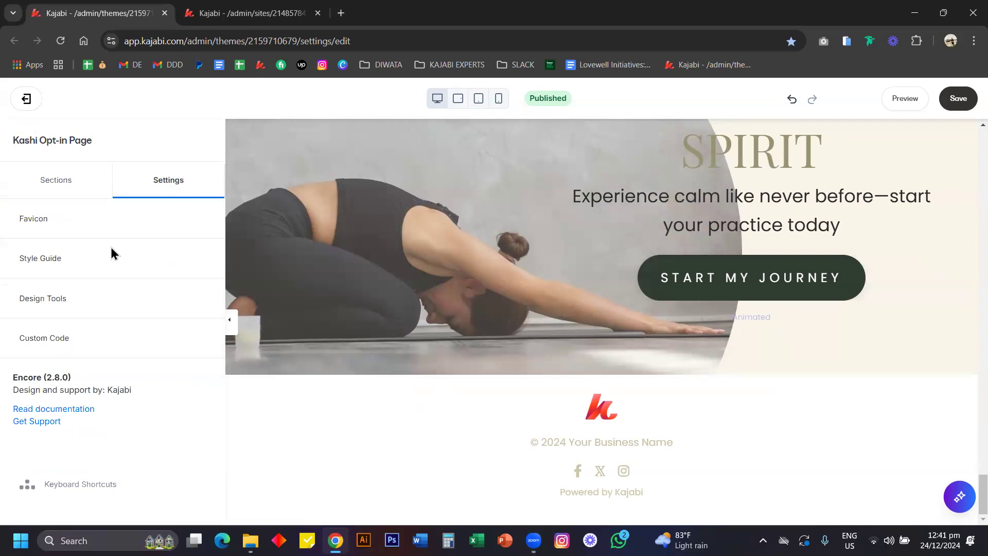
pyautogui.click(77, 336)
pyautogui.moveTo(205, 320); pyautogui.dragTo(188, 451)
pyautogui.scroll(-10, 90, 357)
pyautogui.scroll(5, 90, 358)
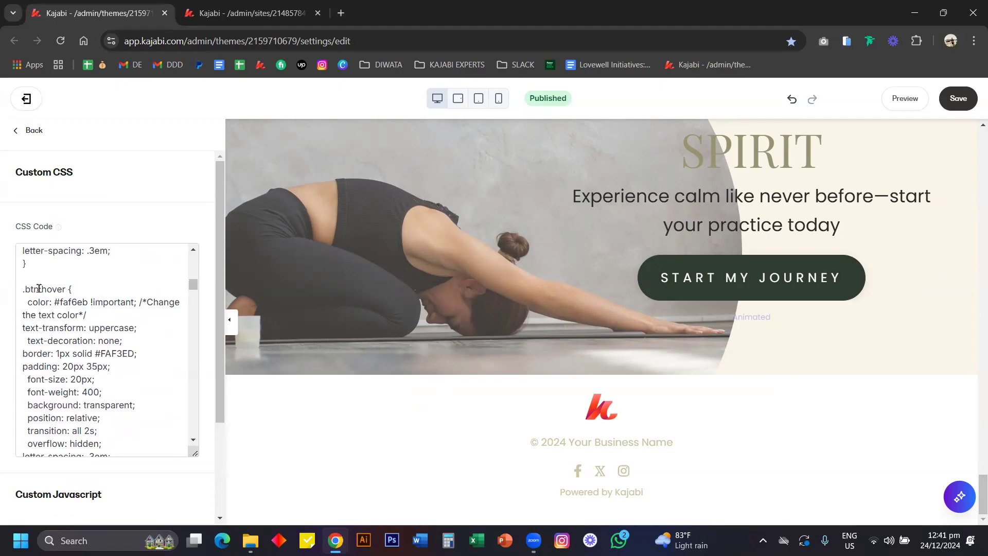
pyautogui.scroll(5, 39, 289)
pyautogui.scroll(-6, 61, 288)
pyautogui.scroll(-5, 62, 288)
pyautogui.scroll(2, 72, 299)
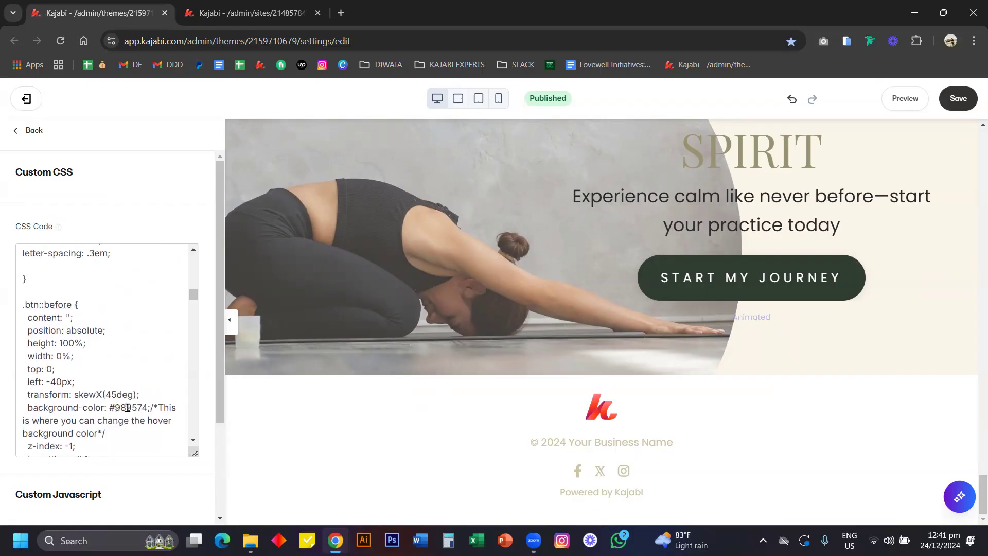
# Examine the .form-btn, .form-btn:hover and .form-btn::before rules and highlight the comment about the hover background color.
pyautogui.scroll(-5, 127, 408)
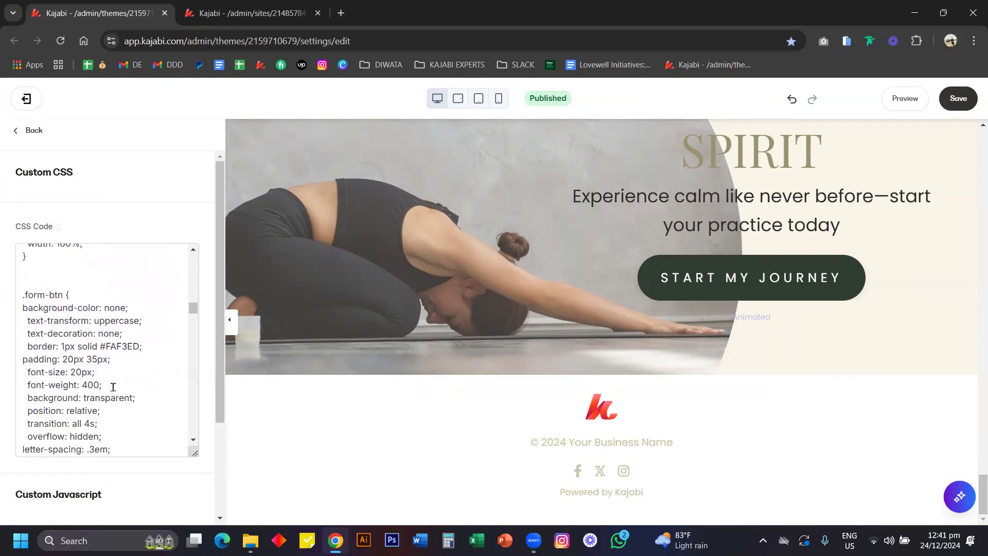
pyautogui.scroll(-4, 113, 387)
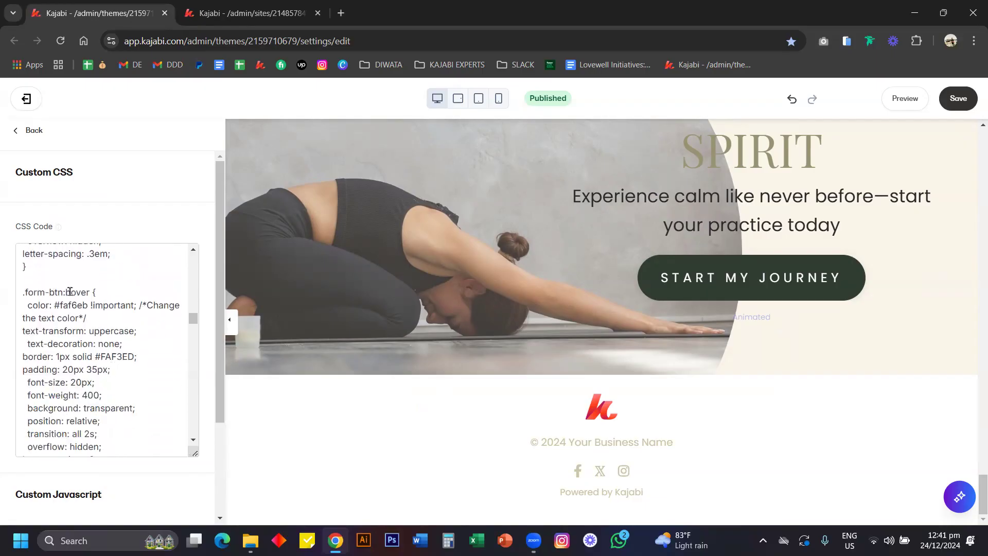
pyautogui.scroll(-4, 78, 355)
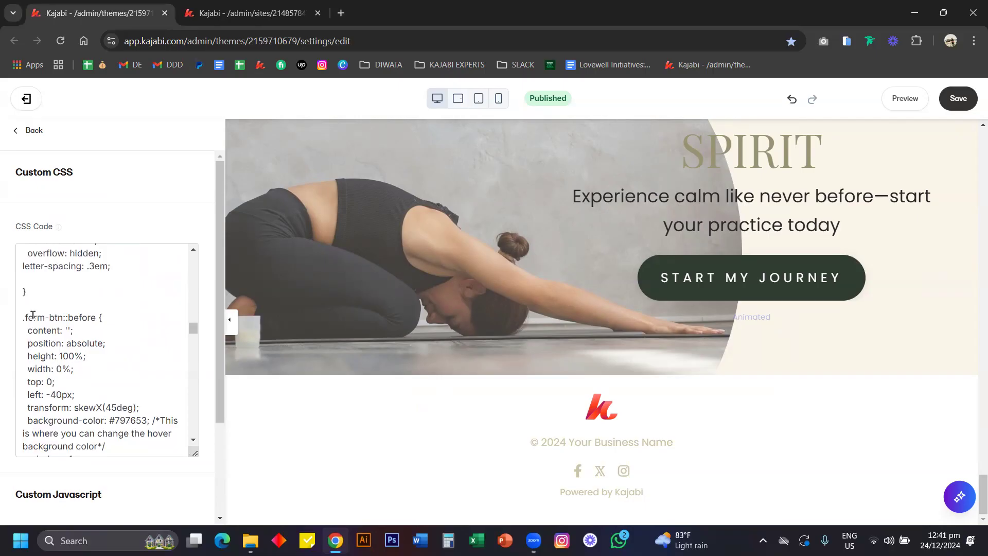
pyautogui.scroll(-1, 125, 357)
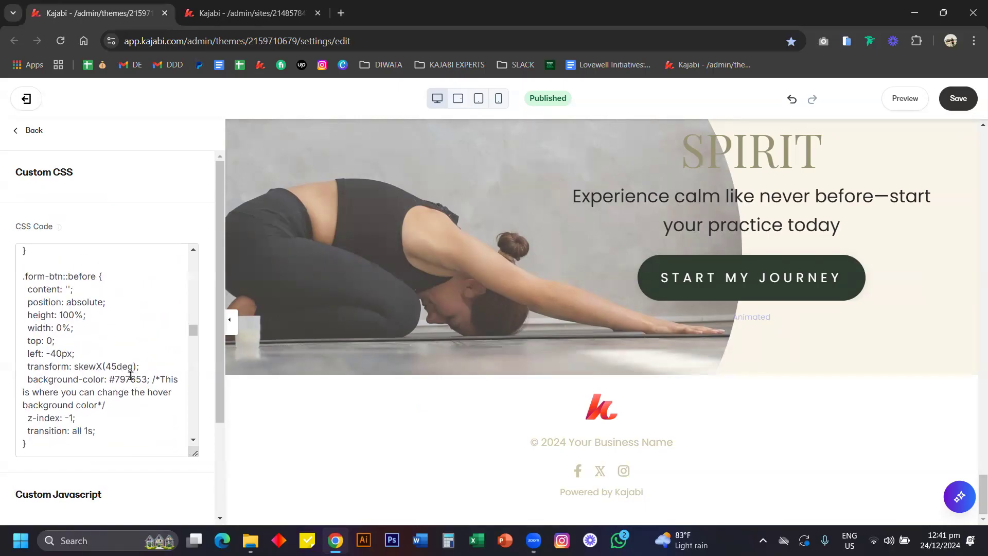
pyautogui.moveTo(159, 379); pyautogui.dragTo(146, 405)
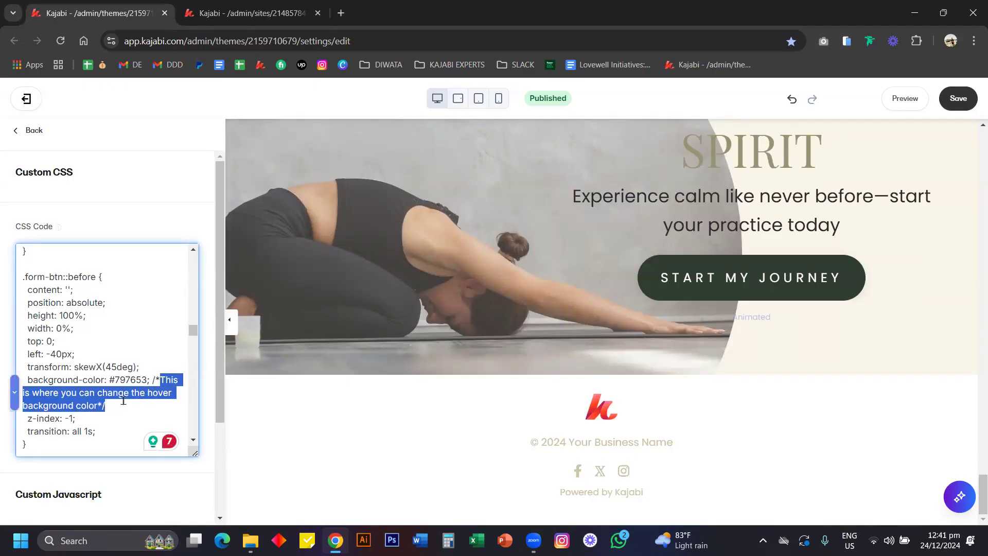
# Highlight the padding, font-size and font-weight lines in the .btn, .form-btn and .form-btn:hover rules.
pyautogui.scroll(5, 121, 399)
pyautogui.scroll(10, 124, 399)
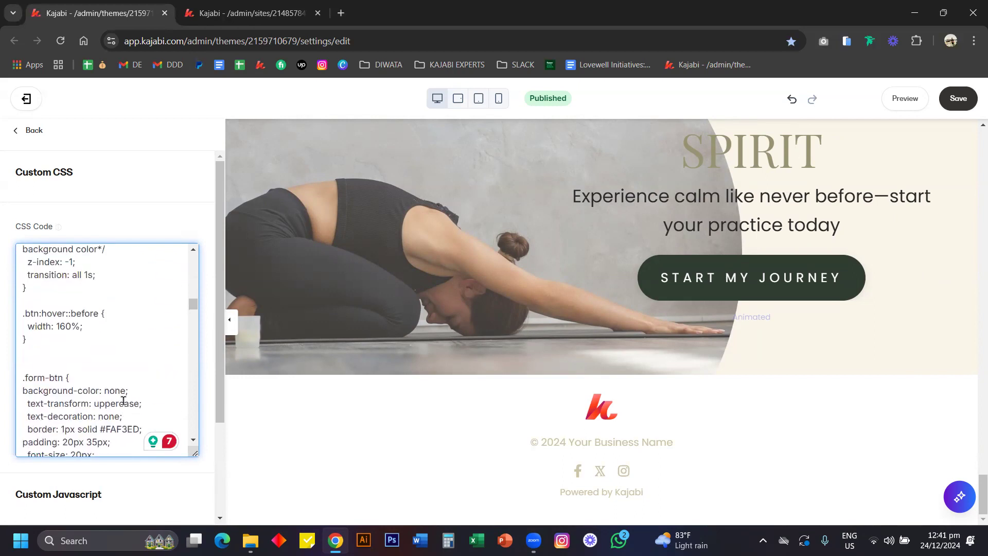
pyautogui.scroll(3, 124, 400)
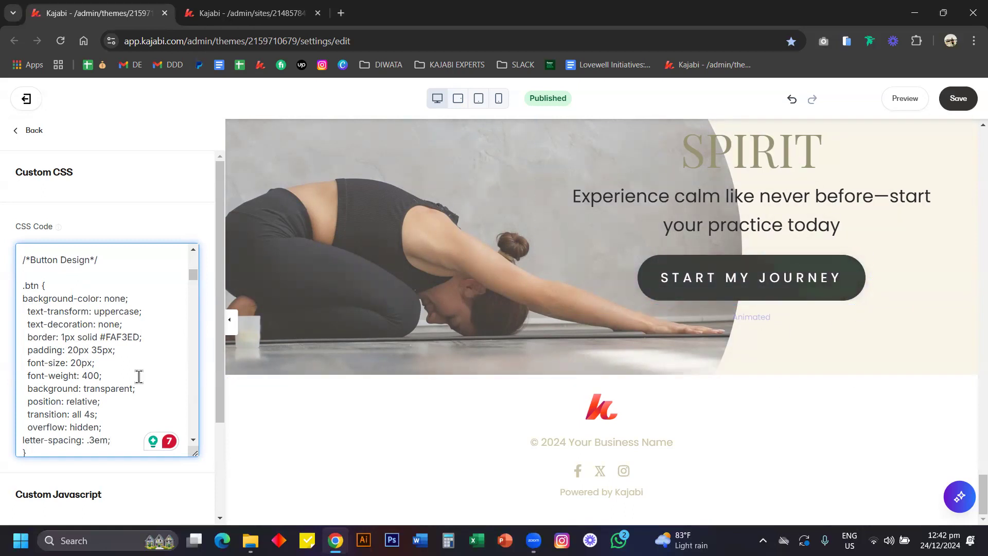
pyautogui.moveTo(103, 375); pyautogui.dragTo(20, 351)
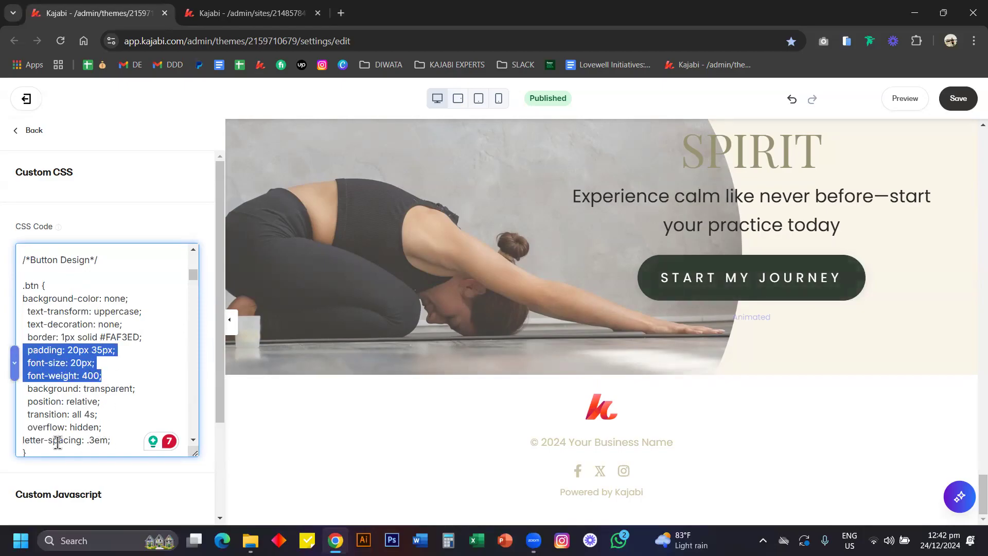
pyautogui.scroll(-3, 120, 400)
pyautogui.scroll(-1, 120, 400)
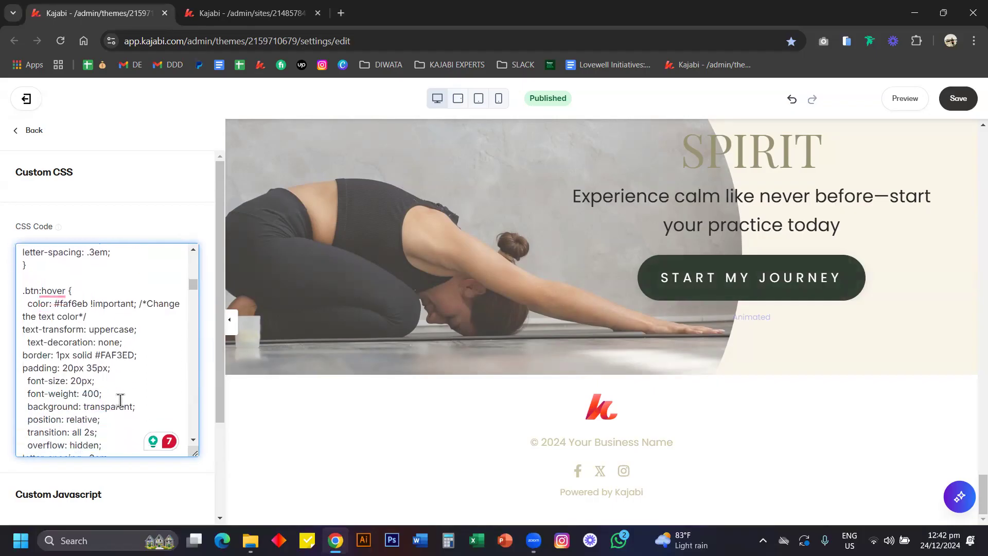
pyautogui.click(40, 292)
pyautogui.scroll(-8, 118, 365)
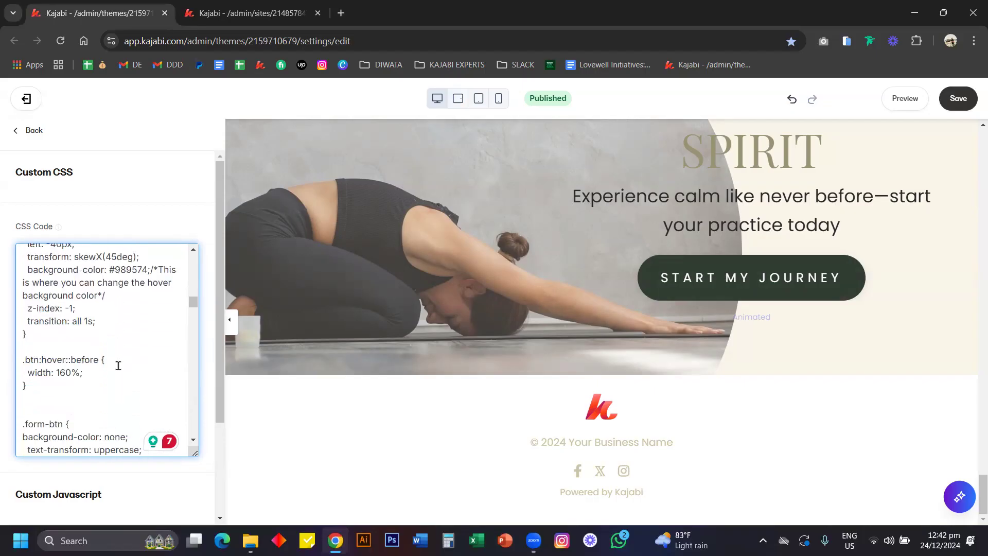
pyautogui.scroll(-1, 87, 379)
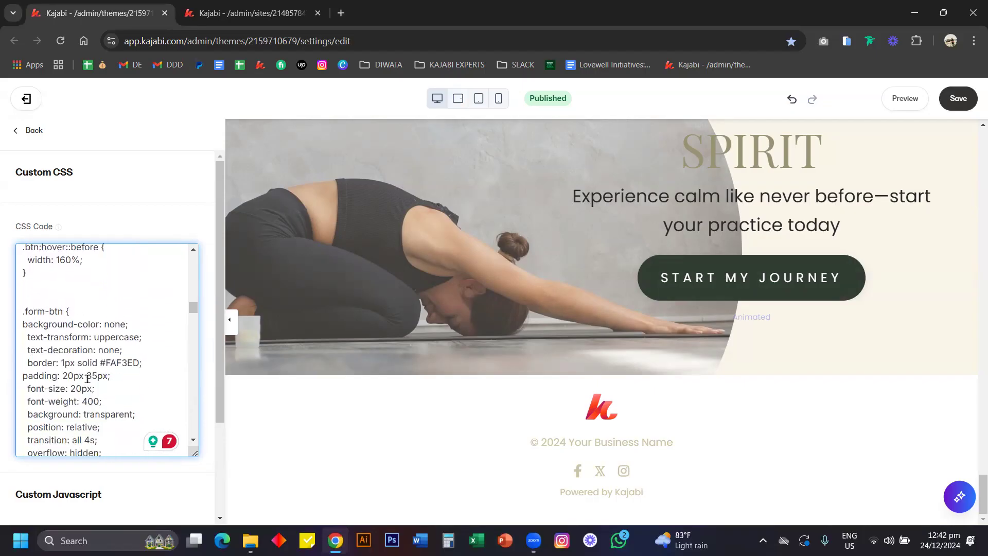
pyautogui.moveTo(108, 400); pyautogui.dragTo(12, 382)
pyautogui.scroll(-3, 118, 390)
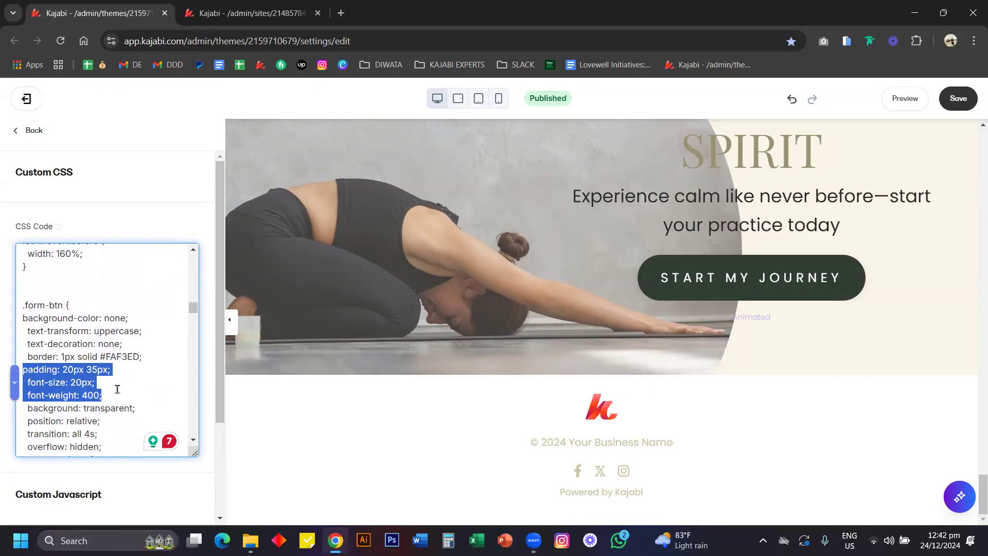
pyautogui.moveTo(108, 432); pyautogui.dragTo(21, 411)
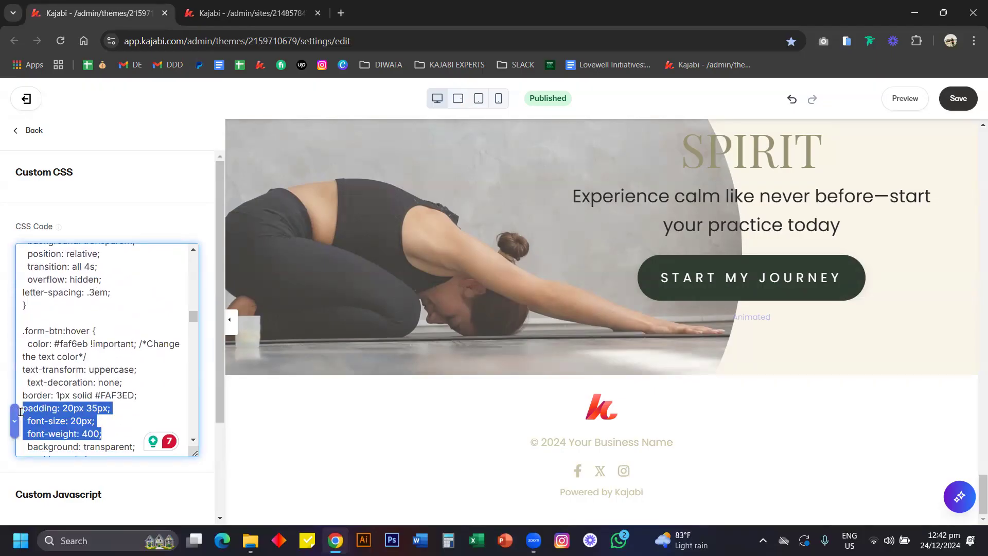
pyautogui.scroll(6, 130, 348)
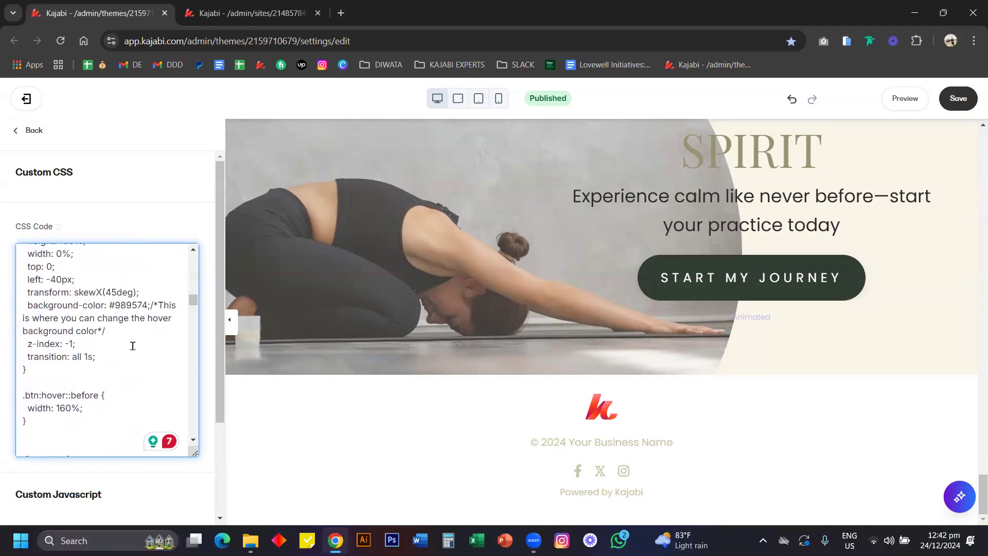
pyautogui.scroll(5, 132, 346)
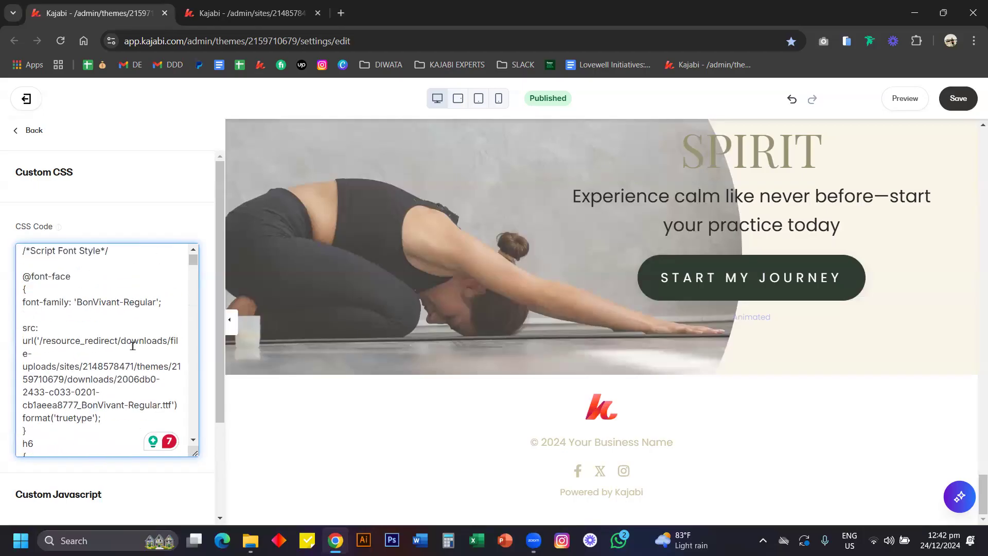
pyautogui.scroll(3, 566, 302)
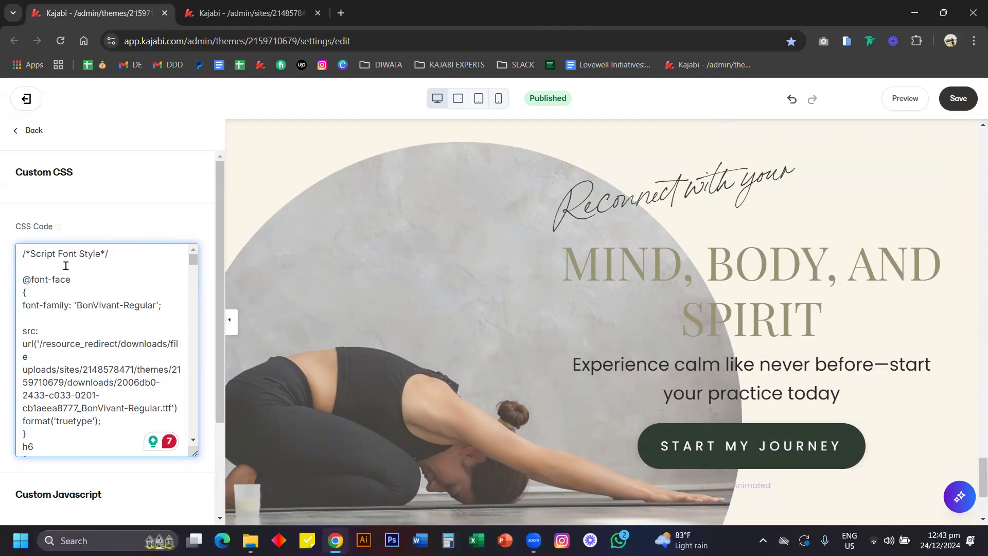
pyautogui.scroll(-1, 57, 363)
pyautogui.scroll(-1, 57, 363)
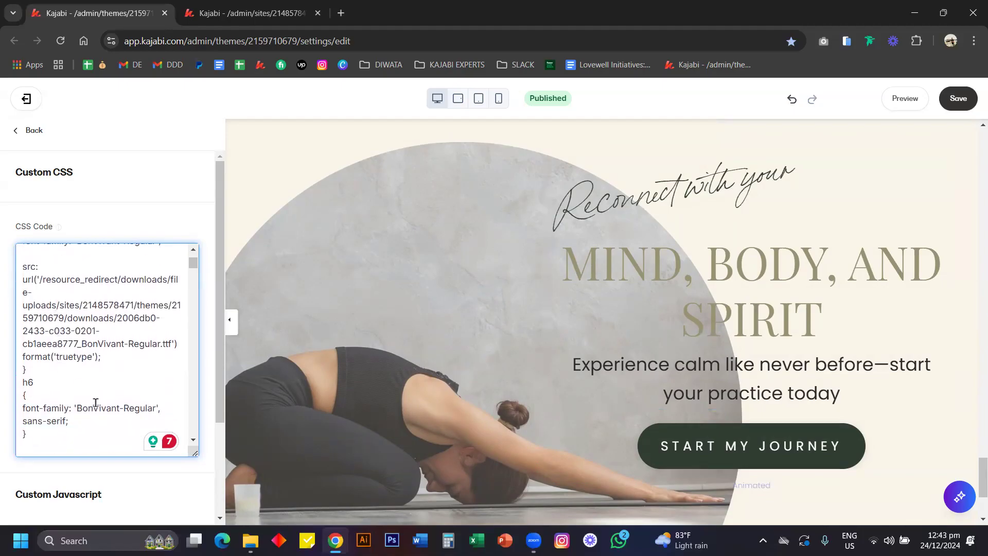
pyautogui.scroll(1, 55, 346)
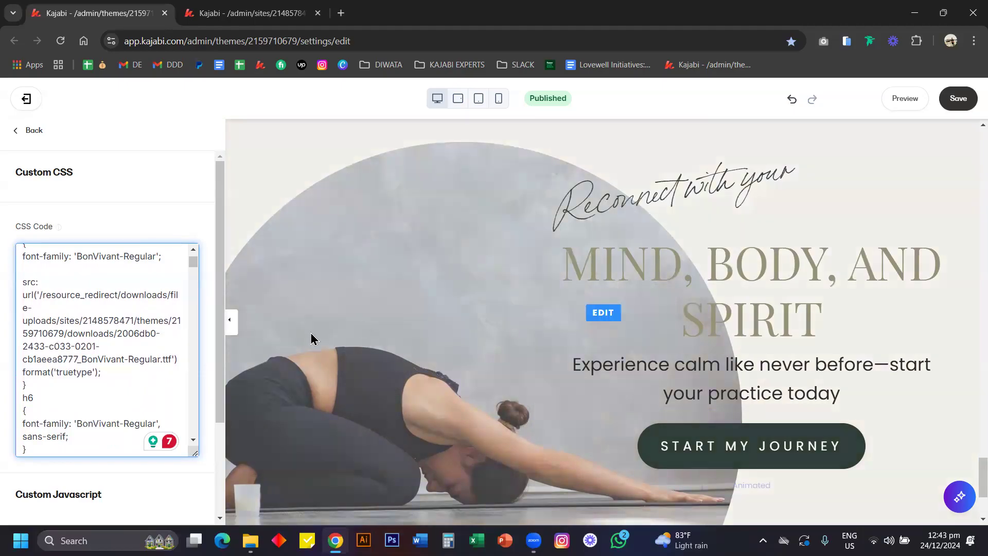
# Return to the page's section list and look over the page preview up to the hero section and its button.
pyautogui.click(35, 132)
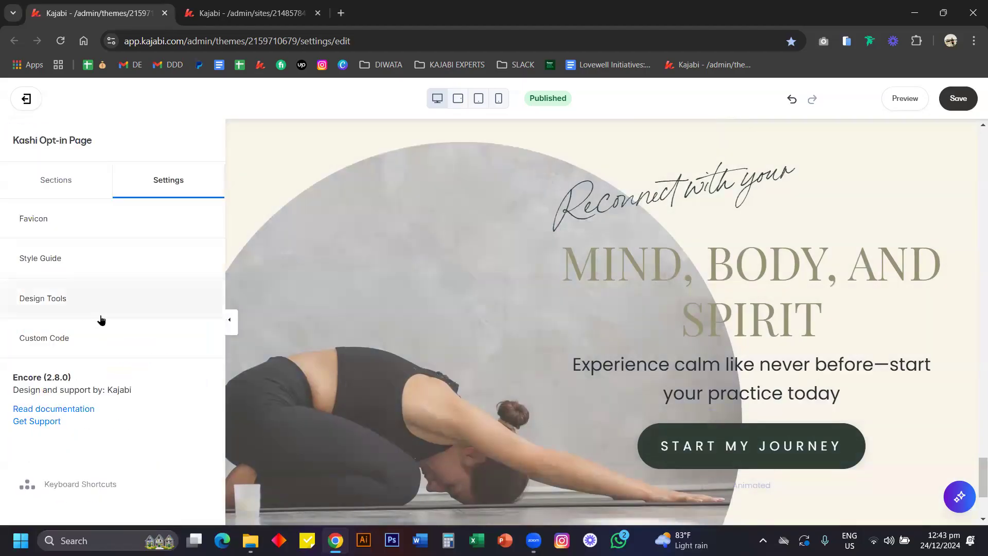
pyautogui.click(57, 179)
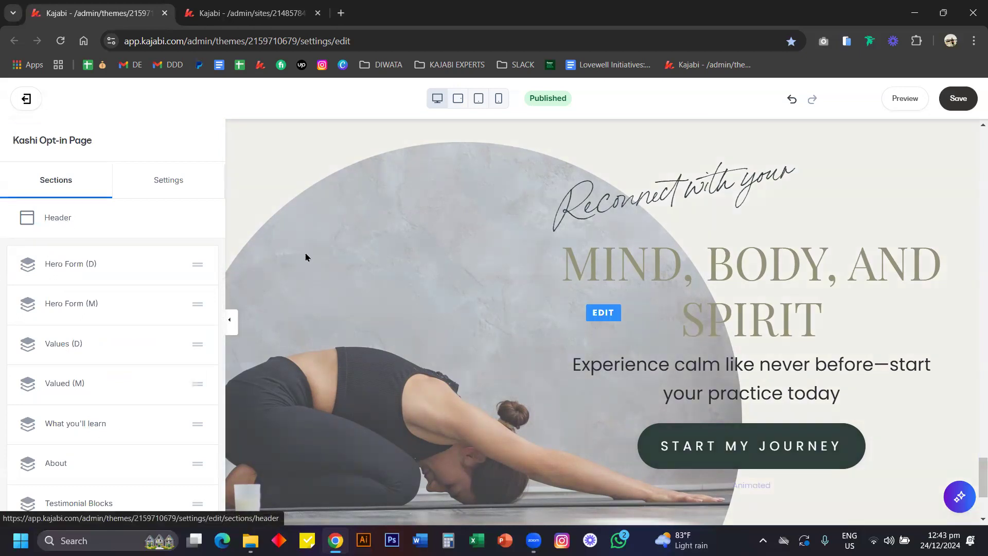
pyautogui.scroll(-5, 446, 218)
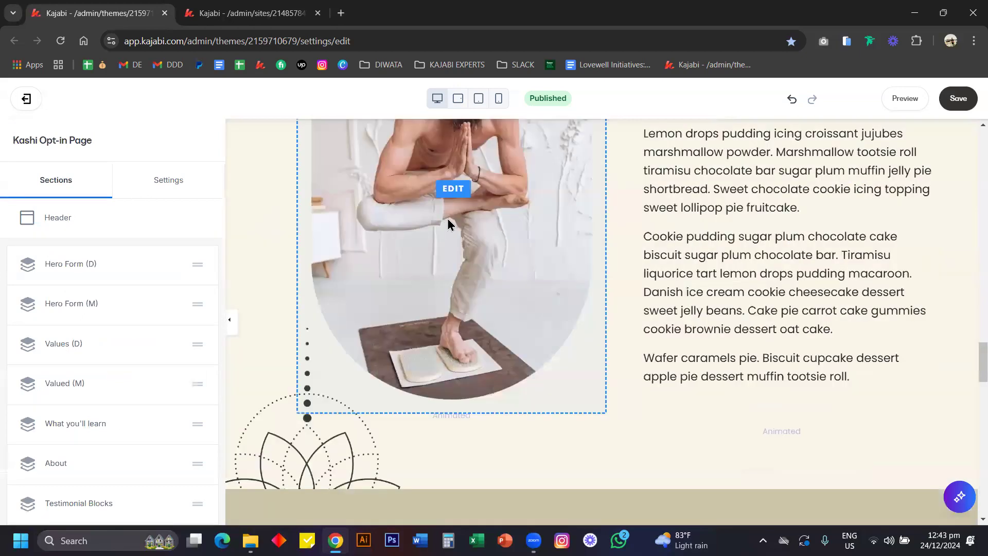
pyautogui.scroll(10, 447, 218)
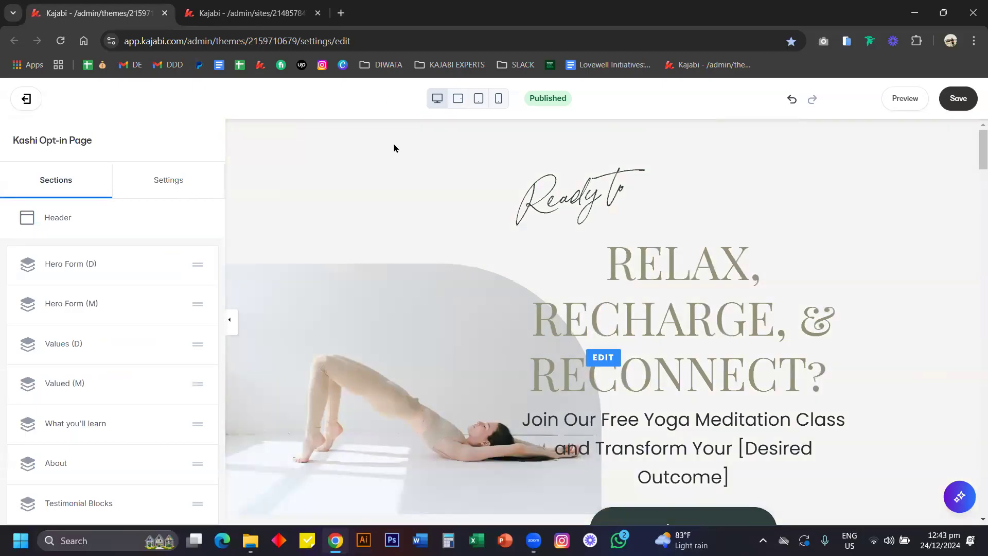
pyautogui.scroll(-4, 430, 286)
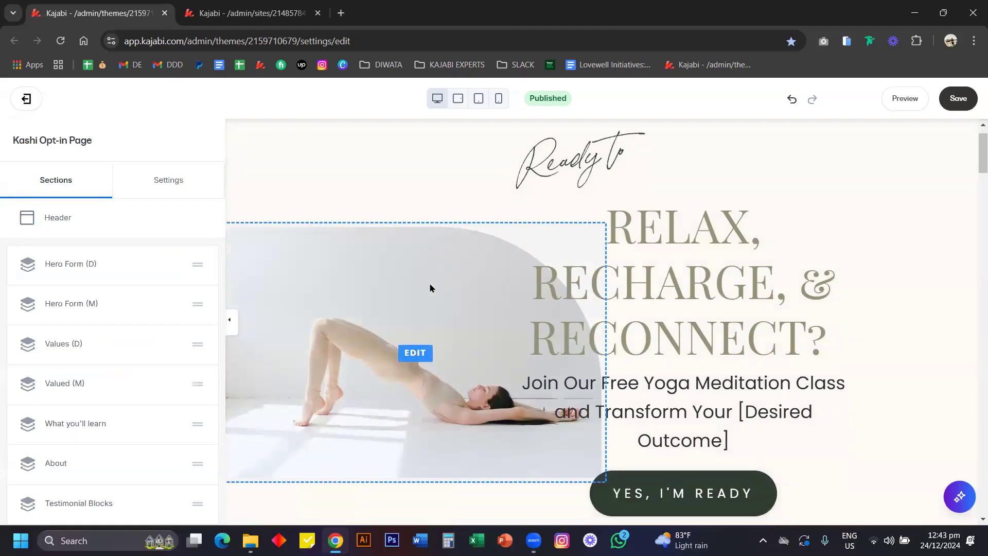
pyautogui.click(638, 340)
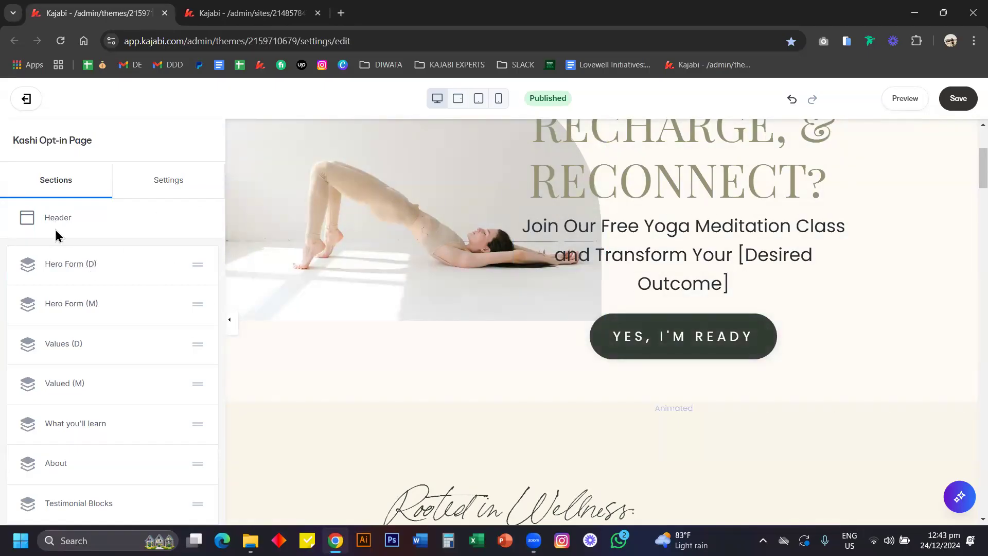
# Examine the list of page sections, from the desktop (D) and mobile (M) versions to the optional Testimonial Slider and Final CTA.
pyautogui.scroll(-2, 120, 338)
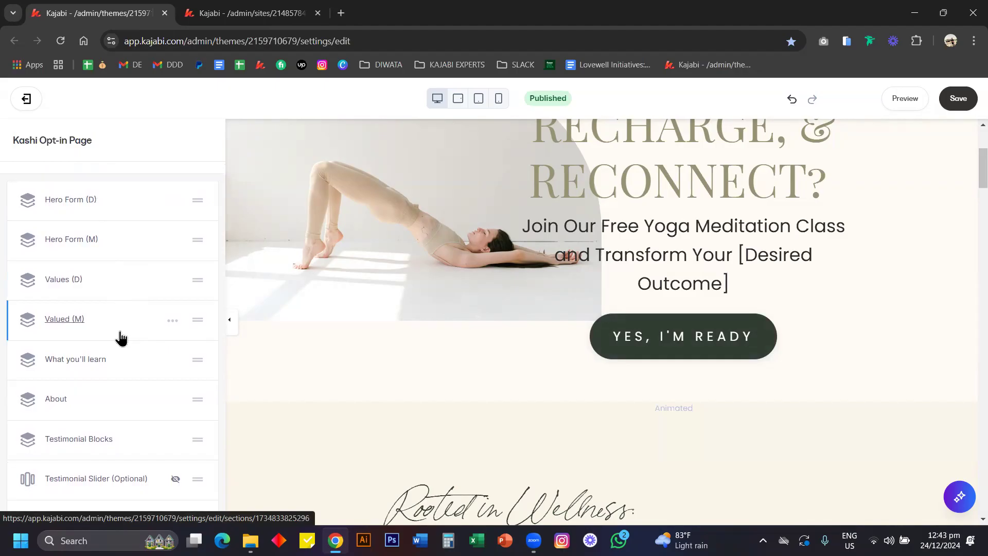
pyautogui.scroll(4, 276, 309)
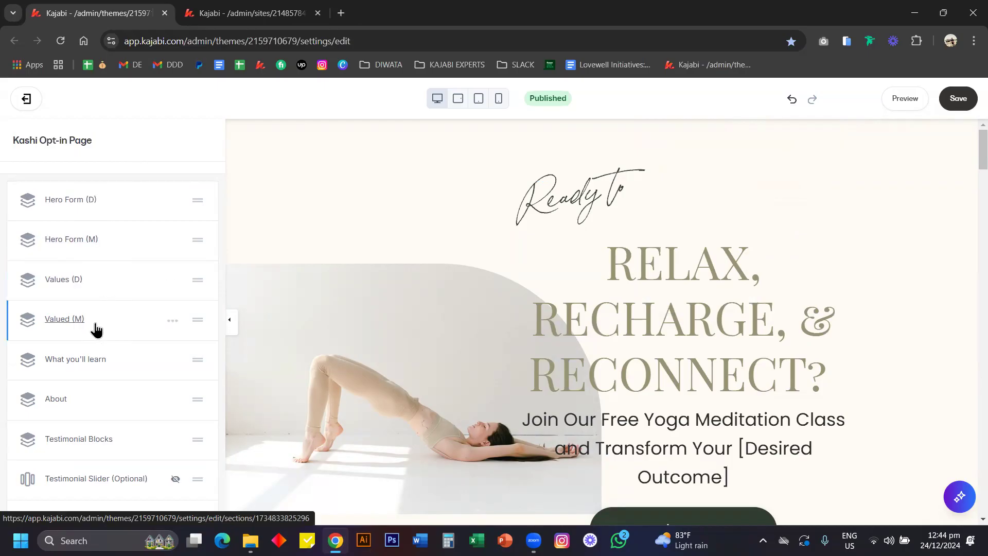
pyautogui.scroll(-1, 109, 350)
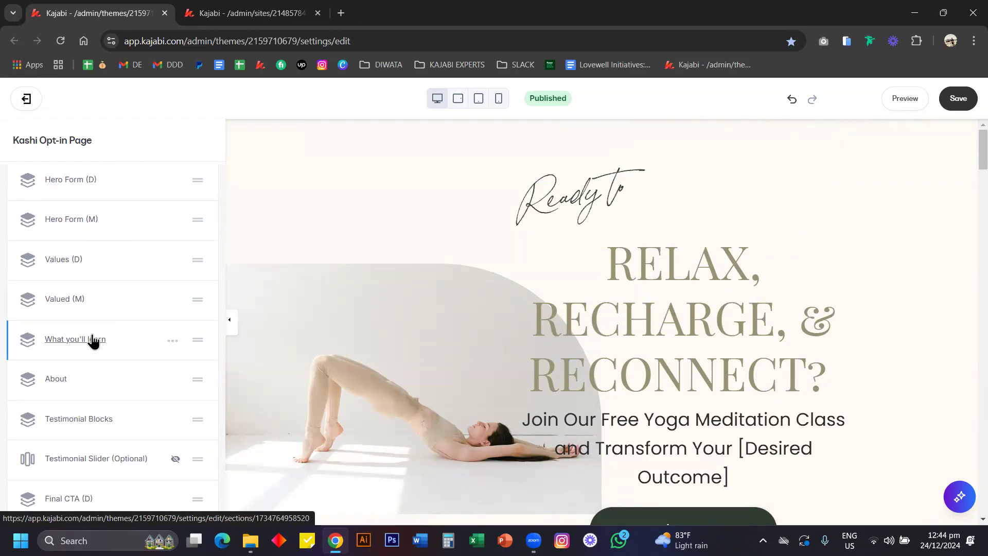
pyautogui.scroll(-3, 128, 309)
pyautogui.scroll(5, 132, 308)
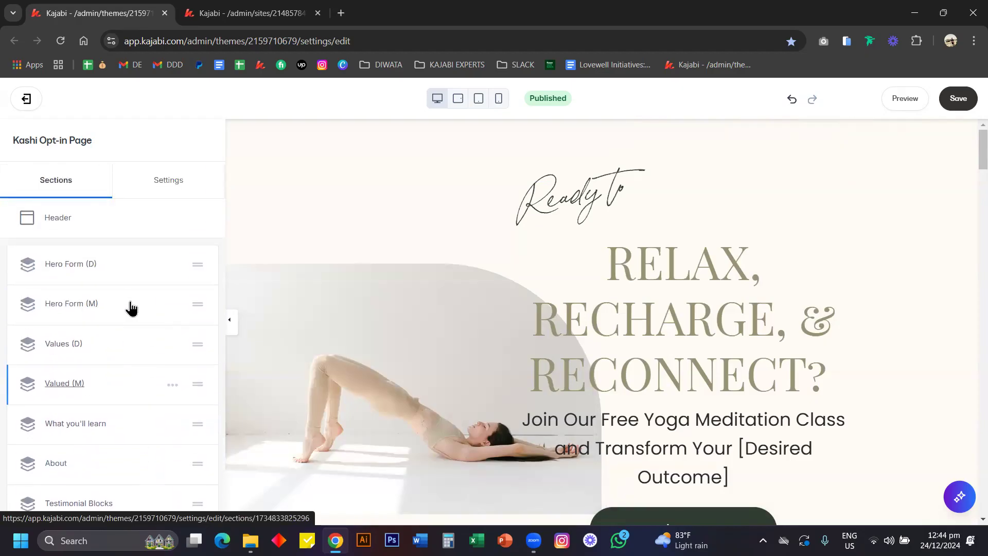
# View the Hero Form (D) section's content and settings, return to the section list and view the Values section in the preview.
pyautogui.click(71, 265)
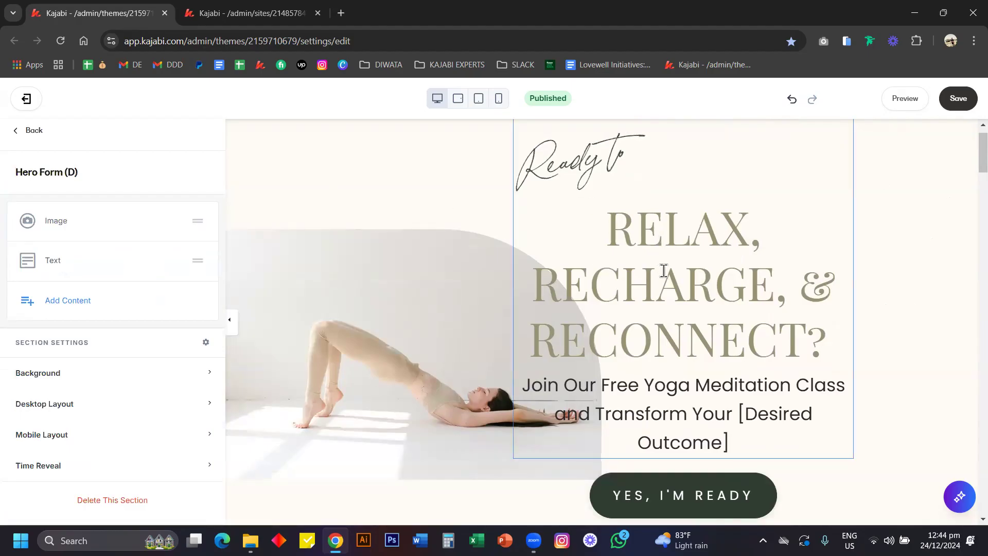
pyautogui.scroll(-1, 715, 224)
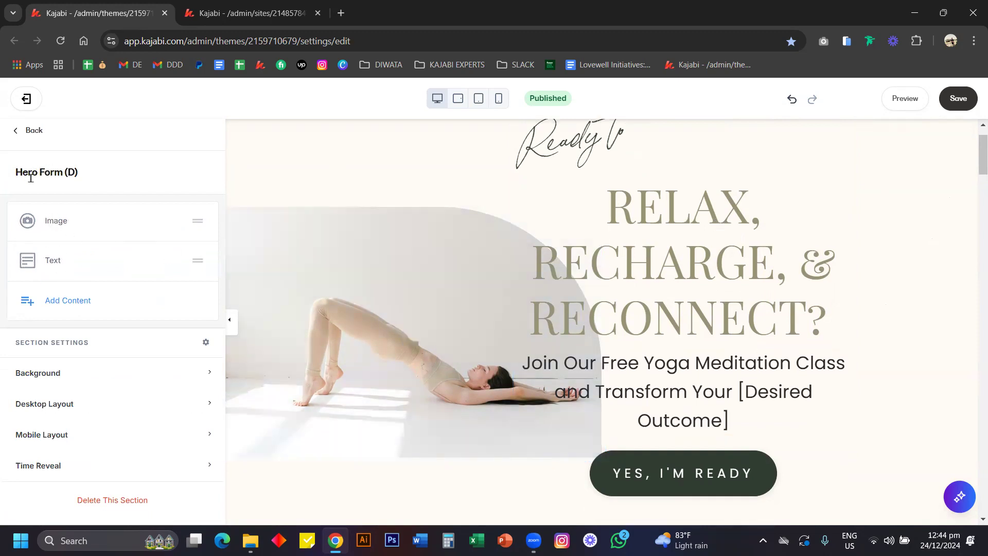
pyautogui.click(28, 131)
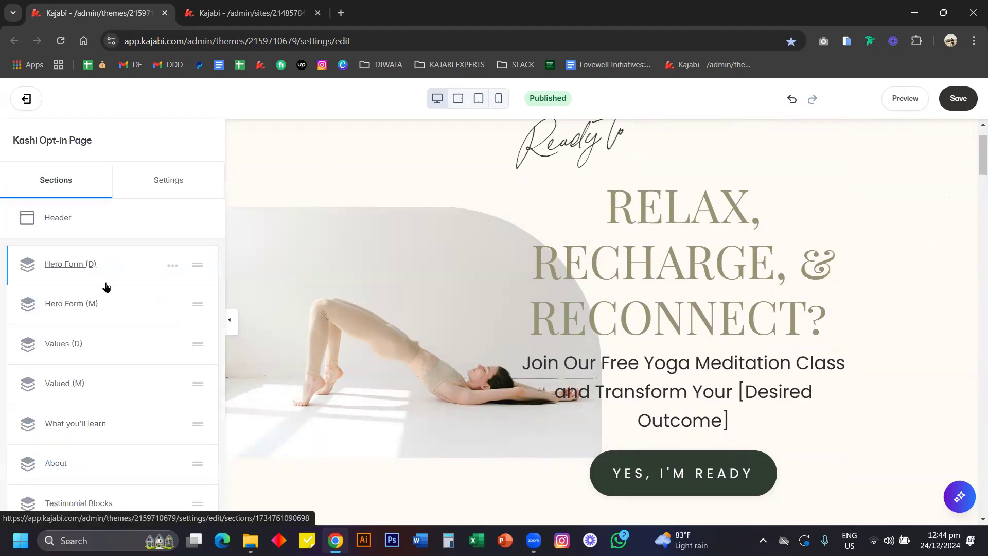
pyautogui.scroll(-5, 330, 306)
pyautogui.scroll(-15, 330, 309)
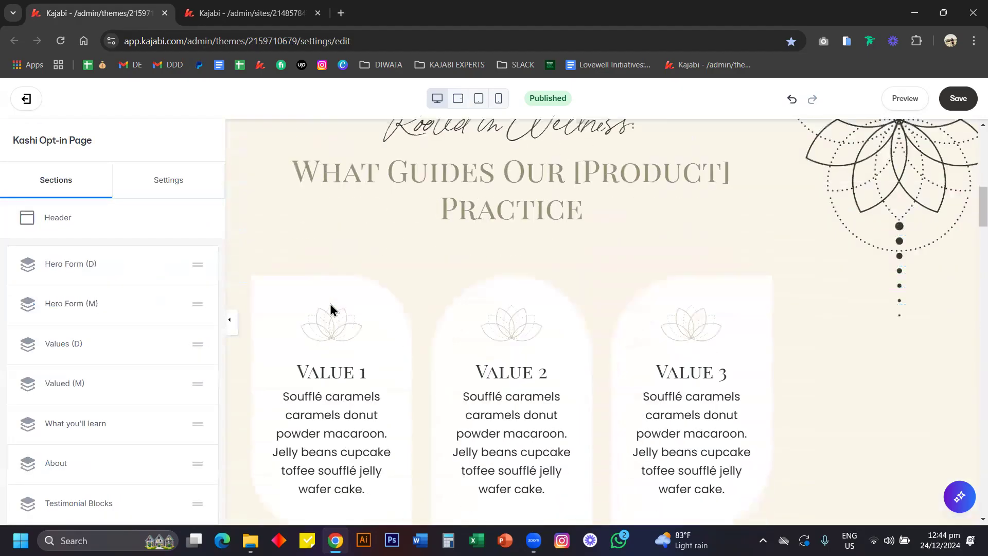
# Examine the What you'll learn section's content blocks and its three benefit features in the preview, and return to the section list.
pyautogui.scroll(1, 330, 308)
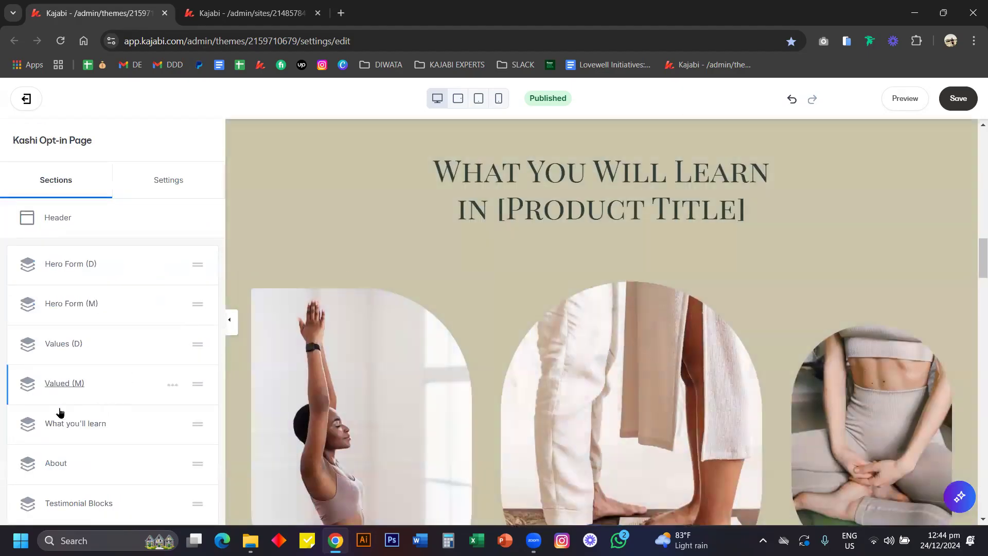
pyautogui.click(77, 425)
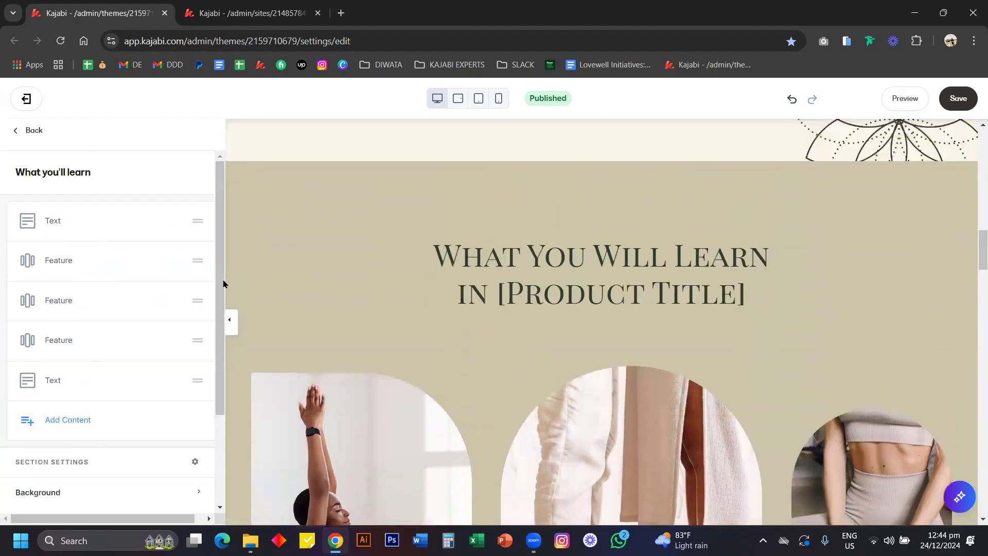
pyautogui.scroll(-4, 425, 247)
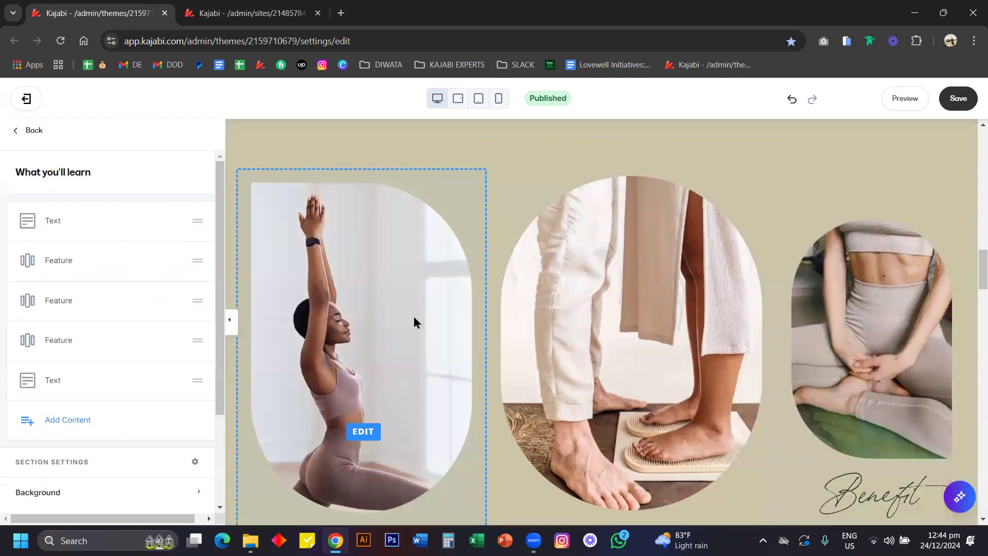
pyautogui.scroll(-1, 413, 324)
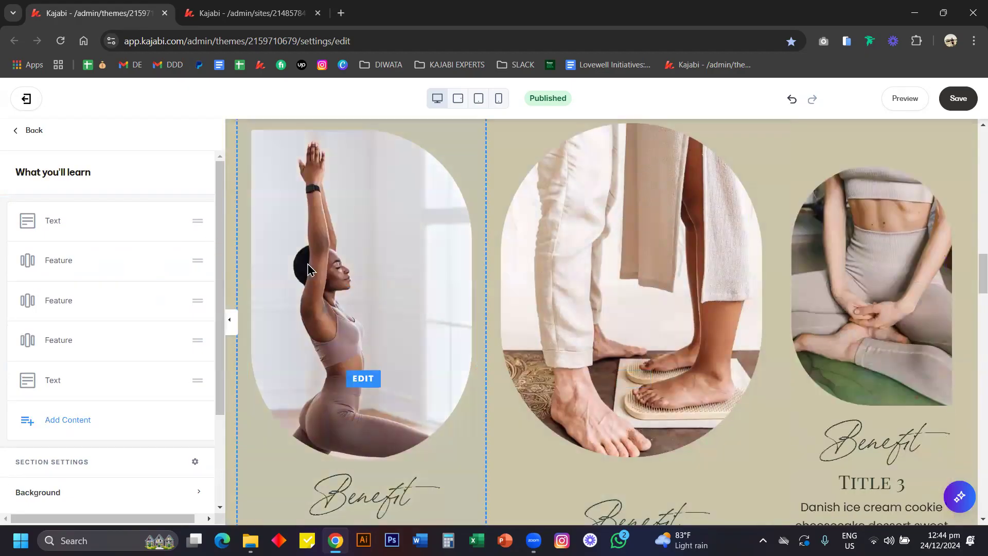
pyautogui.scroll(-3, 309, 269)
pyautogui.scroll(-3, 331, 352)
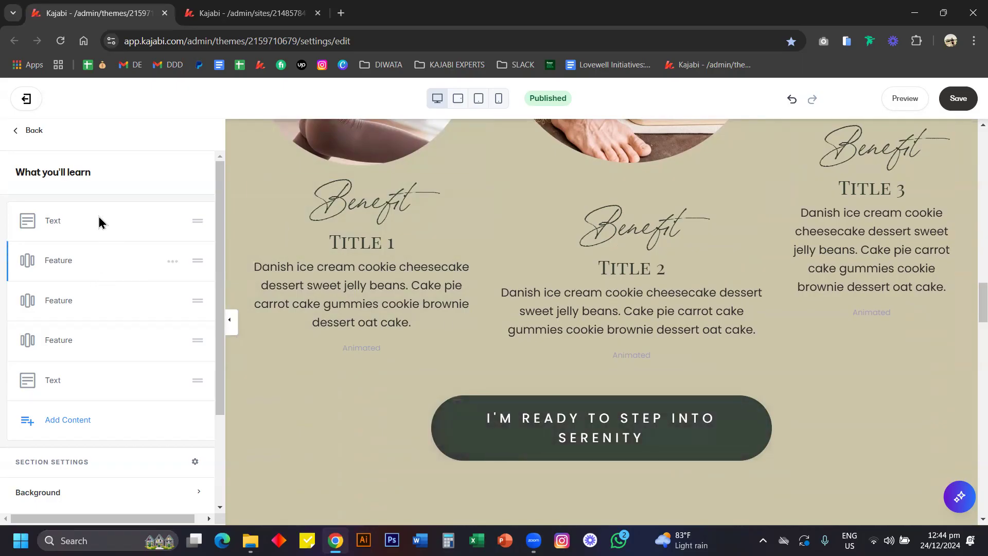
pyautogui.click(32, 132)
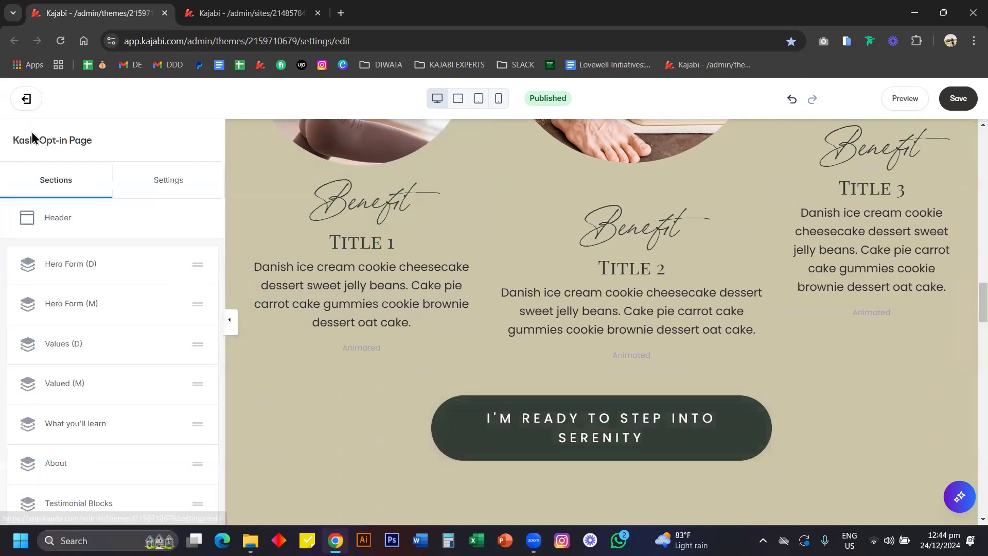
# Try adding "- edit" after RELAX in the desktop hero heading, and undo the addition.
pyautogui.scroll(20, 345, 256)
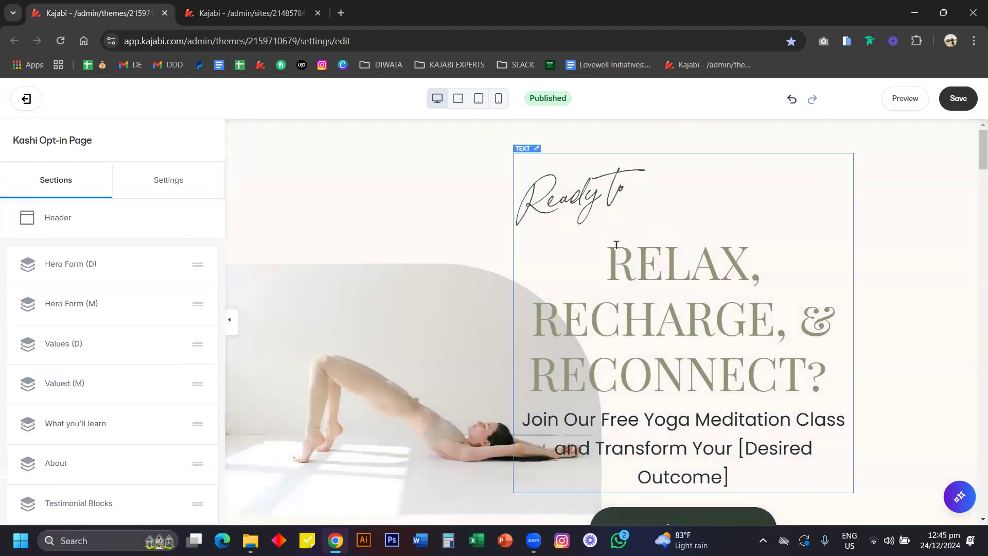
pyautogui.click(667, 256)
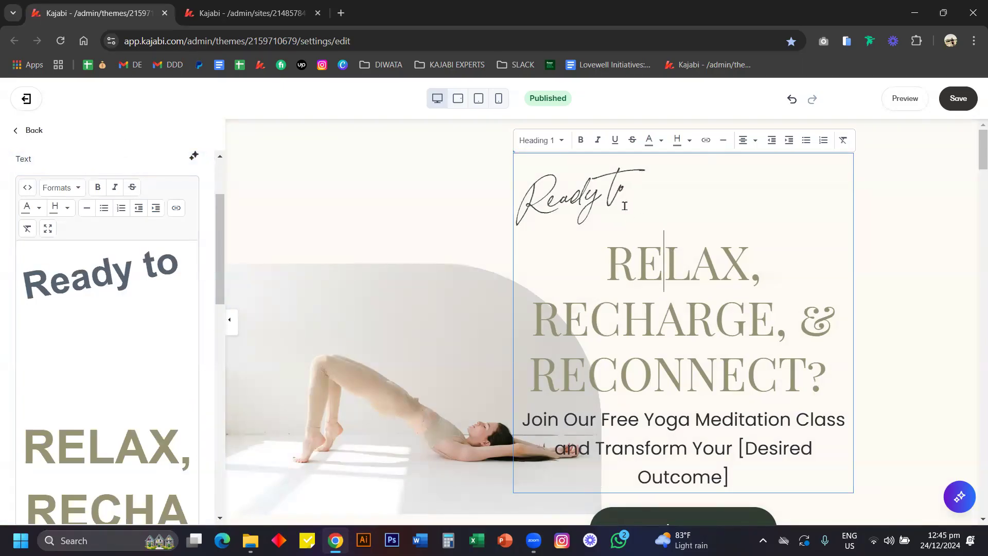
pyautogui.click(744, 273)
pyautogui.write('- edit')
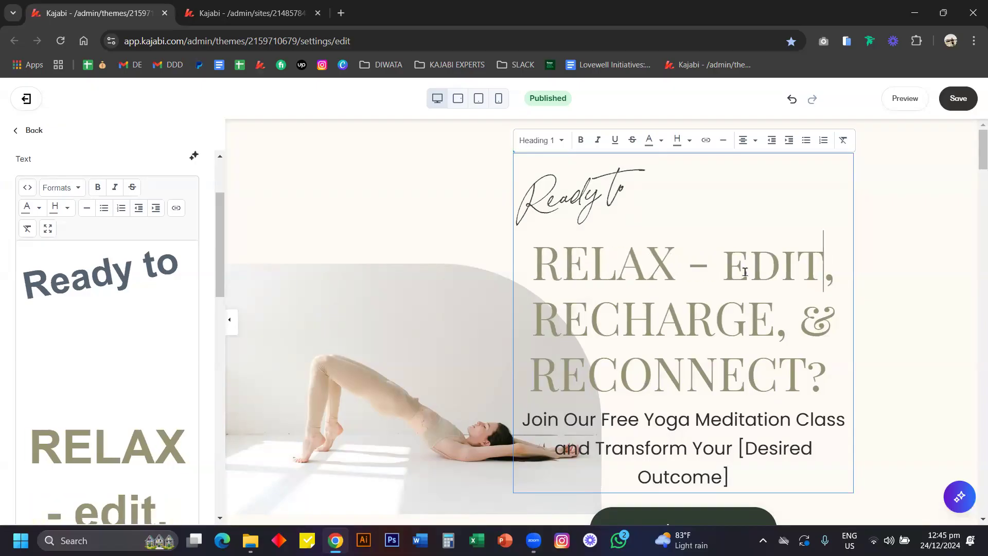
pyautogui.hotkey('ctrl', 'z')
# View the hero text in the full-screen editor and return to the normal editing view.
pyautogui.click(141, 353)
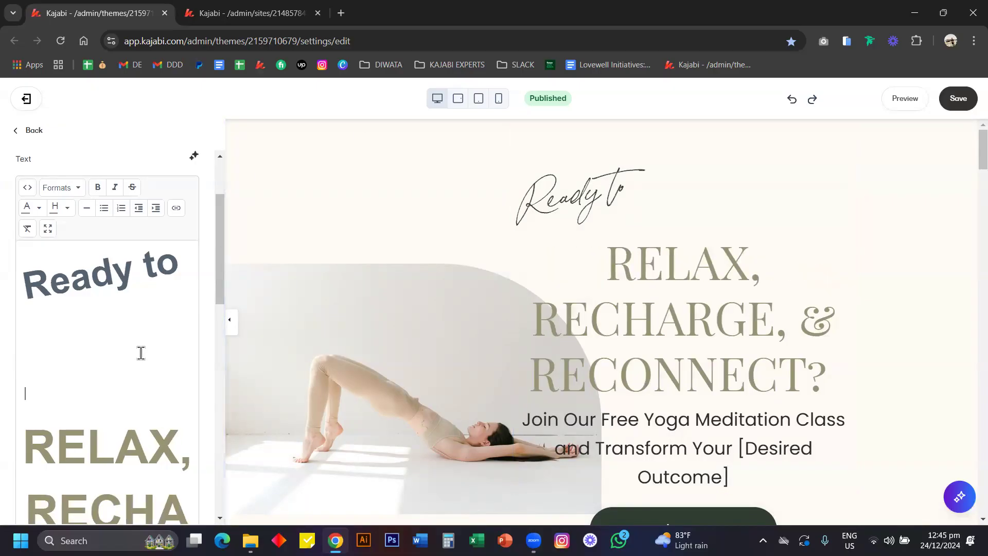
pyautogui.click(48, 229)
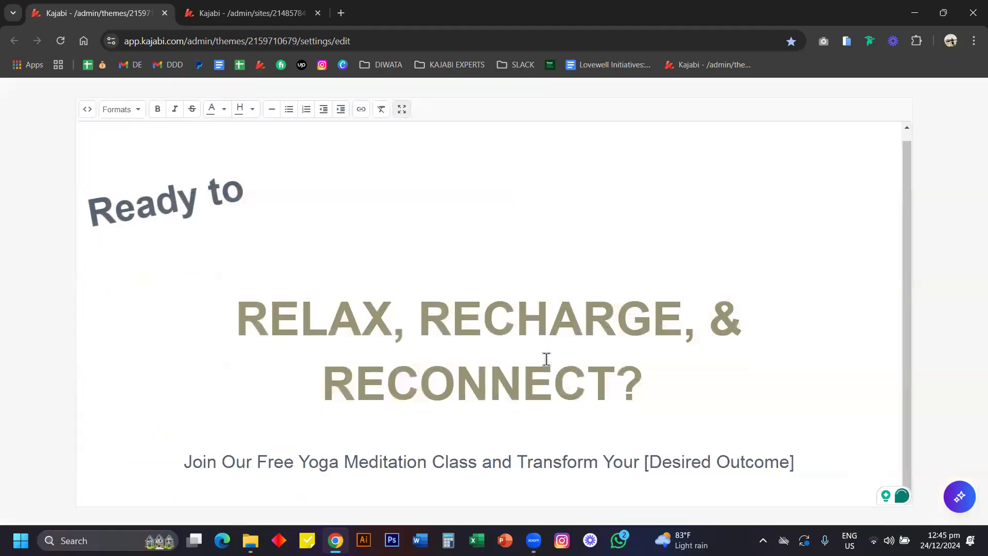
pyautogui.click(402, 110)
# Recolor the hero heading "RELAX, RECHARGE, & RECONNECT?" with the gold palette color #d2b450.
pyautogui.moveTo(601, 261); pyautogui.dragTo(824, 370)
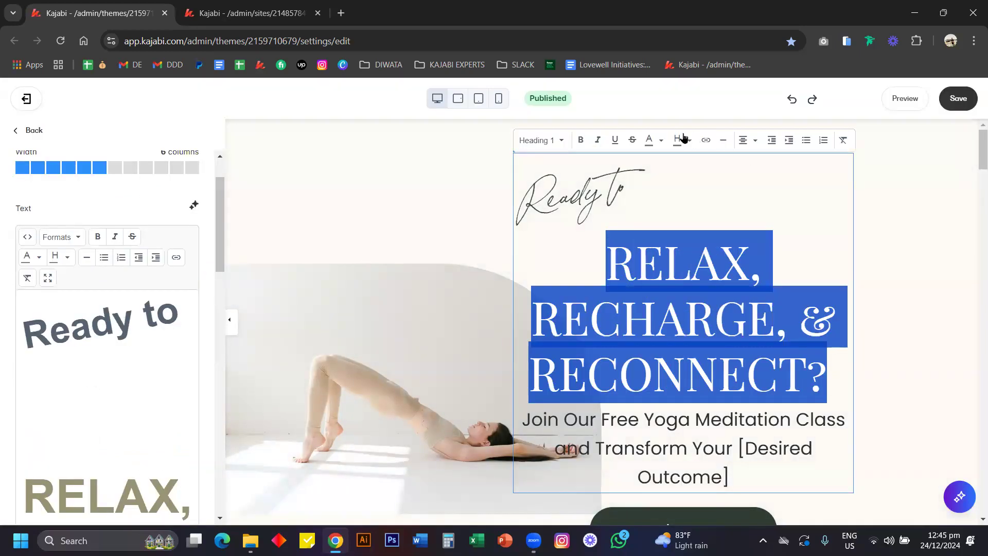
pyautogui.click(660, 140)
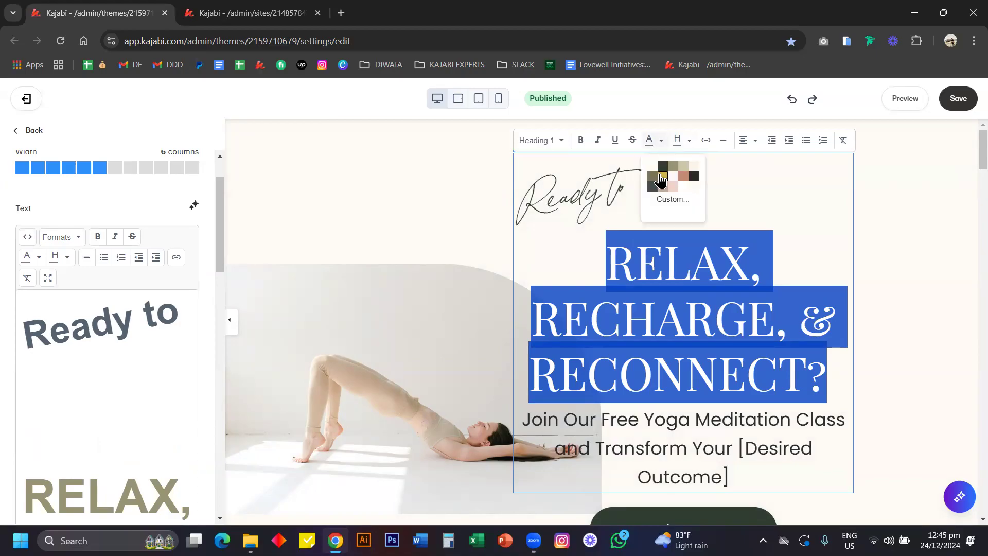
pyautogui.click(661, 180)
pyautogui.click(622, 309)
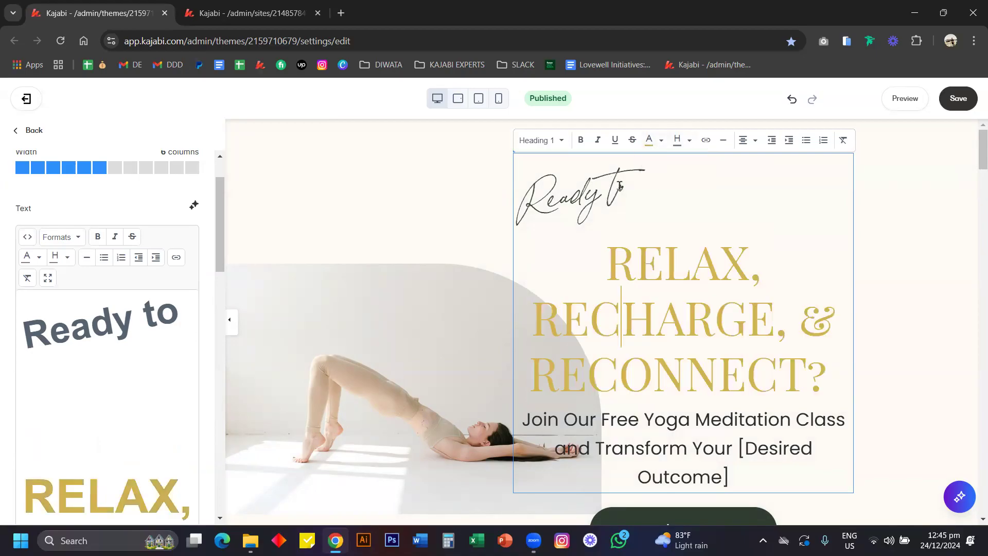
# Try deleting the script line "Ready to" from the hero text, and undo the deletion.
pyautogui.click(631, 185)
pyautogui.moveTo(186, 309); pyautogui.dragTo(7, 332)
pyautogui.press('BackSpace')
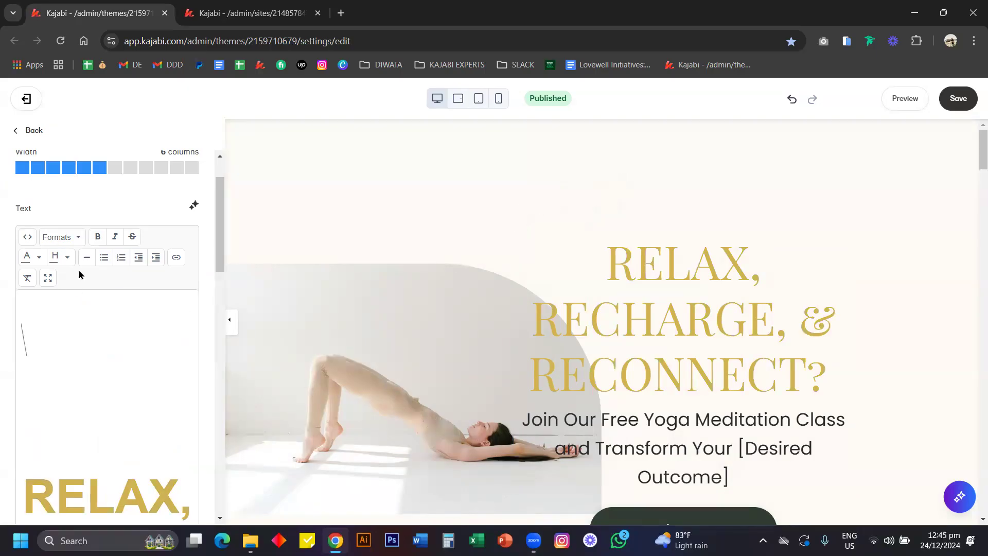
pyautogui.hotkey('ctrl', 'z')
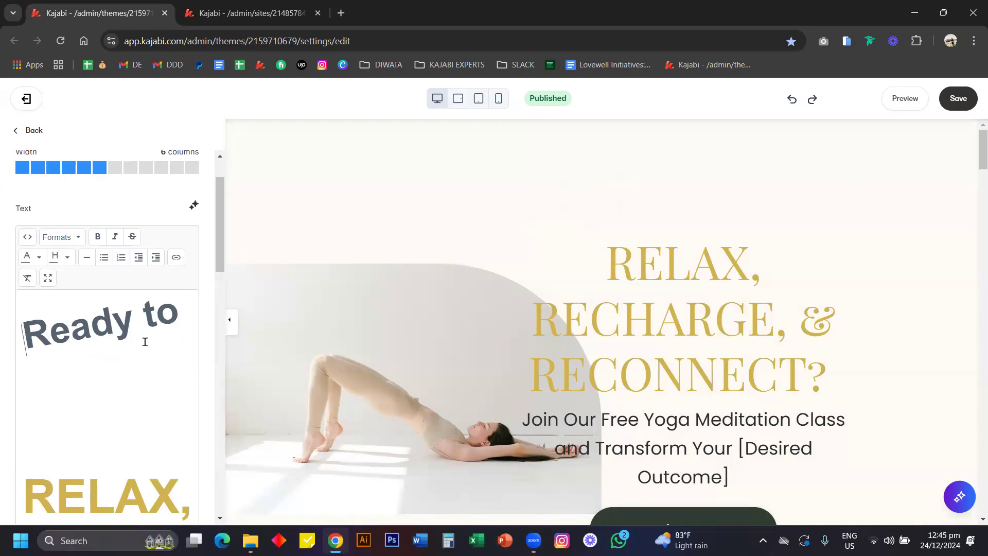
# Append "- add a new word" to the end of the paragraph below the hero heading.
pyautogui.scroll(-3, 666, 293)
pyautogui.click(666, 294)
pyautogui.click(752, 344)
pyautogui.write('- add')
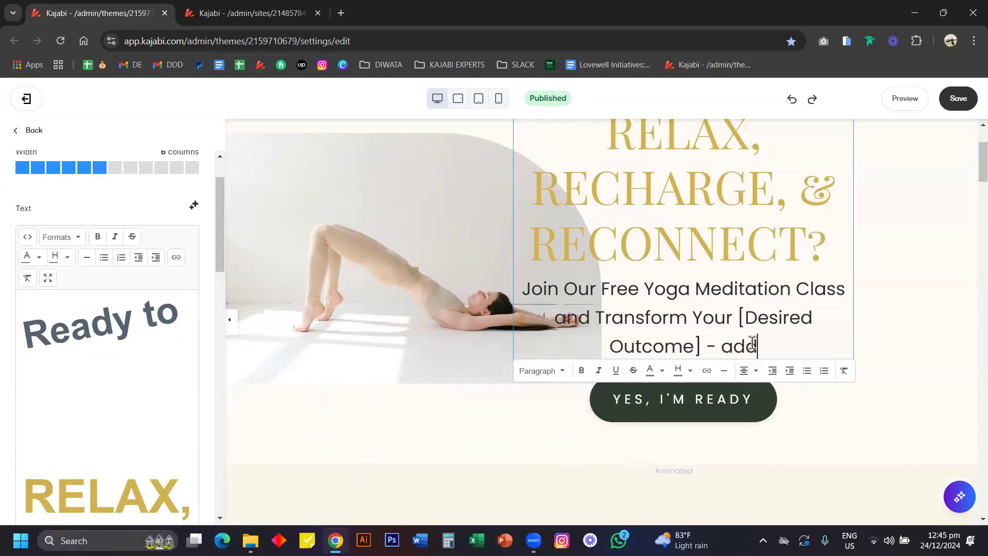
pyautogui.write(' a new word')
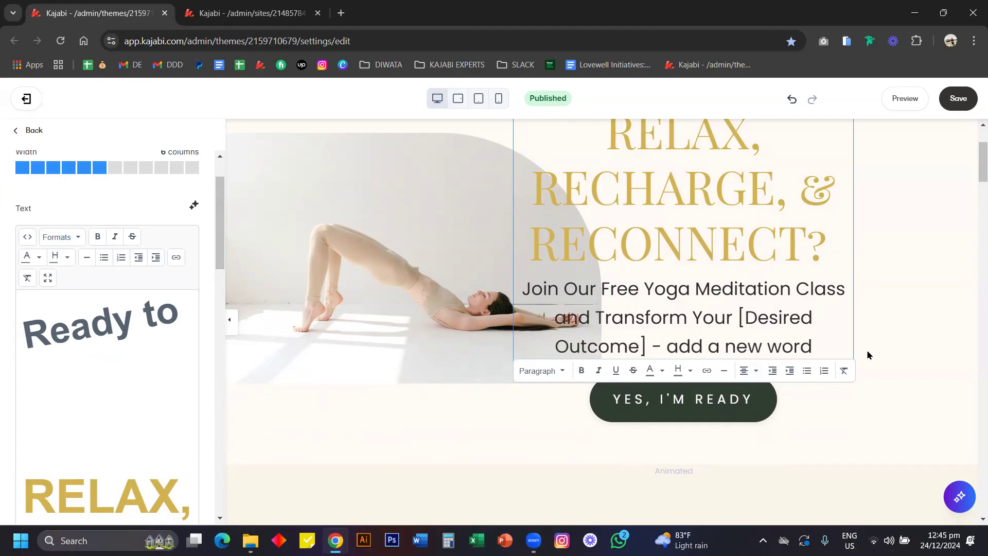
# Try to remove the font-size: 28px style from the hero paragraph in the text block's source code.
pyautogui.moveTo(827, 344); pyautogui.dragTo(521, 293)
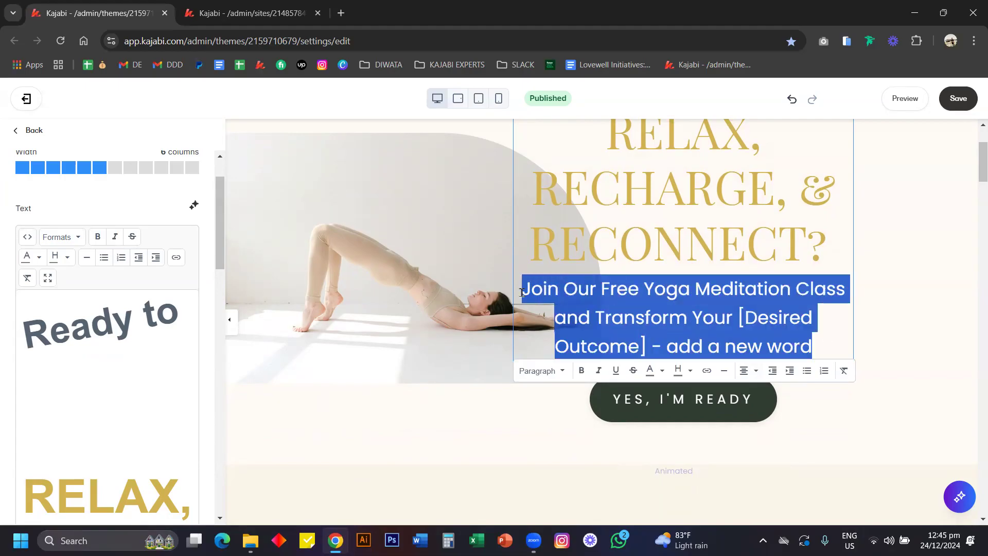
pyautogui.scroll(2, 650, 297)
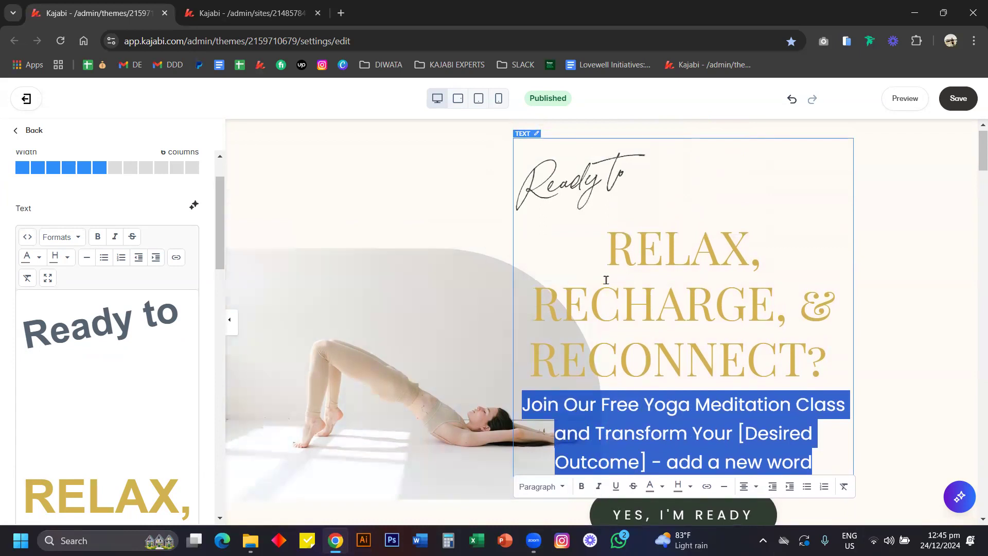
pyautogui.click(27, 238)
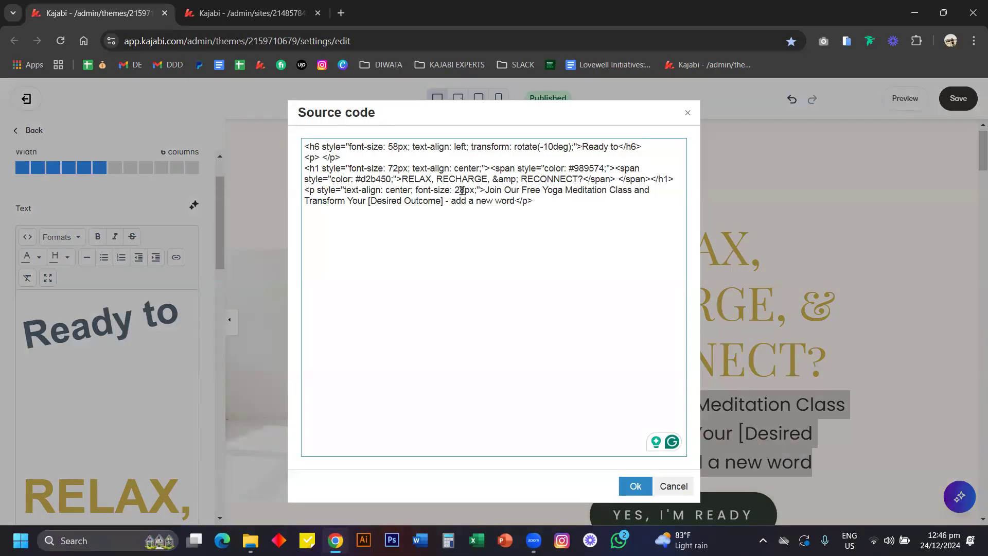
pyautogui.moveTo(462, 189); pyautogui.dragTo(473, 190)
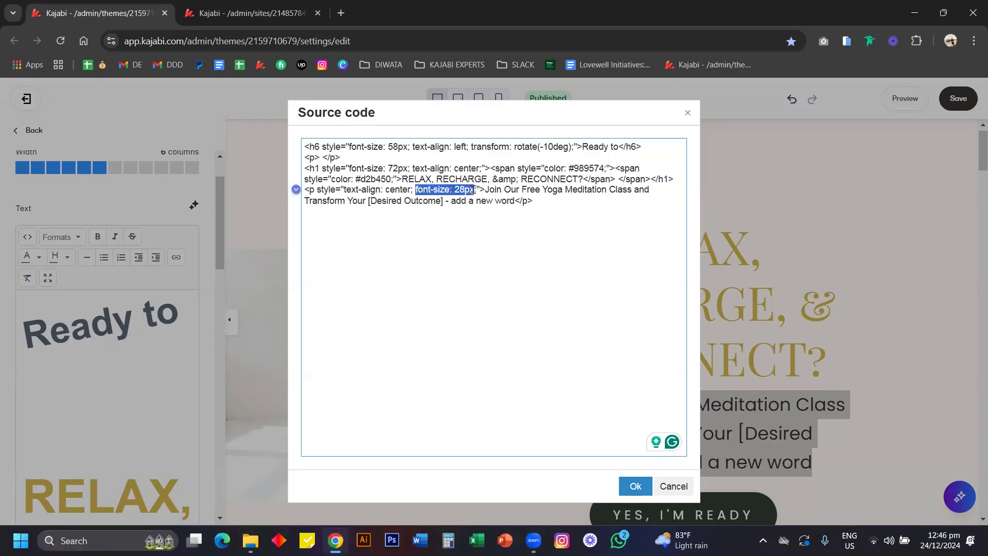
pyautogui.press('BackSpace')
pyautogui.press('BackSpace')
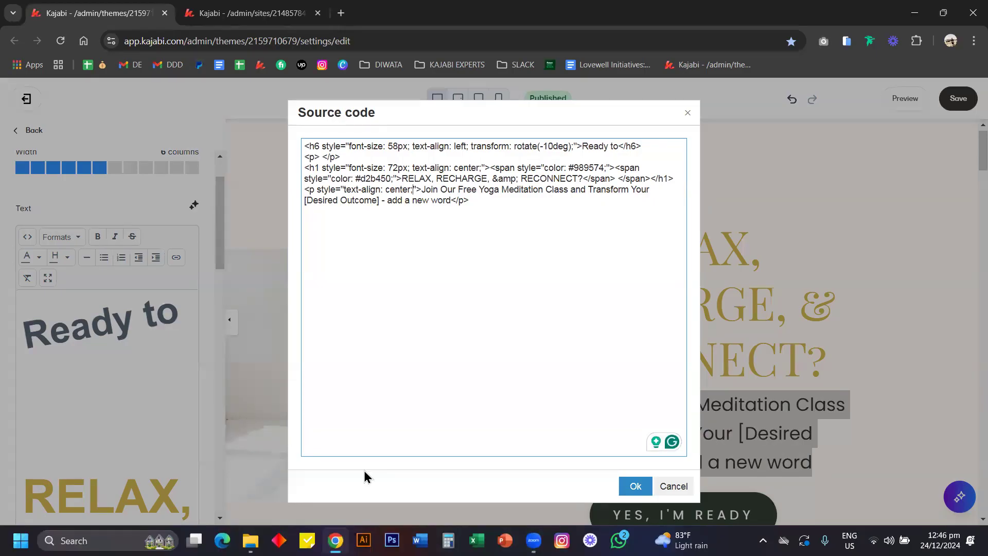
pyautogui.click(635, 486)
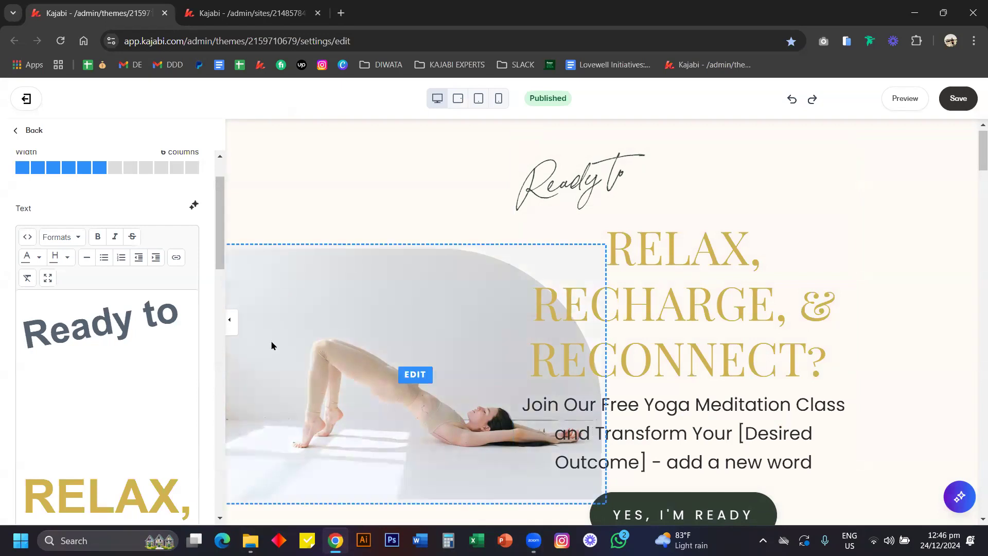
# Hide the editing sidebar to view the hero section at full width, and show the sidebar again.
pyautogui.click(231, 322)
pyautogui.scroll(-2, 326, 347)
pyautogui.scroll(2, 326, 346)
pyautogui.scroll(-1, 327, 350)
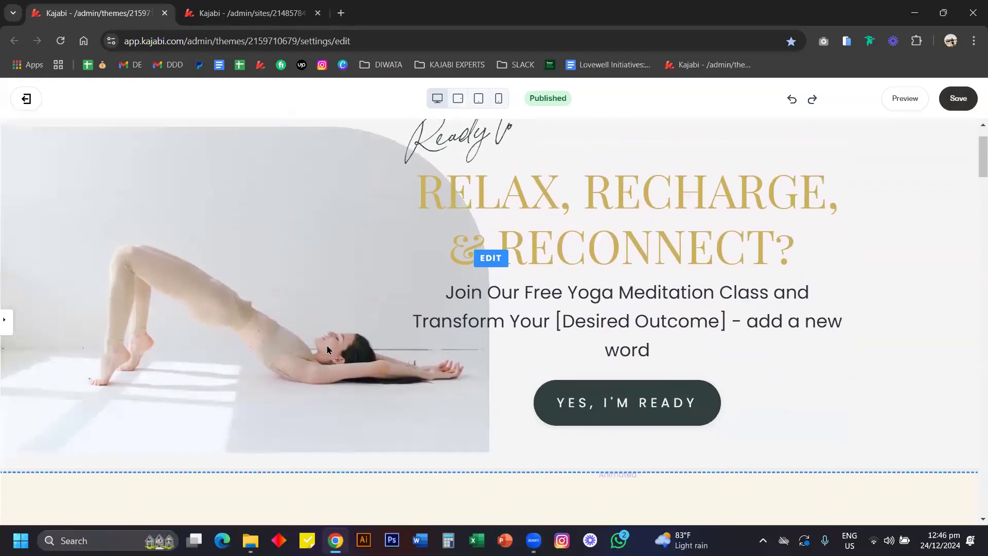
pyautogui.click(4, 325)
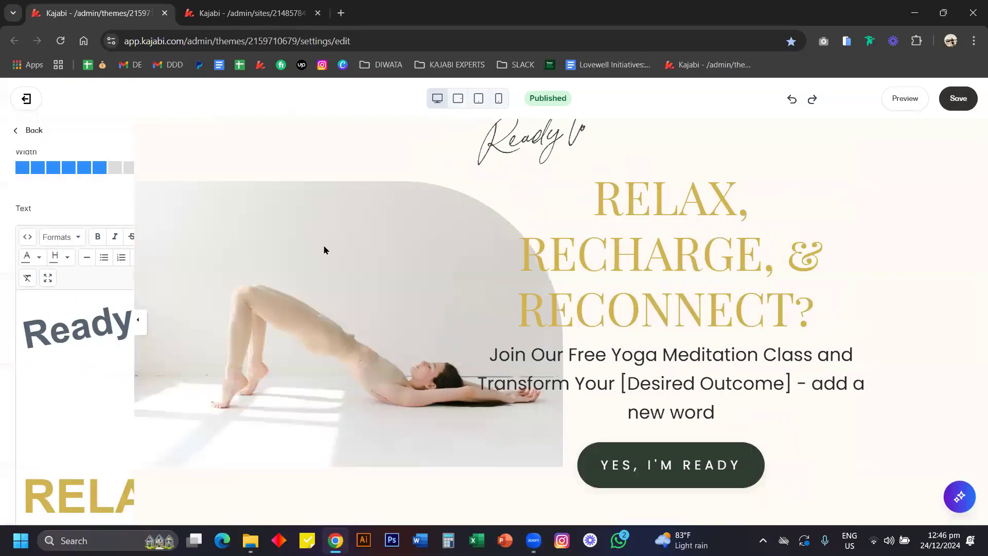
# View the settings of the Image block in the Hero Form (D) section and return to the section list.
pyautogui.click(28, 134)
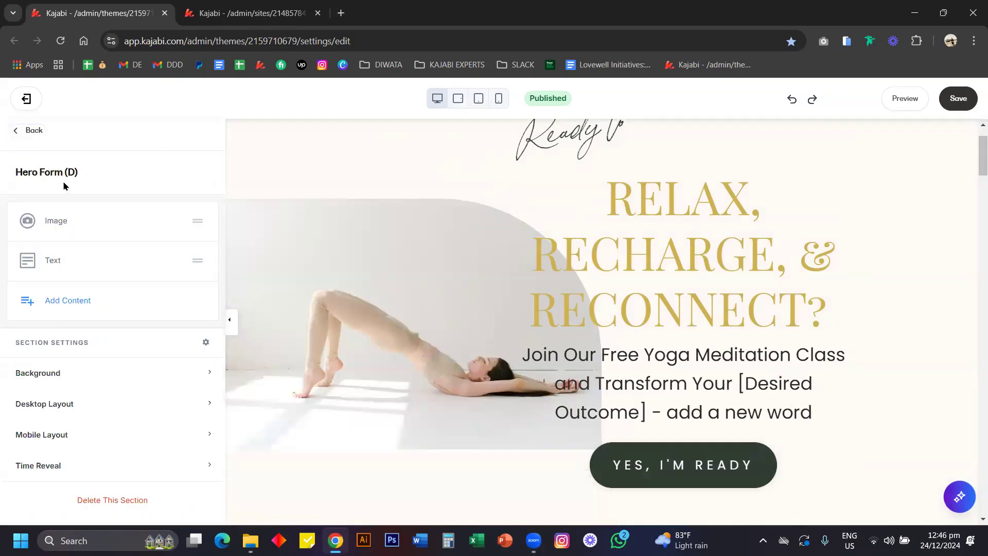
pyautogui.click(54, 222)
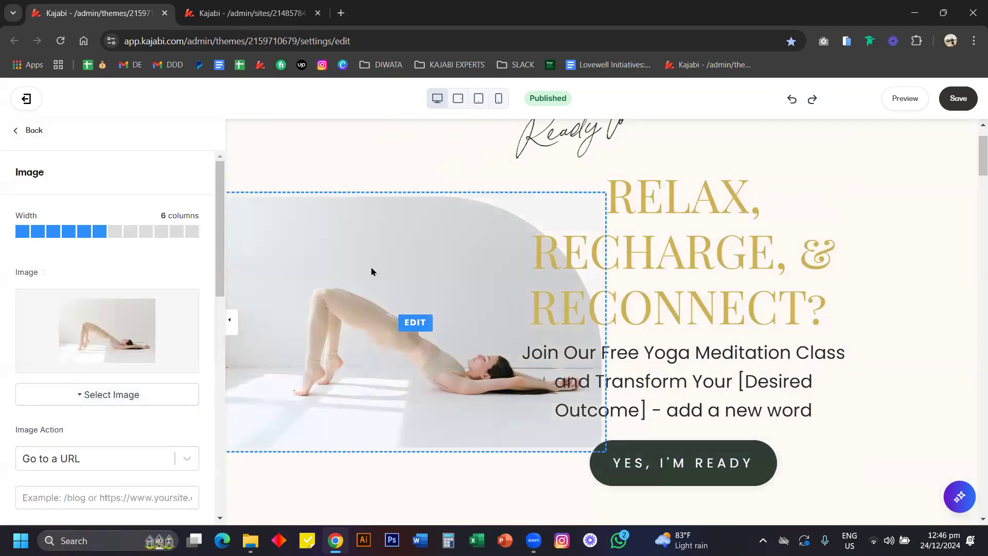
pyautogui.click(333, 290)
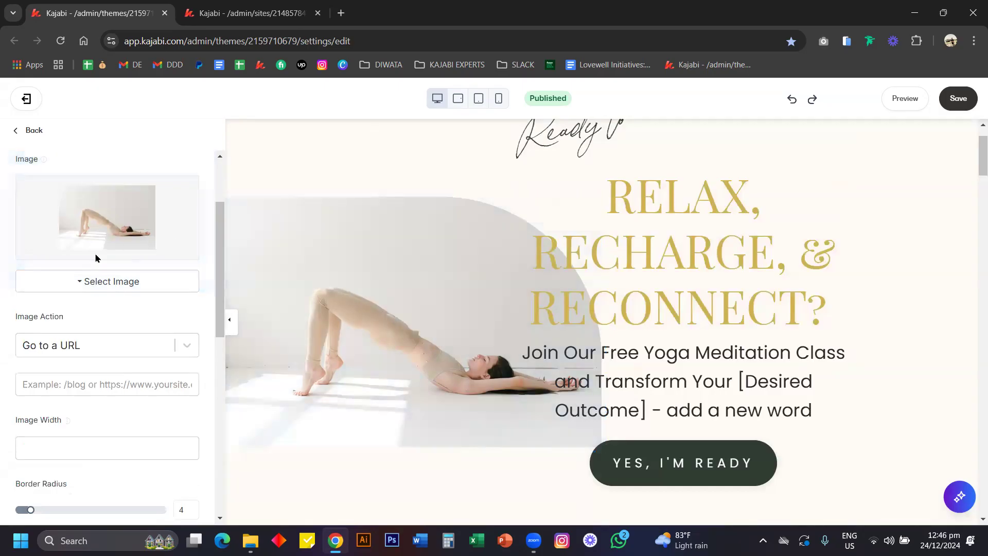
pyautogui.scroll(3, 95, 258)
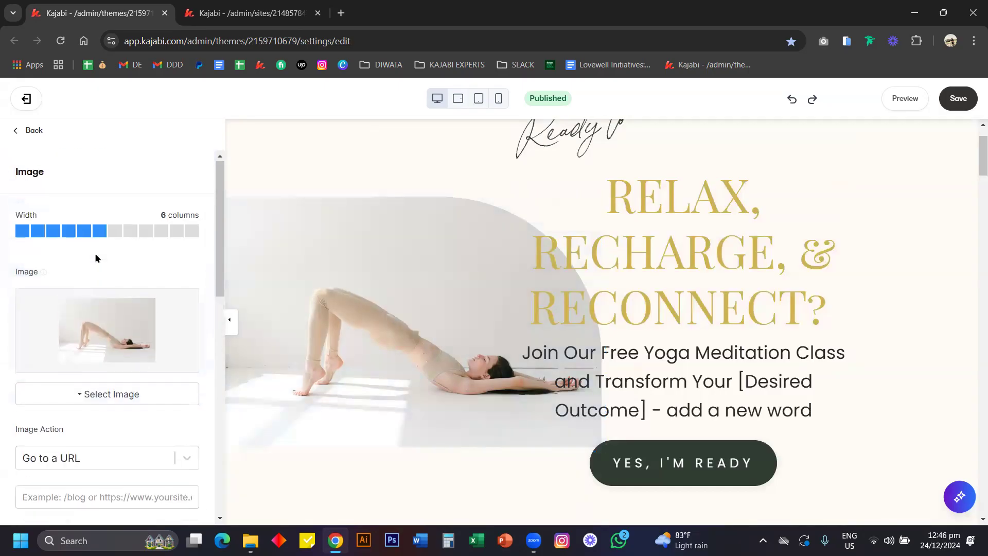
pyautogui.click(37, 131)
pyautogui.click(35, 130)
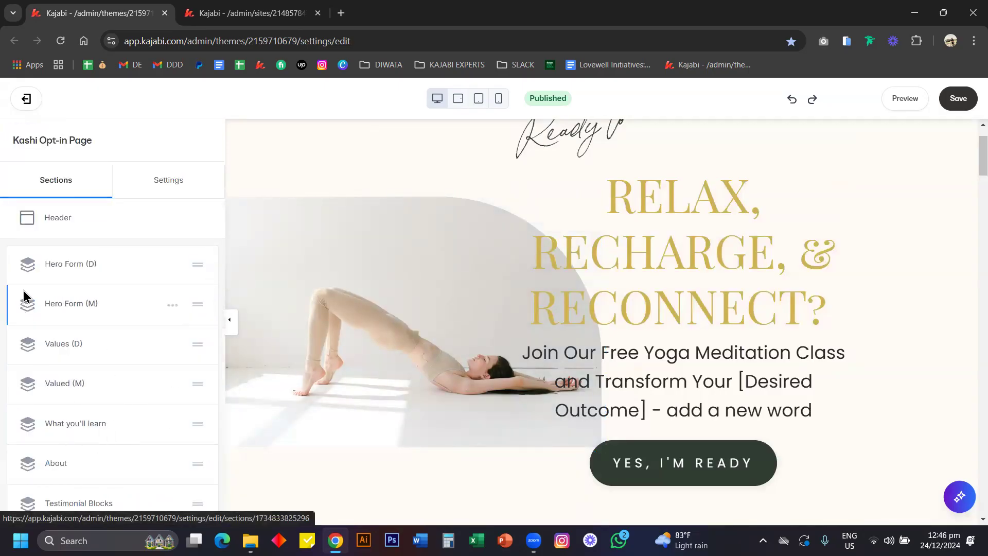
# View the contents of the Valued (M) section, and open Feature 1 in the Values (D) section.
pyautogui.scroll(-7, 137, 353)
pyautogui.scroll(5, 139, 354)
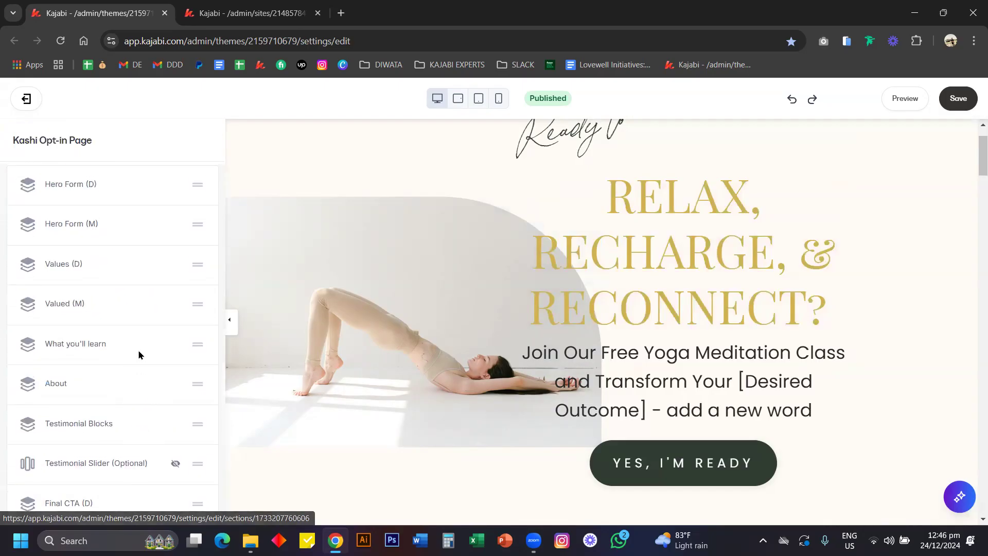
pyautogui.click(72, 309)
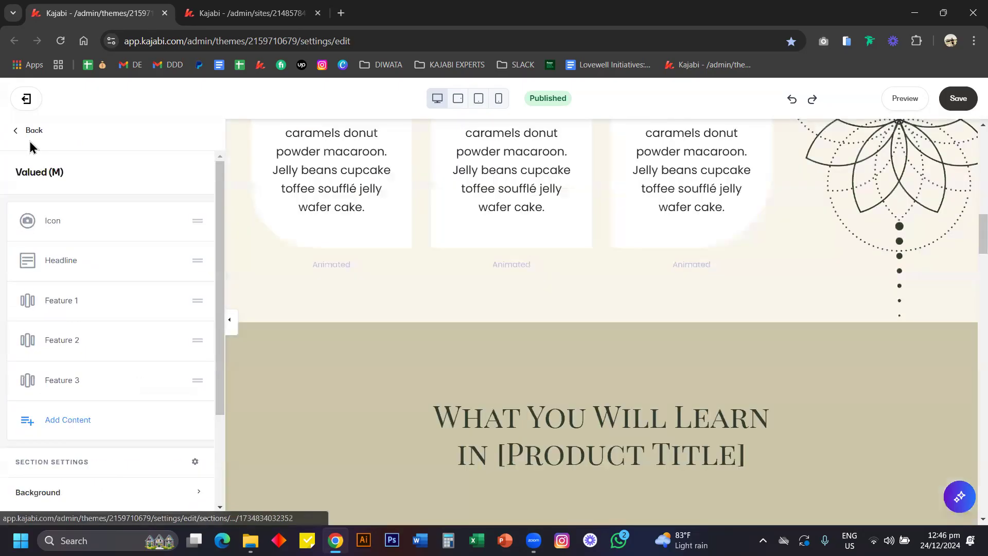
pyautogui.click(28, 130)
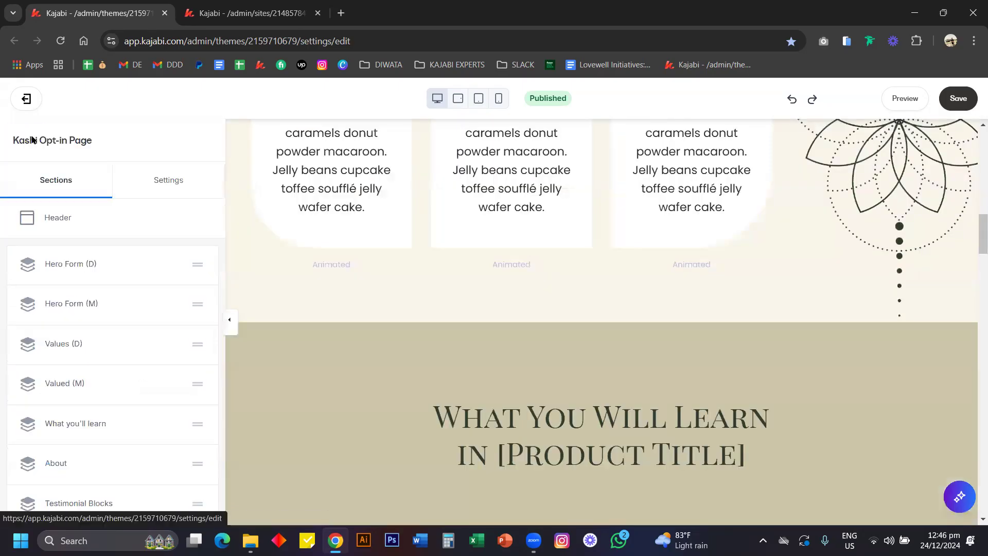
pyautogui.click(72, 344)
pyautogui.click(66, 265)
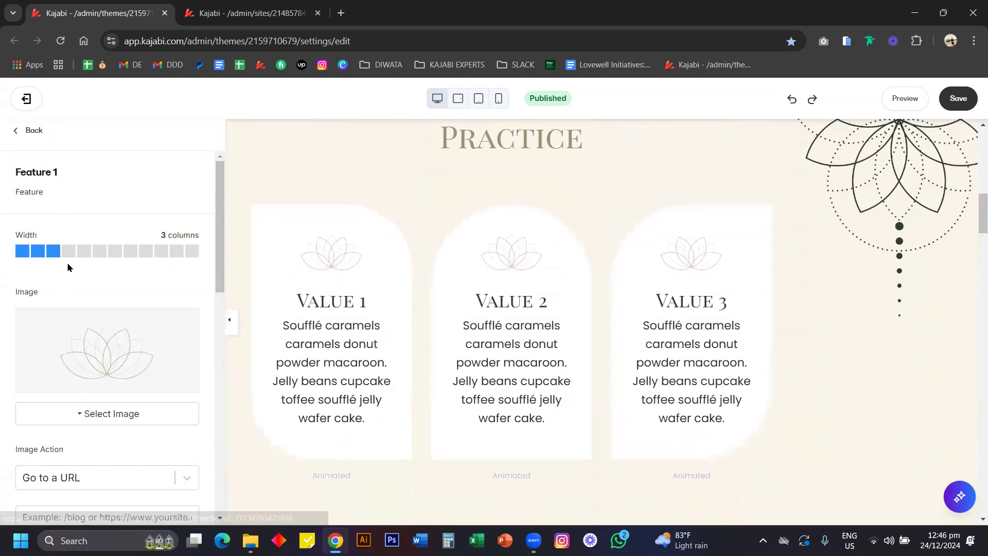
# View the headline text block of the Values (D) section and the hero section's Image block settings.
pyautogui.scroll(3, 480, 265)
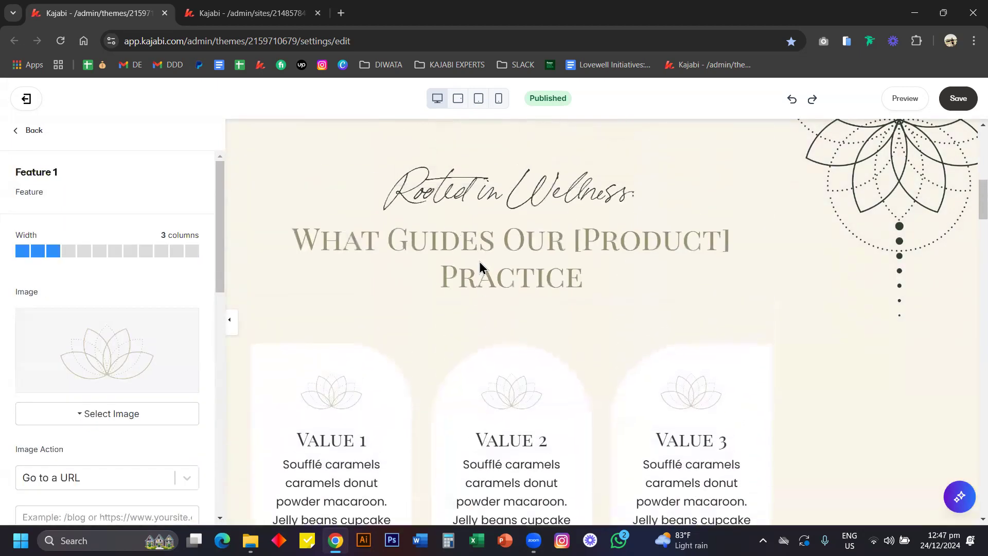
pyautogui.click(510, 214)
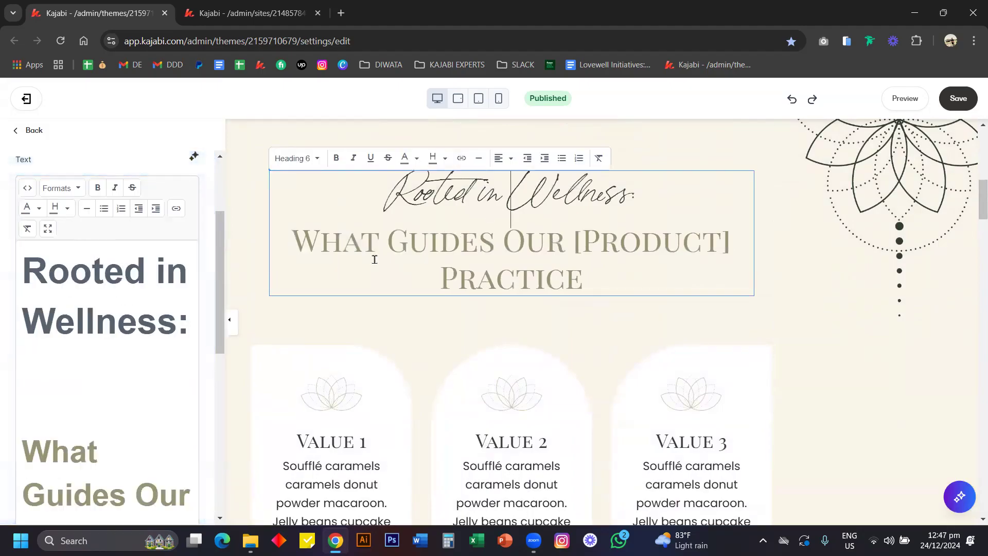
pyautogui.scroll(8, 375, 260)
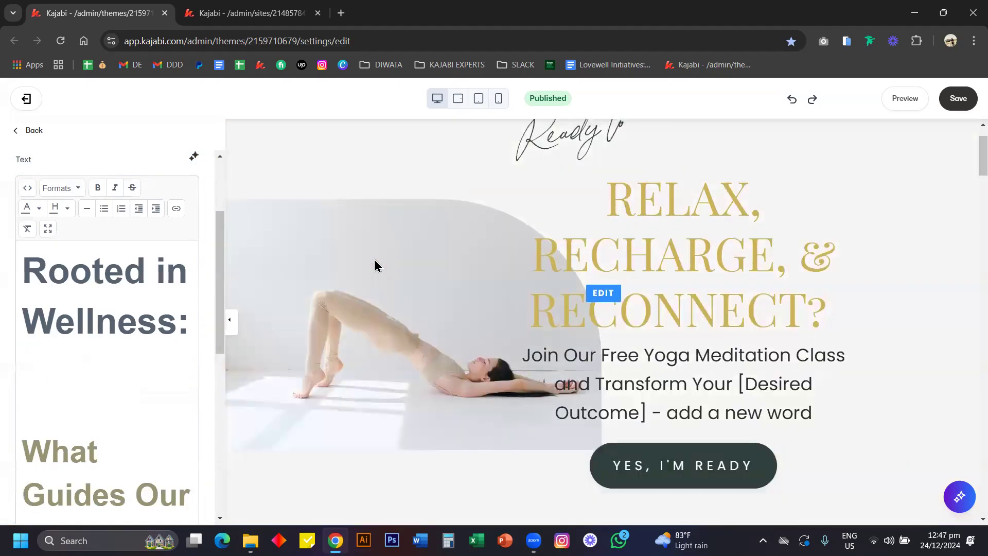
pyautogui.click(260, 280)
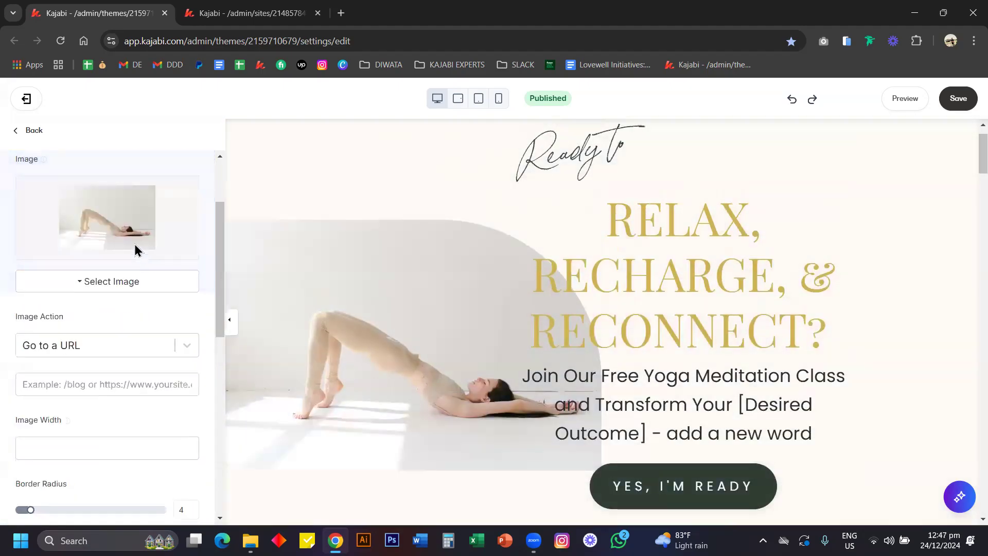
pyautogui.scroll(1, 129, 240)
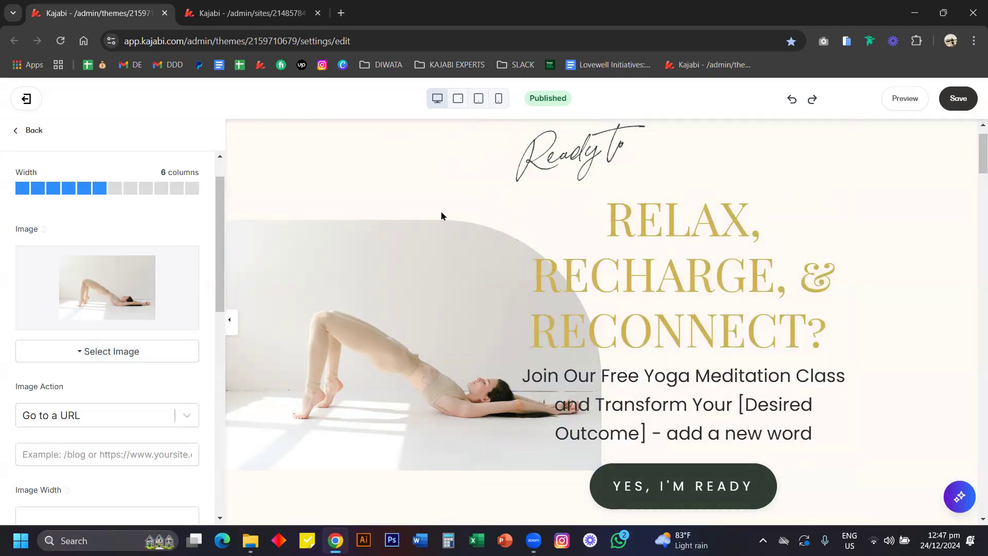
# Open the page's custom CSS in an enlarged code box and locate the "Hero Image Block - Radius" rule.
pyautogui.click(33, 132)
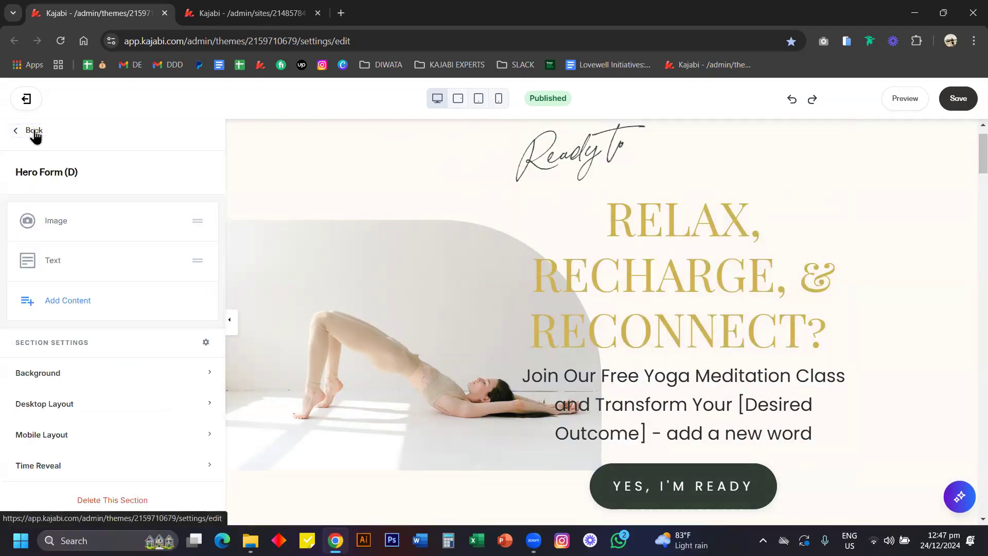
pyautogui.click(34, 132)
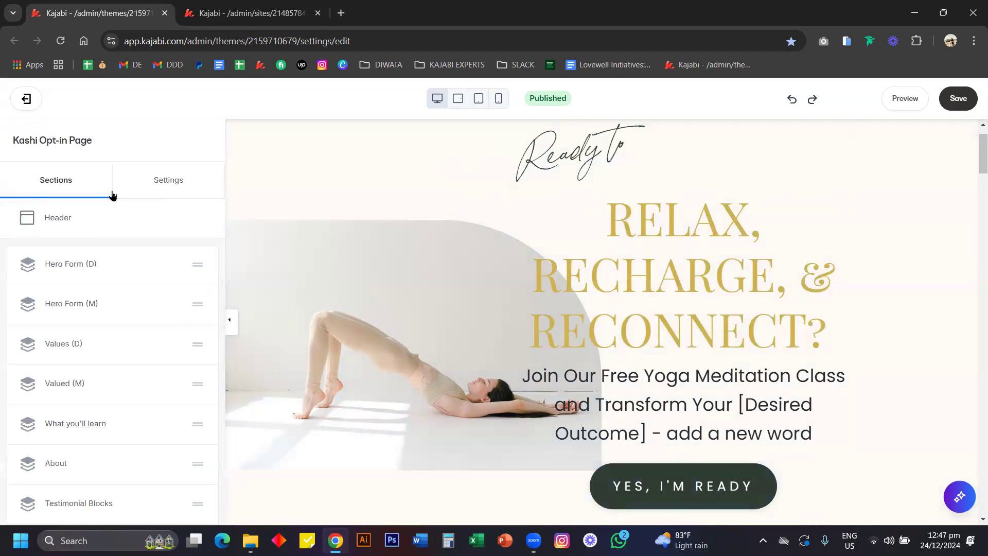
pyautogui.click(172, 186)
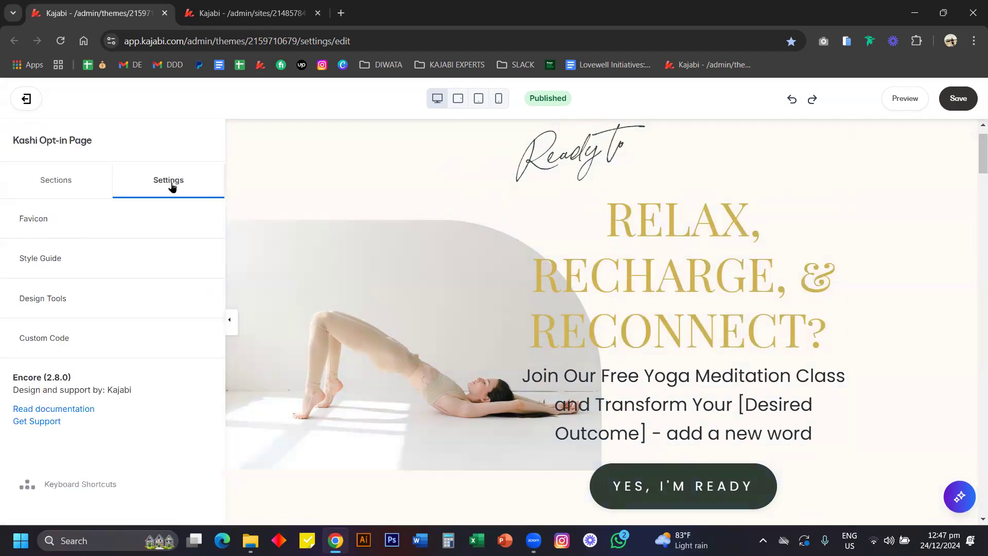
pyautogui.click(110, 335)
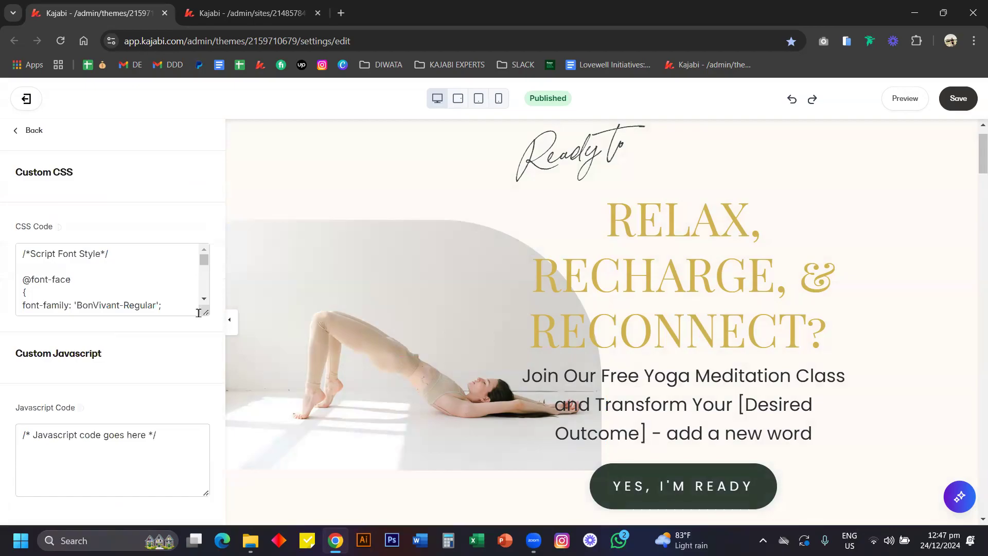
pyautogui.moveTo(199, 313); pyautogui.dragTo(208, 491)
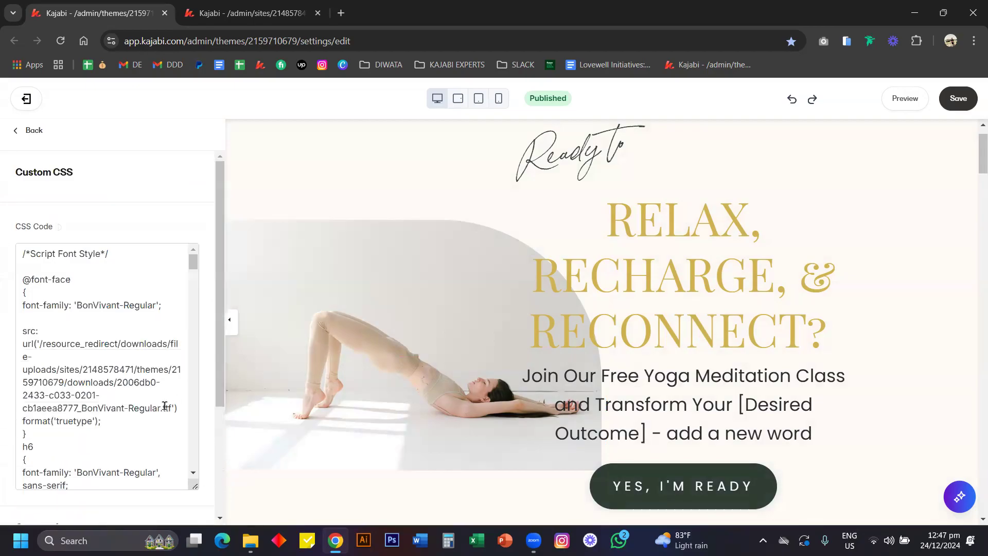
pyautogui.scroll(-10, 164, 406)
pyautogui.scroll(-10, 164, 405)
pyautogui.scroll(-5, 165, 405)
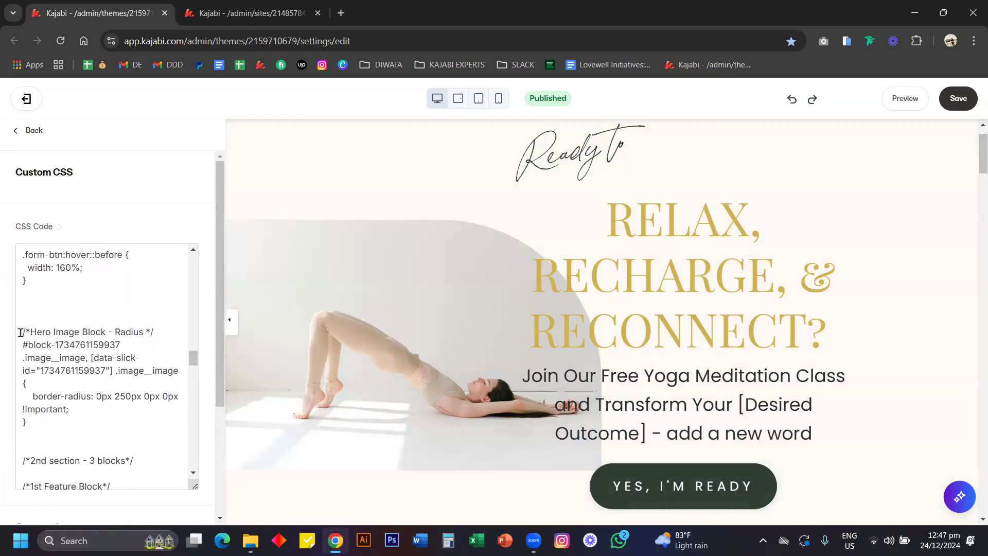
pyautogui.moveTo(156, 332); pyautogui.dragTo(20, 329)
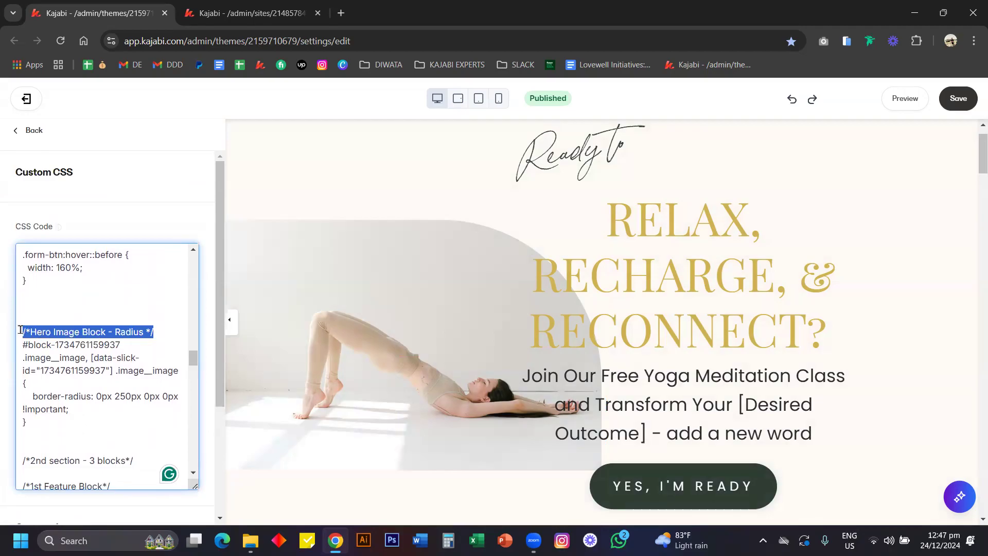
pyautogui.scroll(-2, 295, 368)
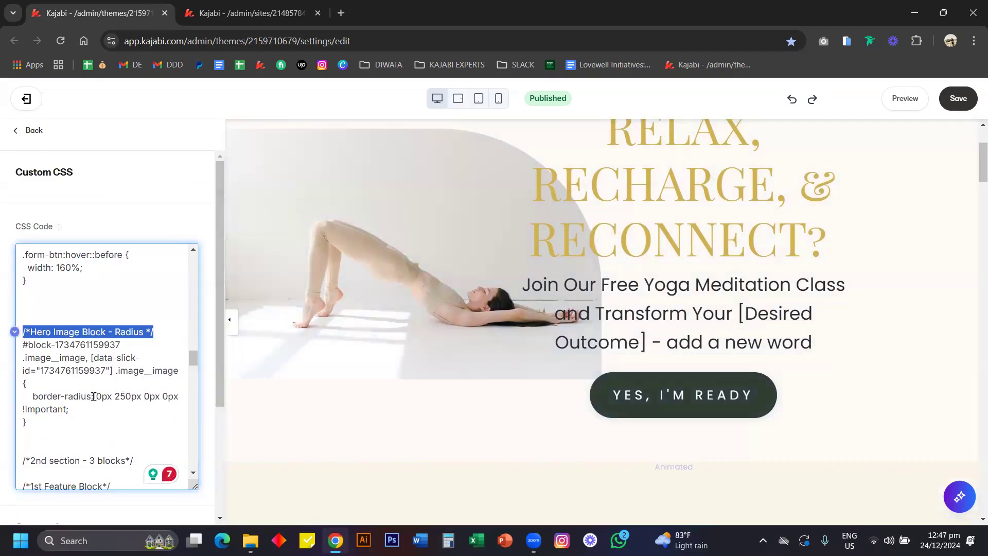
pyautogui.scroll(-1, 117, 411)
pyautogui.scroll(1, 117, 412)
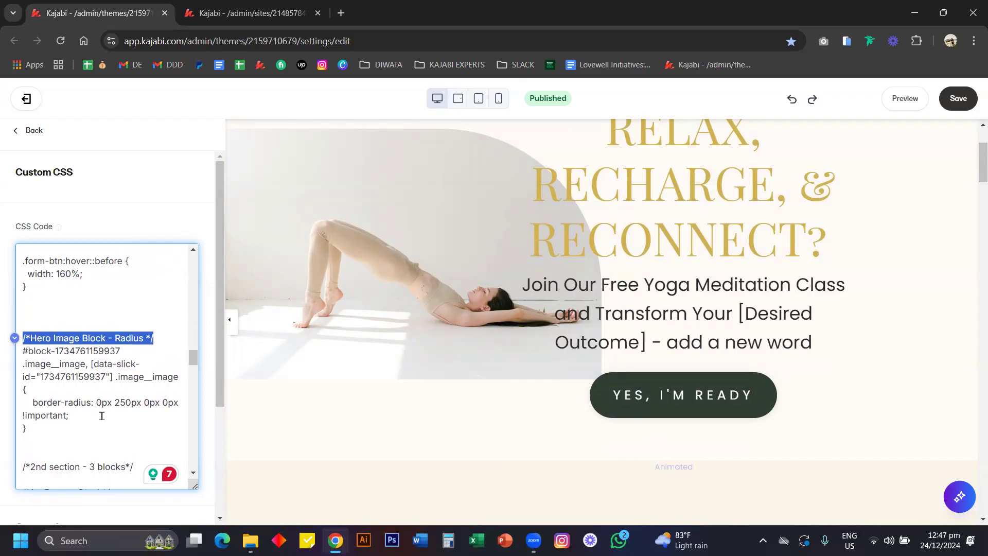
# Set the first border-radius value of the Hero Image Block rule to 250px and save the page.
pyautogui.moveTo(97, 403); pyautogui.dragTo(140, 401)
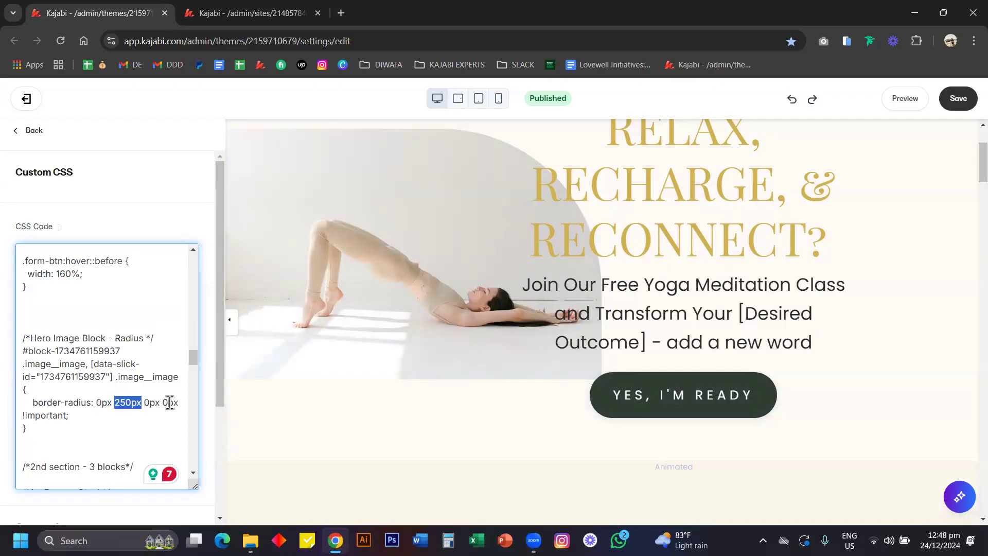
pyautogui.click(102, 402)
pyautogui.press('BackSpace')
pyautogui.write('250')
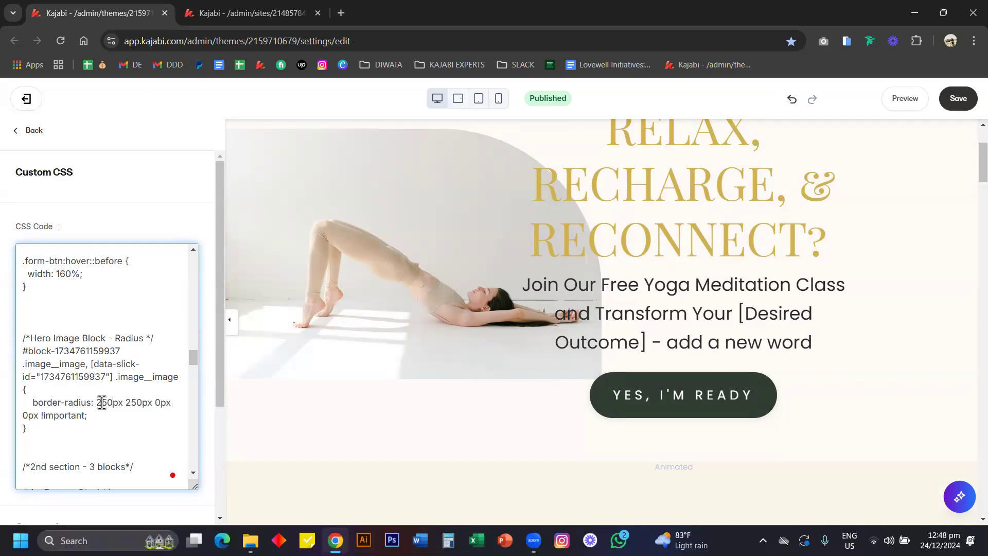
pyautogui.click(966, 100)
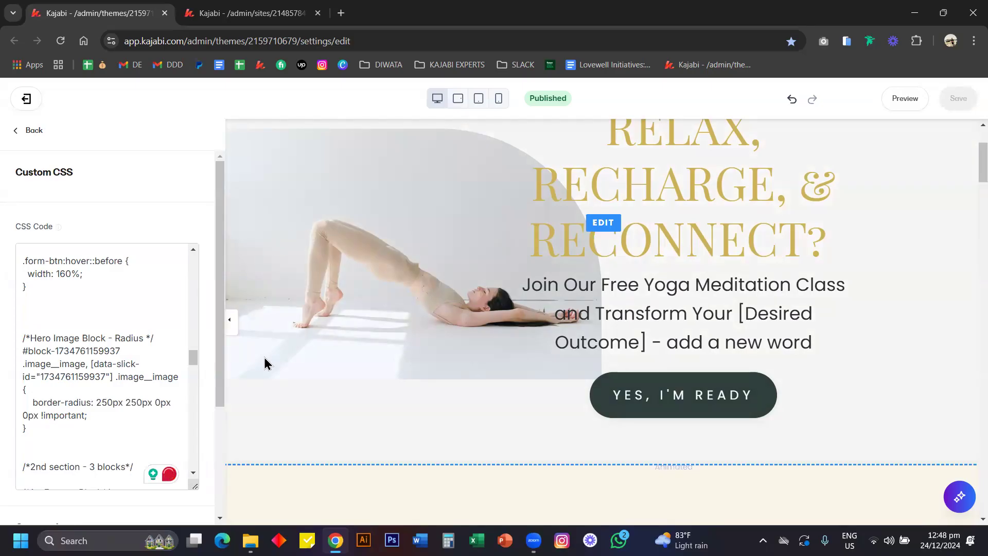
pyautogui.scroll(1, 311, 395)
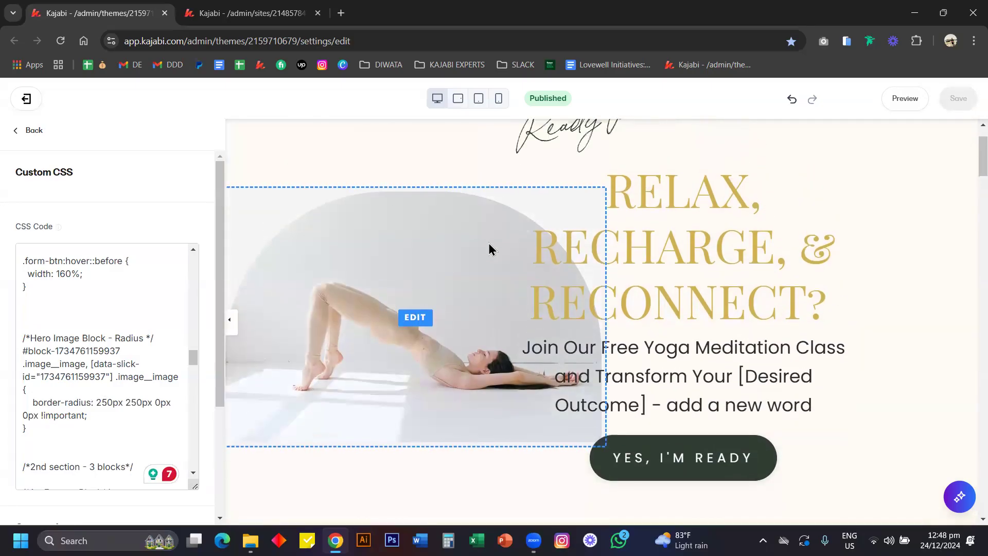
# Set the first border-radius value of the Hero Image Block rule back to 0px.
pyautogui.click(110, 402)
pyautogui.press('BackSpace')
pyautogui.press('BackSpace')
pyautogui.press('BackSpace')
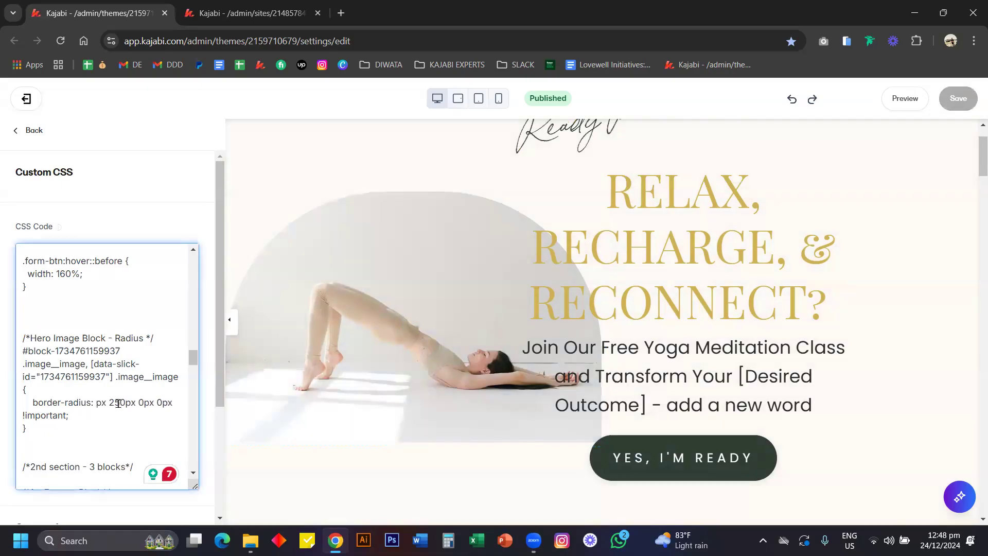
pyautogui.write('0')
pyautogui.scroll(-2, 474, 289)
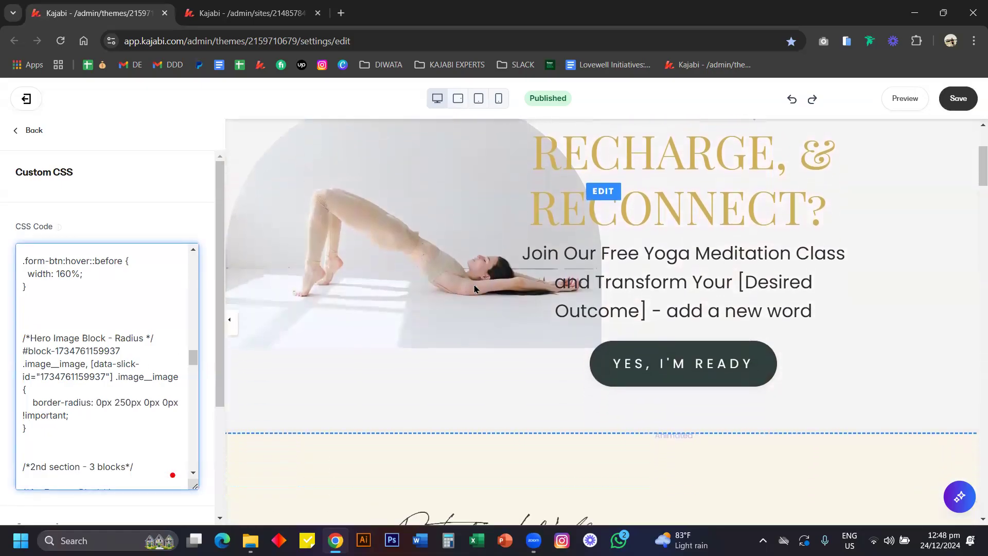
# Open the Background settings of the Values (D) section and examine its background image options.
pyautogui.scroll(-5, 474, 286)
pyautogui.scroll(2, 474, 286)
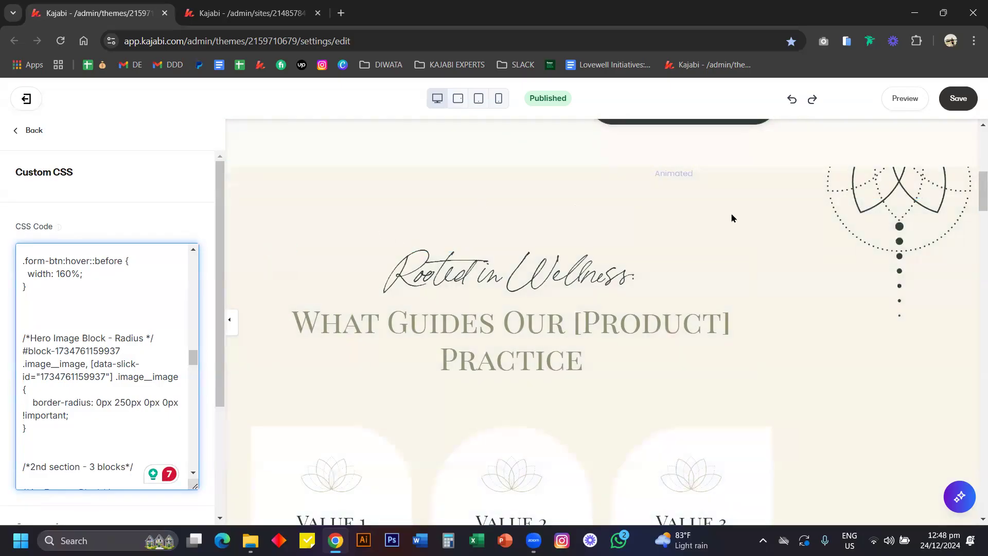
pyautogui.scroll(1, 732, 216)
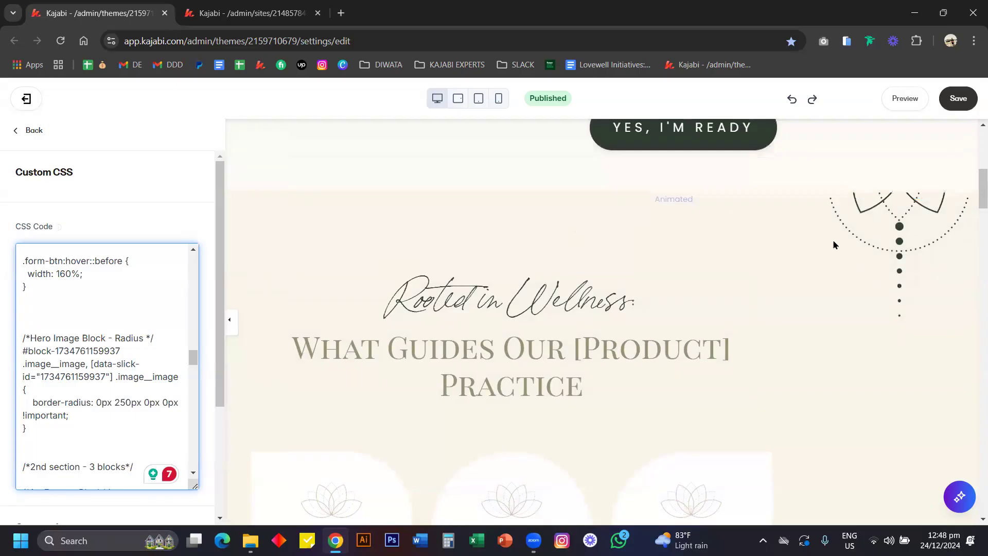
pyautogui.click(857, 236)
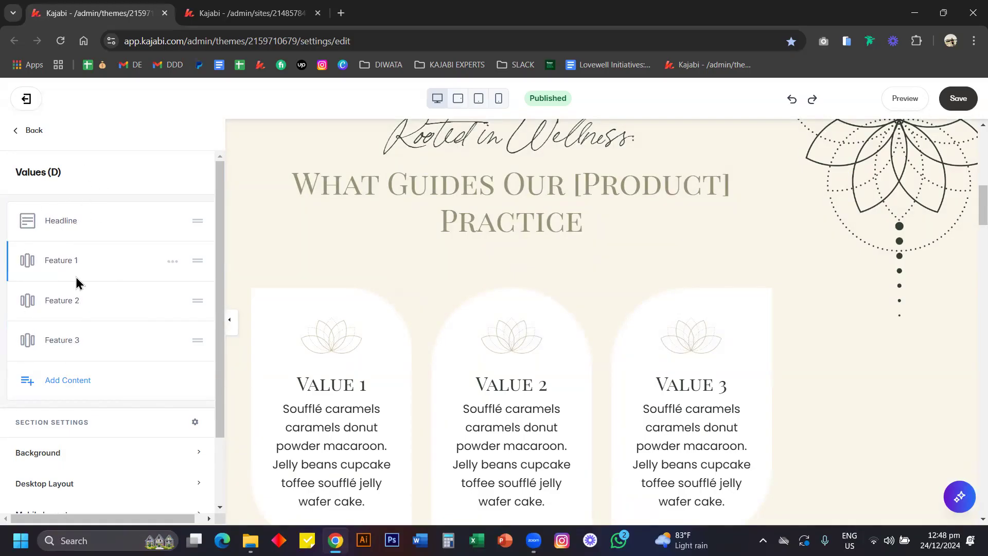
pyautogui.scroll(-2, 111, 293)
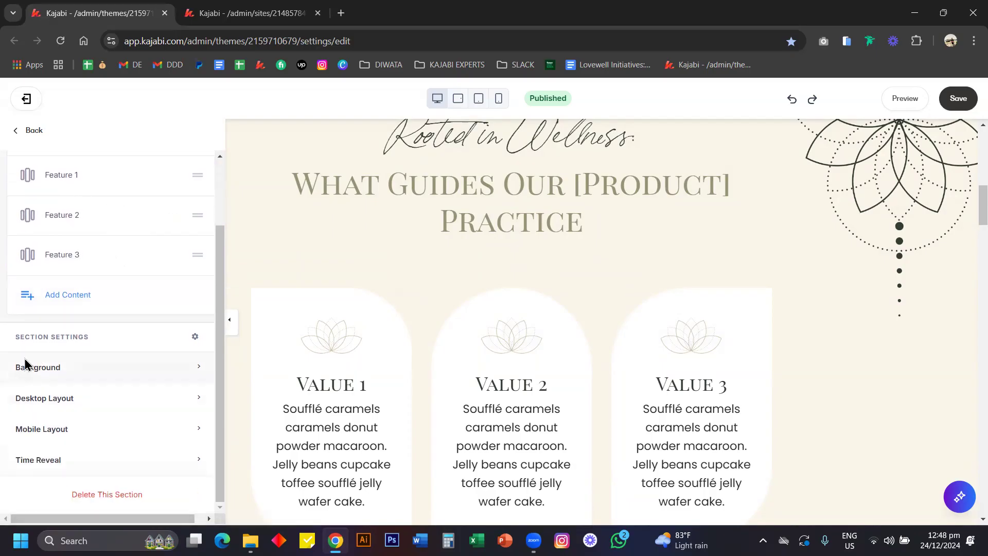
pyautogui.click(57, 367)
pyautogui.scroll(-6, 57, 369)
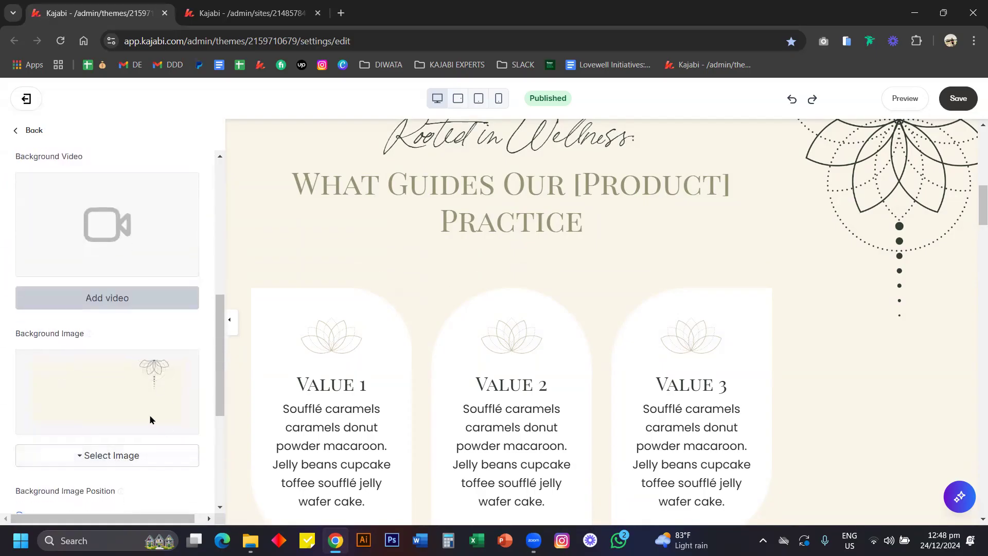
pyautogui.scroll(-1, 150, 420)
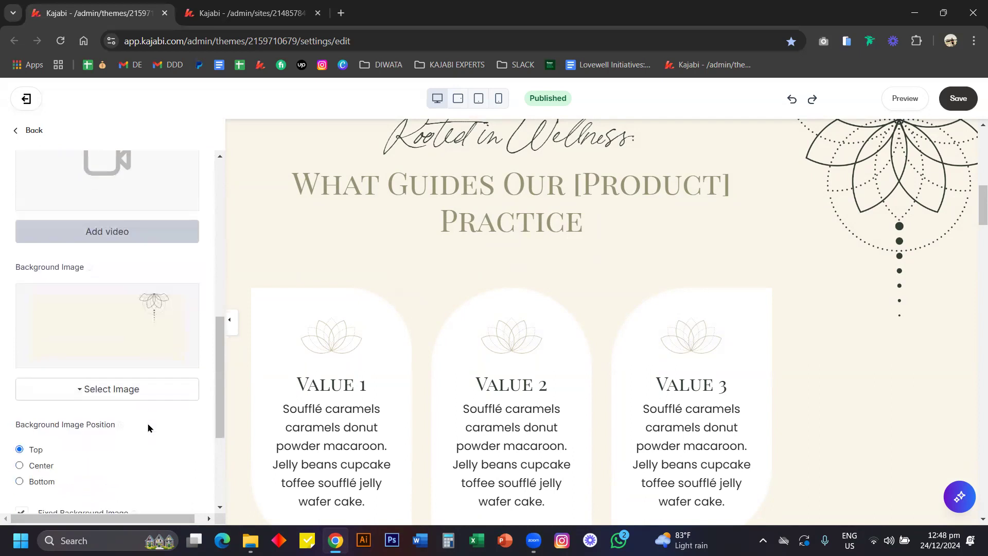
# View the upload sources for a new Values (D) background image and close the upload dialog.
pyautogui.click(116, 388)
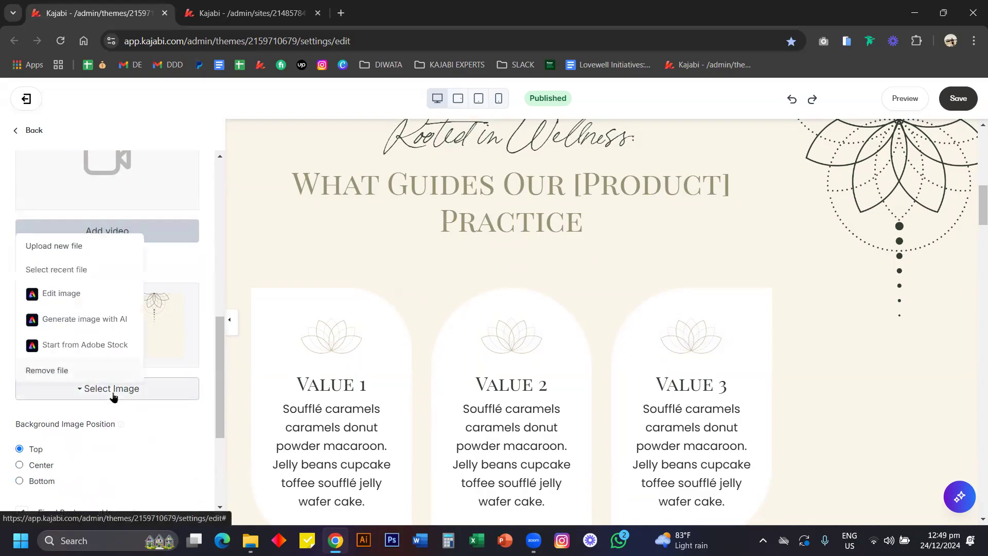
pyautogui.click(113, 245)
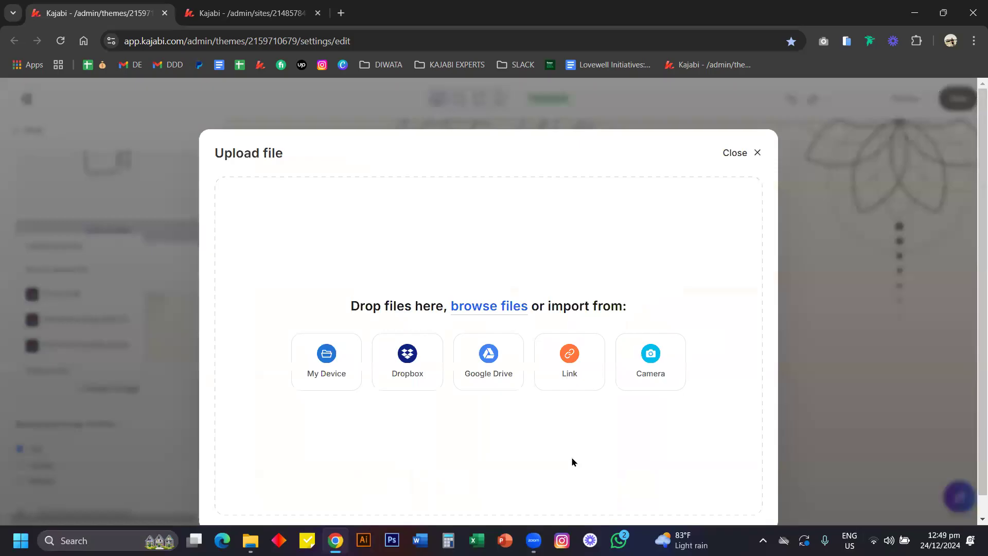
pyautogui.click(730, 154)
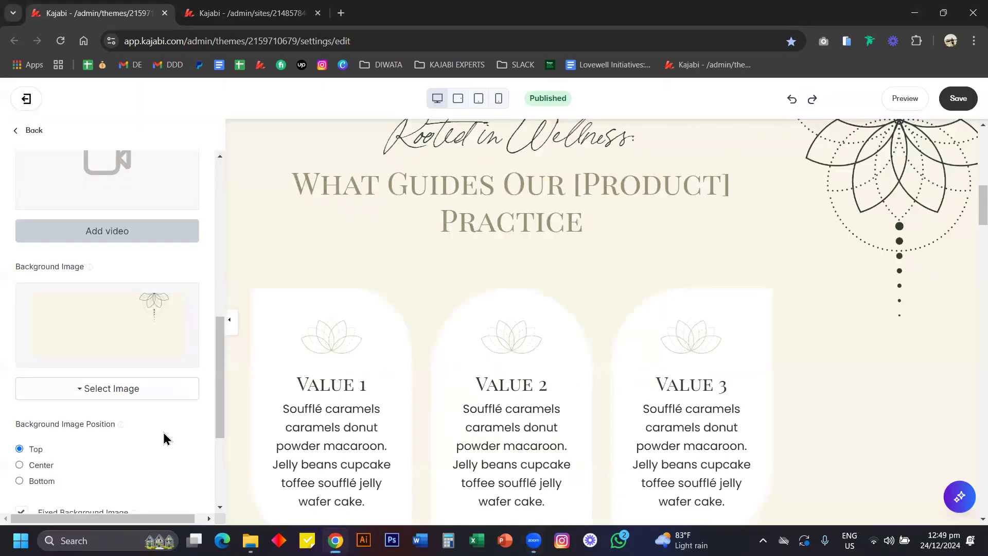
# Turn off the fixed background image for the Values (D) section and set its background color to the khaki palette swatch.
pyautogui.scroll(-3, 131, 350)
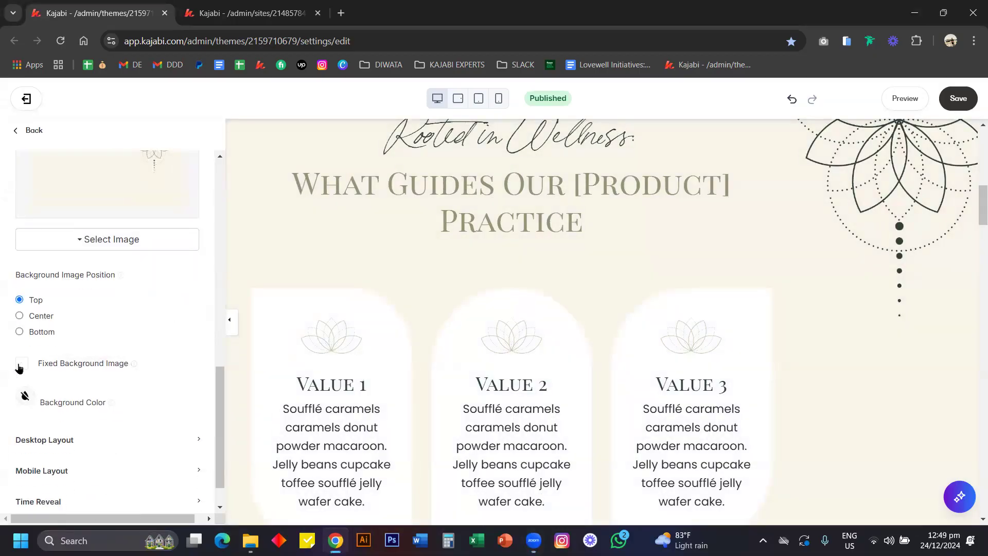
pyautogui.click(24, 396)
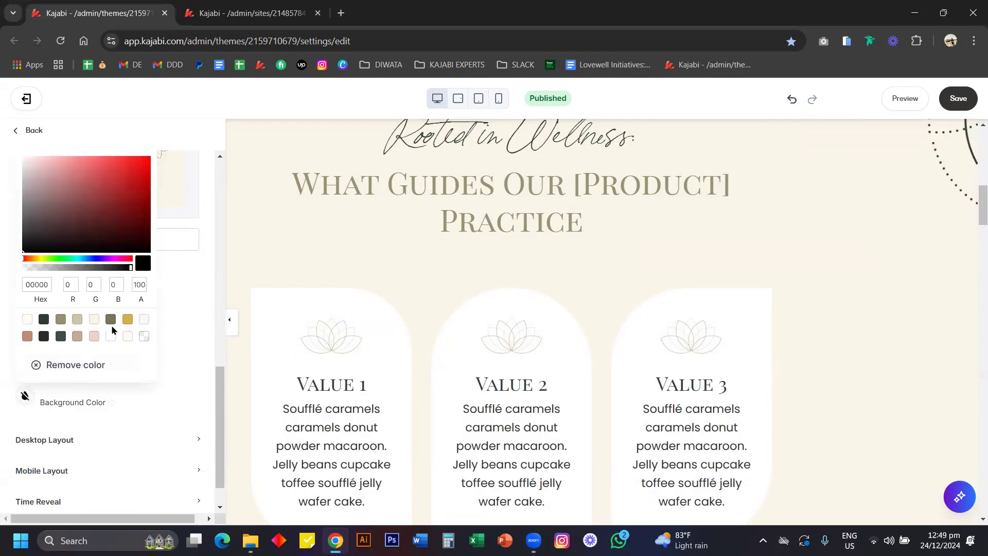
pyautogui.click(77, 323)
pyautogui.click(176, 303)
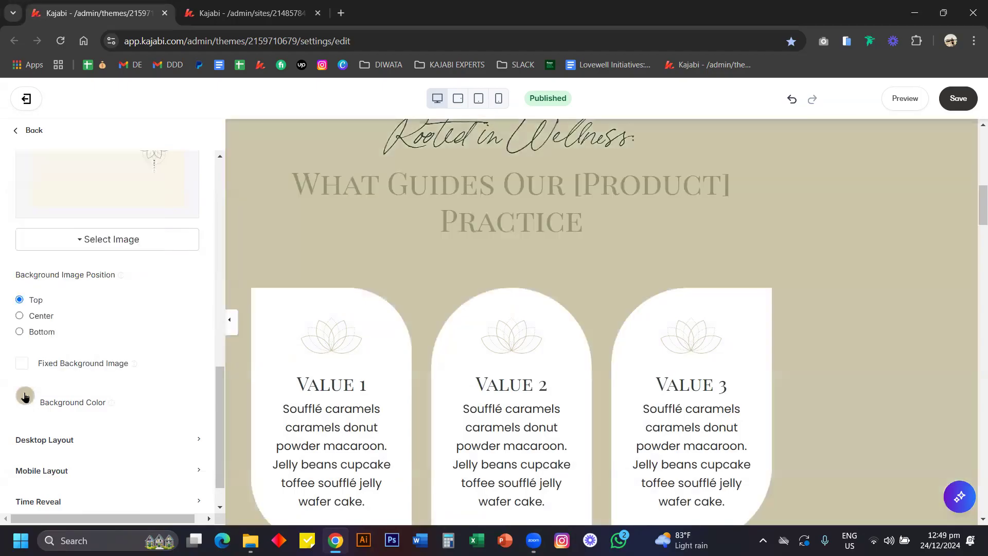
pyautogui.scroll(3, 467, 266)
pyautogui.scroll(-4, 466, 264)
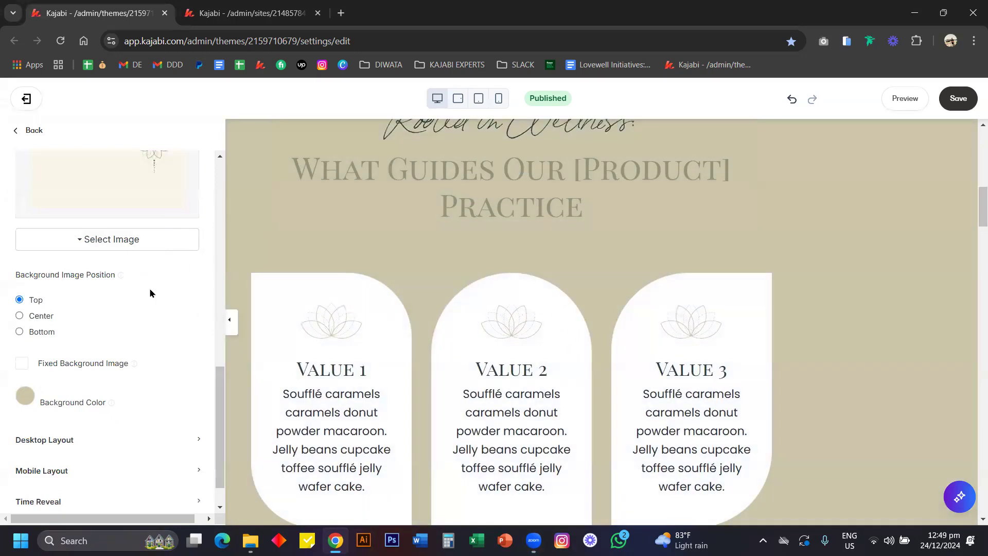
# Undo the background color and fixed background image changes in the Values (D) section.
pyautogui.scroll(-2, 150, 293)
pyautogui.hotkey('ctrl', 'z')
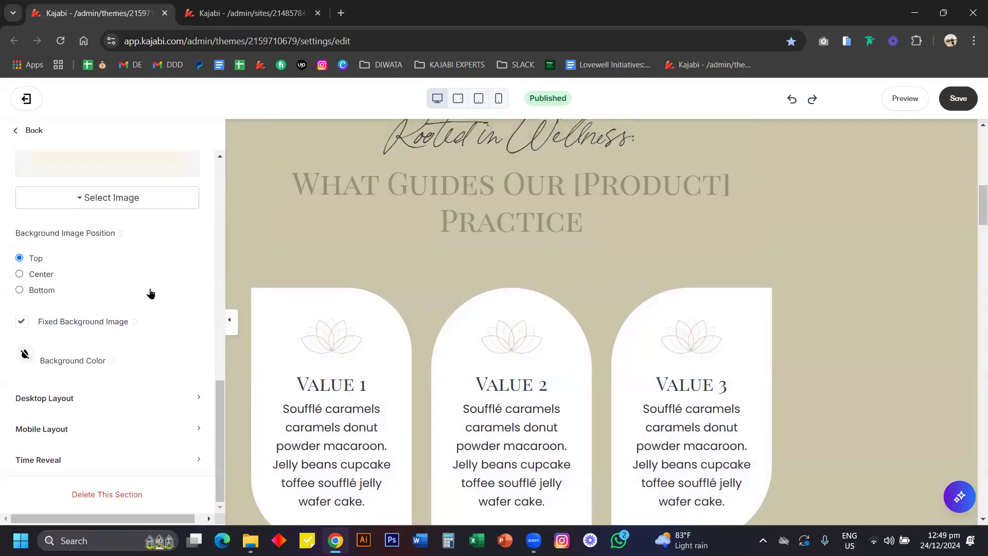
pyautogui.scroll(2, 660, 258)
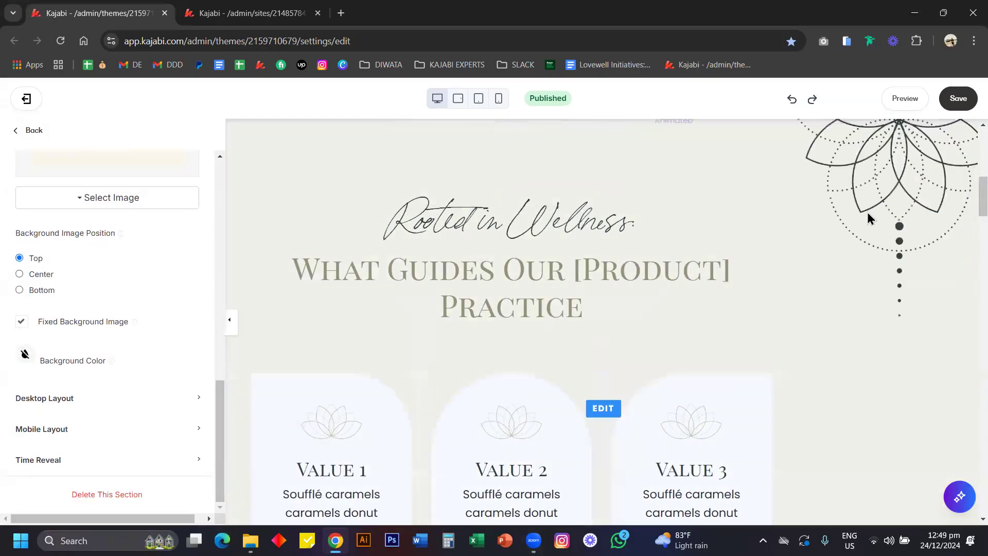
# Examine how the Values (D) section's fixed background behaves on scrolling, and review the section's Desktop Layout settings.
pyautogui.scroll(-10, 785, 344)
pyautogui.scroll(7, 785, 344)
pyautogui.scroll(-3, 786, 345)
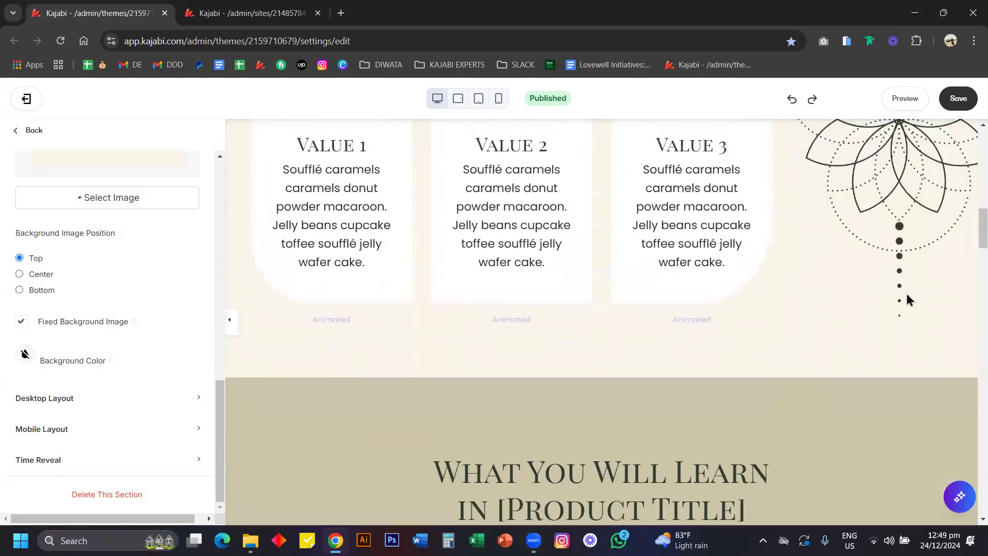
pyautogui.scroll(3, 407, 283)
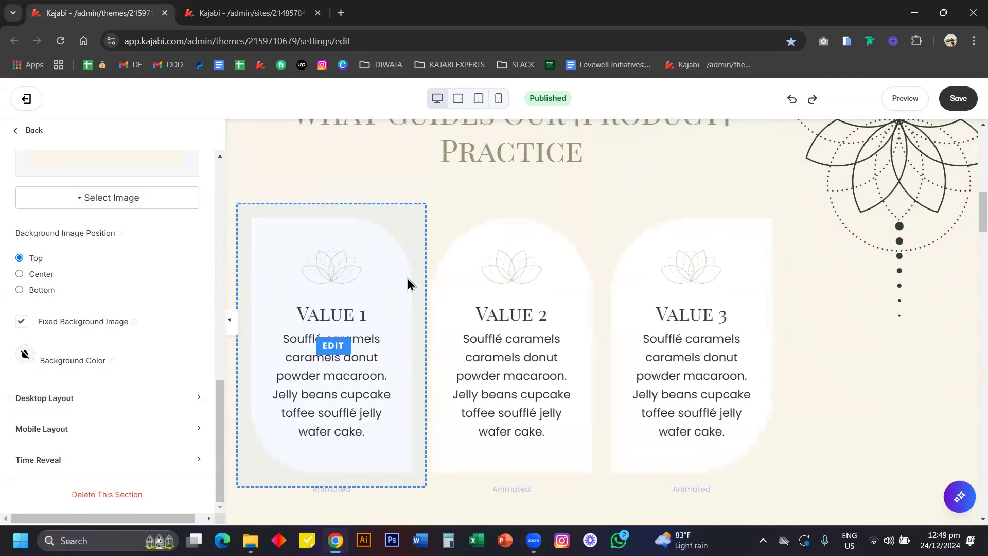
pyautogui.click(96, 403)
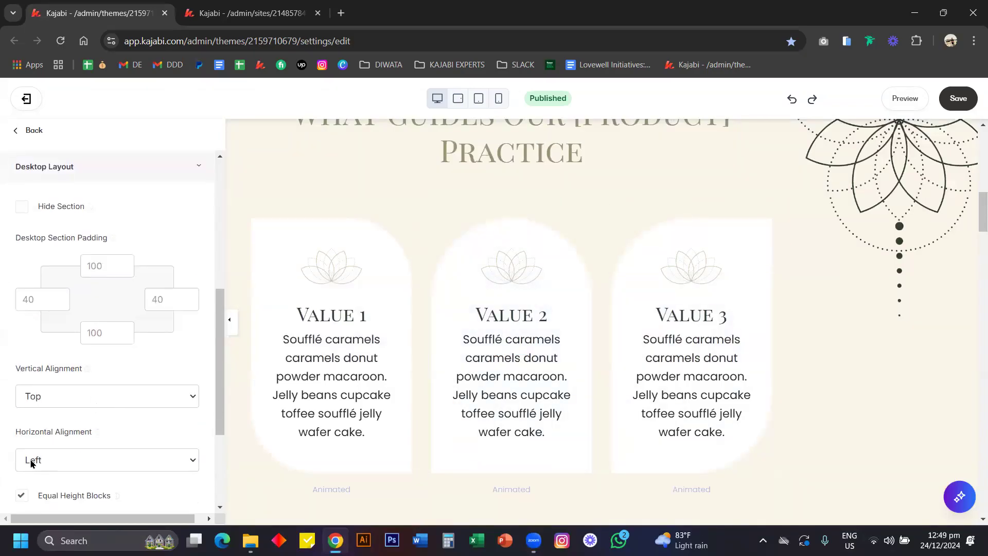
pyautogui.scroll(6, 117, 263)
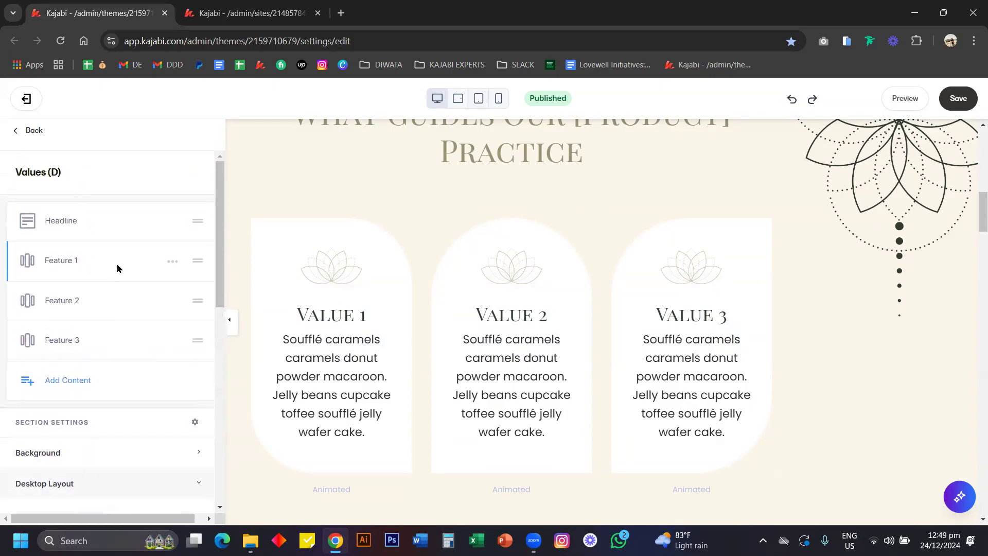
pyautogui.scroll(2, 404, 199)
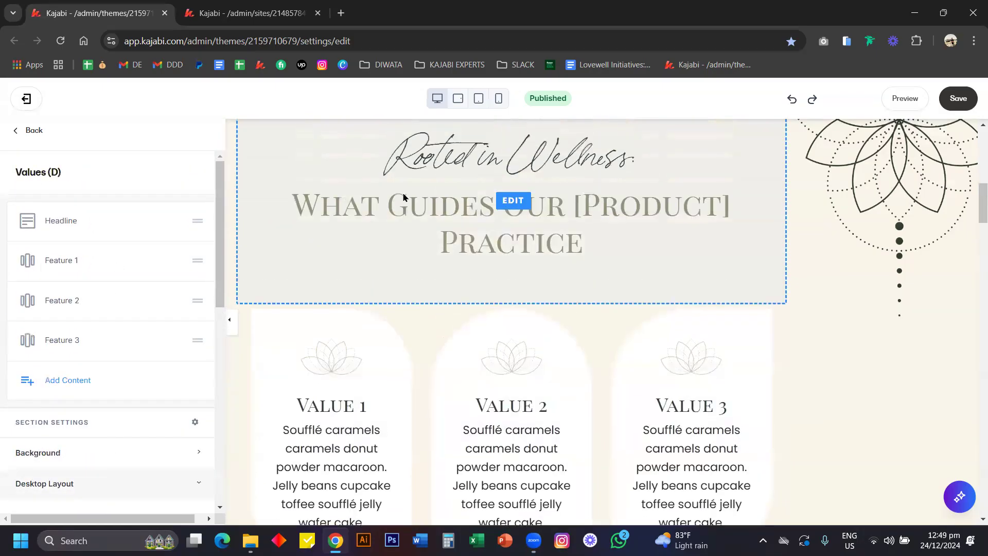
# Turn on Show guides in the template's Design Tools settings and save the page.
pyautogui.click(26, 133)
pyautogui.click(152, 182)
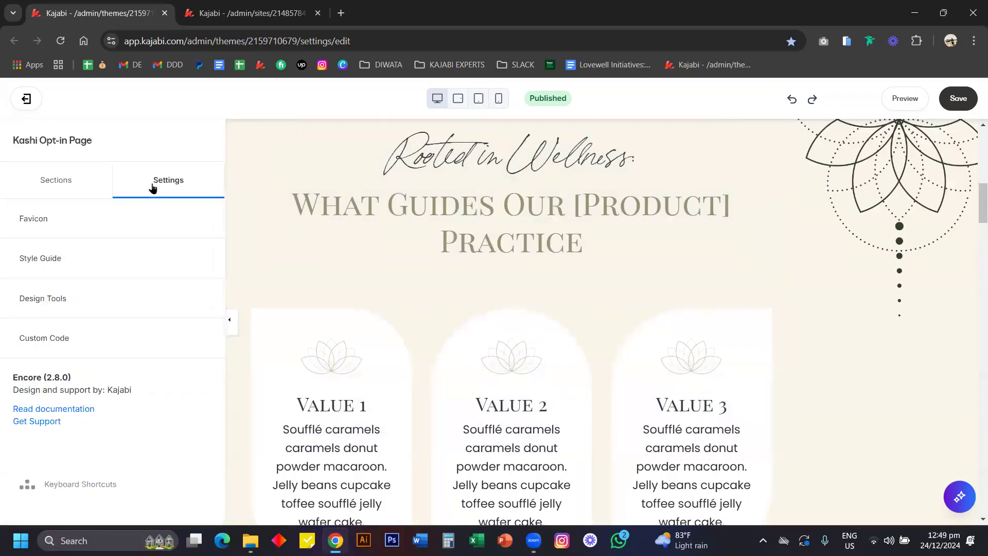
pyautogui.click(71, 294)
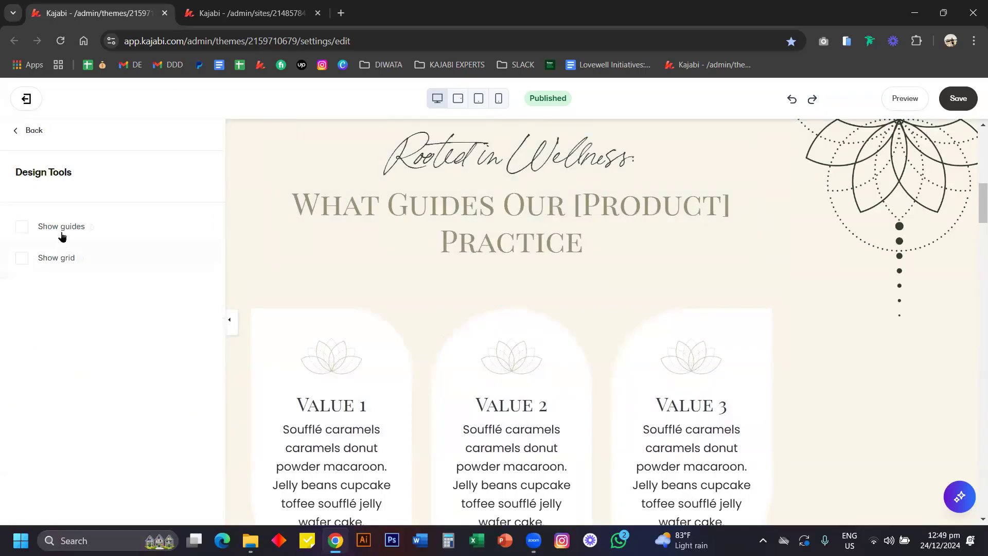
pyautogui.hotkey('ctrl', 'a')
pyautogui.hotkey('ctrl', 's')
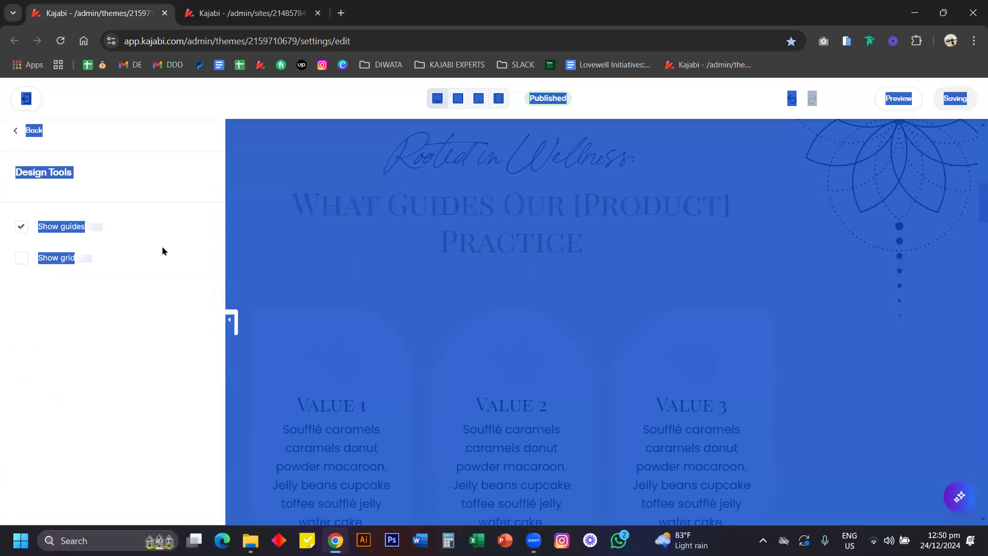
pyautogui.click(202, 241)
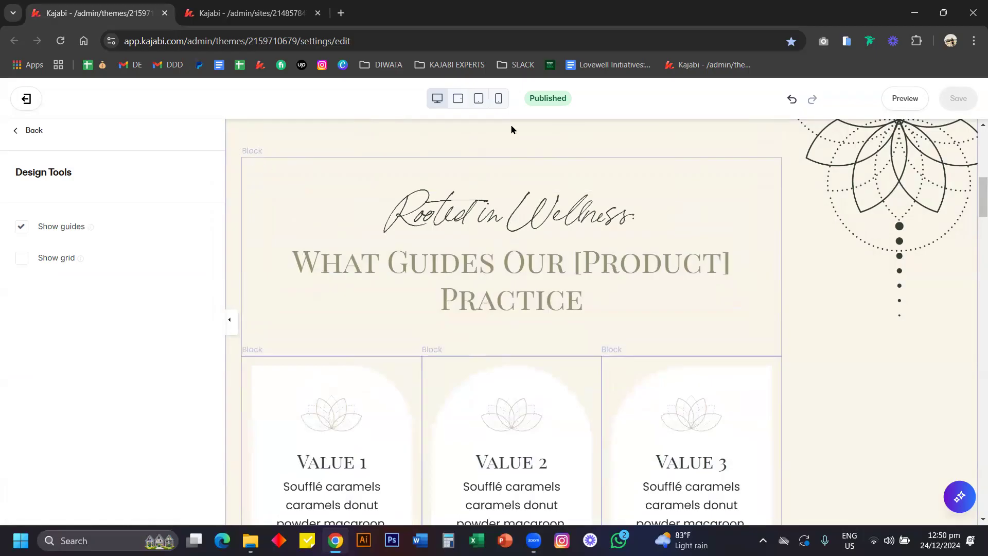
# Set the horizontal alignment in the Values (D) section's Desktop Layout to Center.
pyautogui.click(814, 178)
pyautogui.scroll(-3, 95, 326)
pyautogui.click(106, 400)
pyautogui.scroll(-5, 108, 406)
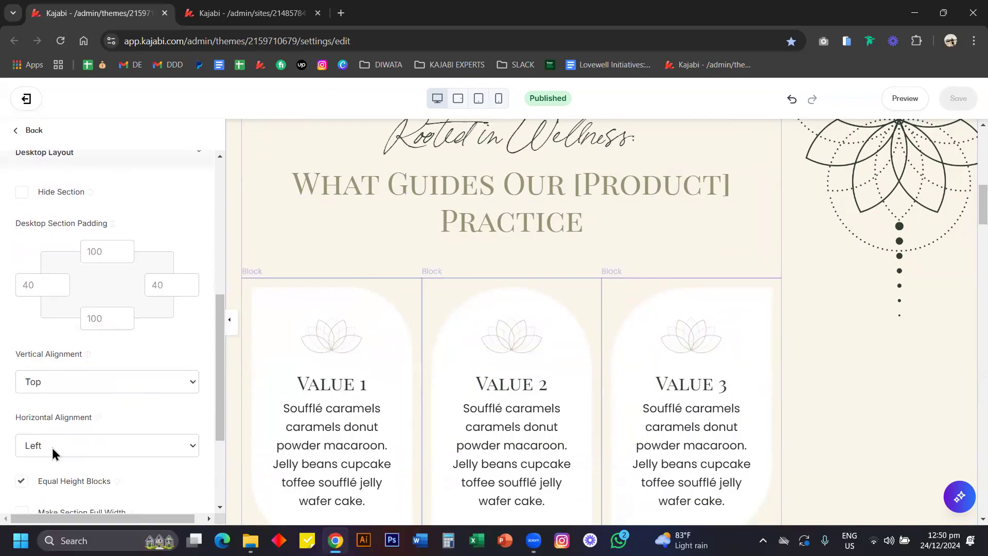
pyautogui.click(51, 448)
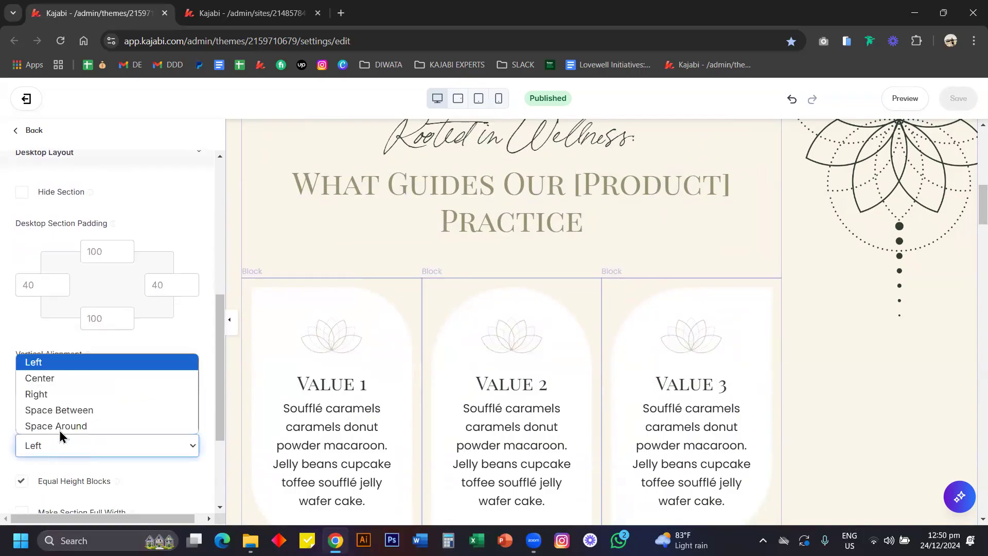
pyautogui.click(86, 379)
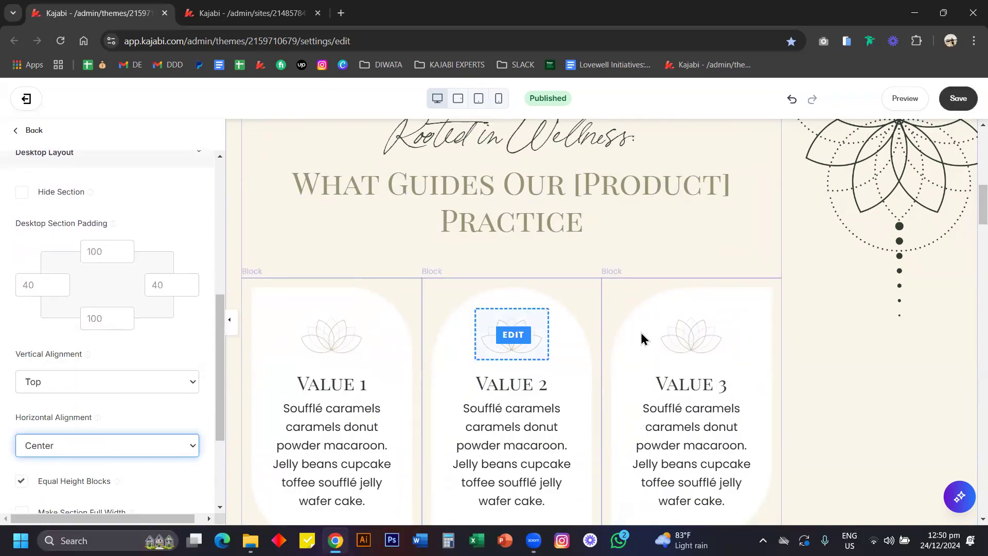
# Try widths of 12 and 4 columns on the Values (D) Headline block and settle on 8 columns.
pyautogui.scroll(1, 155, 258)
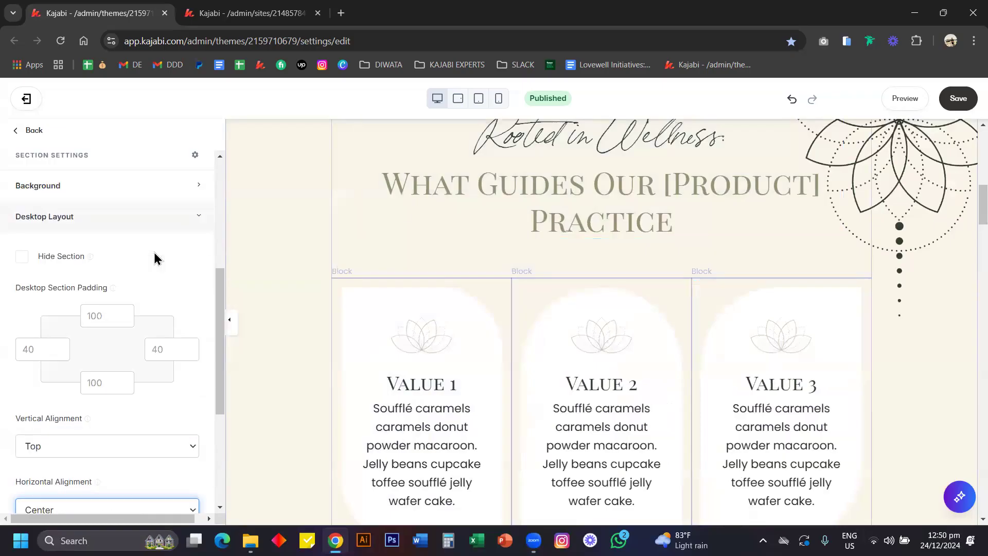
pyautogui.scroll(5, 154, 258)
pyautogui.scroll(2, 403, 225)
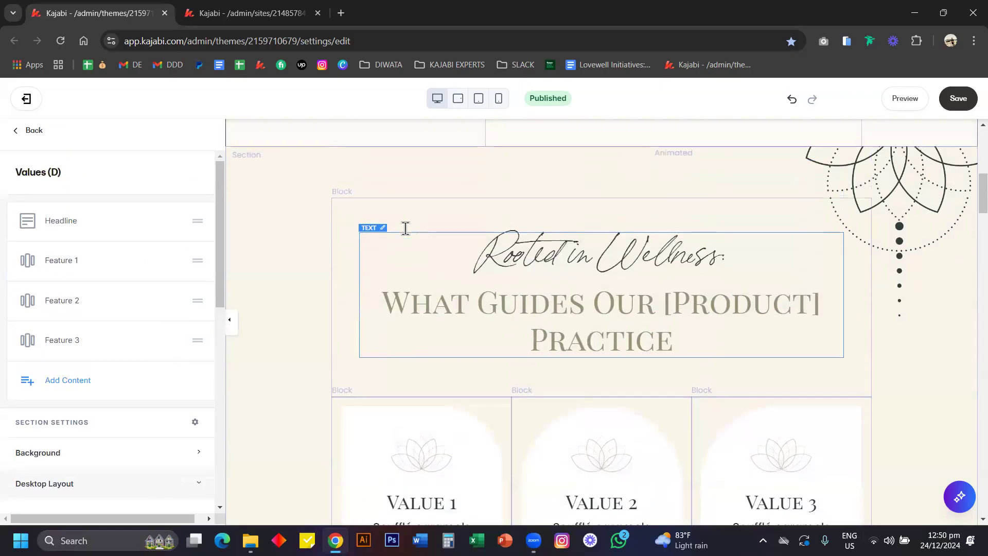
pyautogui.click(508, 307)
pyautogui.scroll(3, 84, 245)
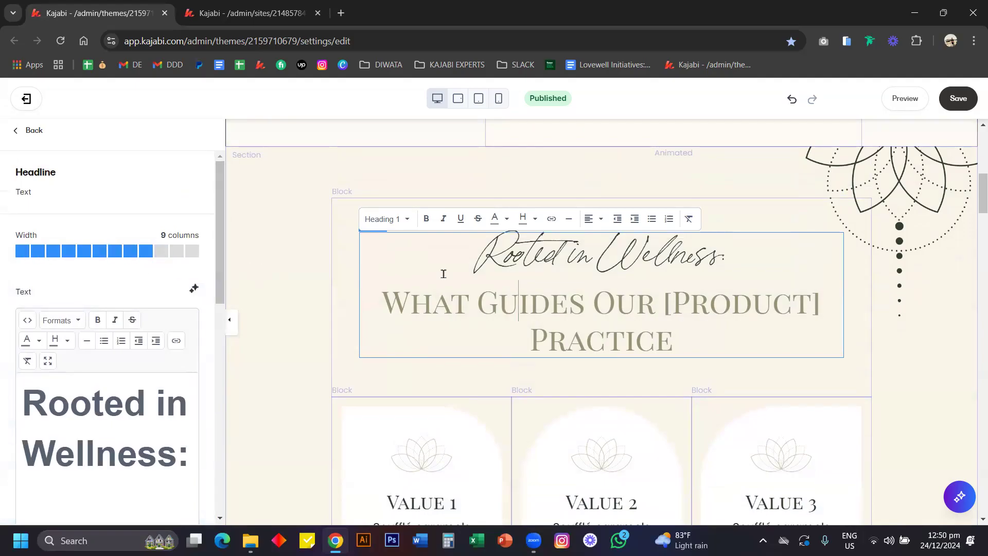
pyautogui.click(194, 252)
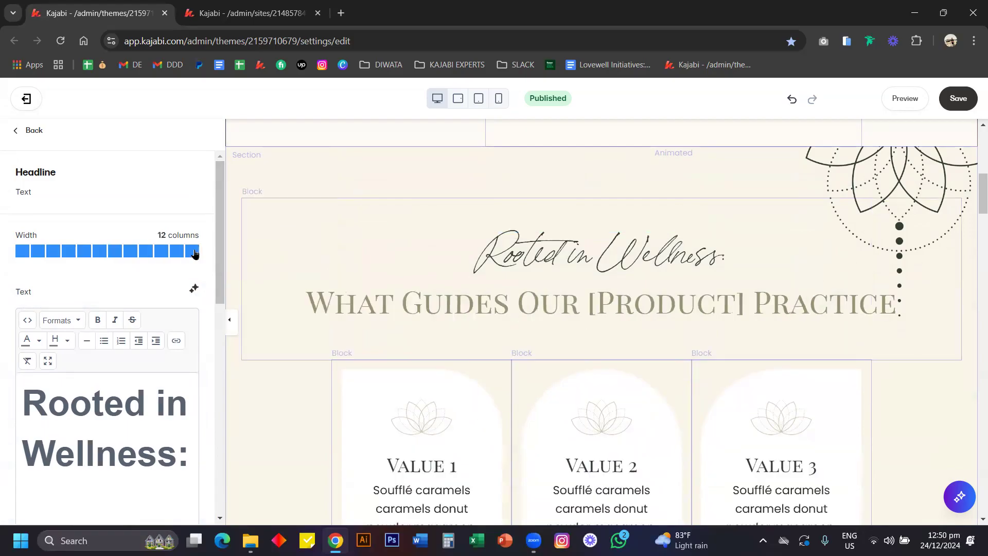
pyautogui.click(135, 253)
pyautogui.click(71, 253)
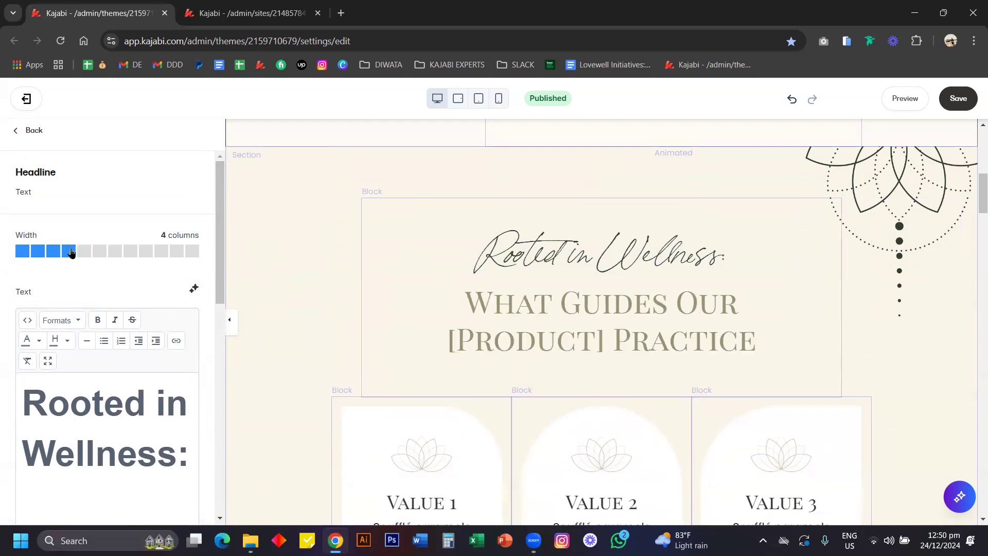
pyautogui.click(132, 252)
# Turn off placing the Headline block on its own row in its Desktop Layout, and compare its width with the Feature 1 block's.
pyautogui.scroll(-8, 93, 294)
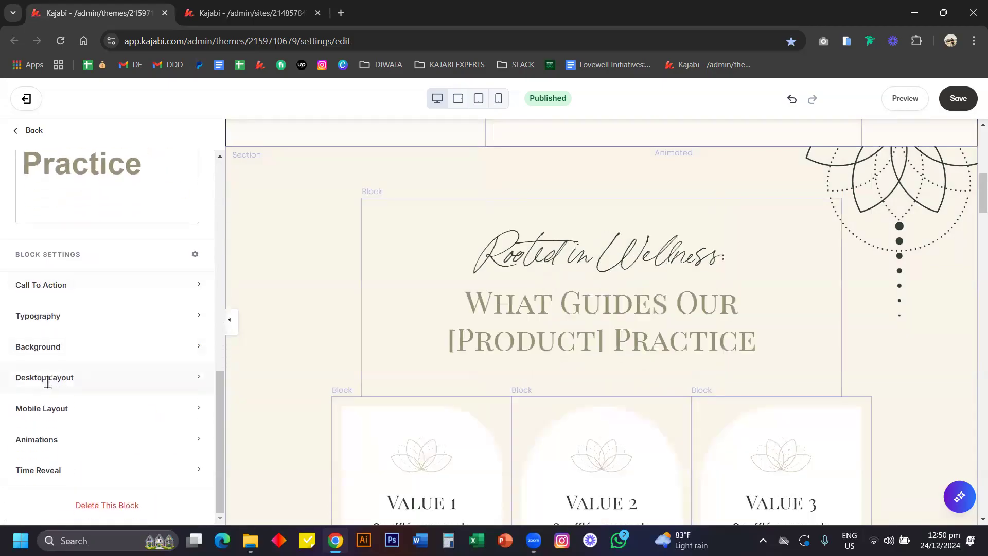
pyautogui.scroll(6, 99, 385)
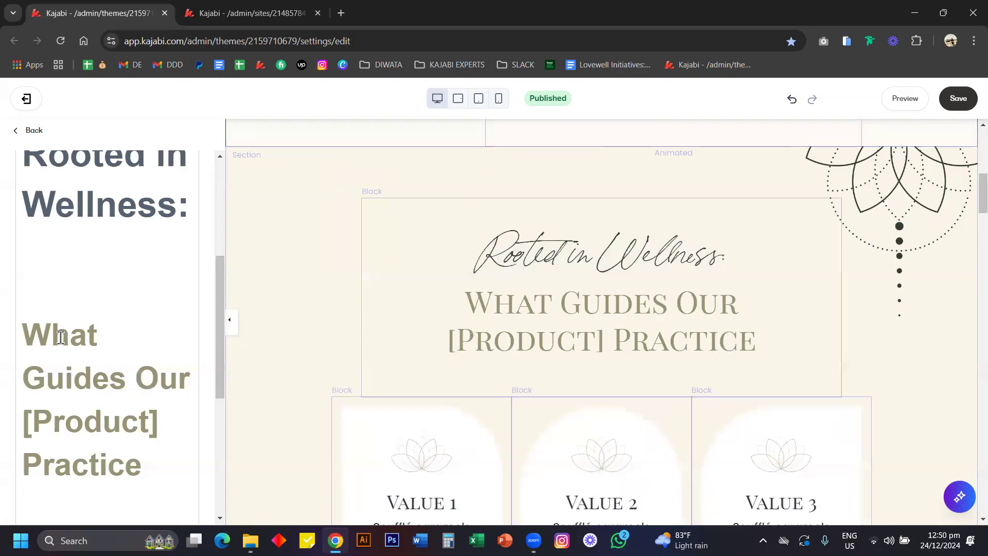
pyautogui.scroll(5, 60, 337)
pyautogui.scroll(-8, 103, 308)
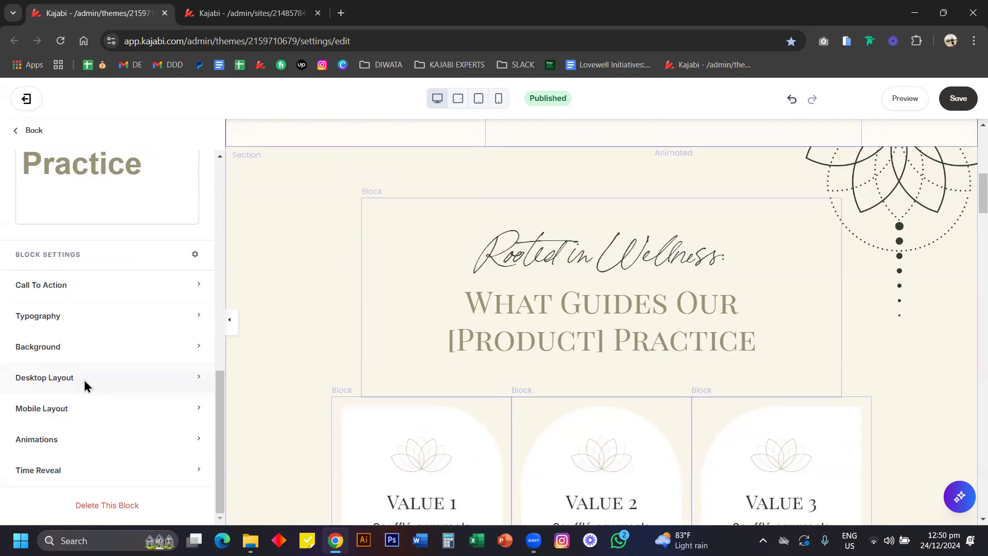
pyautogui.click(85, 386)
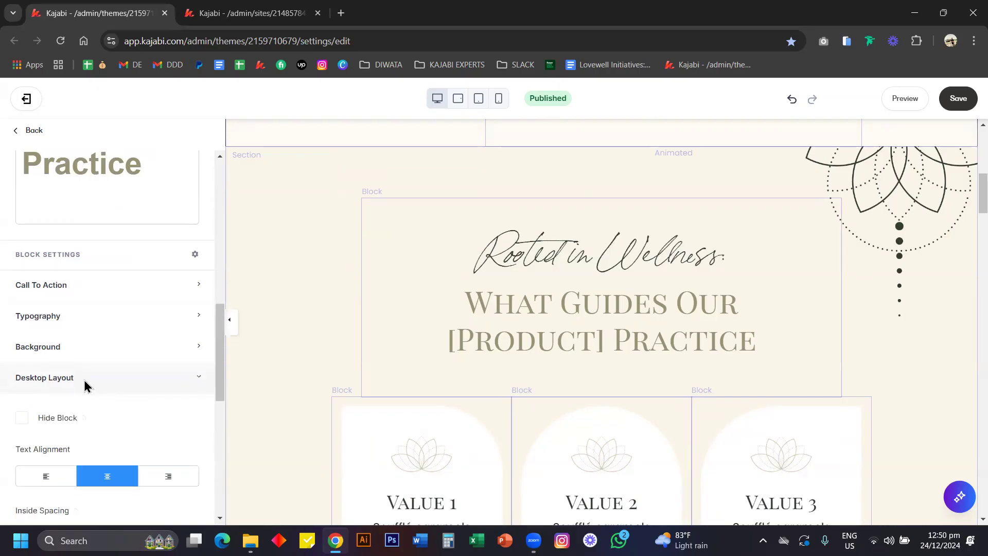
pyautogui.scroll(-6, 86, 386)
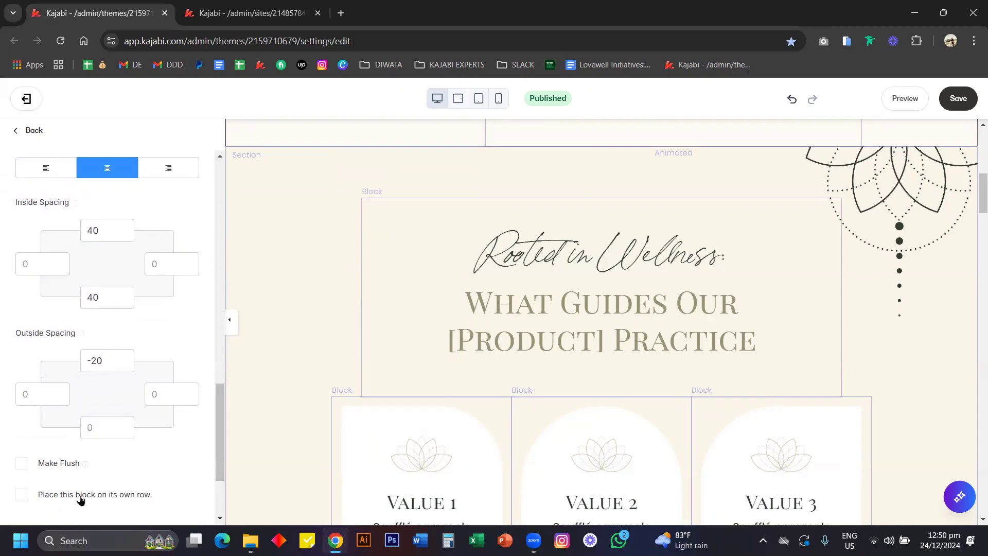
pyautogui.scroll(10, 127, 370)
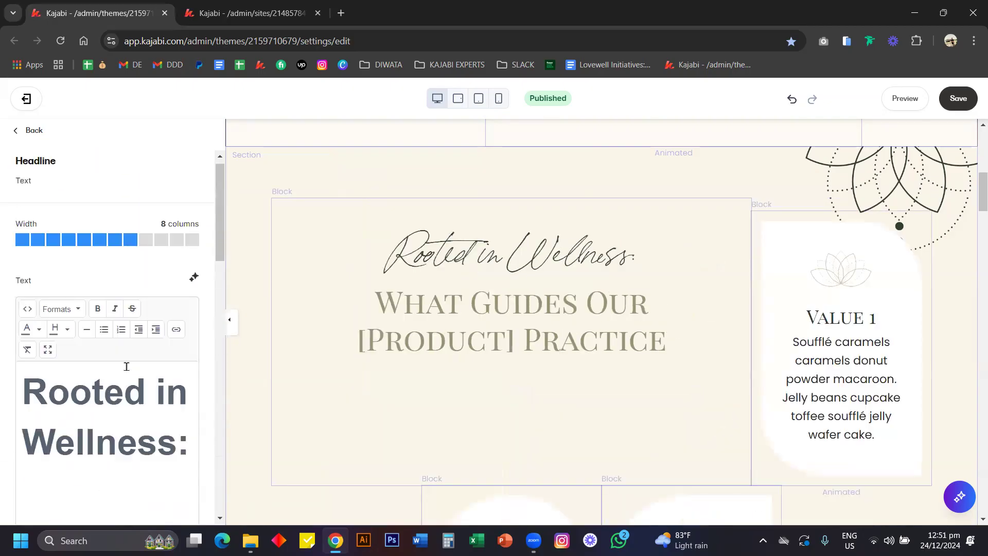
pyautogui.click(417, 296)
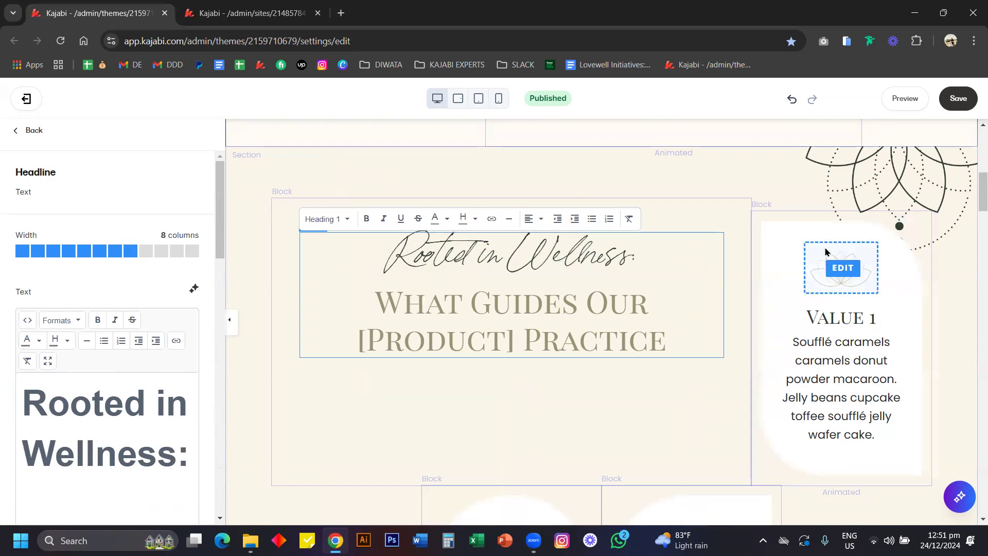
pyautogui.click(841, 318)
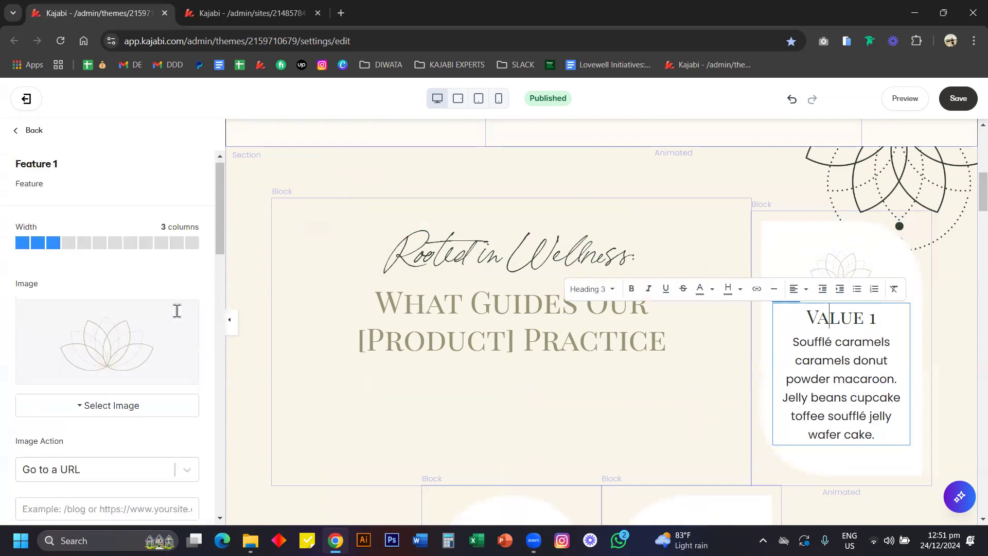
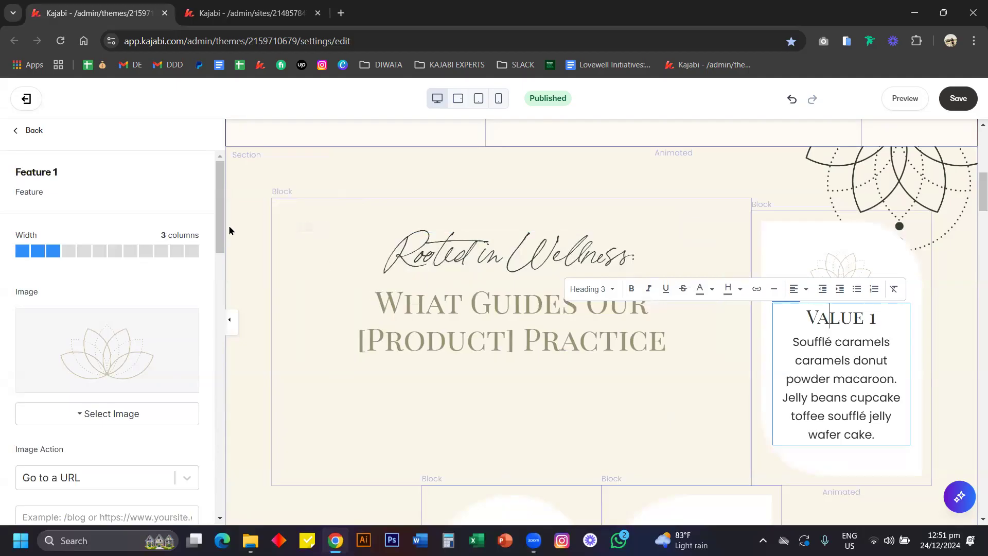
# Turn placing the Headline block on its own row back on in its Desktop Layout, and reselect the block.
pyautogui.click(465, 315)
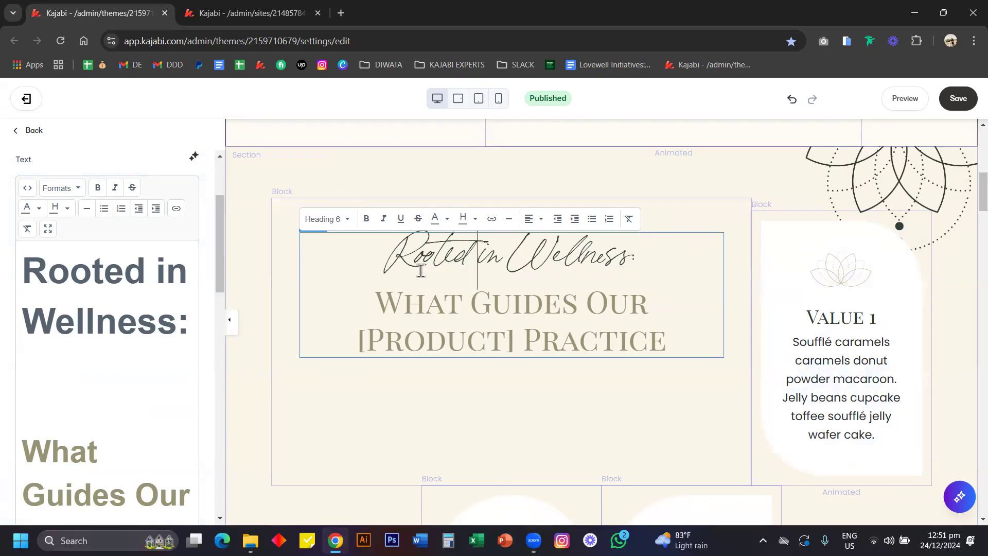
pyautogui.scroll(-10, 85, 345)
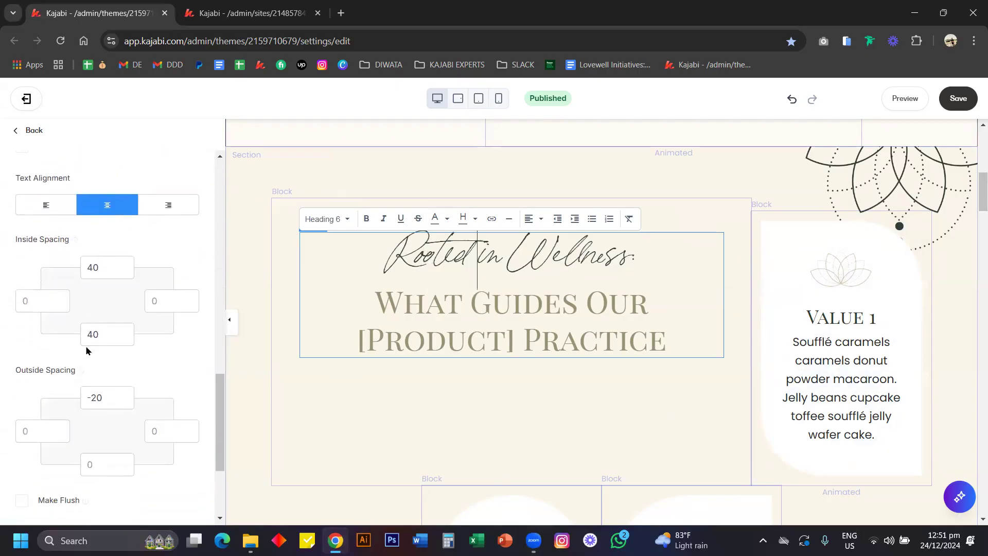
pyautogui.scroll(-3, 85, 350)
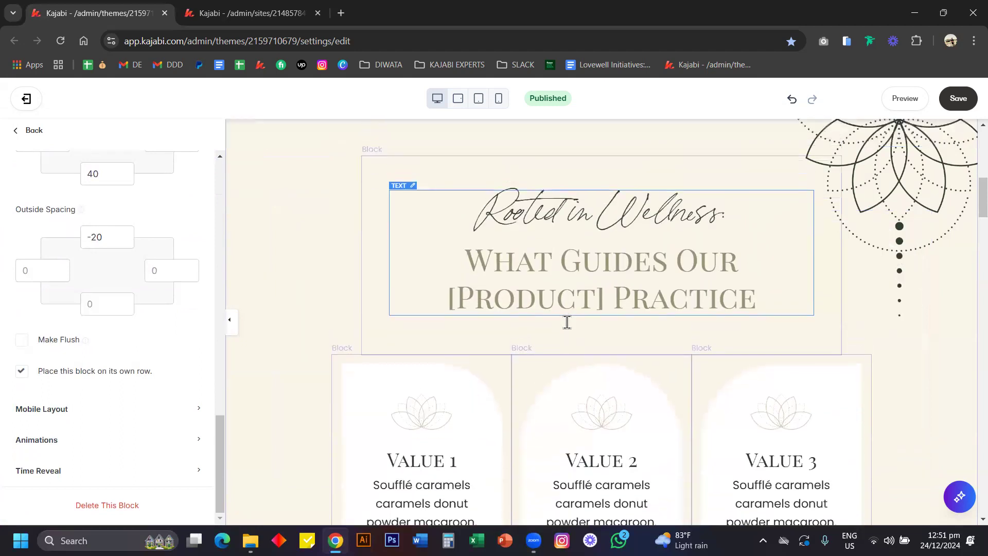
pyautogui.click(567, 320)
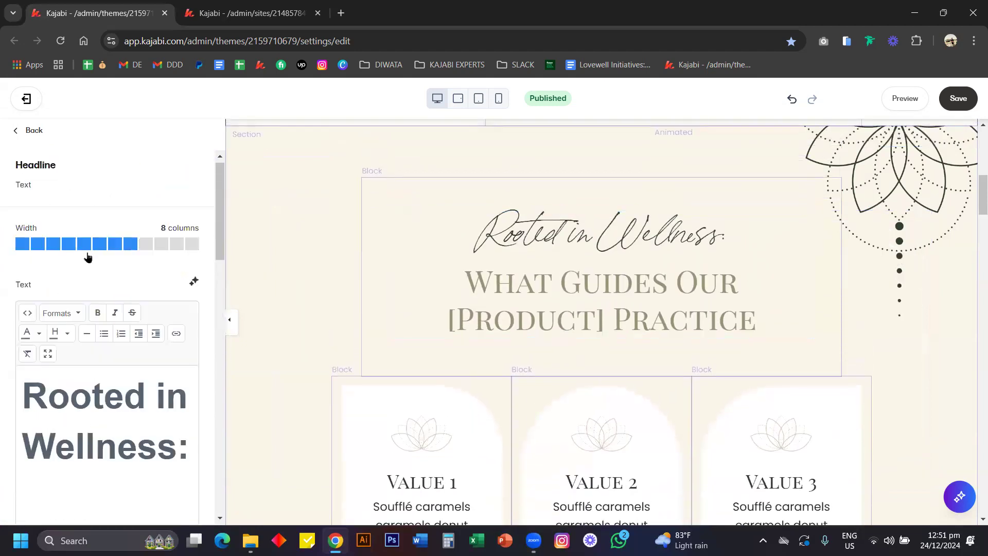
# Set the Headline block's width to 9 columns.
pyautogui.click(85, 254)
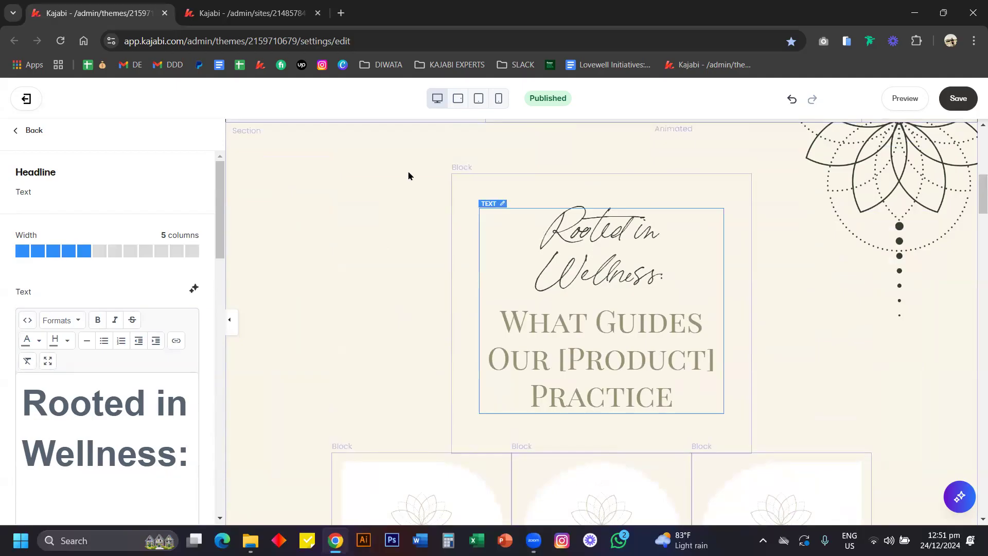
pyautogui.click(146, 251)
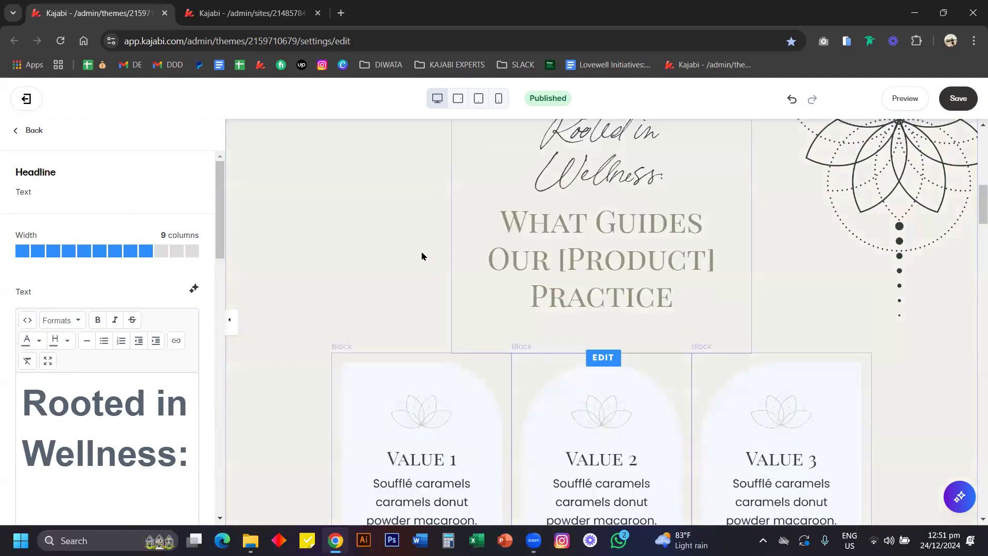
# Set the width of the Value 1, Value 2 and Value 3 feature blocks to 4 columns each.
pyautogui.scroll(-4, 421, 256)
pyautogui.click(426, 389)
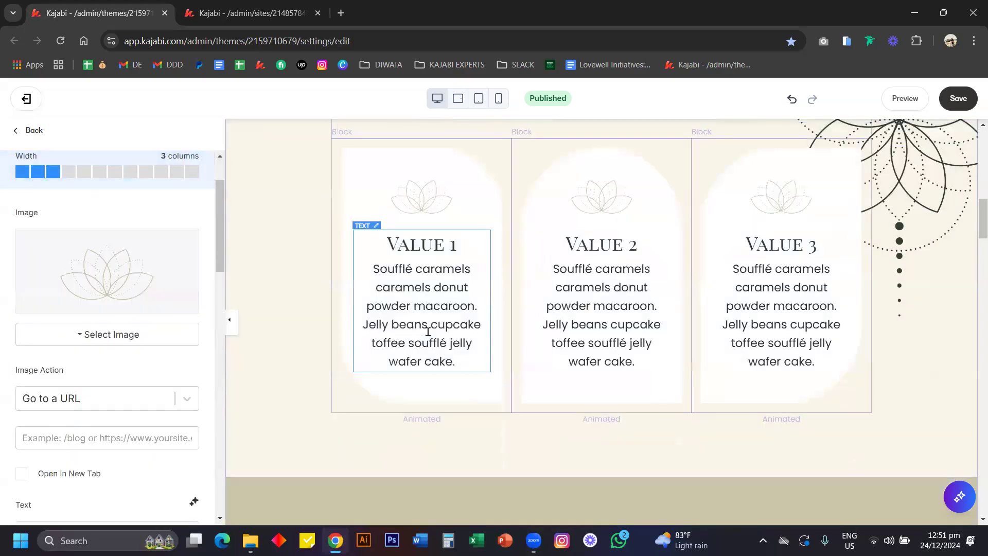
pyautogui.click(428, 324)
pyautogui.scroll(4, 84, 214)
pyautogui.scroll(4, 88, 227)
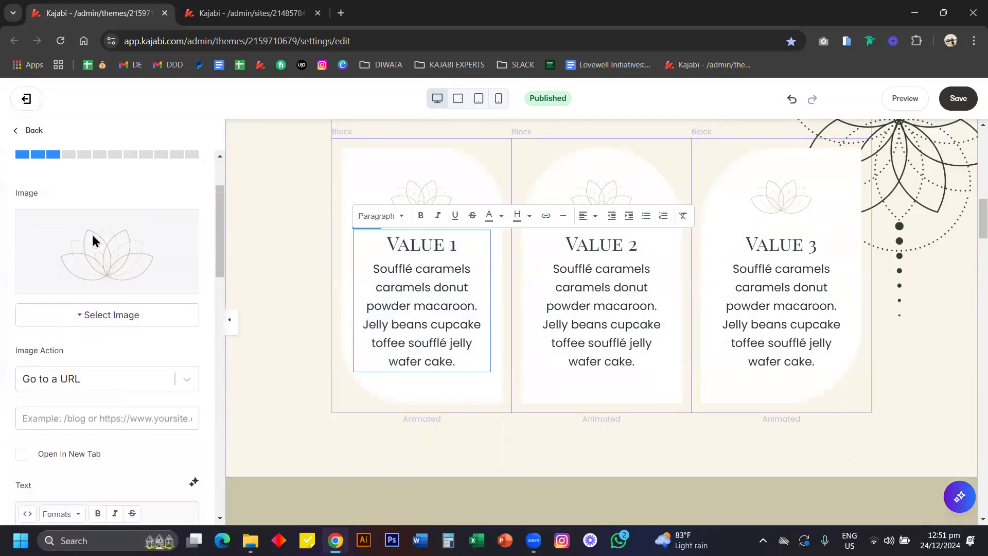
pyautogui.click(591, 246)
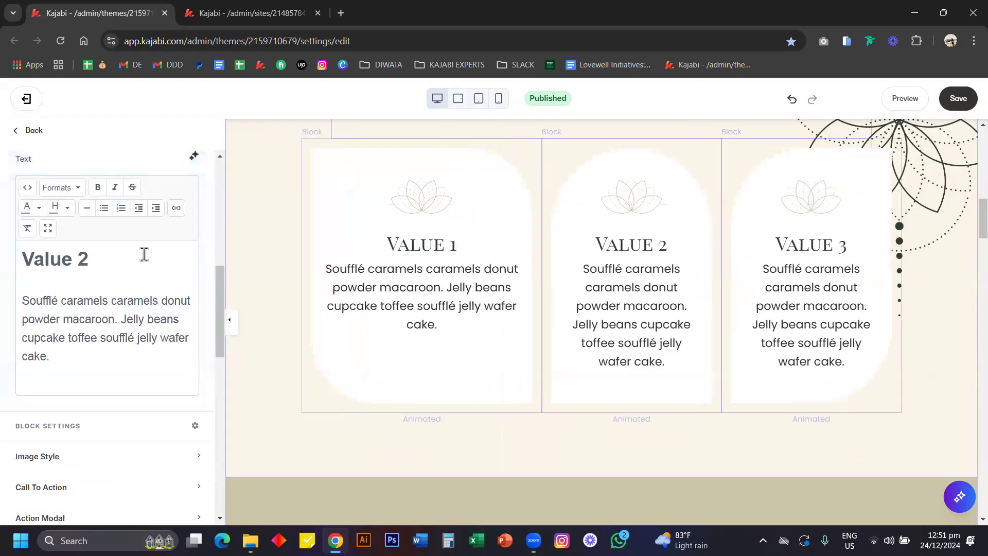
pyautogui.scroll(10, 143, 254)
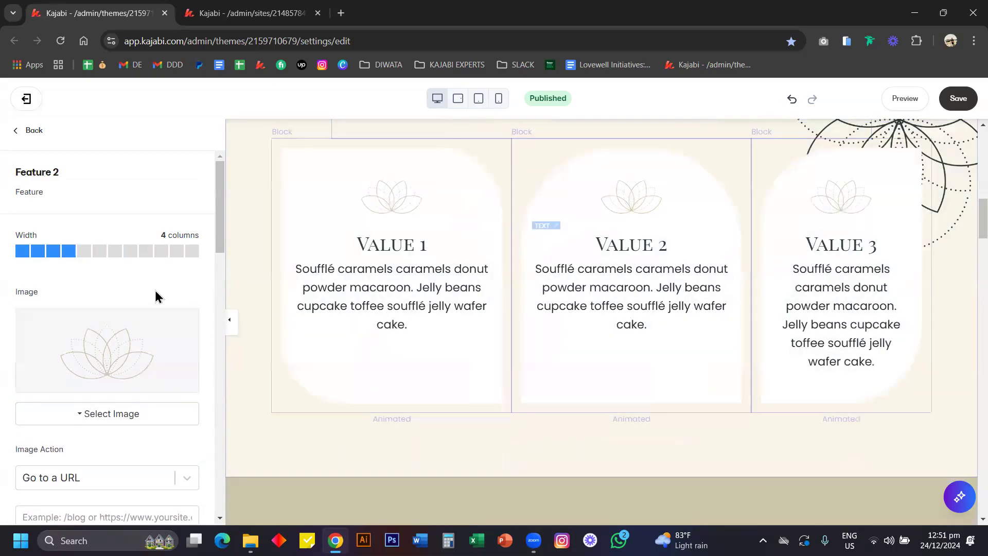
pyautogui.click(859, 306)
pyautogui.scroll(10, 130, 287)
pyautogui.click(69, 252)
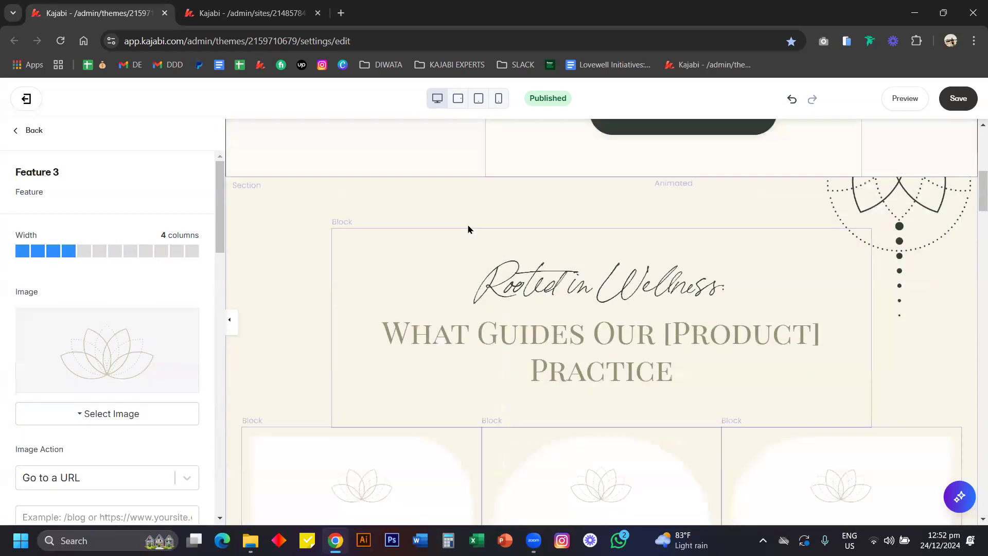
# Open the Desktop Layout settings of the Values section and look over its alignment and block height options.
pyautogui.scroll(-6, 469, 229)
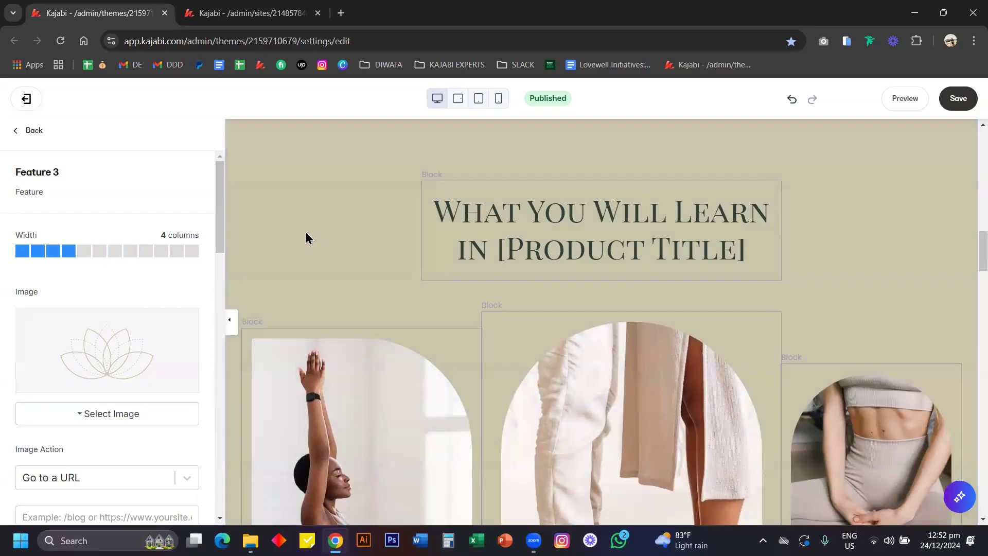
pyautogui.scroll(-2, 343, 242)
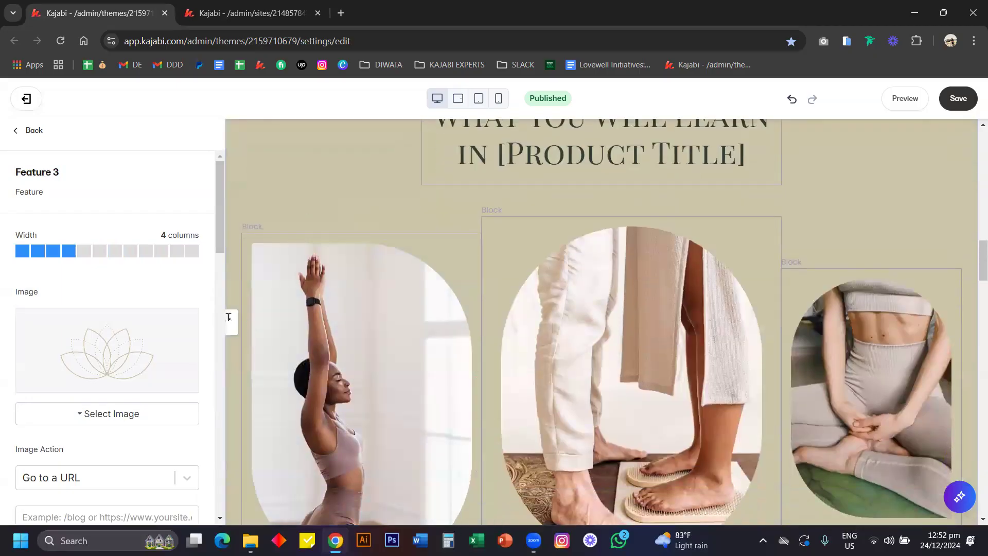
pyautogui.scroll(8, 317, 299)
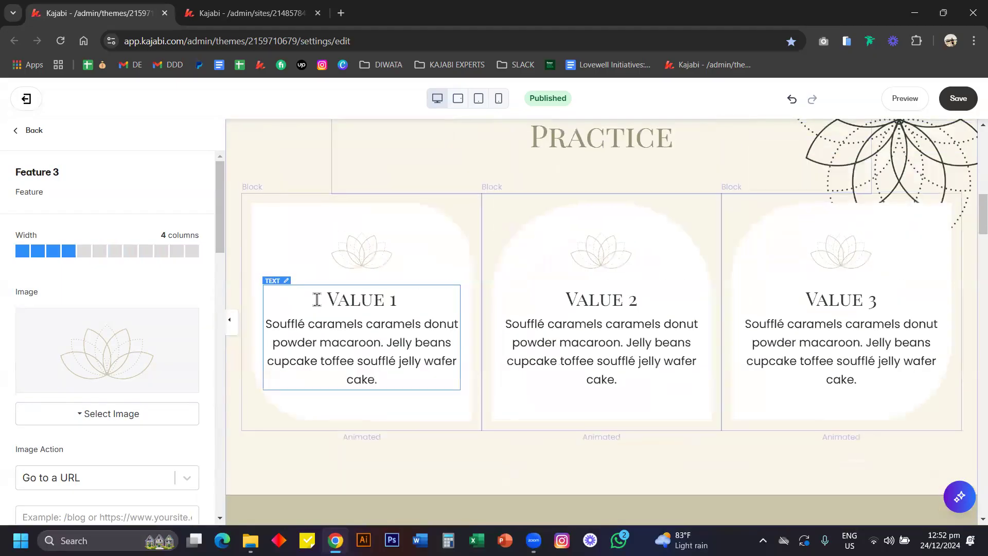
pyautogui.scroll(-2, 316, 298)
pyautogui.click(283, 339)
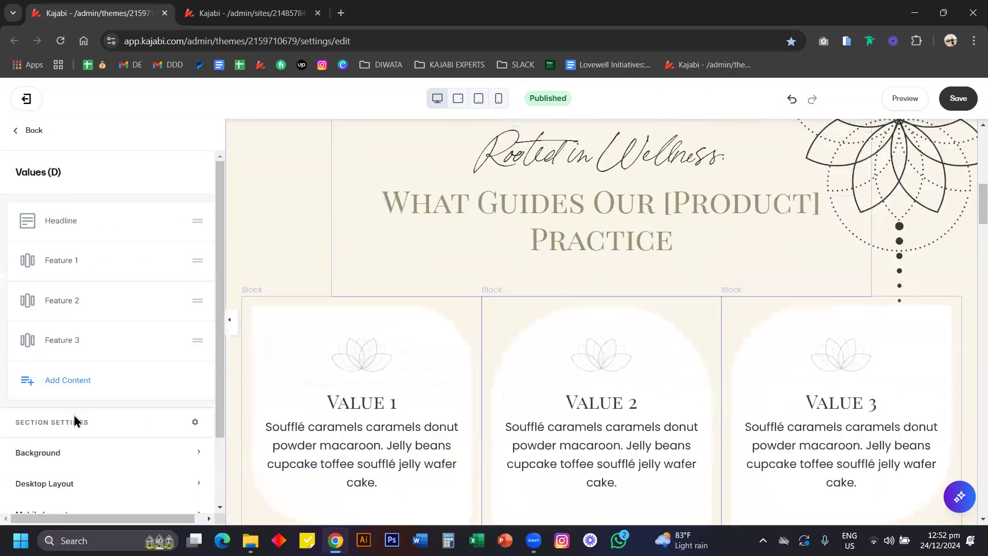
pyautogui.scroll(-2, 111, 452)
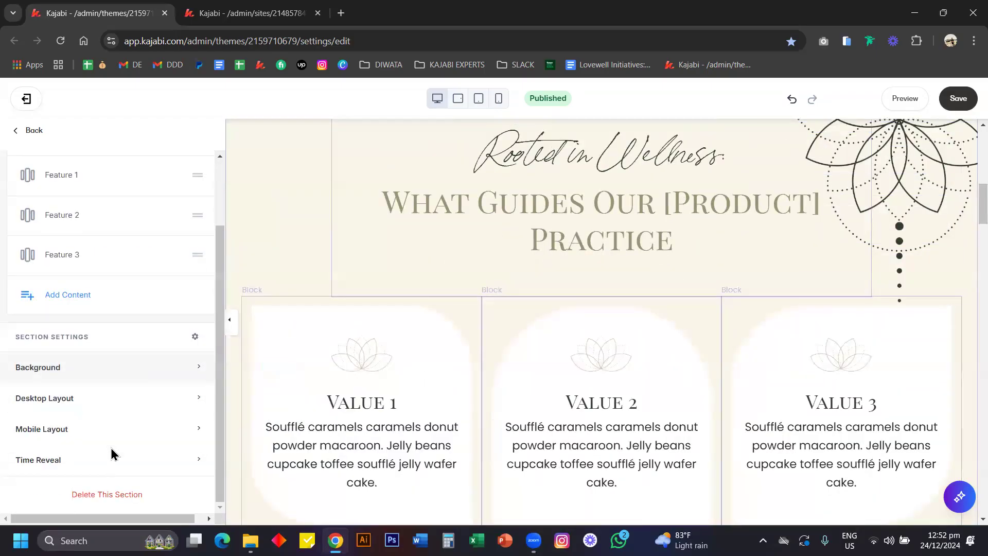
pyautogui.click(122, 404)
pyautogui.scroll(-3, 122, 403)
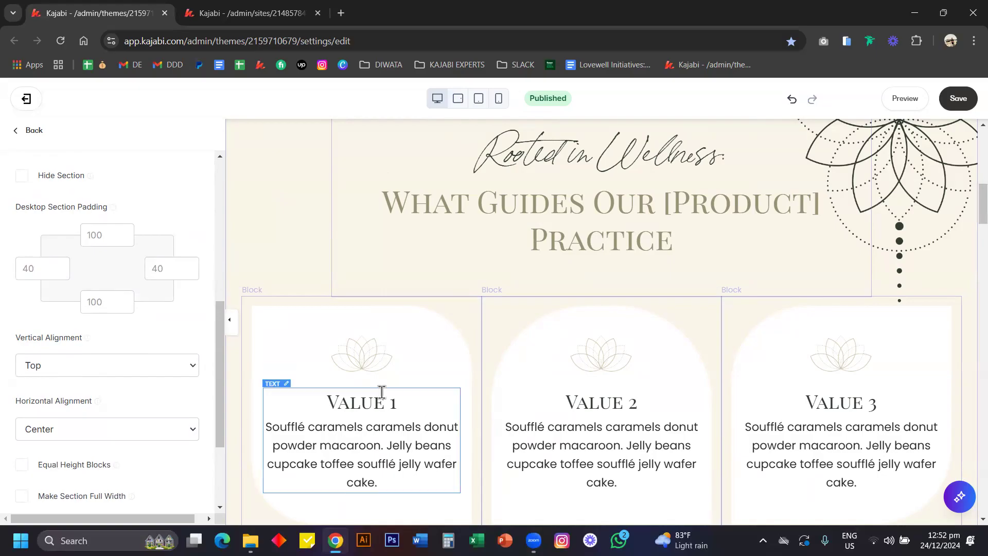
# Add a test line "knaflanlf" below the paragraph in the Value 1 block.
pyautogui.scroll(-4, 381, 393)
pyautogui.click(416, 270)
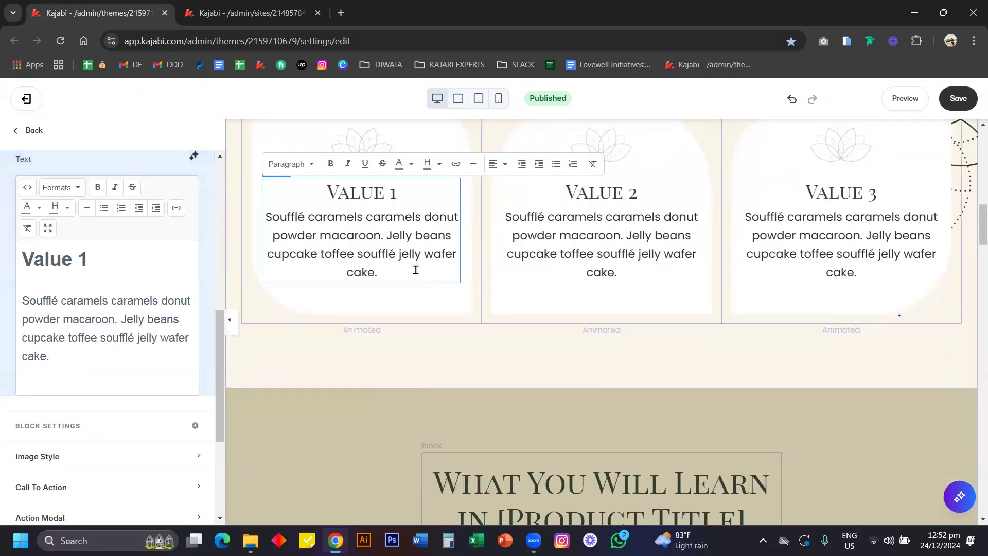
pyautogui.press('Return')
pyautogui.write('knaflanlf')
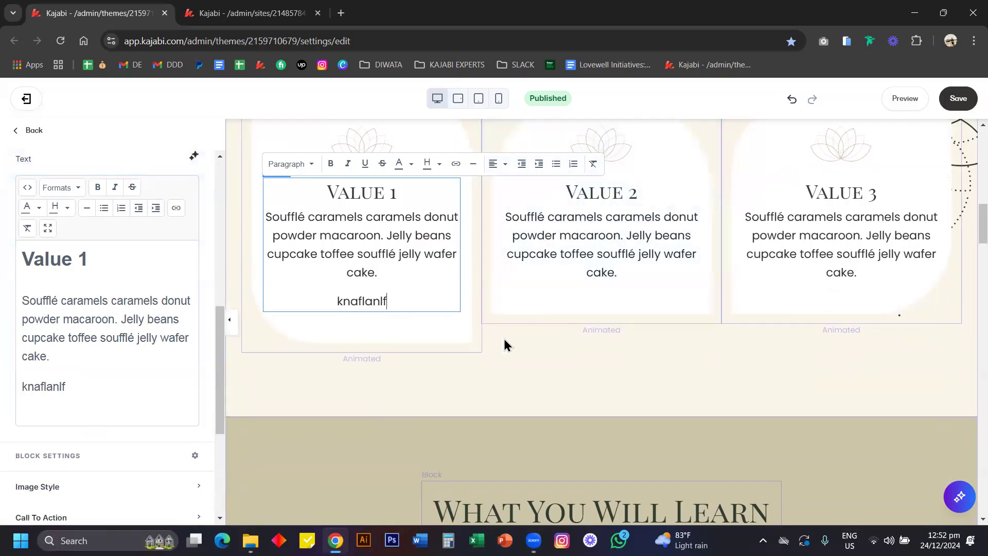
# Enable Equal Height Blocks in the Values section's desktop layout.
pyautogui.click(35, 131)
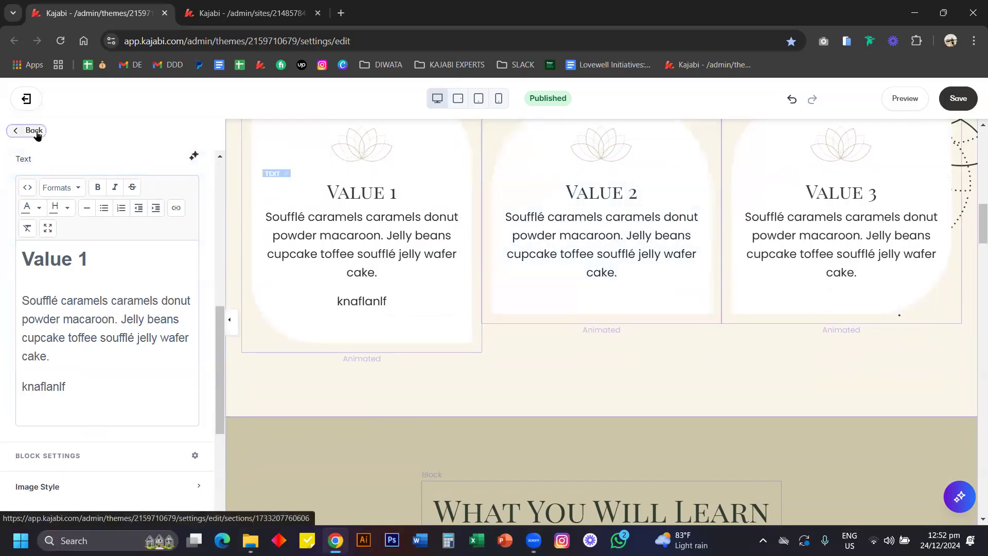
pyautogui.scroll(-2, 98, 404)
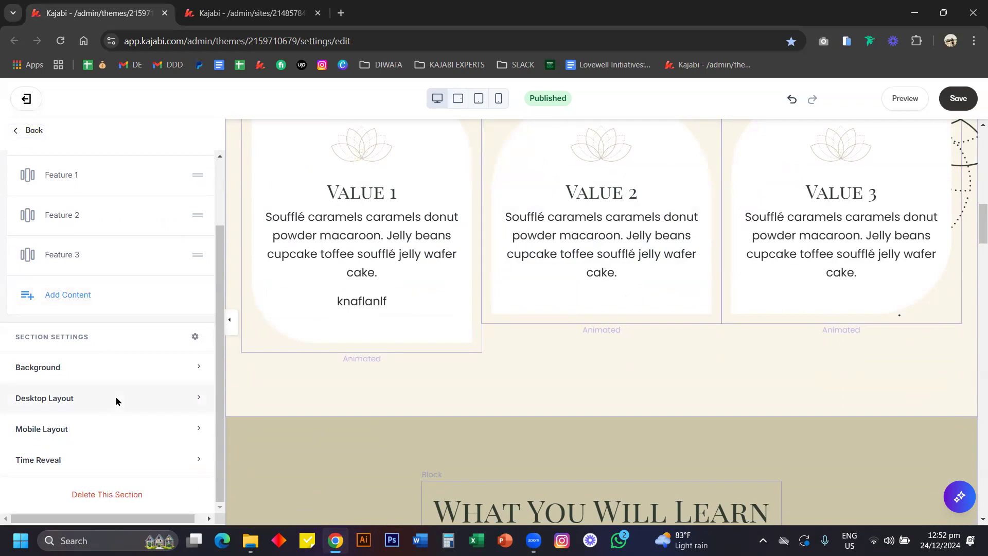
pyautogui.click(115, 396)
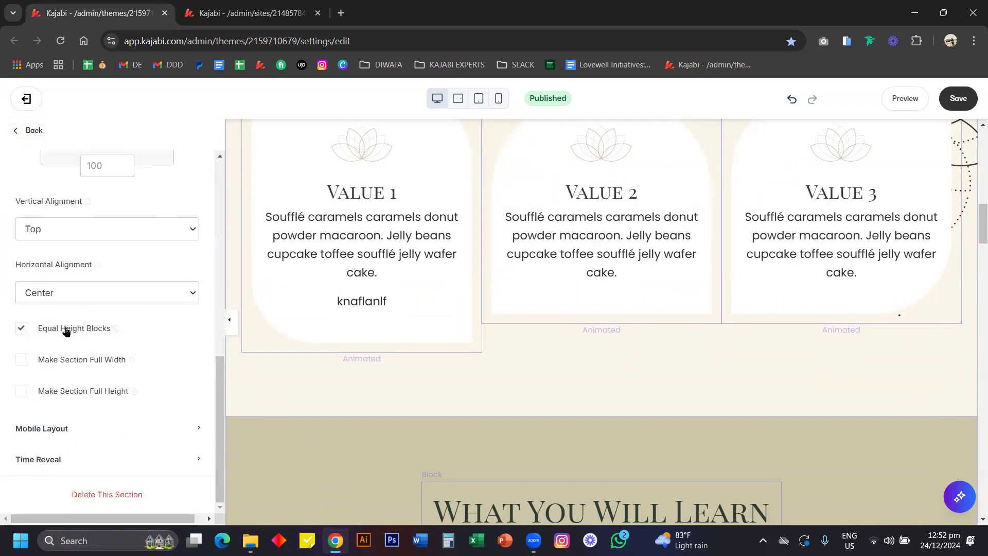
# Append "sgfasgs" to the test line in the Value 1 block and delete the whole line.
pyautogui.click(408, 299)
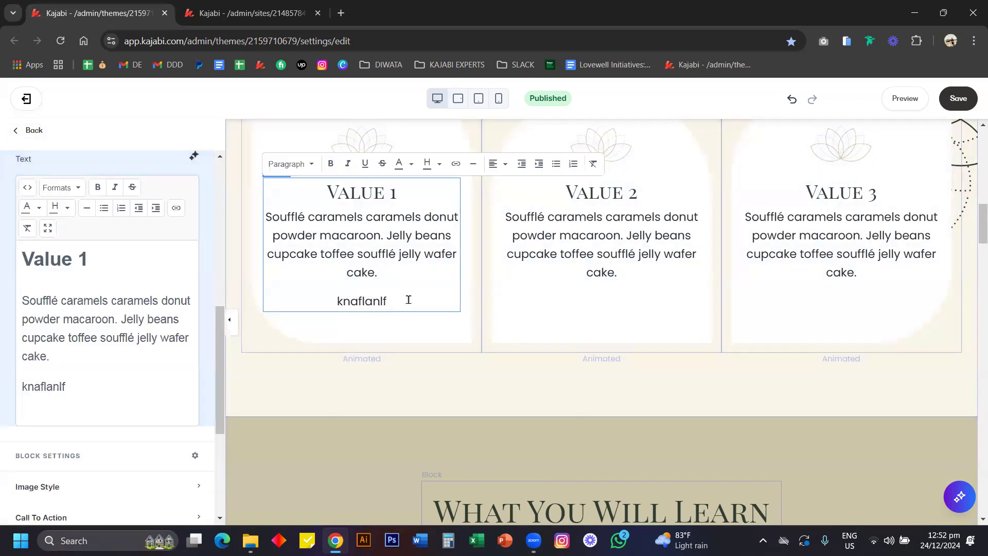
pyautogui.write('sgfasgs')
pyautogui.scroll(1, 408, 300)
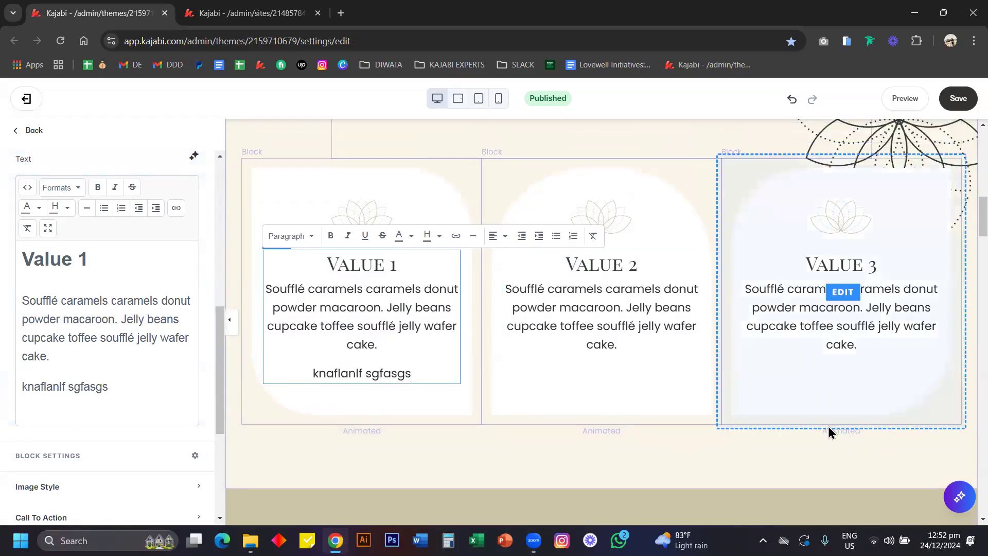
pyautogui.tripleClick(88, 379)
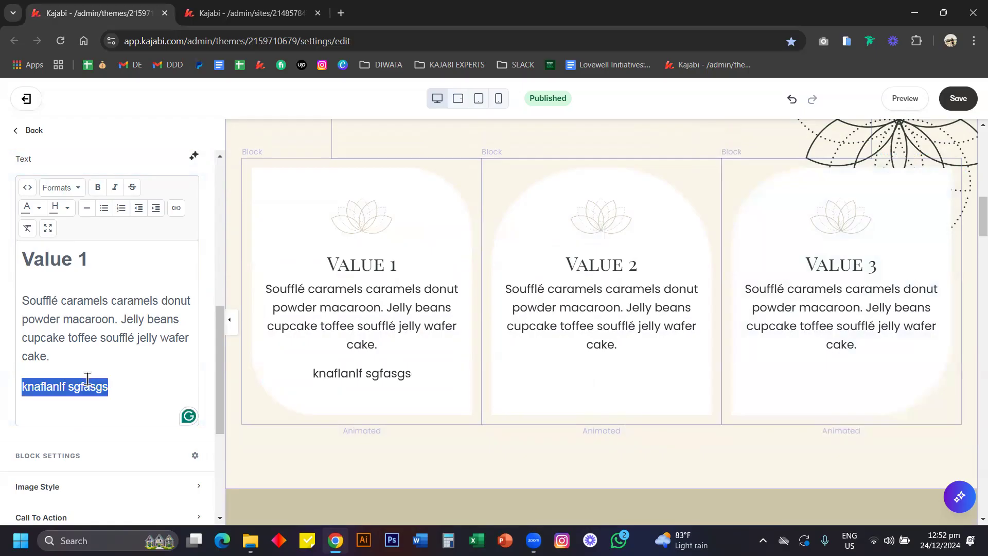
pyautogui.press('BackSpace')
# Try Top as the desktop vertical alignment of the What you'll learn section and undo that change.
pyautogui.scroll(-5, 296, 356)
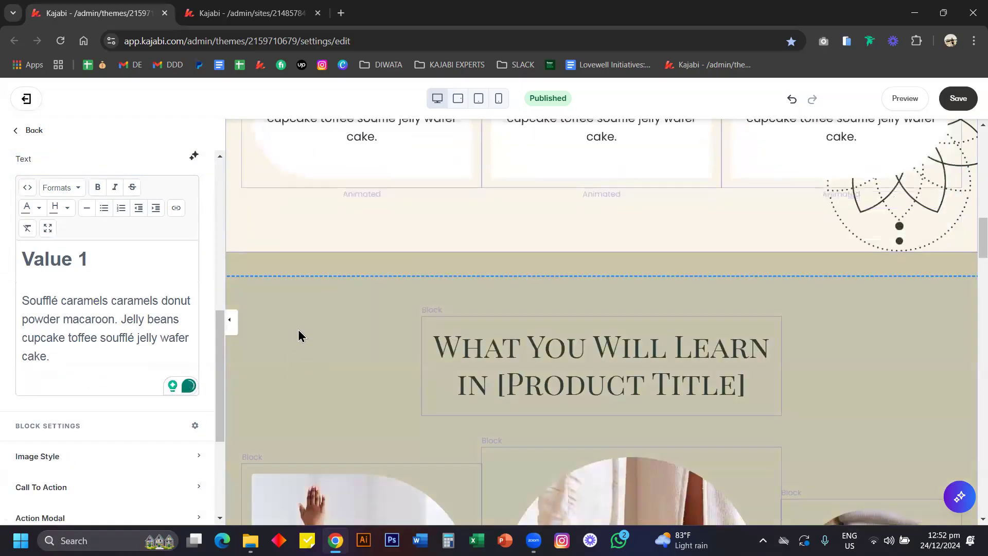
pyautogui.scroll(-5, 315, 353)
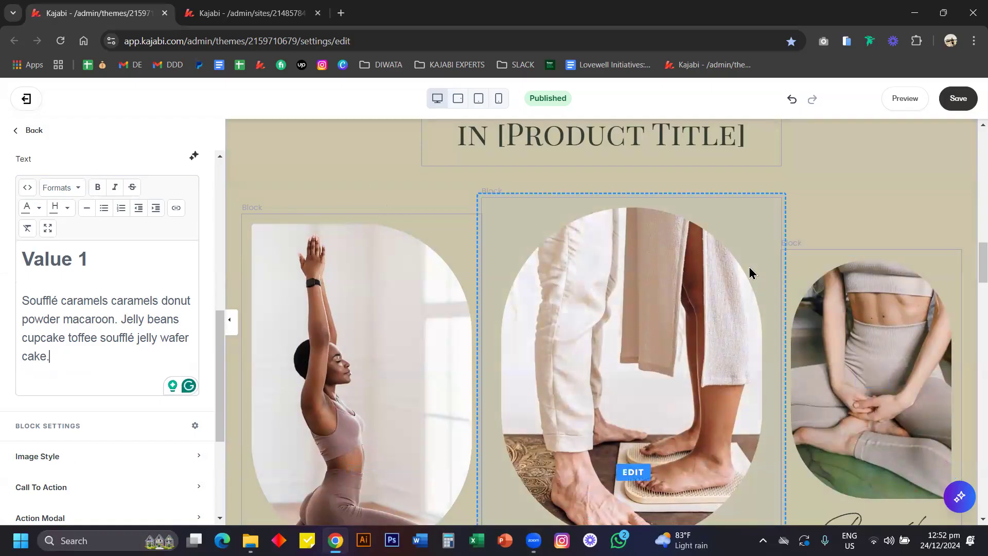
pyautogui.scroll(-3, 749, 267)
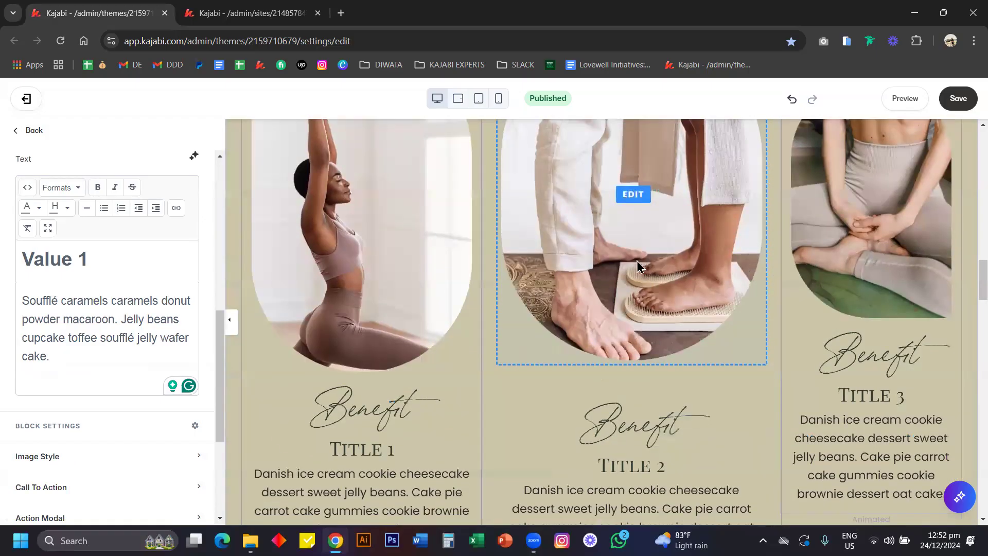
pyautogui.click(227, 352)
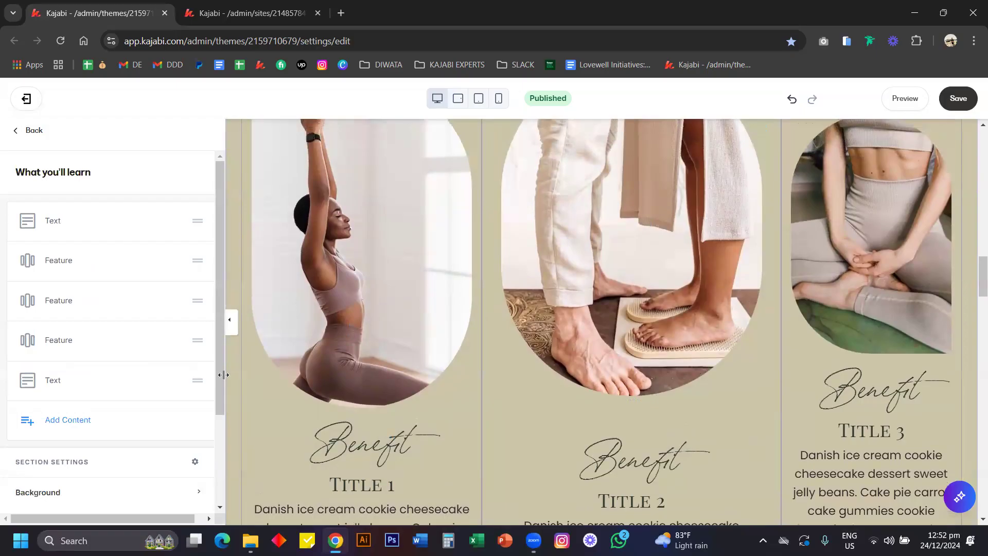
pyautogui.scroll(5, 230, 361)
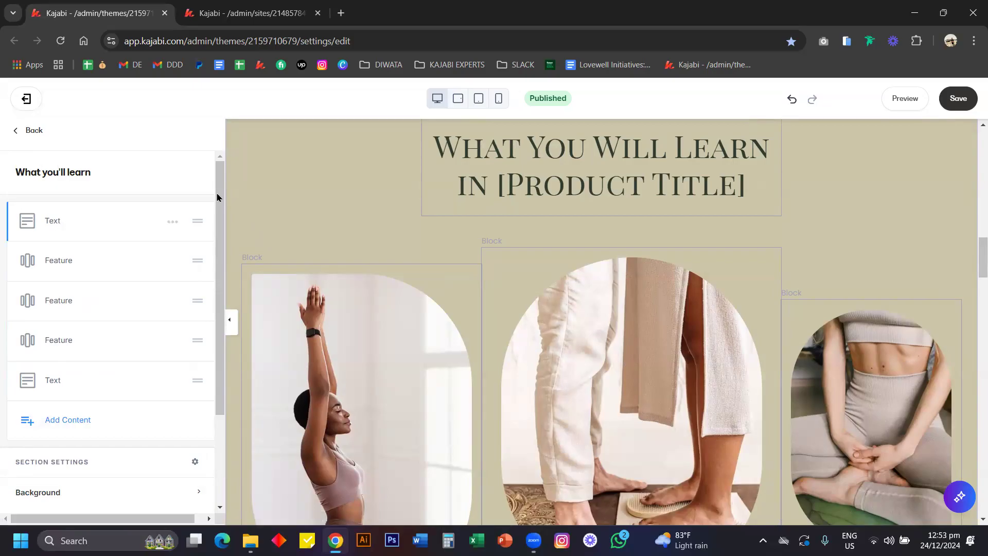
pyautogui.scroll(-3, 117, 330)
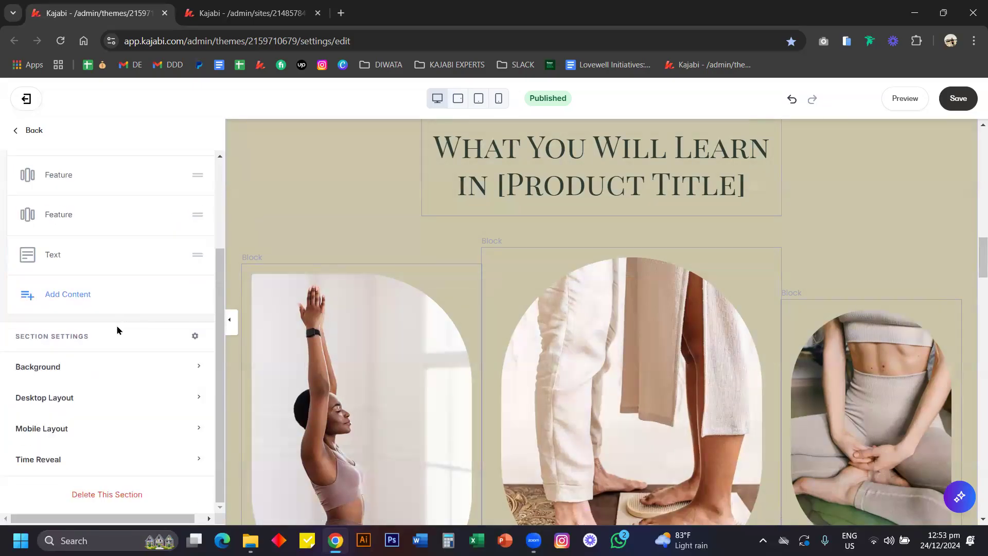
pyautogui.click(98, 396)
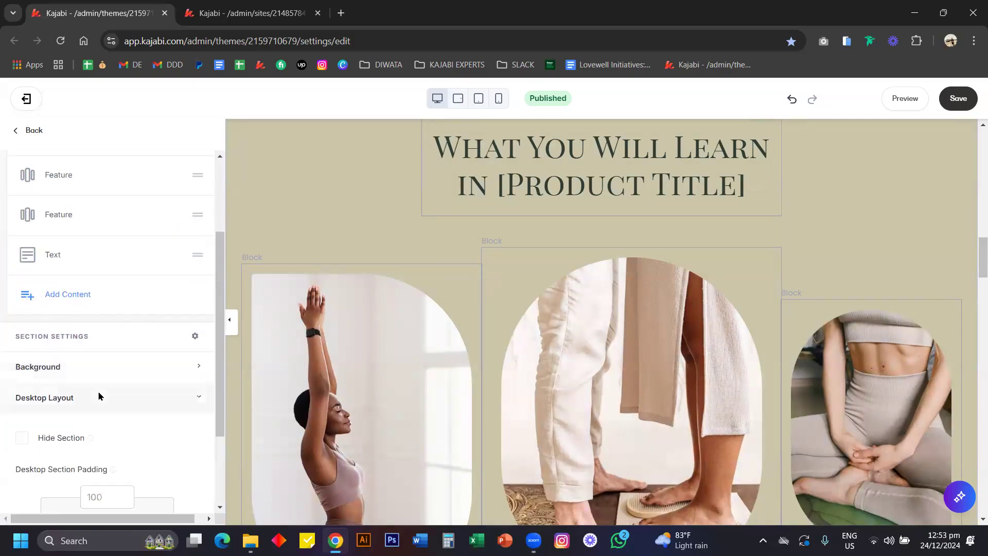
pyautogui.scroll(-5, 87, 402)
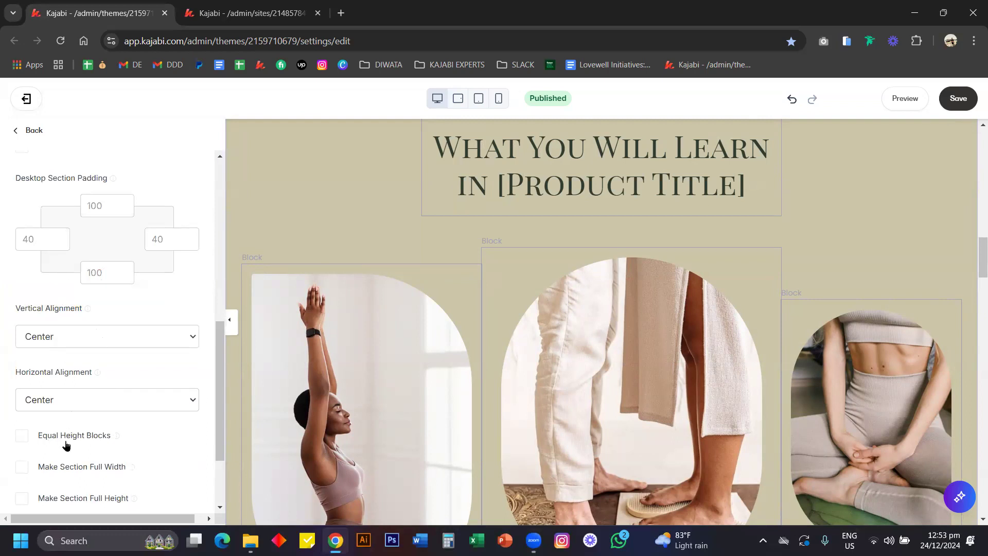
pyautogui.click(95, 340)
pyautogui.click(66, 357)
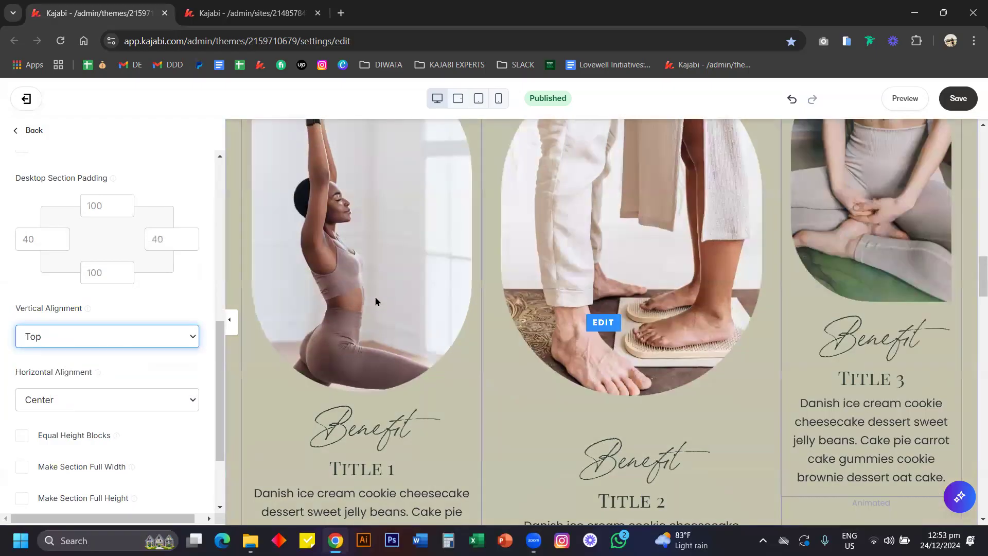
pyautogui.scroll(3, 376, 301)
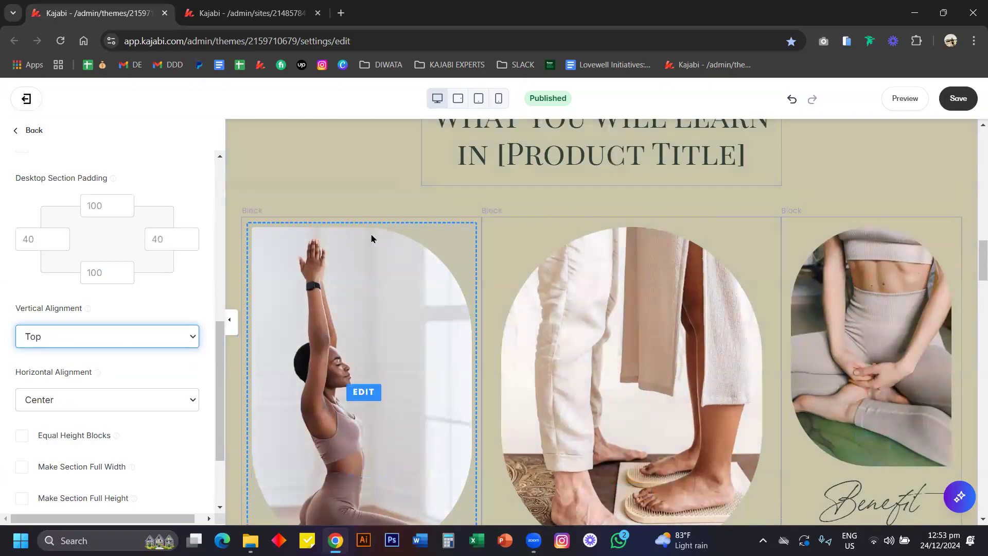
pyautogui.hotkey('ctrl', 'z')
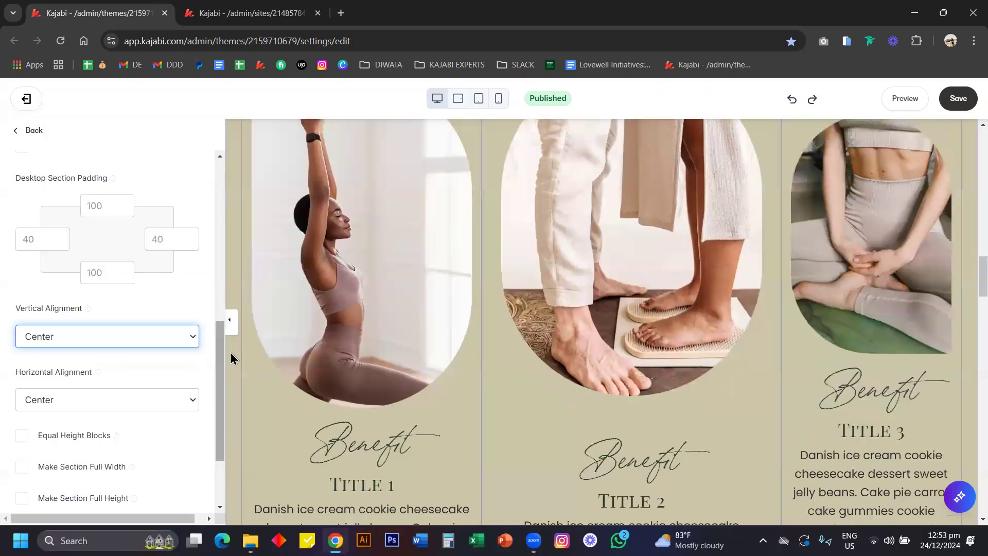
# Check the column width of each of the three image blocks in the What You Will Learn section.
pyautogui.scroll(3, 467, 358)
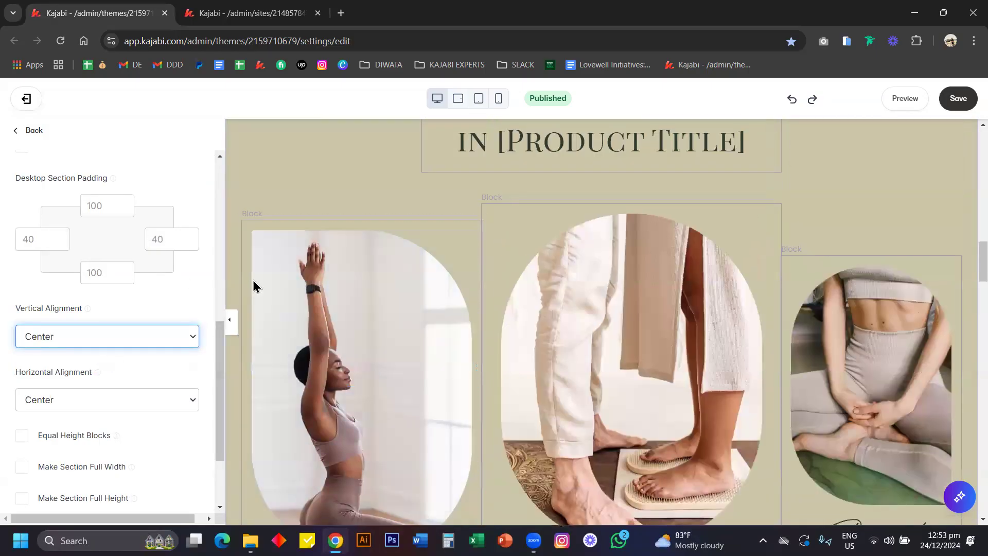
pyautogui.click(396, 303)
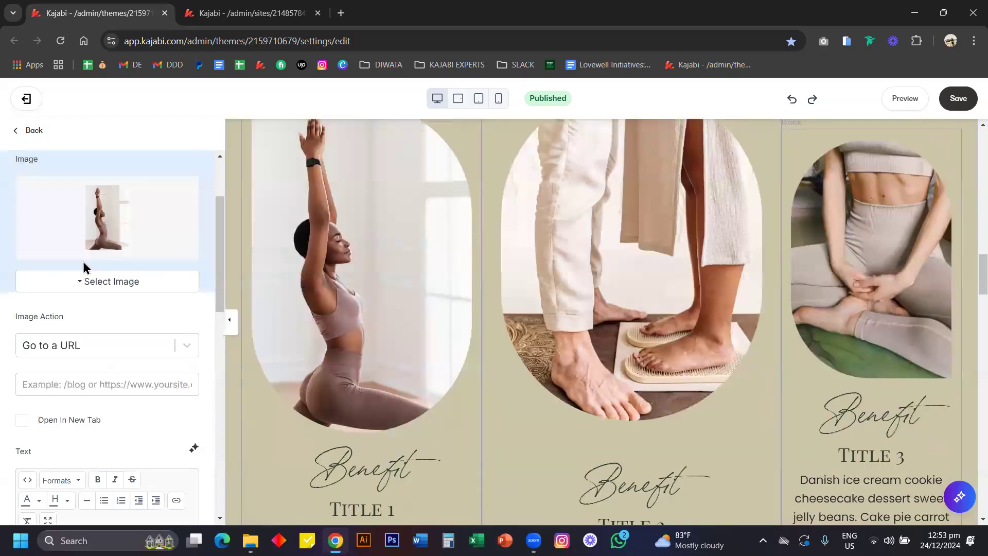
pyautogui.scroll(2, 84, 265)
pyautogui.click(603, 266)
pyautogui.scroll(2, 36, 278)
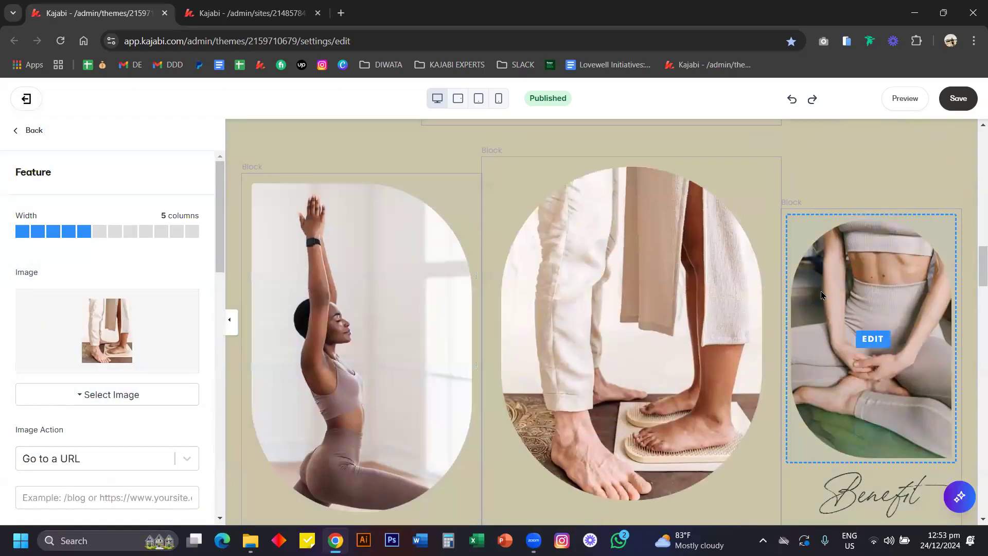
pyautogui.click(820, 291)
pyautogui.scroll(2, 49, 242)
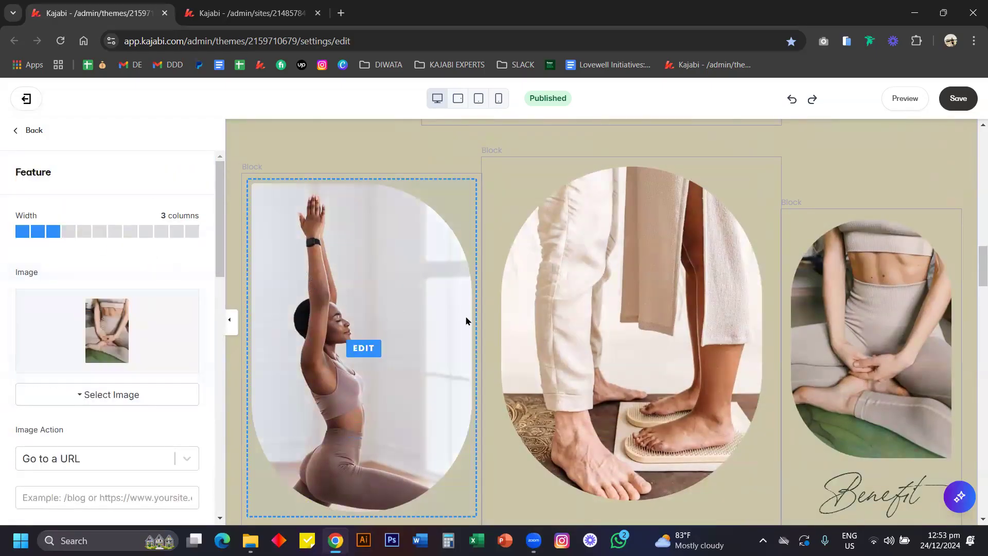
pyautogui.scroll(-3, 466, 321)
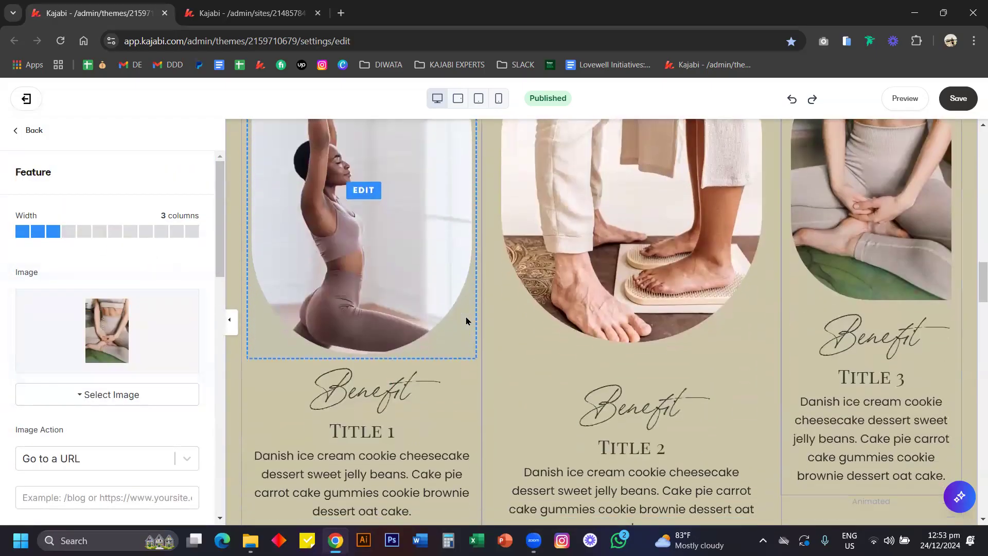
pyautogui.click(389, 273)
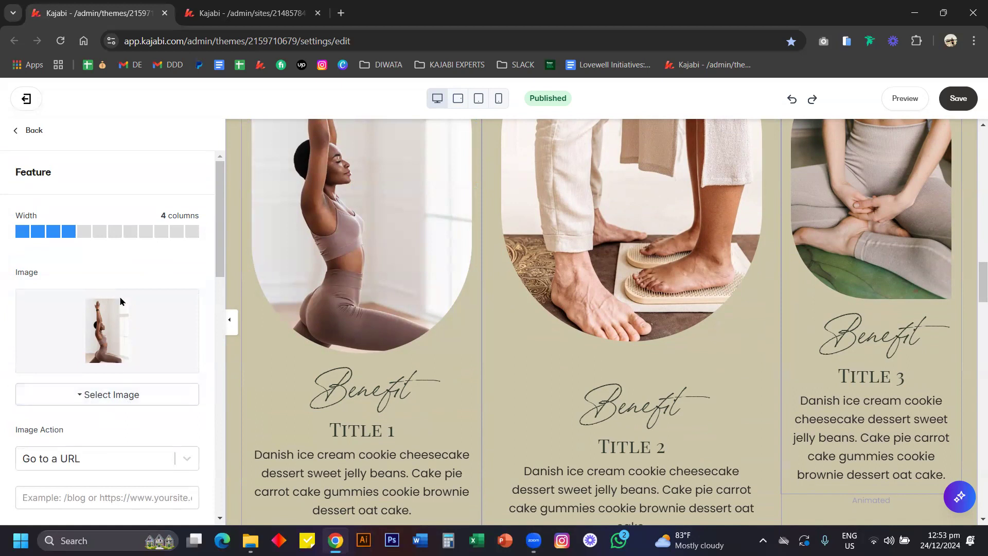
pyautogui.scroll(5, 257, 233)
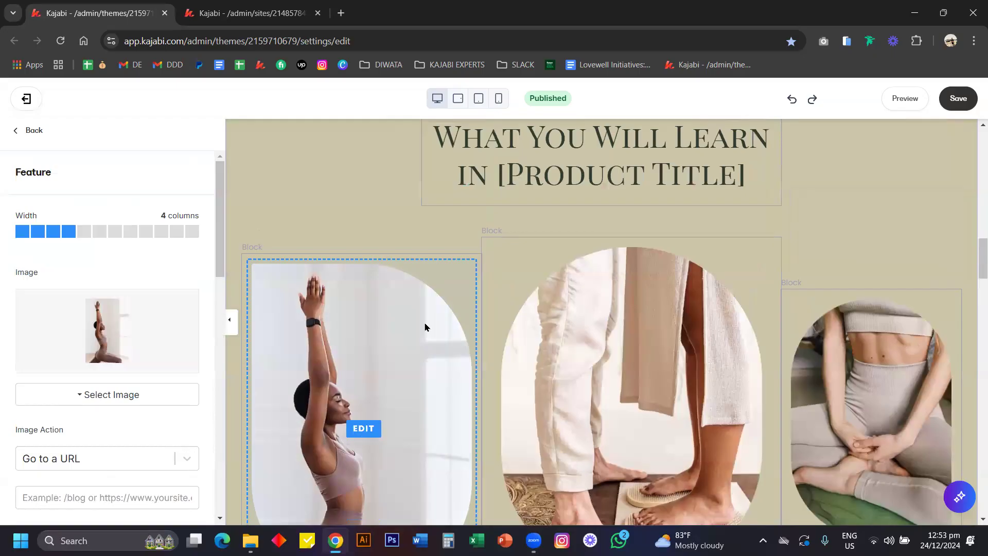
# Open the page's custom CSS code, enlarge its editor and find the Hero Image Block radius rule.
pyautogui.click(31, 131)
pyautogui.click(31, 132)
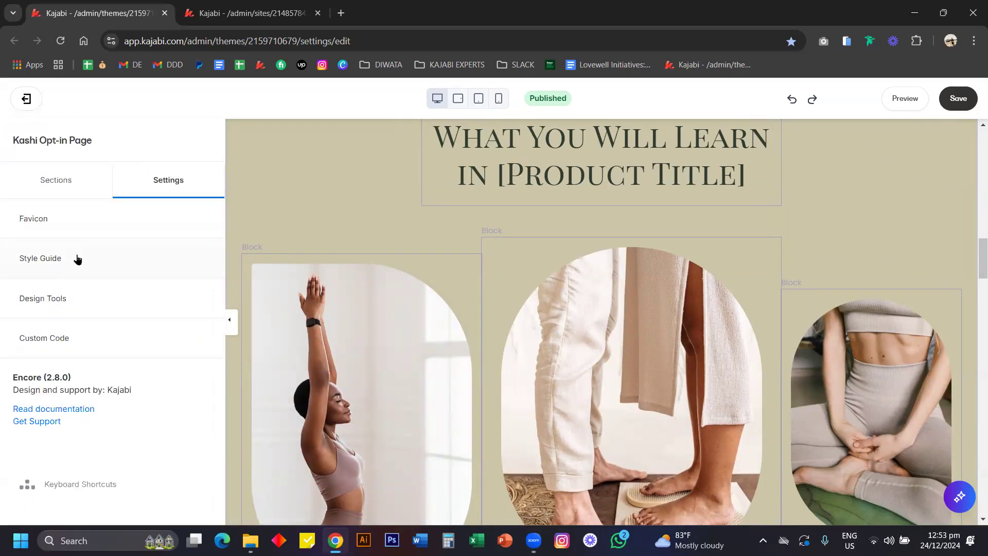
pyautogui.click(84, 337)
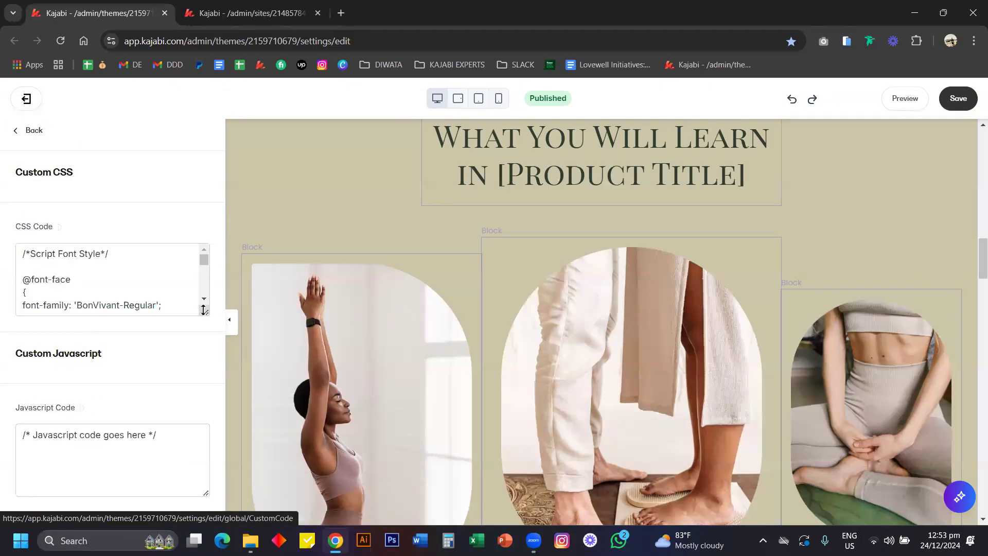
pyautogui.moveTo(203, 309); pyautogui.dragTo(196, 480)
pyautogui.scroll(-10, 158, 431)
pyautogui.scroll(-8, 158, 432)
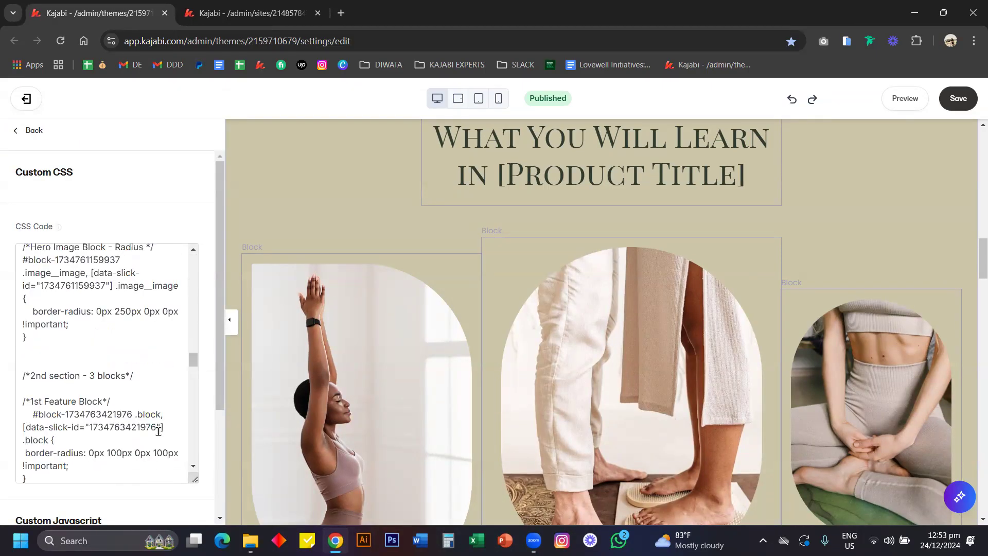
# Compare the border-radius rules of the three 2nd-section feature blocks in the CSS with the Value blocks on the page.
pyautogui.scroll(3, 158, 431)
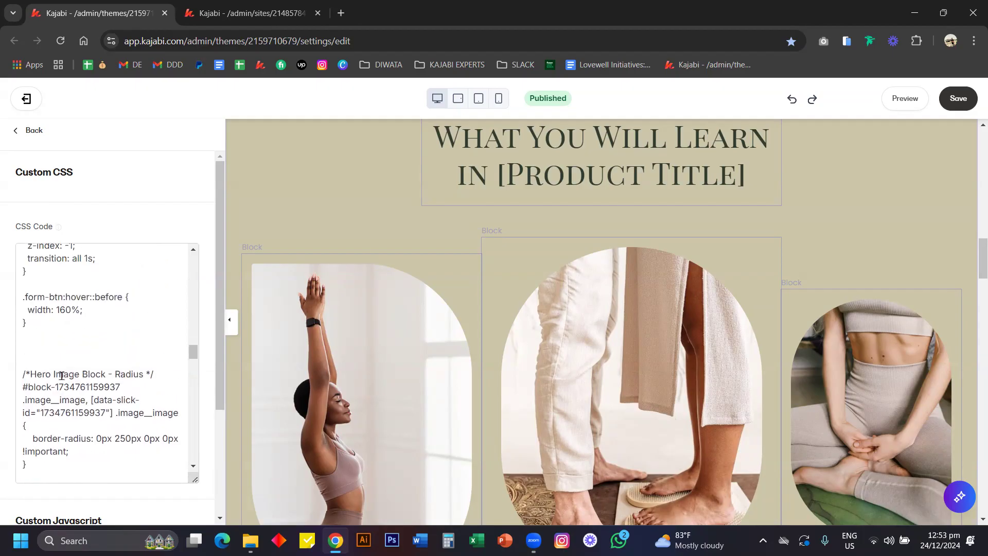
pyautogui.scroll(-3, 112, 383)
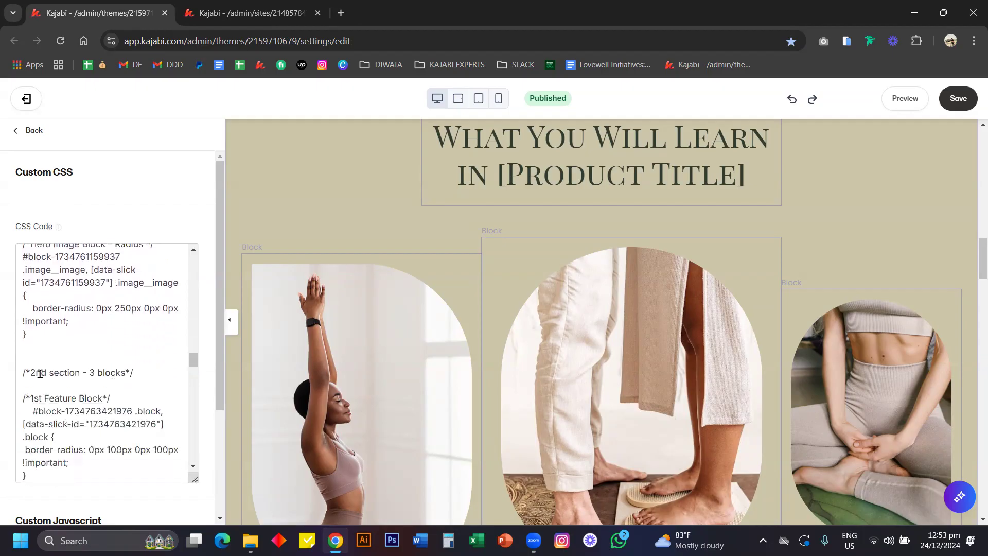
pyautogui.scroll(7, 431, 292)
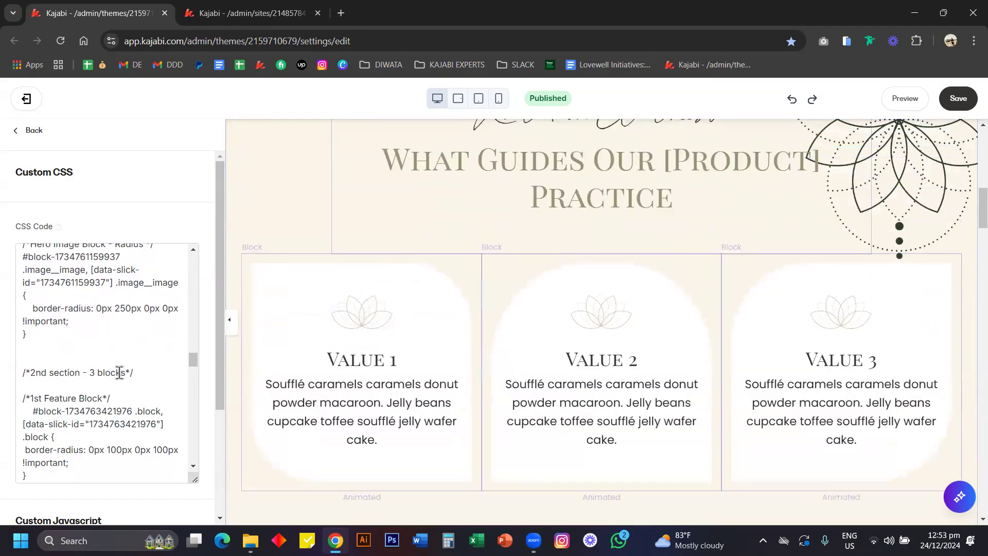
pyautogui.scroll(-2, 137, 380)
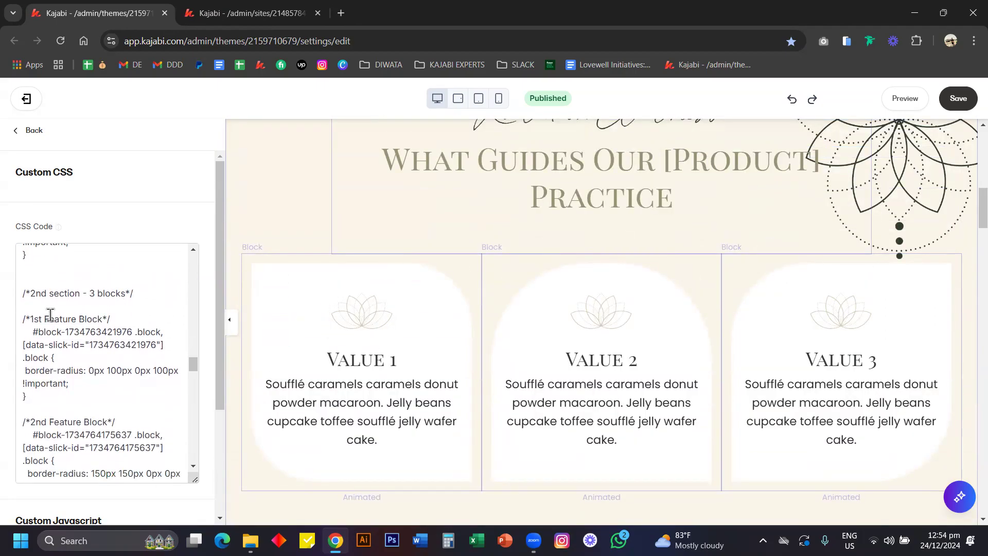
pyautogui.scroll(-1, 138, 404)
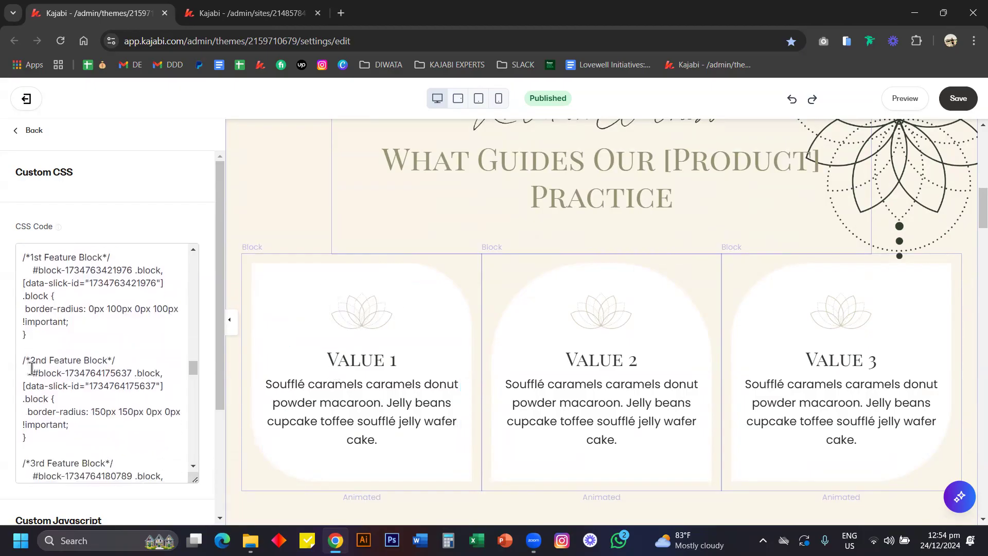
pyautogui.scroll(-2, 153, 385)
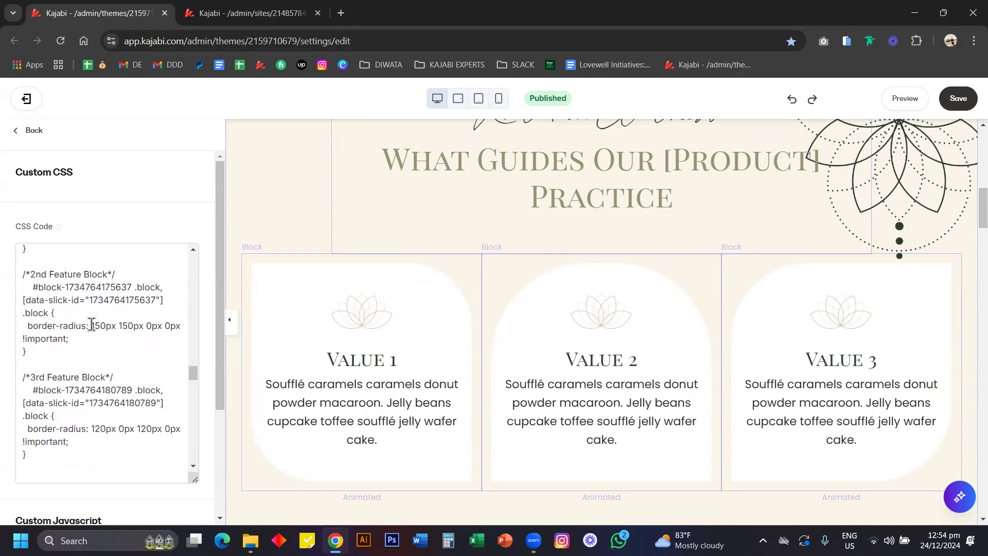
pyautogui.scroll(2, 126, 337)
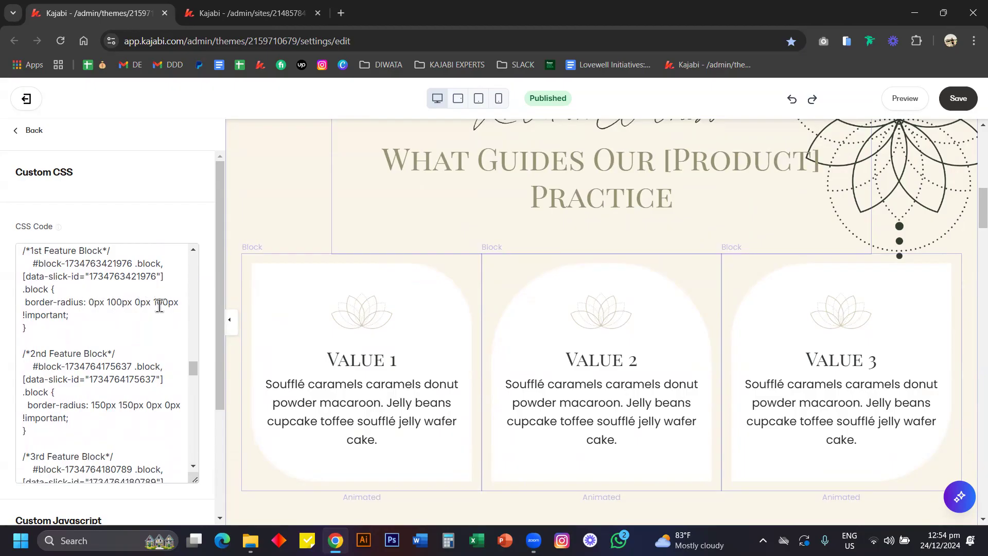
# Examine the 1st image block's border-radius rule in the What You'll Learn Section CSS against the first image on the page.
pyautogui.scroll(-3, 158, 304)
pyautogui.scroll(-5, 364, 313)
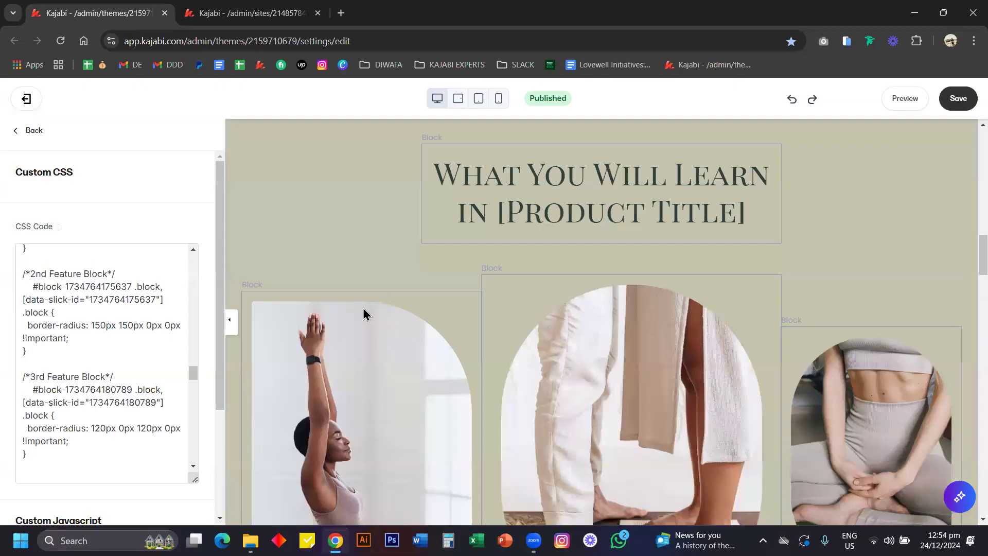
pyautogui.scroll(-3, 364, 313)
pyautogui.scroll(-3, 146, 372)
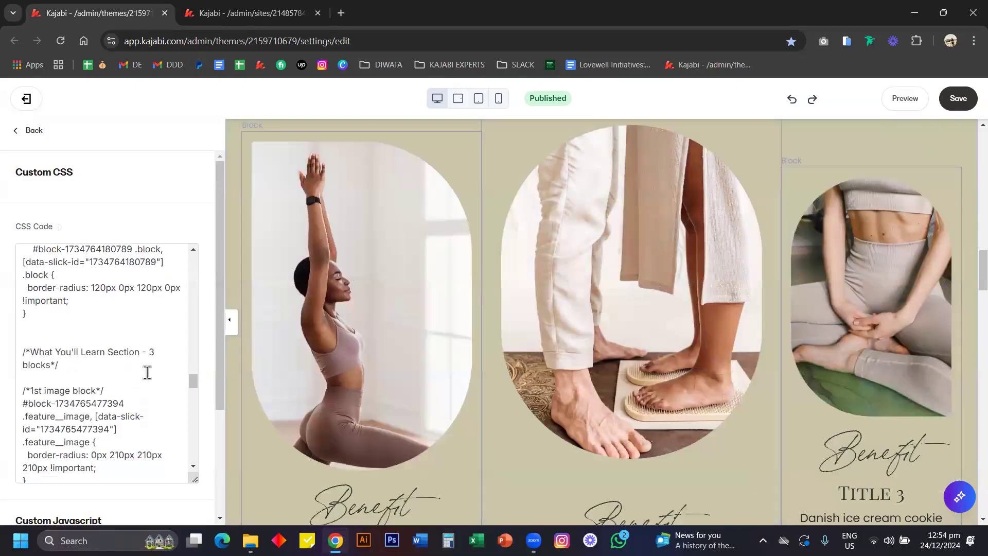
pyautogui.scroll(5, 455, 312)
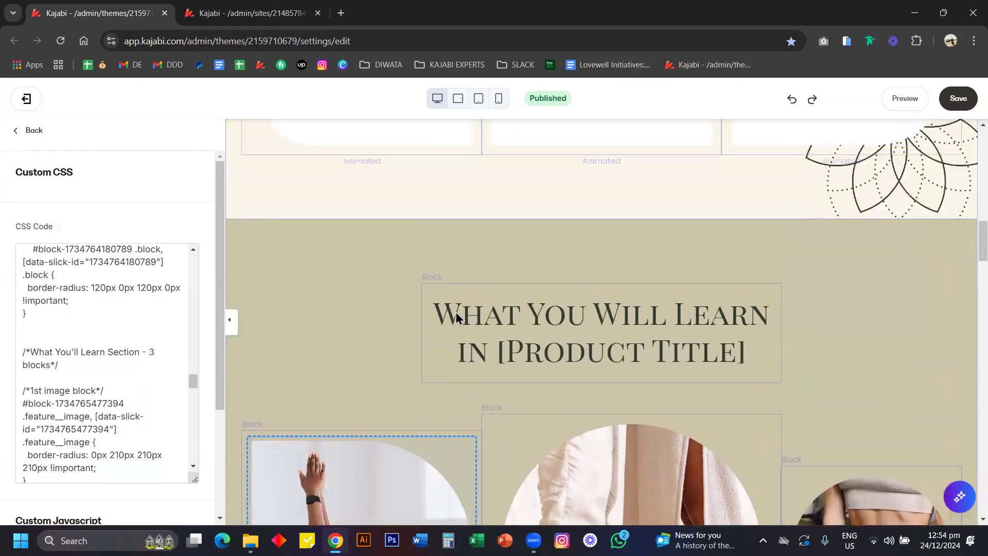
pyautogui.scroll(-5, 455, 312)
pyautogui.scroll(-1, 145, 377)
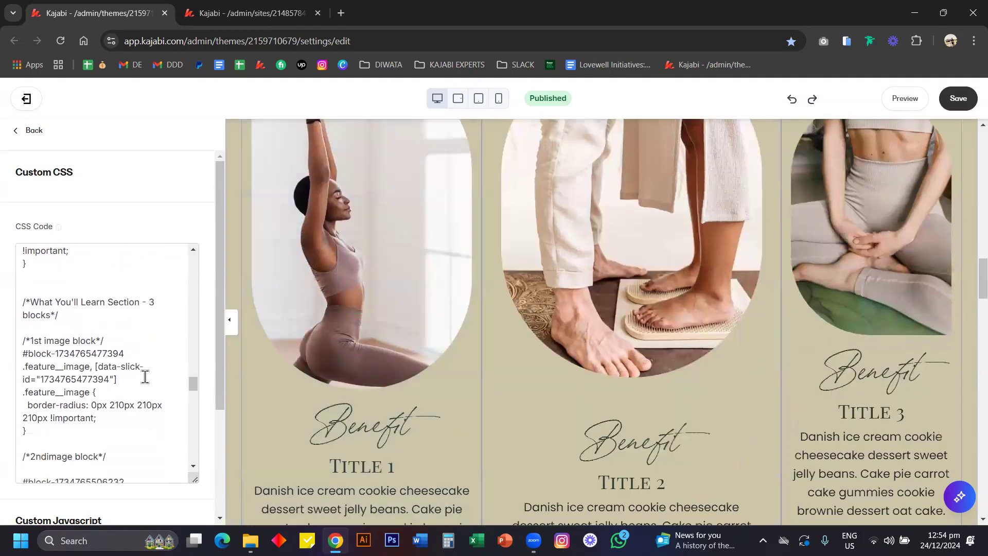
pyautogui.scroll(-1, 145, 376)
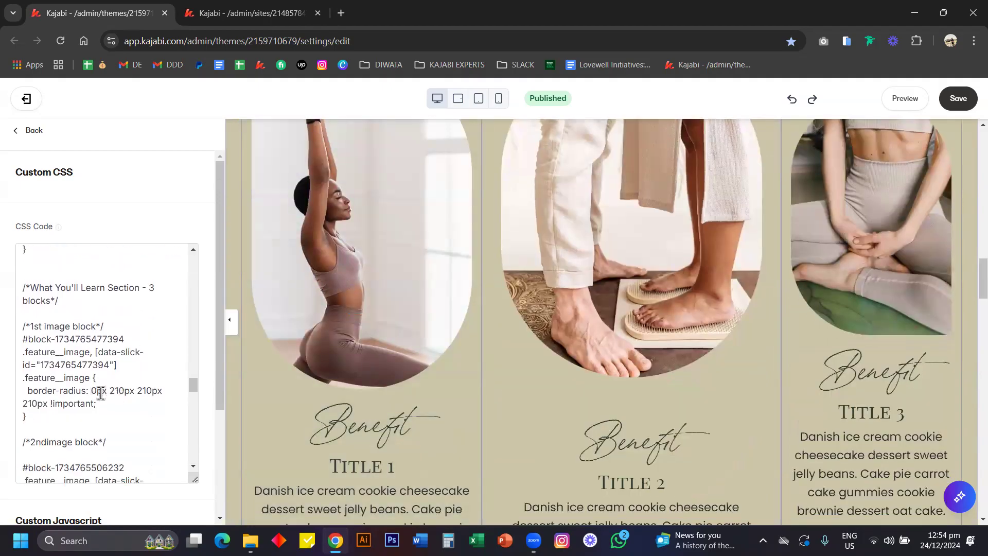
pyautogui.scroll(2, 426, 380)
pyautogui.scroll(-2, 426, 380)
pyautogui.scroll(2, 426, 380)
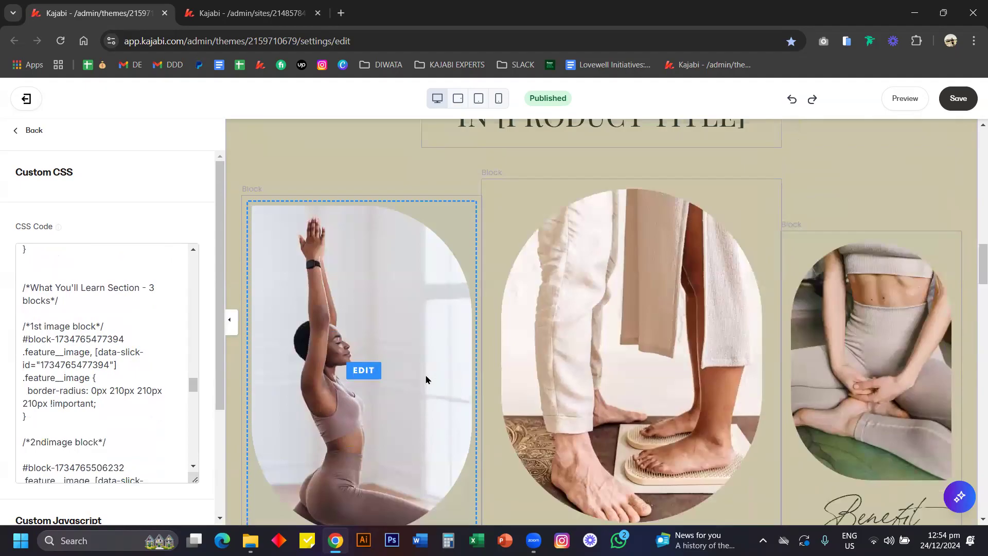
pyautogui.scroll(-1, 396, 262)
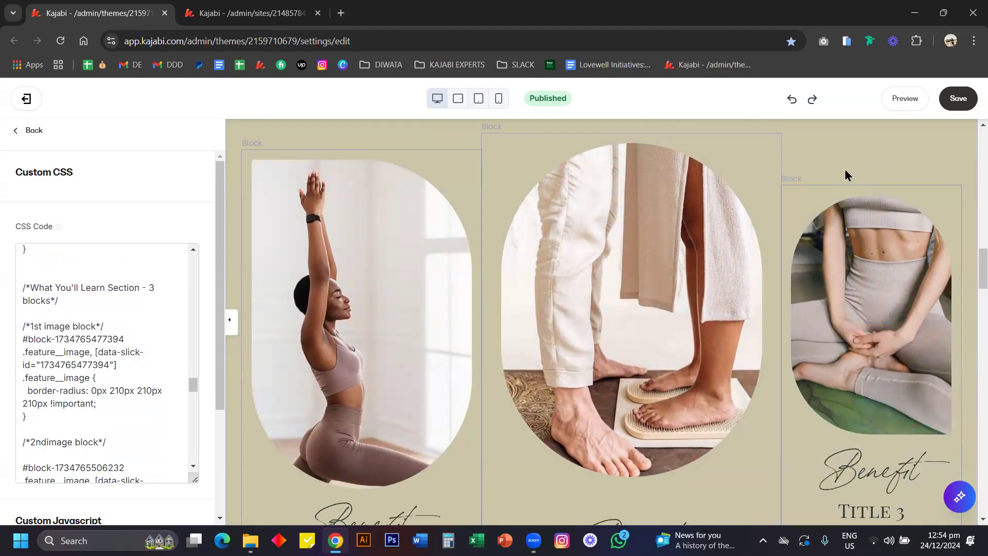
# Review the border-radius rules for the 2nd and 3rd image blocks in the What You'll Learn Section CSS.
pyautogui.scroll(-3, 65, 414)
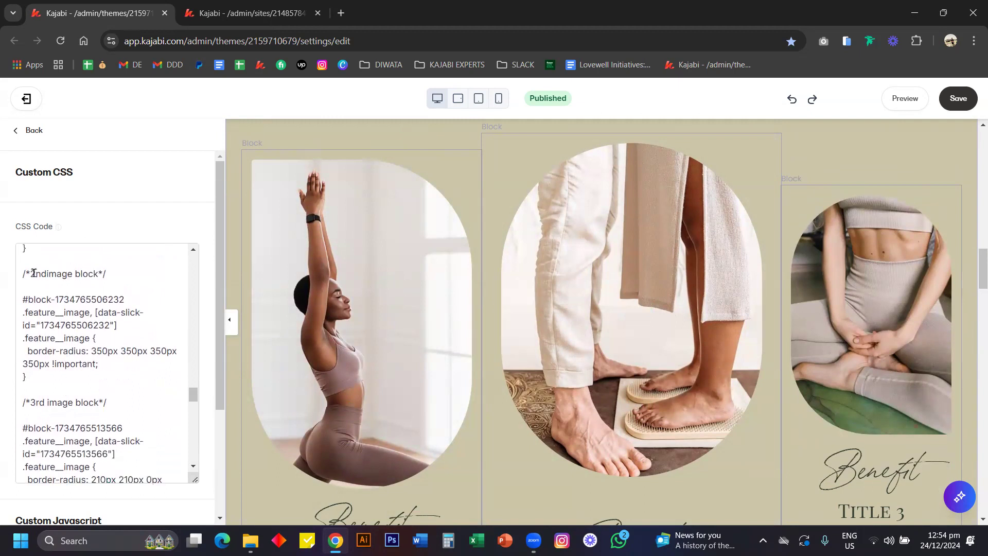
pyautogui.scroll(4, 161, 374)
pyautogui.scroll(-3, 161, 375)
pyautogui.scroll(-3, 161, 374)
pyautogui.scroll(2, 161, 375)
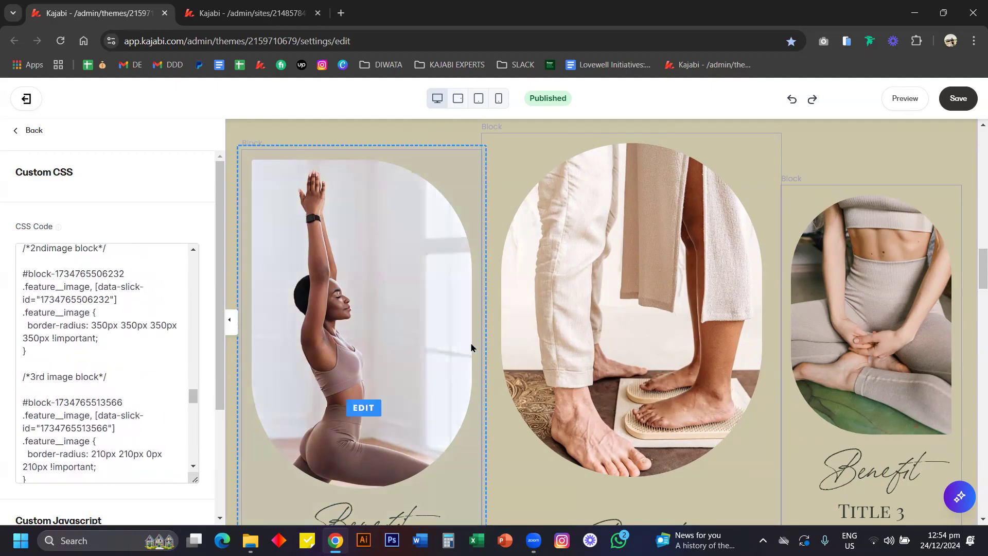
# Try Heading 3 on the "Benefit" text above Title 1, and set it to Heading 2.
pyautogui.scroll(-2, 472, 348)
pyautogui.click(386, 357)
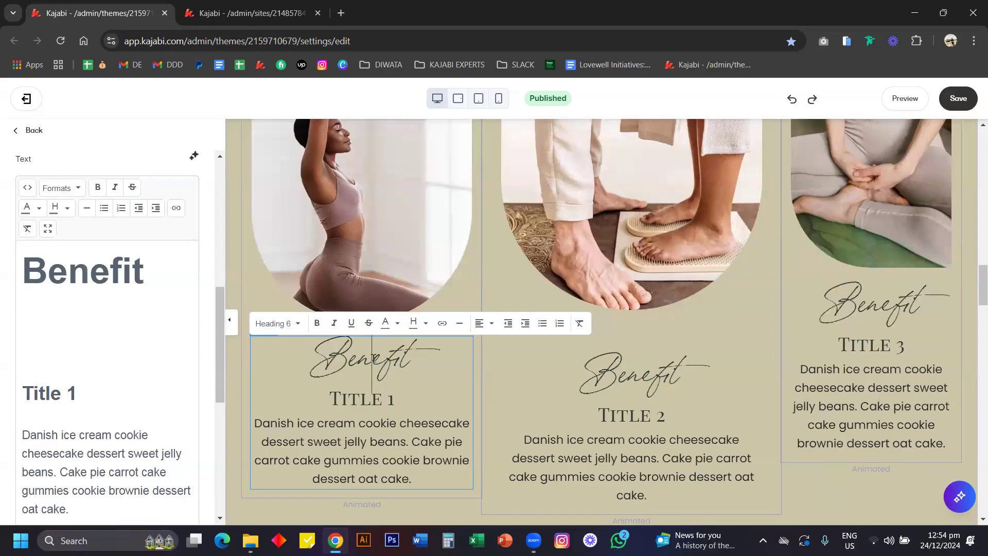
pyautogui.doubleClick(373, 359)
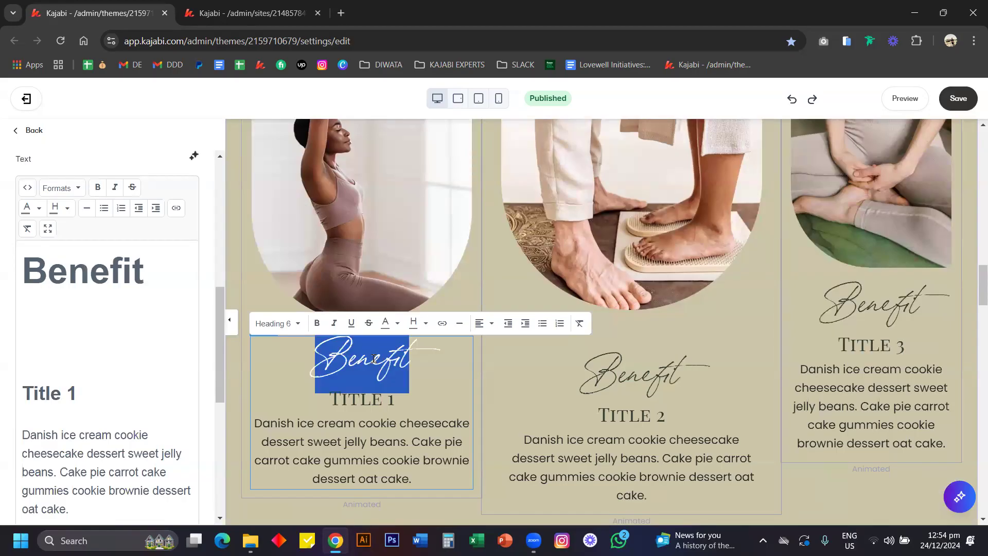
pyautogui.click(295, 329)
pyautogui.click(301, 401)
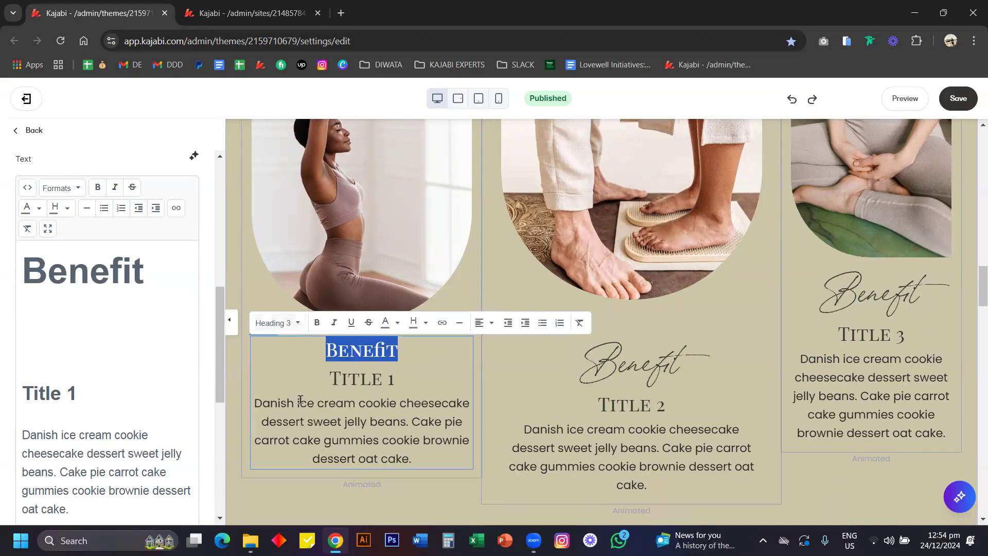
pyautogui.click(286, 325)
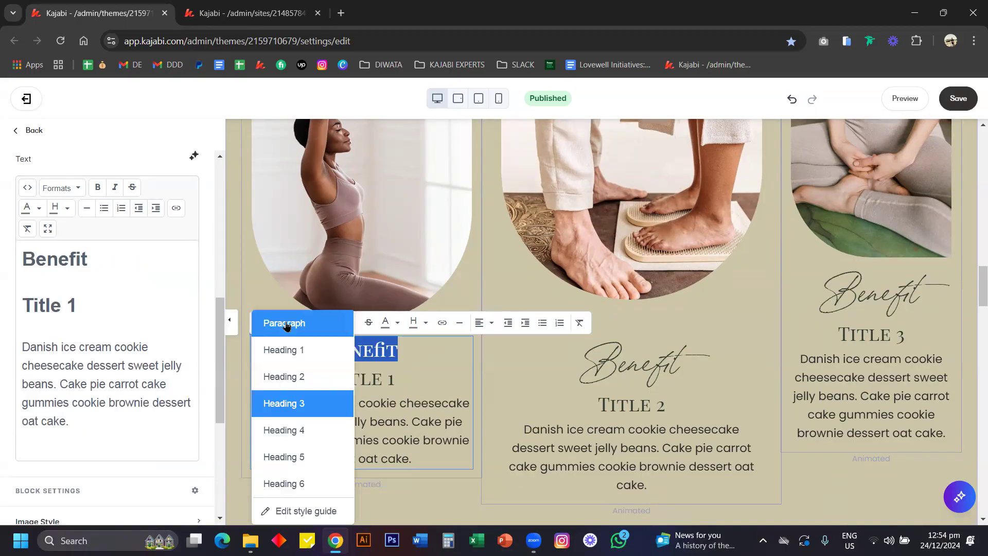
pyautogui.click(299, 379)
# Delete the "Title 1" heading from the first Benefit block and set the description text beneath it to Paragraph.
pyautogui.tripleClick(358, 381)
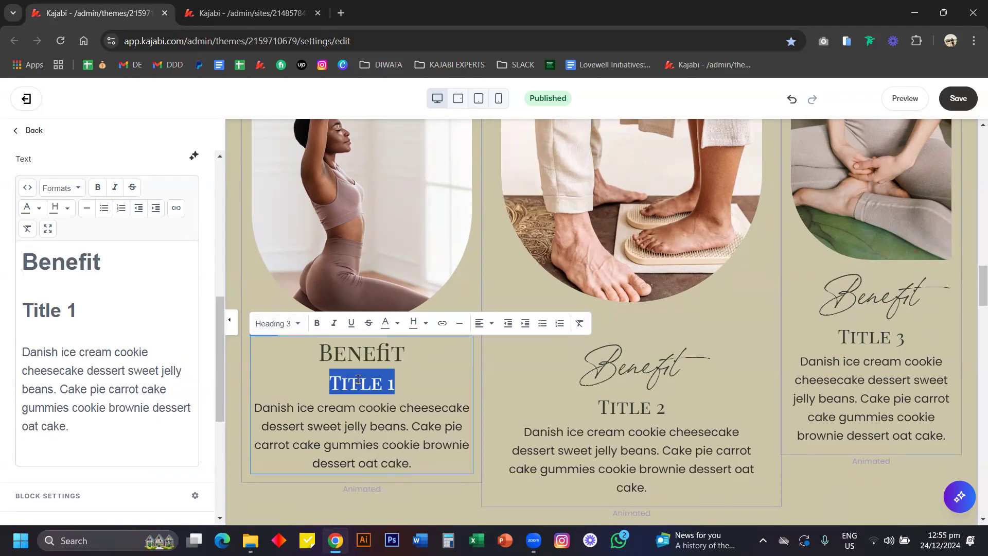
pyautogui.press('BackSpace')
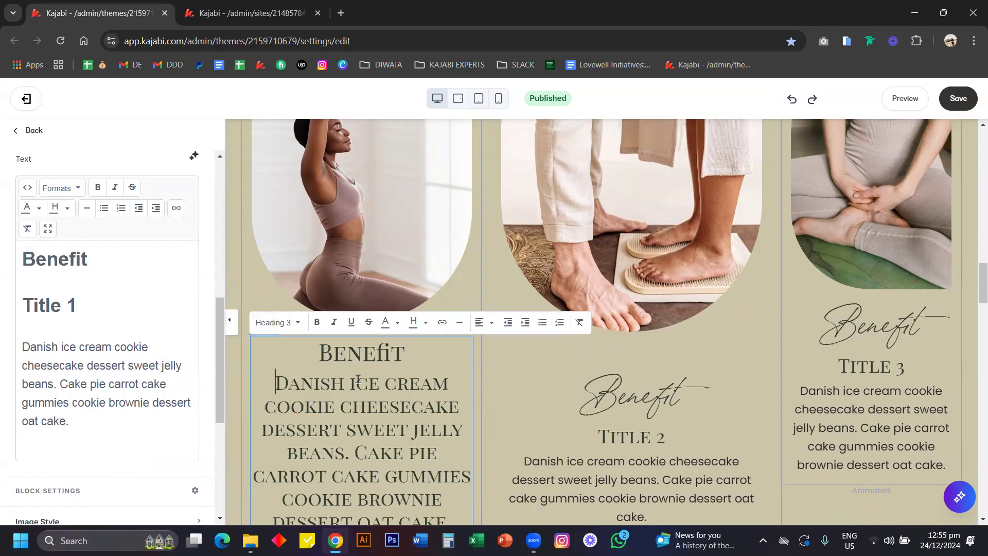
pyautogui.tripleClick(338, 392)
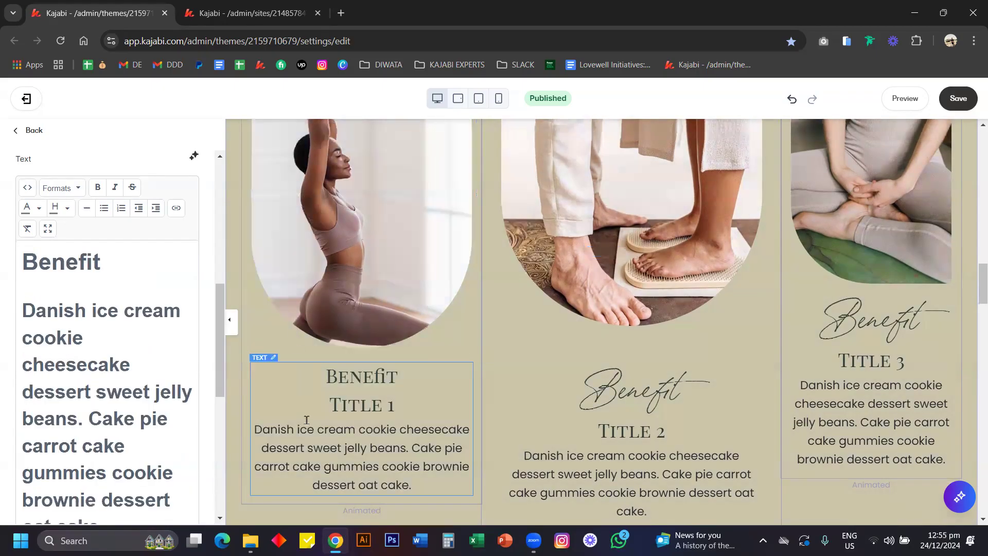
pyautogui.doubleClick(356, 401)
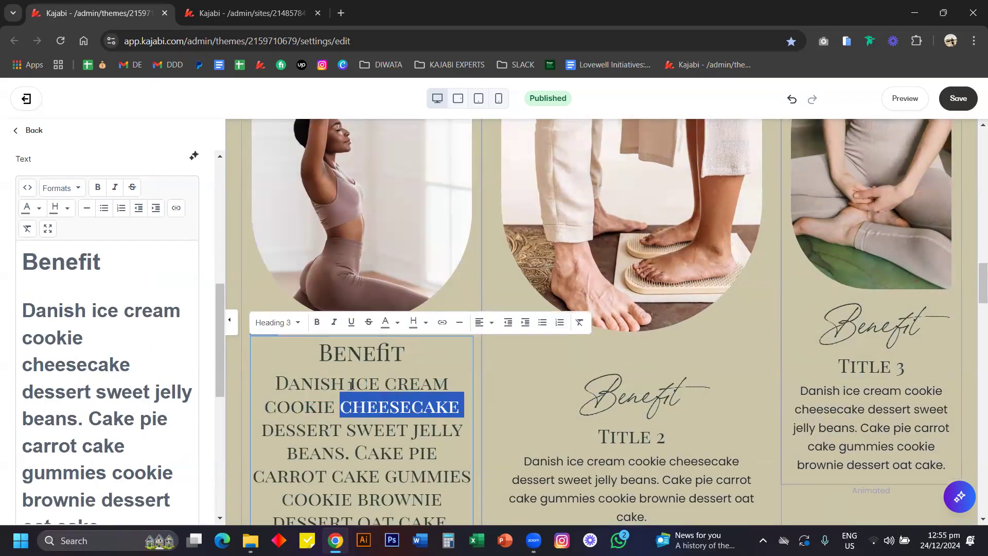
pyautogui.tripleClick(299, 391)
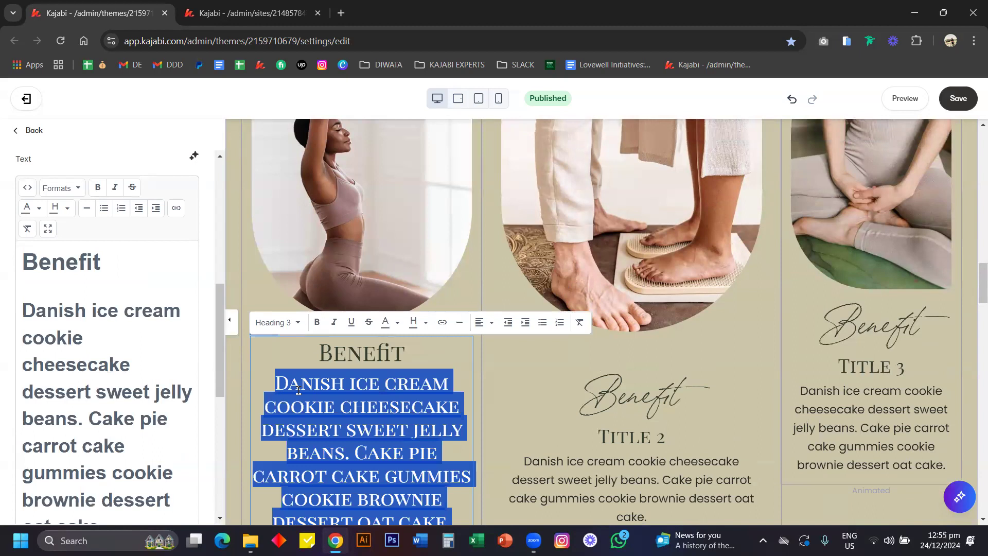
pyautogui.click(291, 328)
pyautogui.click(312, 327)
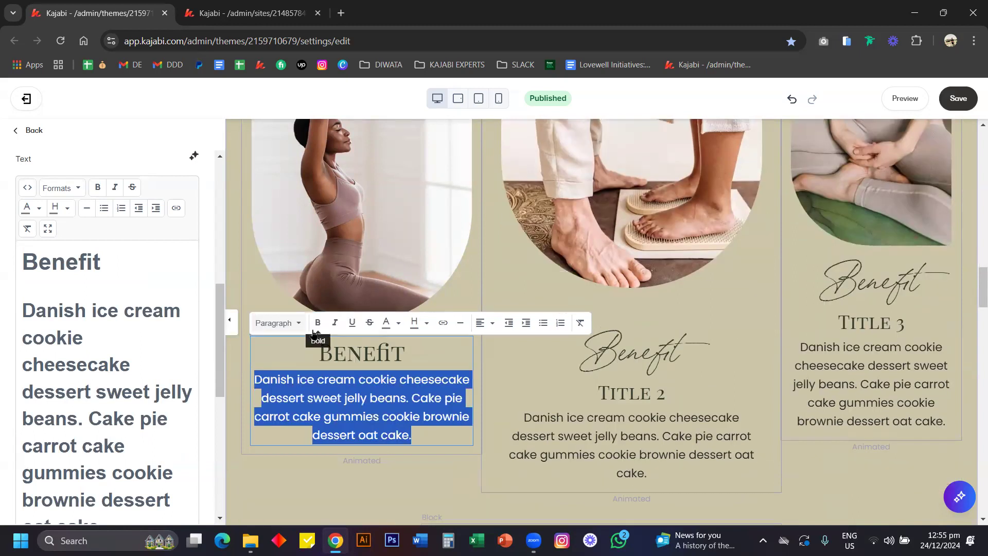
pyautogui.click(338, 375)
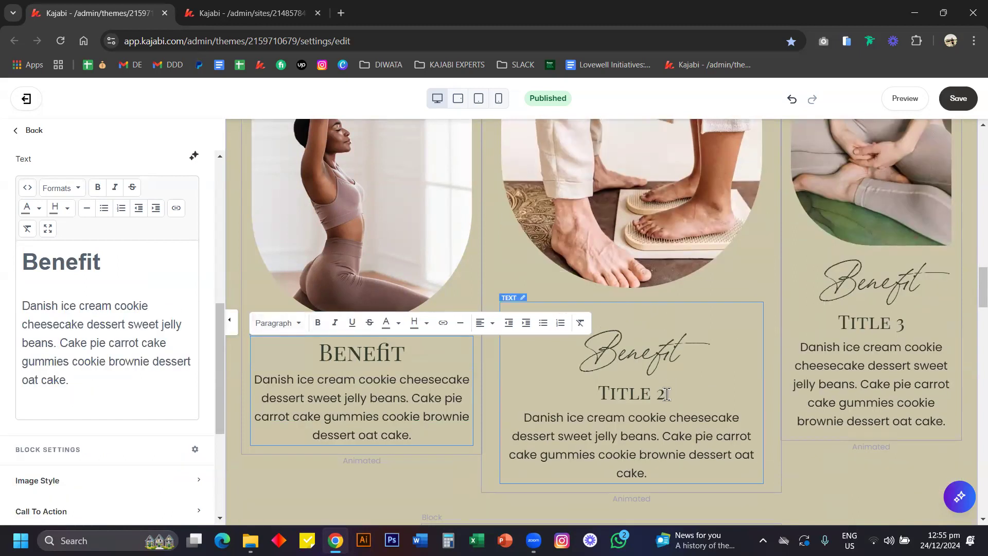
# Open the About section below the What you'll learn section and review its background media type and background image settings.
pyautogui.scroll(-6, 601, 395)
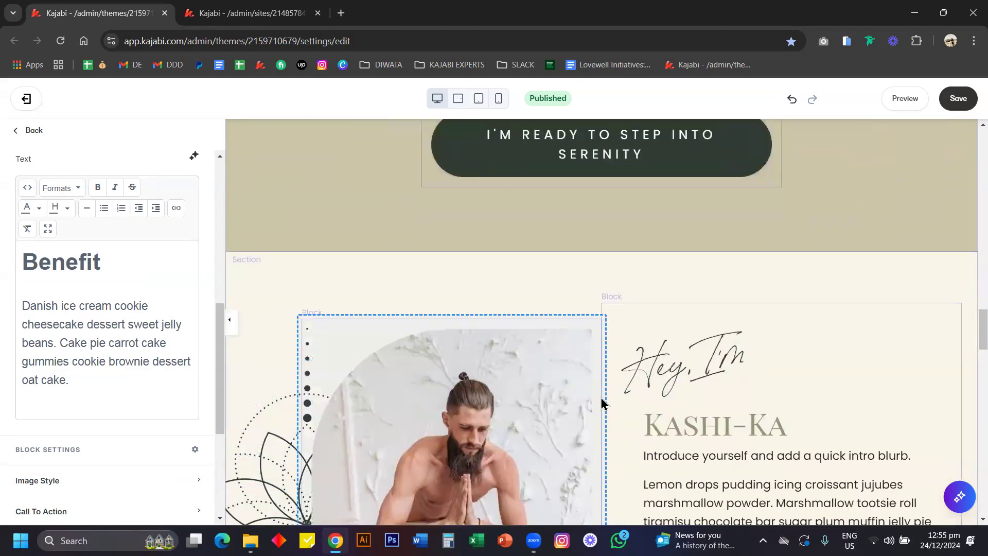
pyautogui.scroll(-5, 601, 402)
pyautogui.scroll(3, 602, 404)
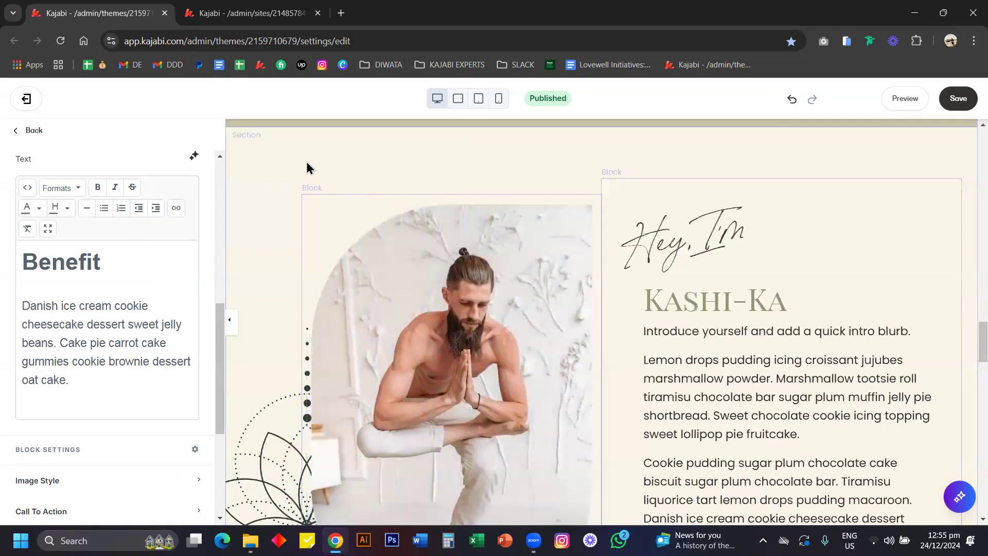
pyautogui.click(249, 172)
pyautogui.scroll(-2, 261, 257)
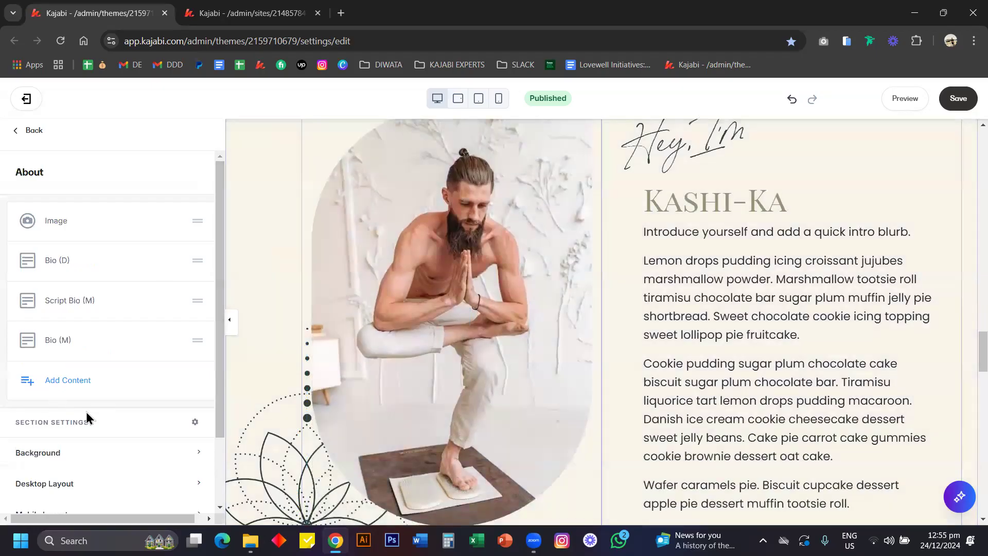
pyautogui.scroll(-2, 86, 416)
pyautogui.click(113, 370)
pyautogui.scroll(-3, 114, 370)
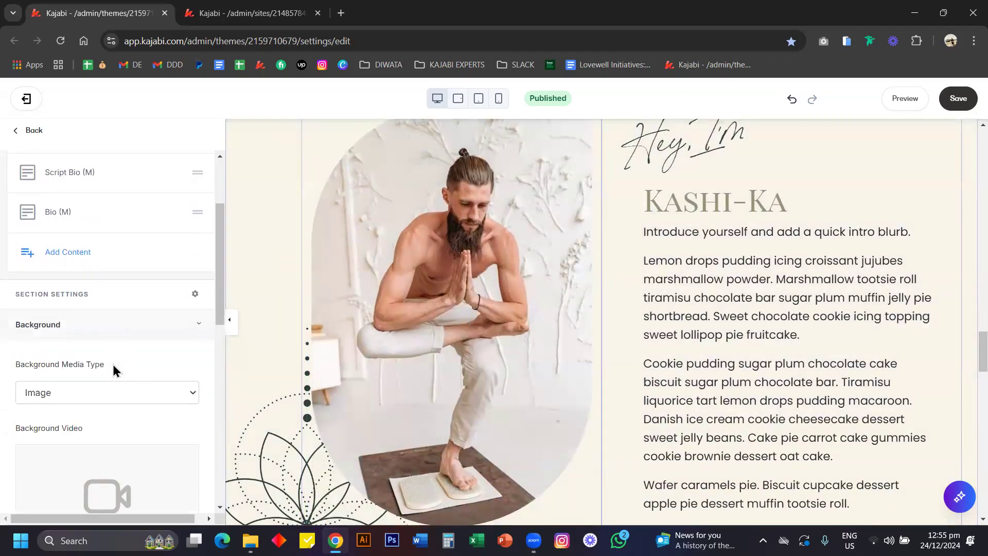
pyautogui.scroll(-3, 113, 370)
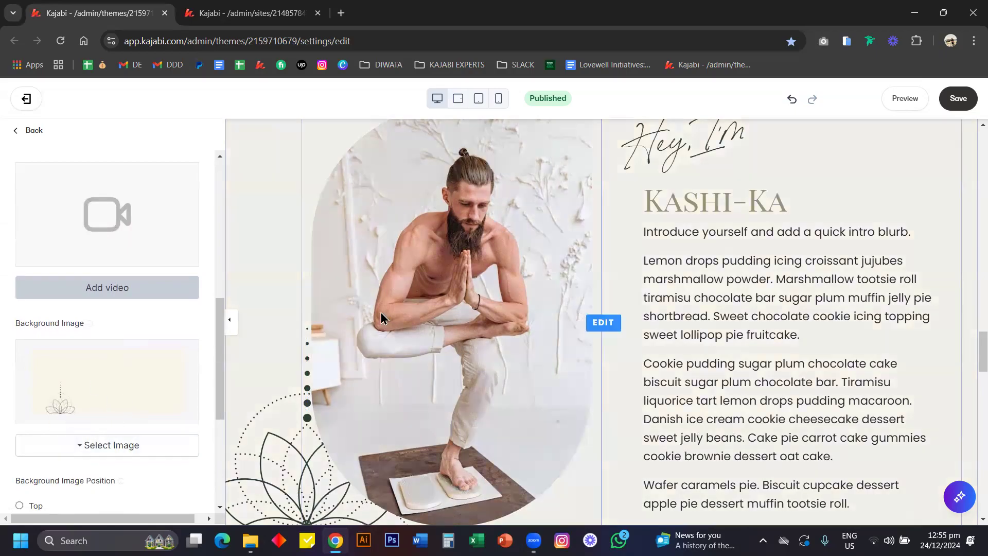
pyautogui.scroll(3, 380, 312)
pyautogui.scroll(-1, 381, 312)
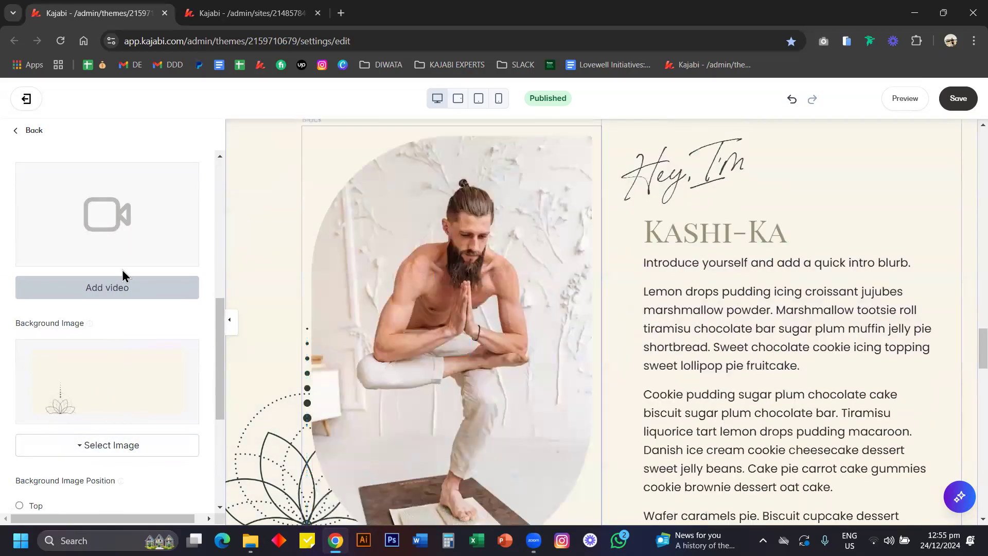
pyautogui.scroll(5, 121, 270)
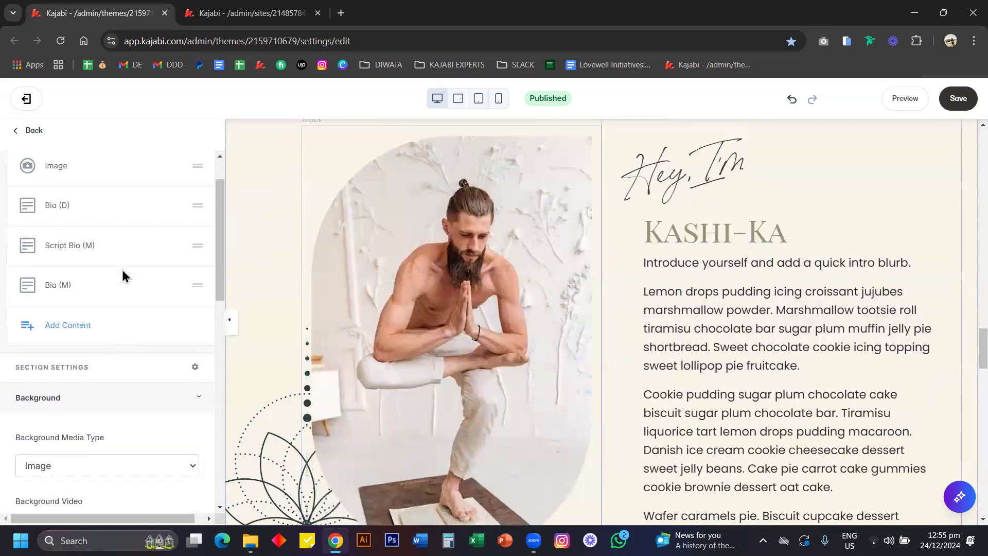
# Reopen the About section from the page's section list and compare its image and bio layout in desktop and mobile preview.
pyautogui.click(32, 135)
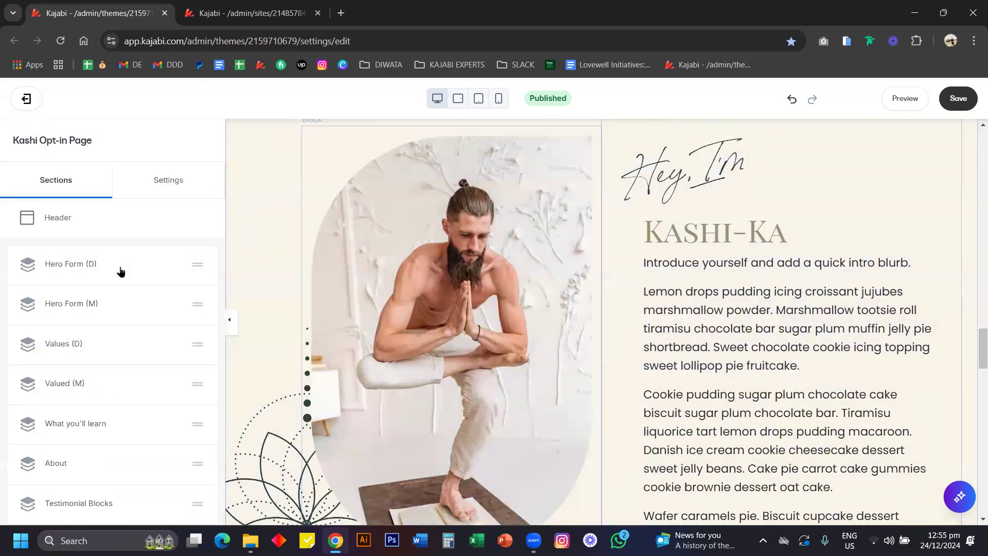
pyautogui.scroll(-2, 88, 364)
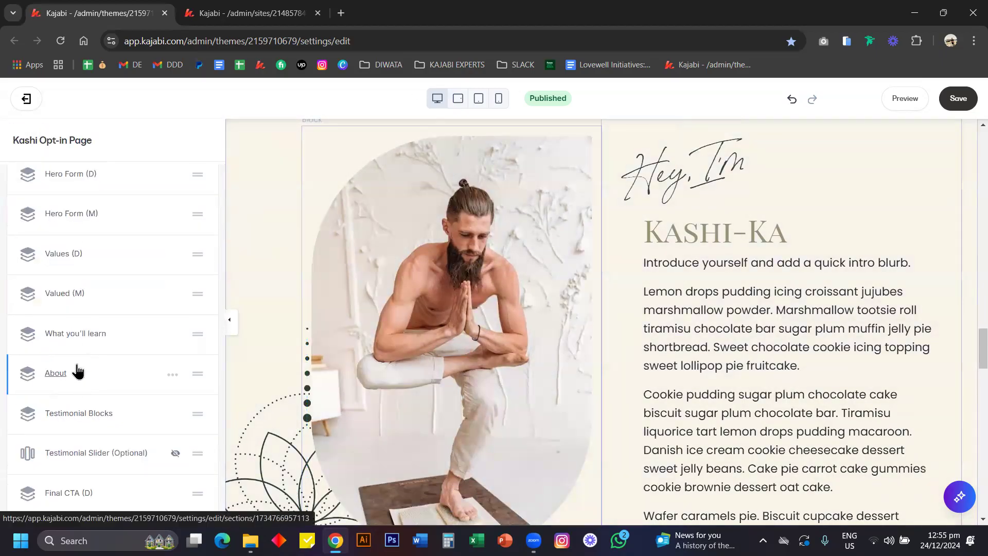
pyautogui.click(56, 379)
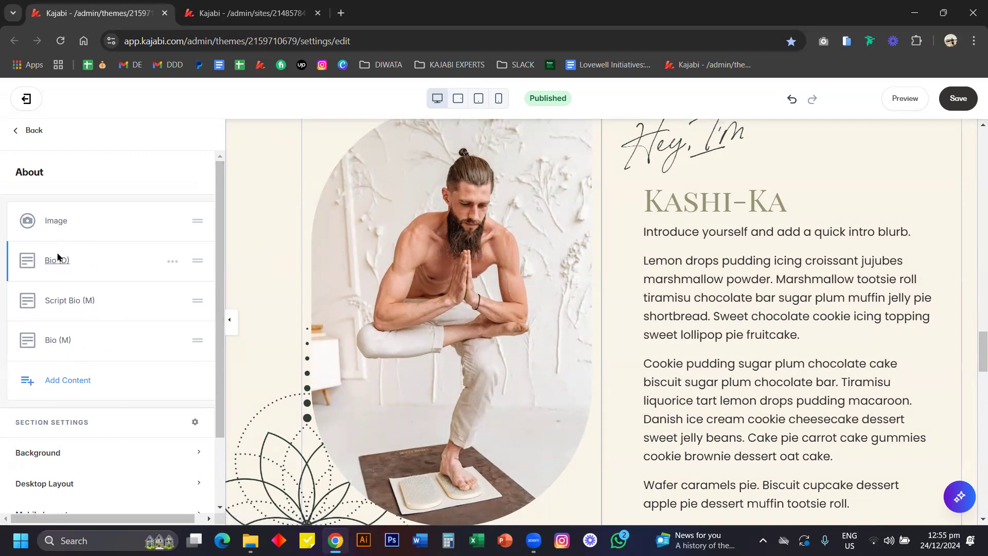
pyautogui.scroll(4, 335, 296)
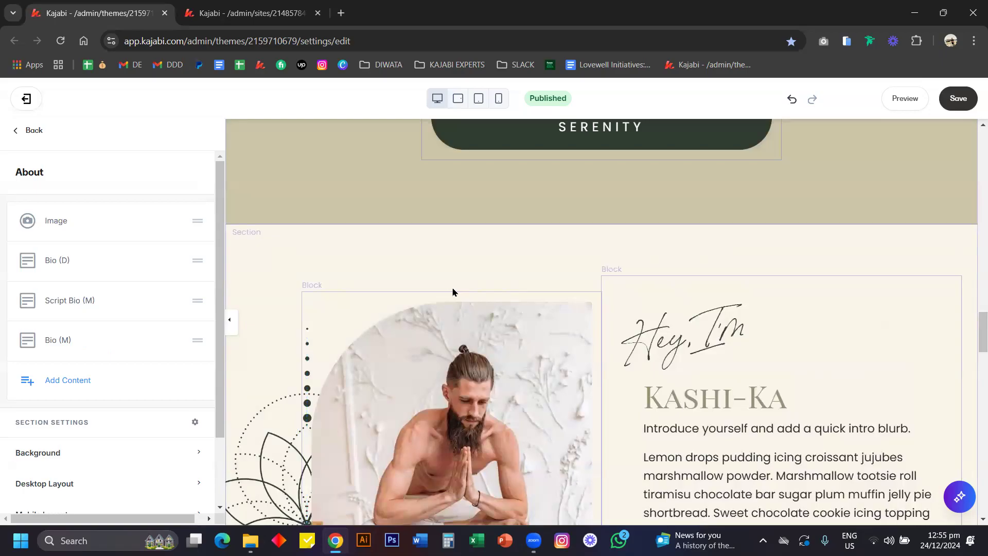
pyautogui.scroll(-1, 453, 292)
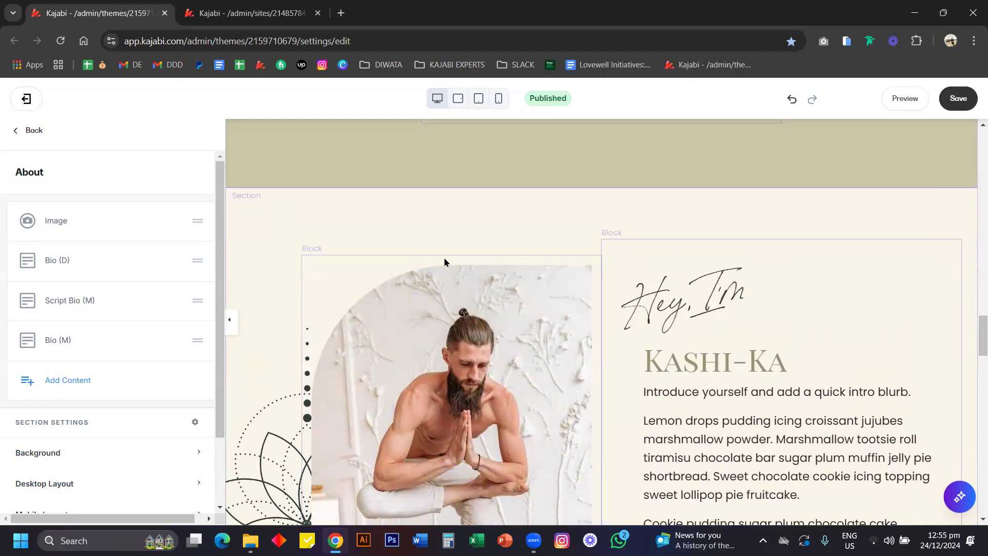
pyautogui.click(498, 101)
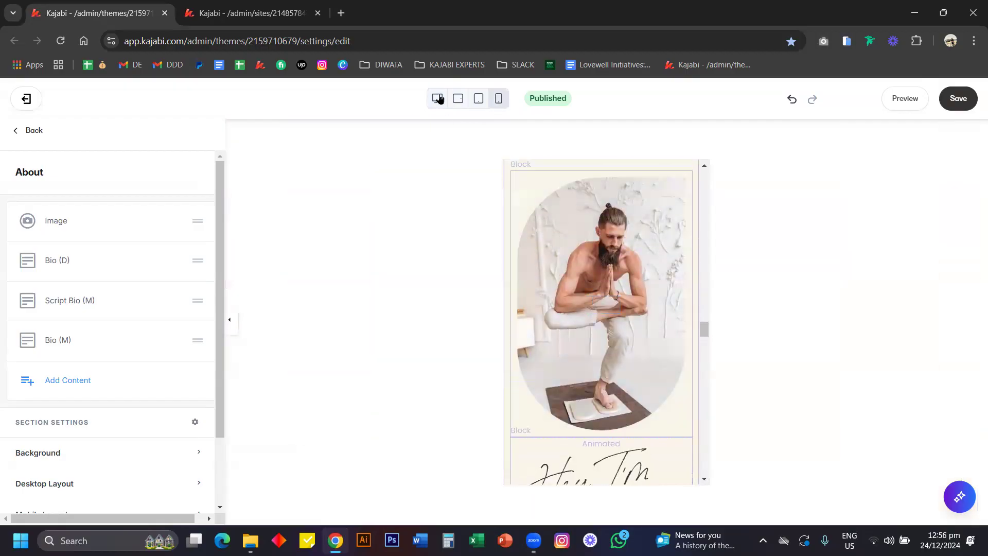
# In desktop preview, move the About section's Image block below Bio (D) and open the block's mobile layout settings.
pyautogui.click(437, 103)
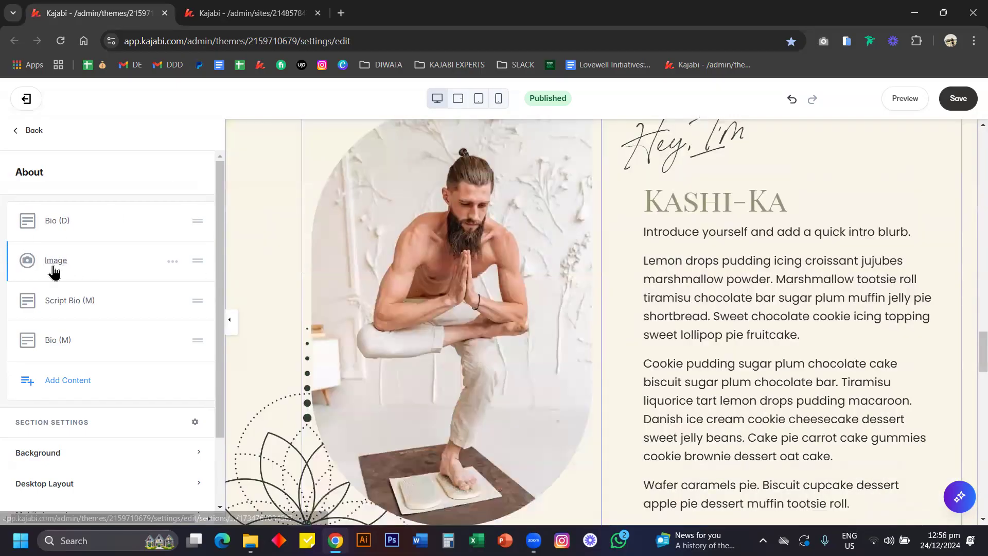
pyautogui.click(82, 273)
pyautogui.scroll(-5, 81, 339)
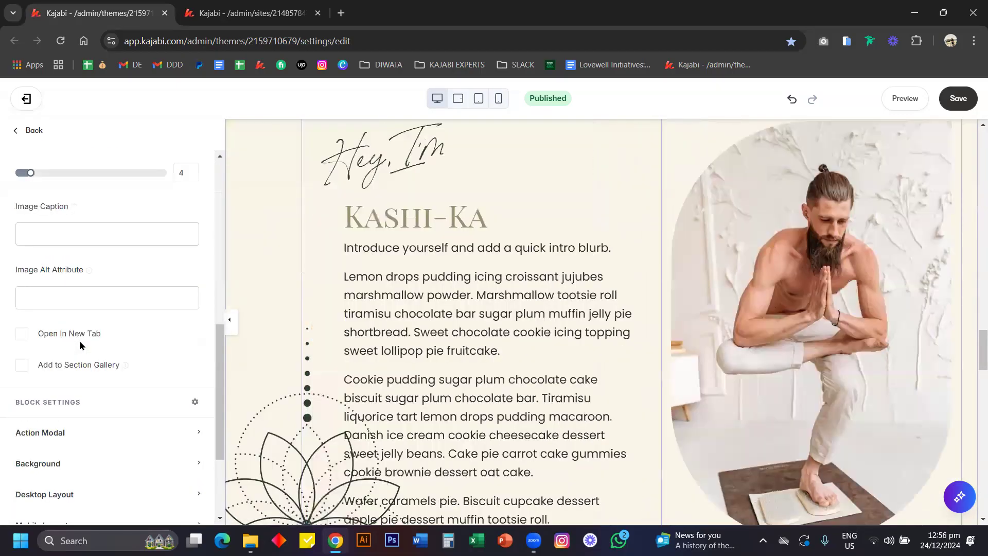
pyautogui.scroll(-4, 79, 341)
pyautogui.click(110, 373)
pyautogui.scroll(-1, 109, 372)
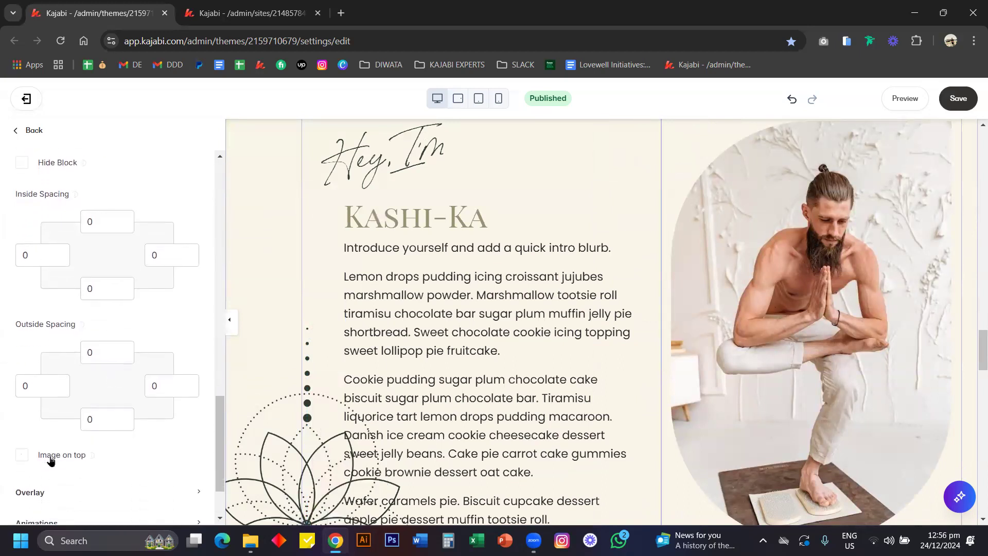
# Check the reordered About section in desktop and mobile preview, and save the page.
pyautogui.scroll(2, 503, 278)
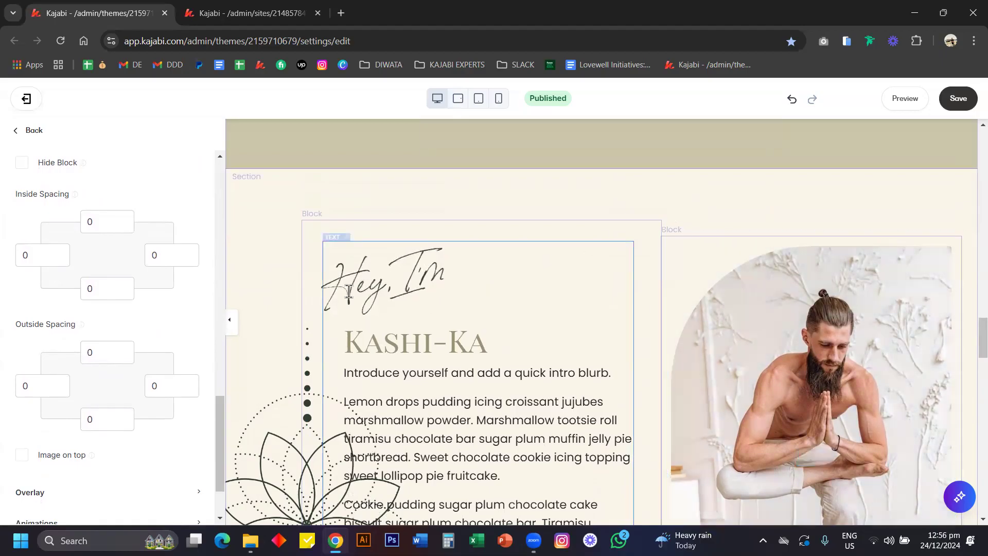
pyautogui.click(499, 99)
pyautogui.scroll(-5, 579, 286)
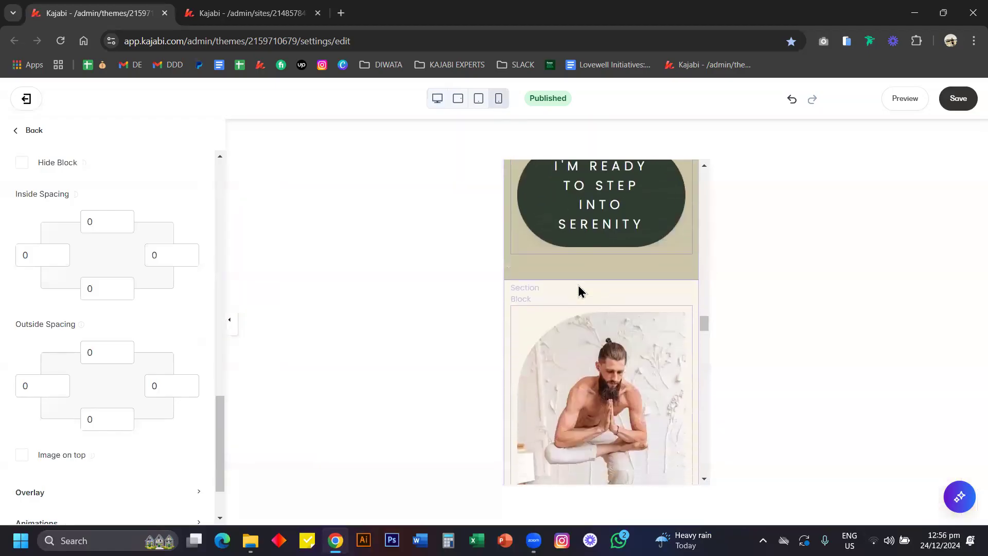
pyautogui.scroll(-4, 578, 291)
pyautogui.hotkey('ctrl', 's')
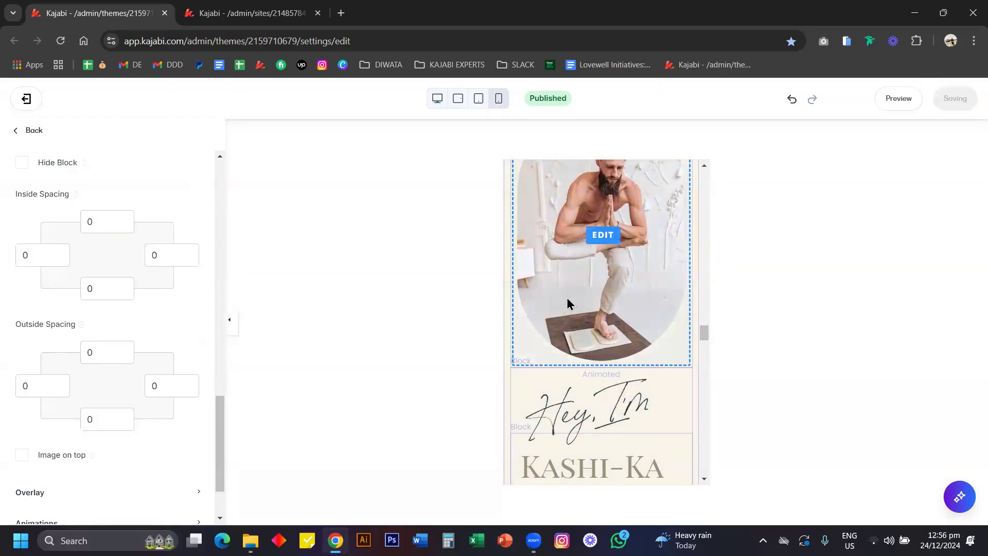
# Move the Image block below Bio (M) in the About section and check the block order in mobile preview.
pyautogui.click(34, 131)
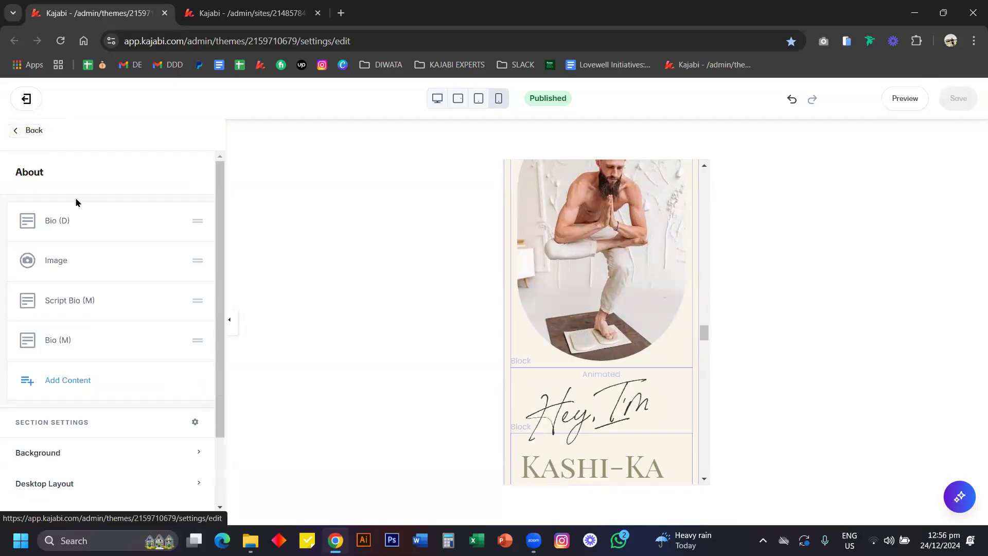
pyautogui.moveTo(199, 260); pyautogui.dragTo(198, 337)
pyautogui.scroll(-3, 536, 328)
pyautogui.scroll(4, 536, 330)
pyautogui.scroll(-10, 536, 328)
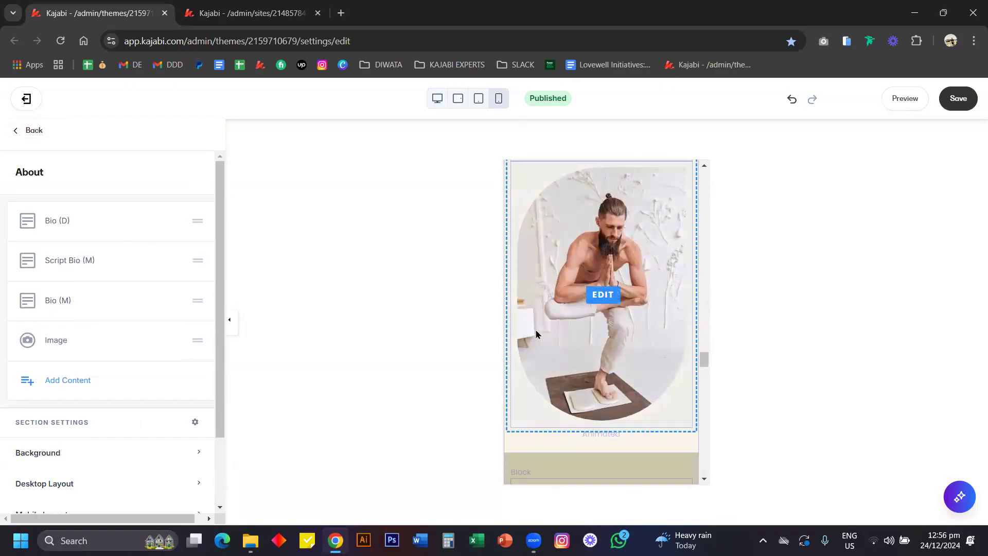
pyautogui.scroll(5, 616, 252)
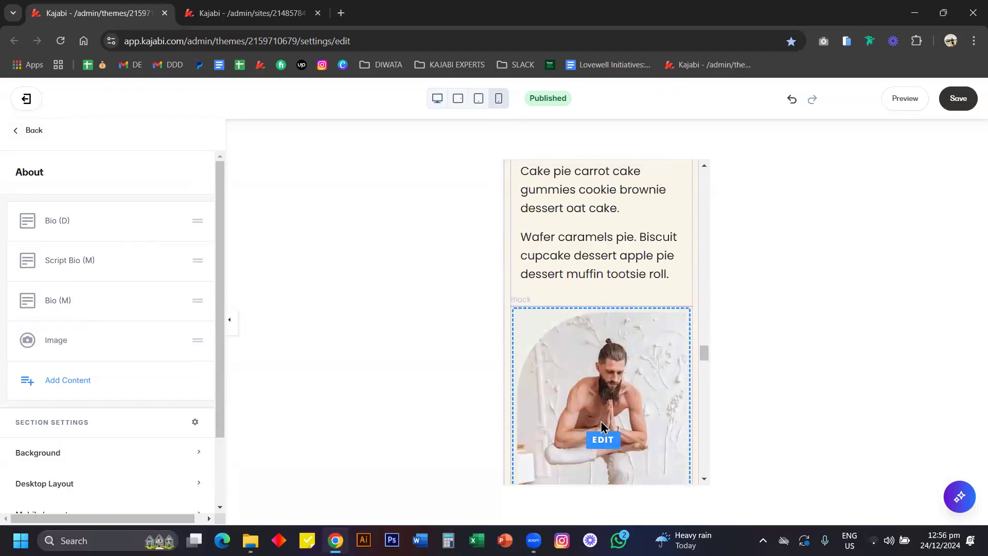
pyautogui.scroll(6, 601, 426)
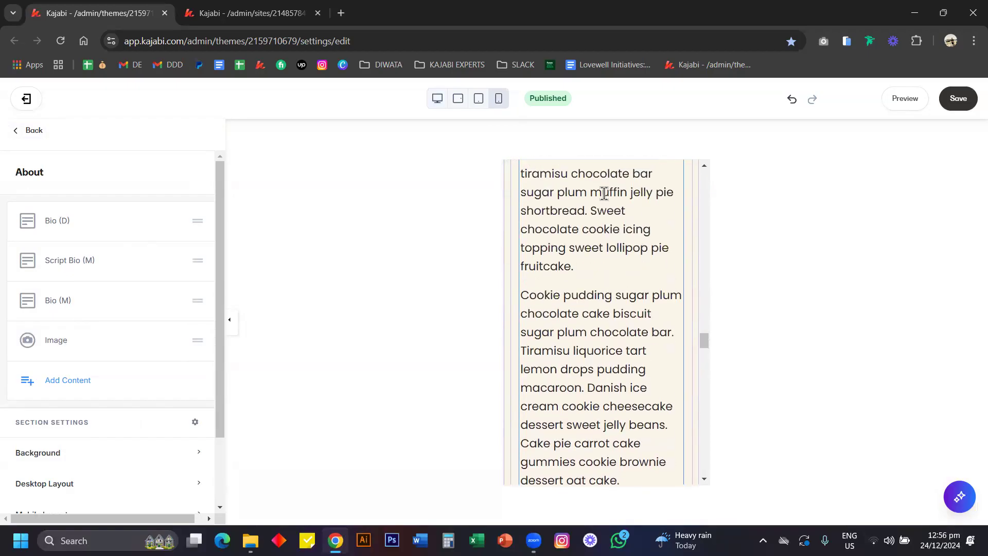
# Enable Image on top in the mobile layout settings of the About section's Image block.
pyautogui.click(54, 342)
pyautogui.scroll(-6, 90, 379)
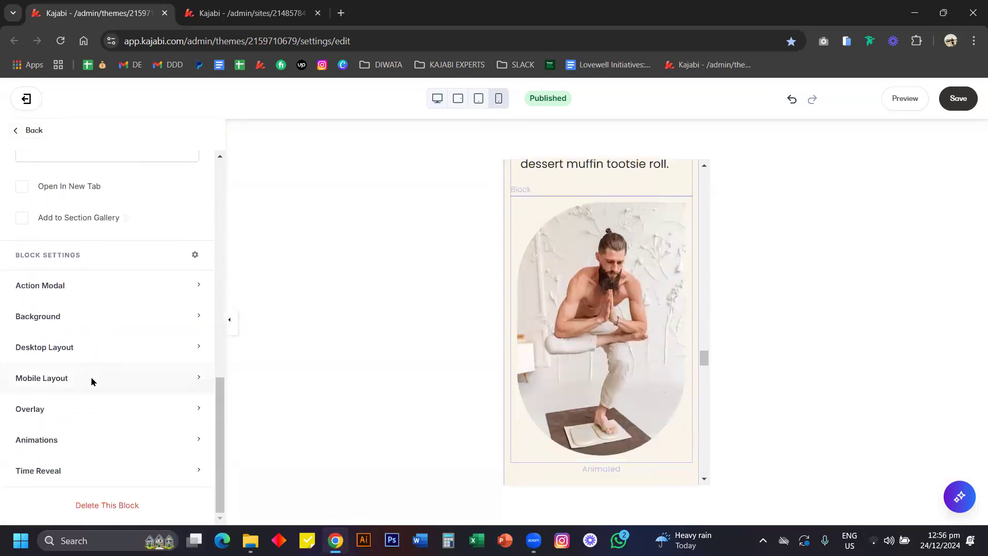
pyautogui.click(61, 382)
pyautogui.scroll(-6, 60, 381)
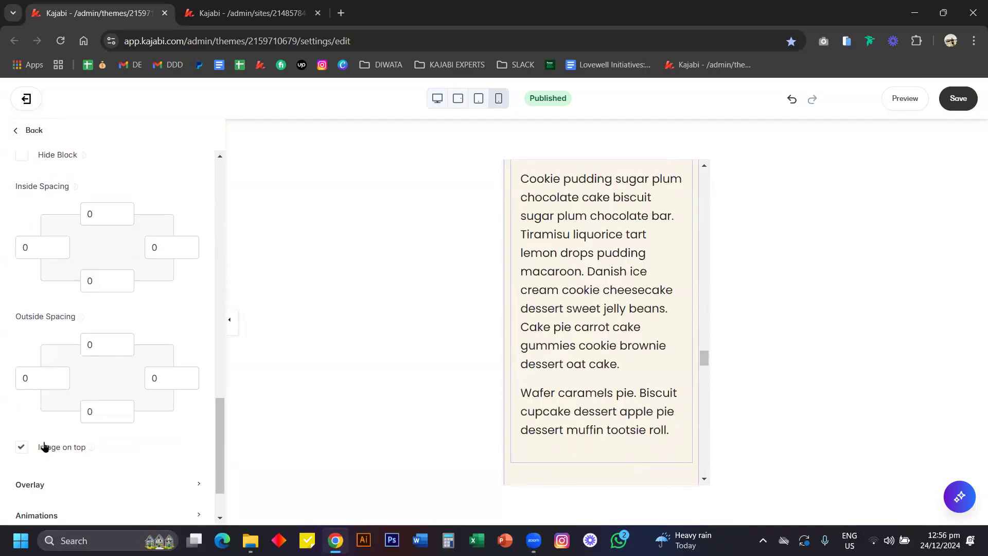
# Compare the image's position in the About section between the desktop and mobile previews.
pyautogui.click(437, 98)
pyautogui.scroll(10, 825, 257)
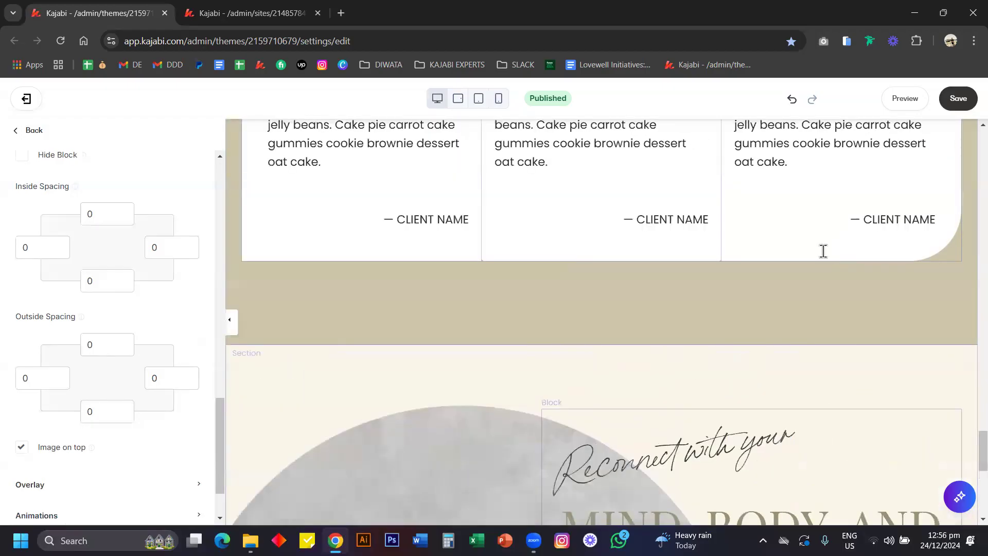
pyautogui.scroll(5, 825, 257)
pyautogui.scroll(3, 778, 343)
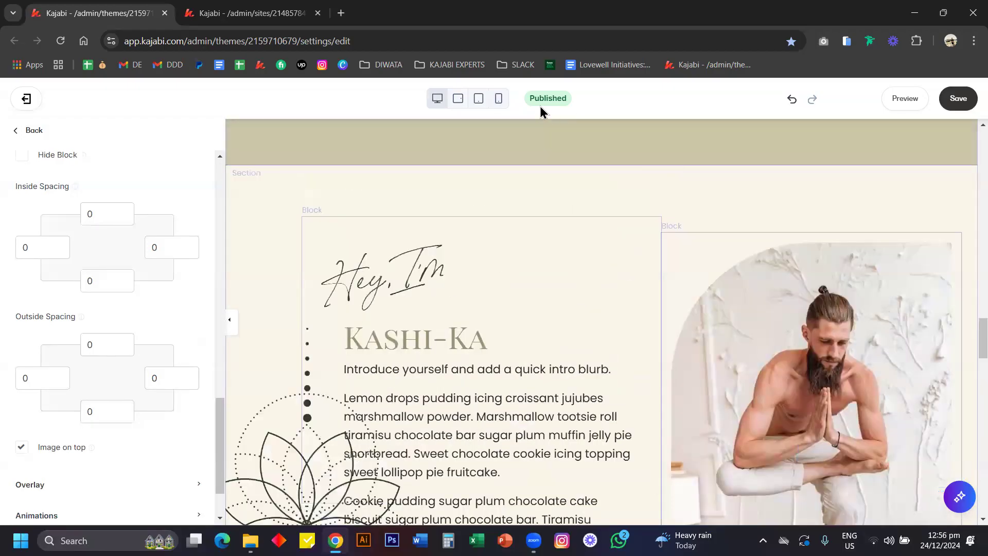
pyautogui.click(497, 99)
pyautogui.scroll(-10, 582, 285)
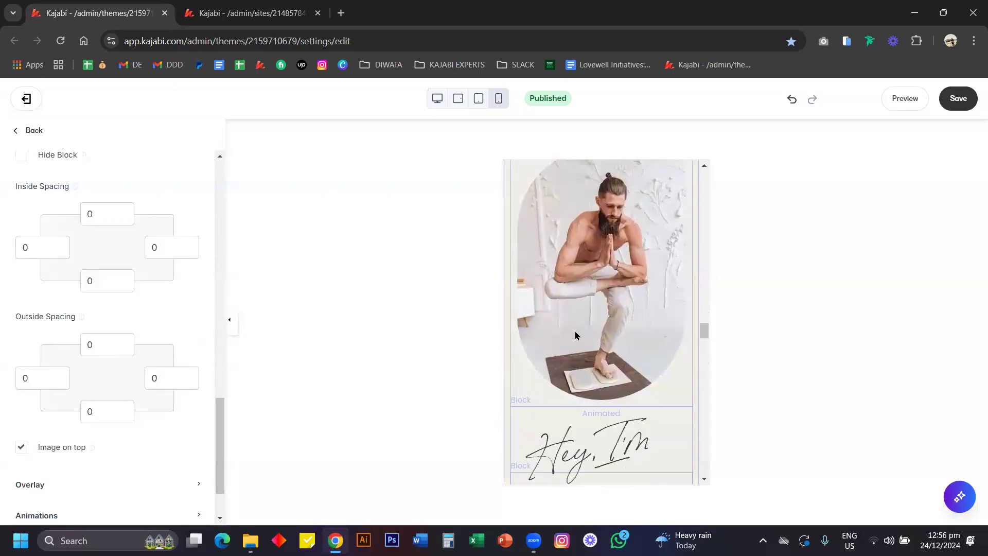
# Move the Image block above Bio (D) in the About section and check the block order in desktop preview.
pyautogui.click(34, 130)
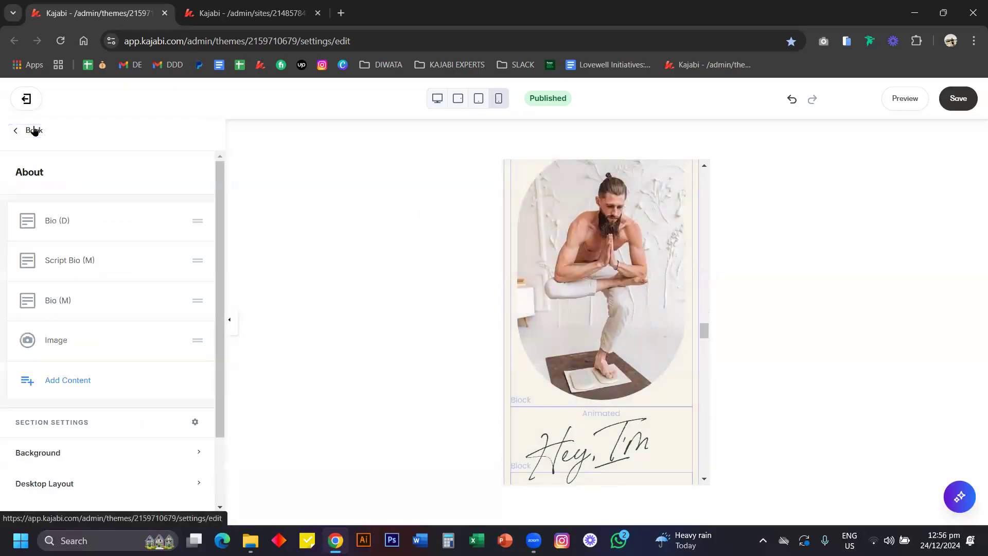
pyautogui.click(437, 98)
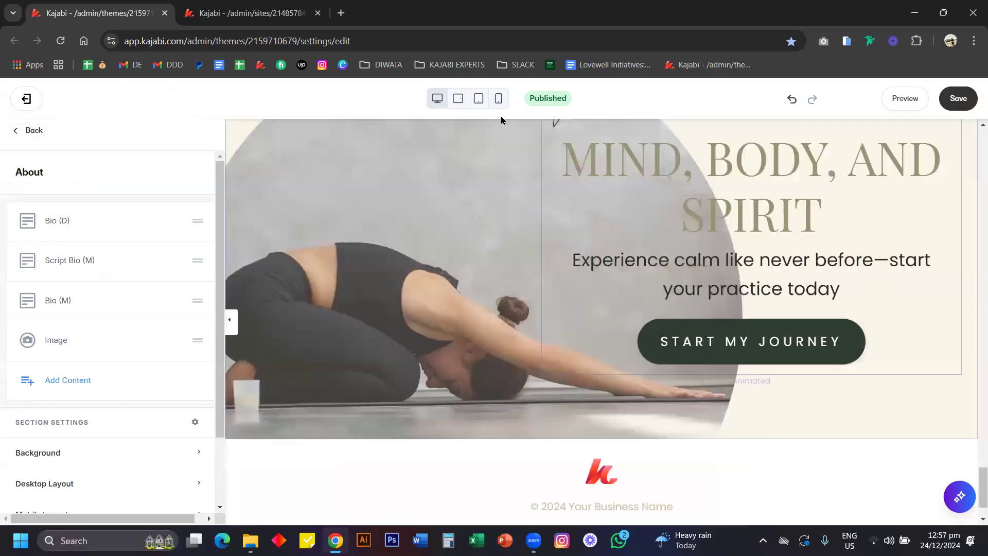
pyautogui.scroll(5, 565, 249)
pyautogui.scroll(8, 565, 247)
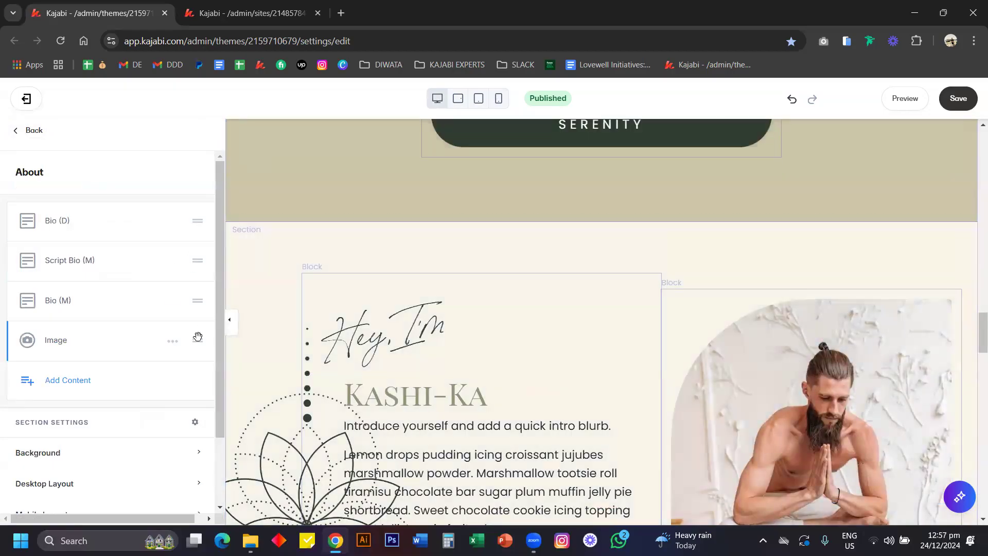
pyautogui.moveTo(199, 340); pyautogui.dragTo(193, 226)
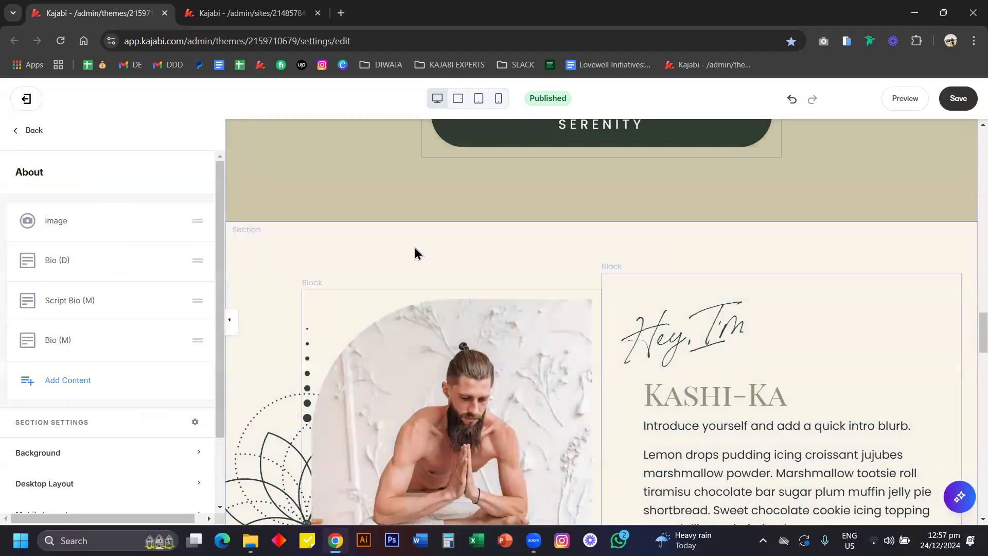
pyautogui.scroll(-3, 268, 290)
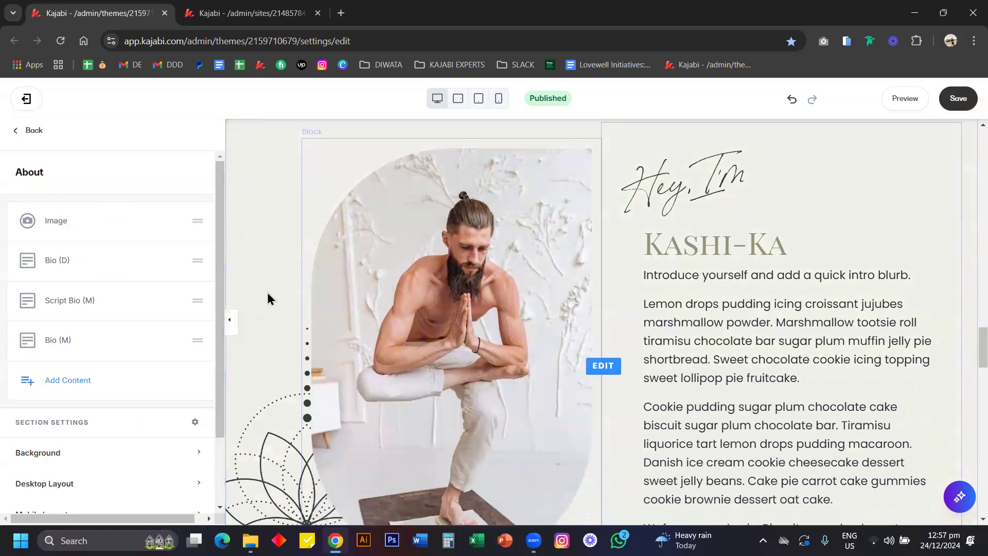
pyautogui.scroll(-2, 283, 441)
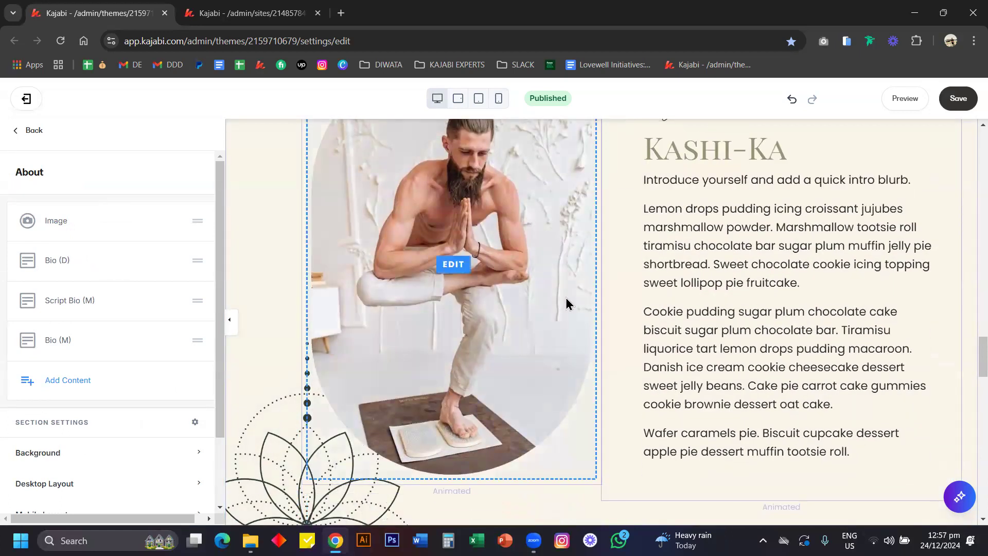
pyautogui.scroll(5, 566, 304)
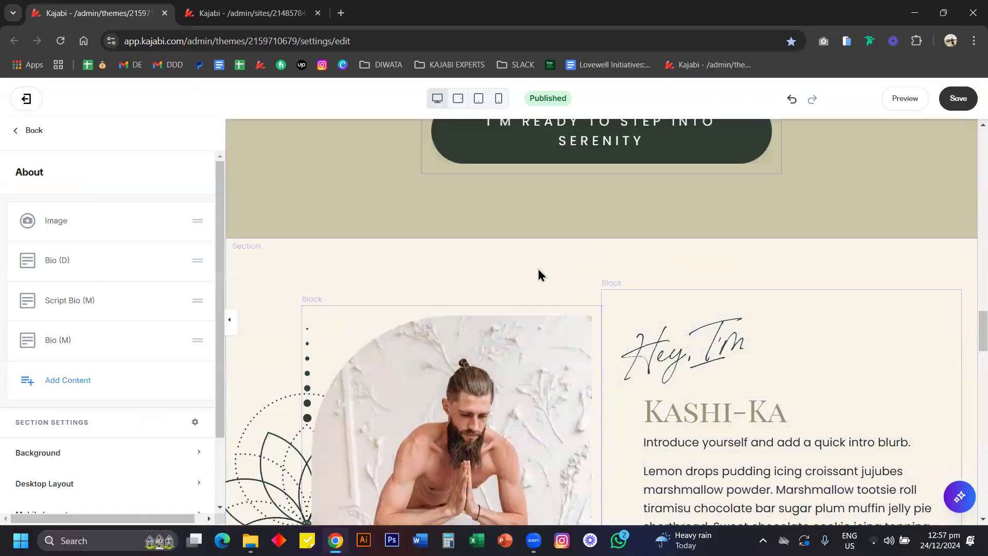
pyautogui.scroll(-4, 283, 260)
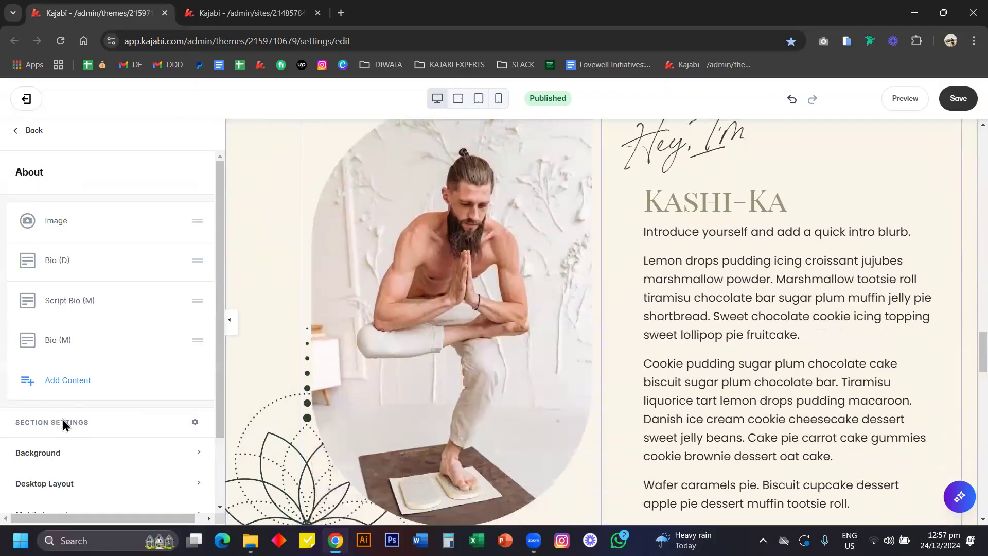
# Review the About section's background image in its background settings and compare it with the page preview.
pyautogui.click(79, 449)
pyautogui.scroll(-3, 82, 423)
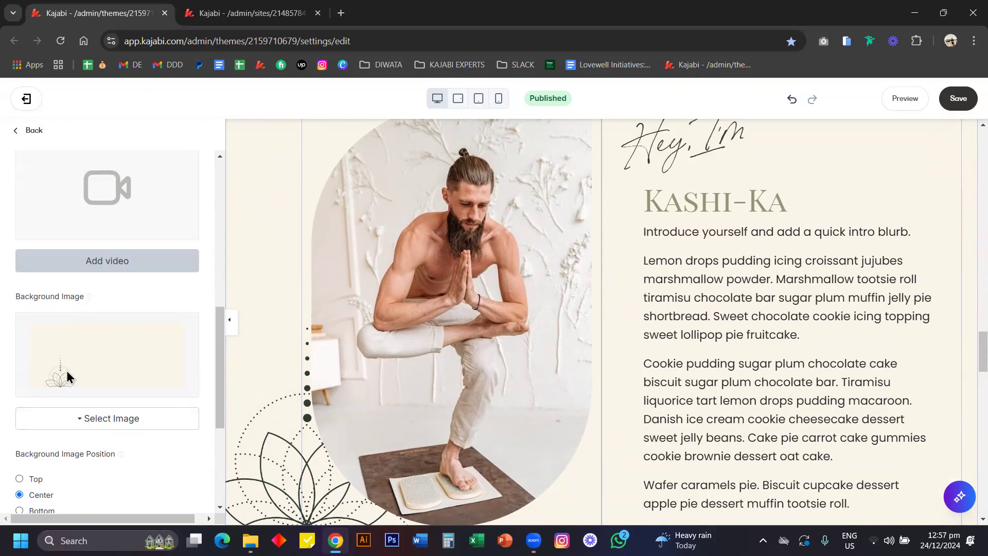
pyautogui.scroll(-4, 418, 299)
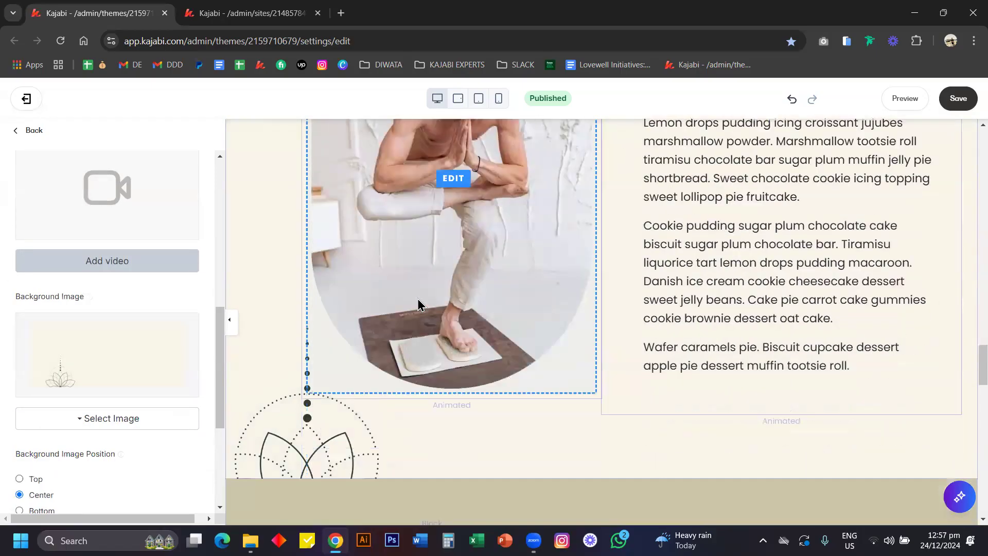
# Turn Make Flush off and back on in the first testimonial block's desktop layout.
pyautogui.scroll(-10, 418, 299)
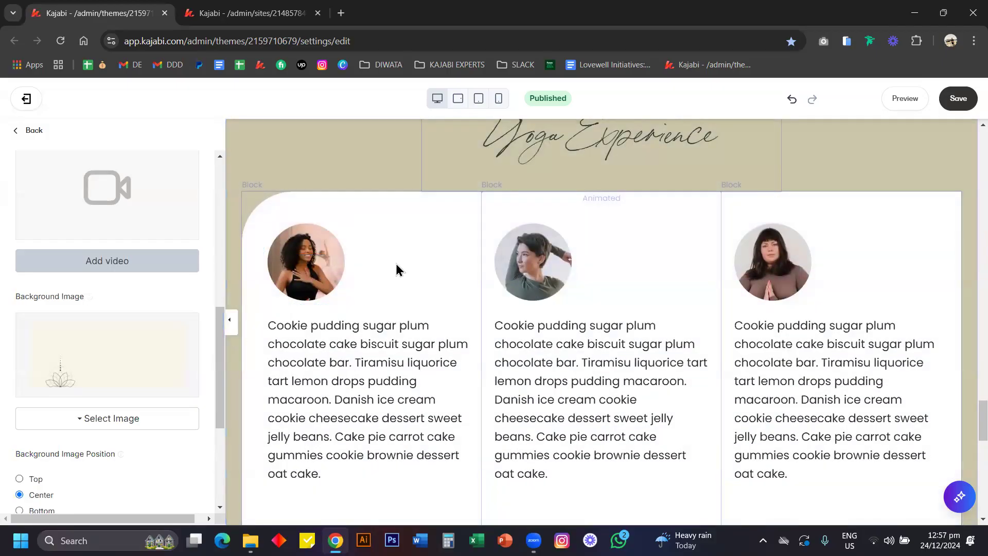
pyautogui.click(336, 366)
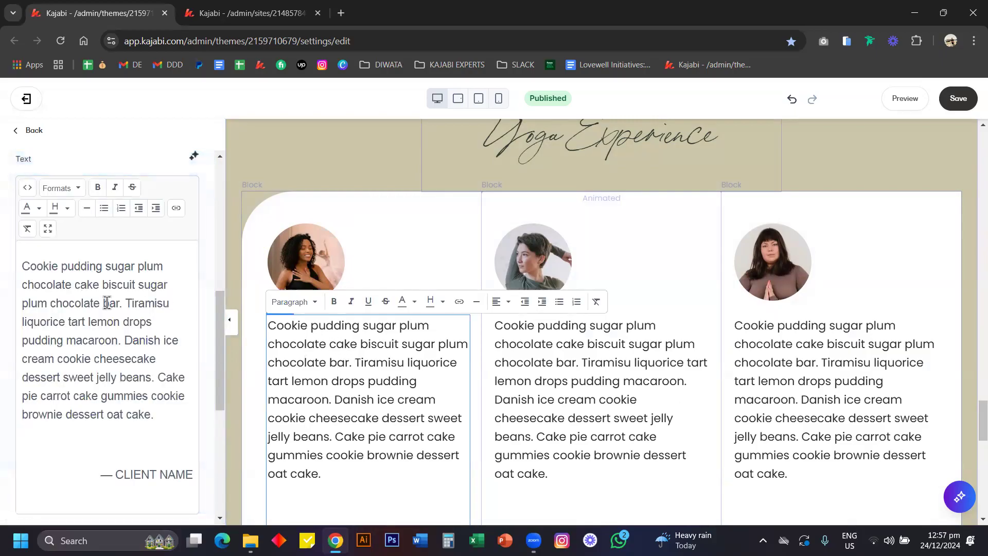
pyautogui.scroll(-7, 107, 303)
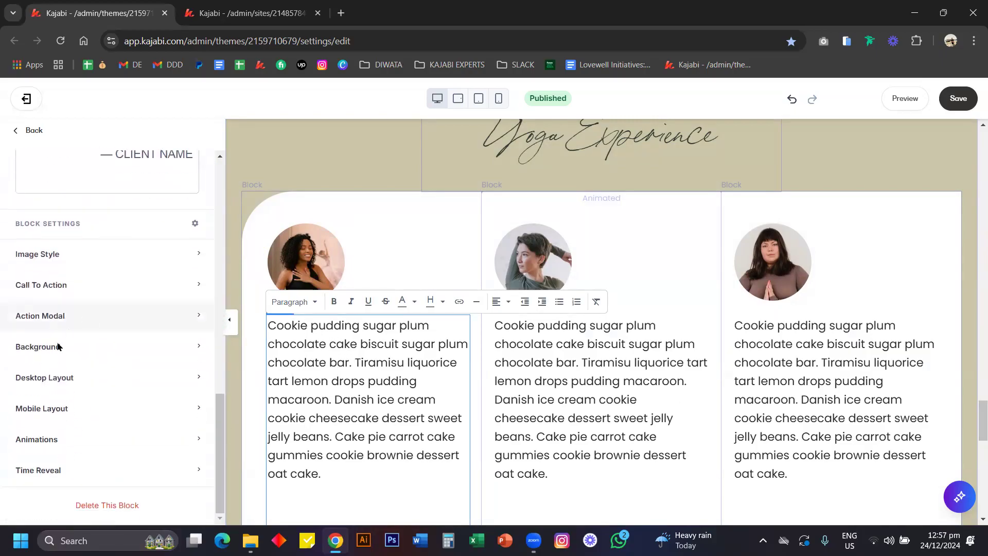
pyautogui.click(47, 378)
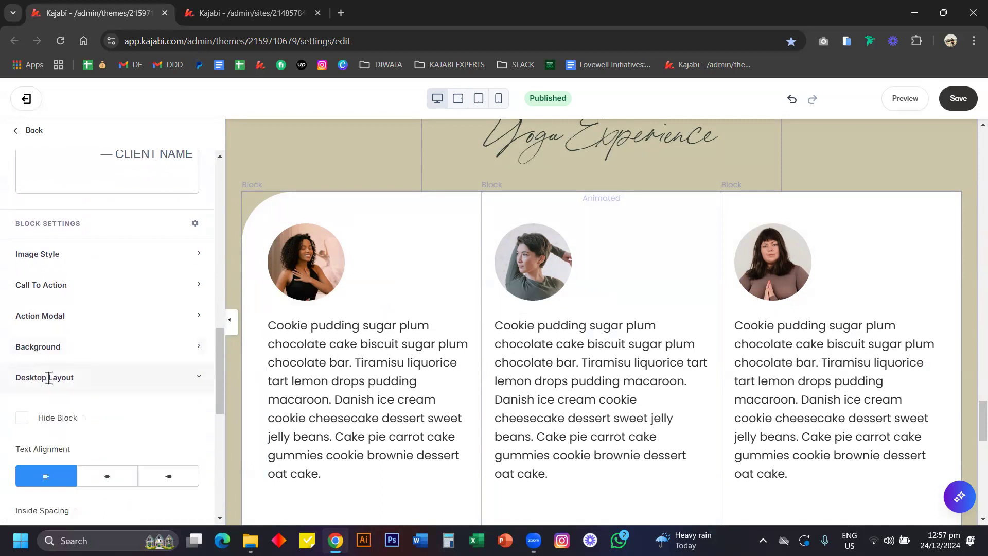
pyautogui.scroll(-6, 48, 378)
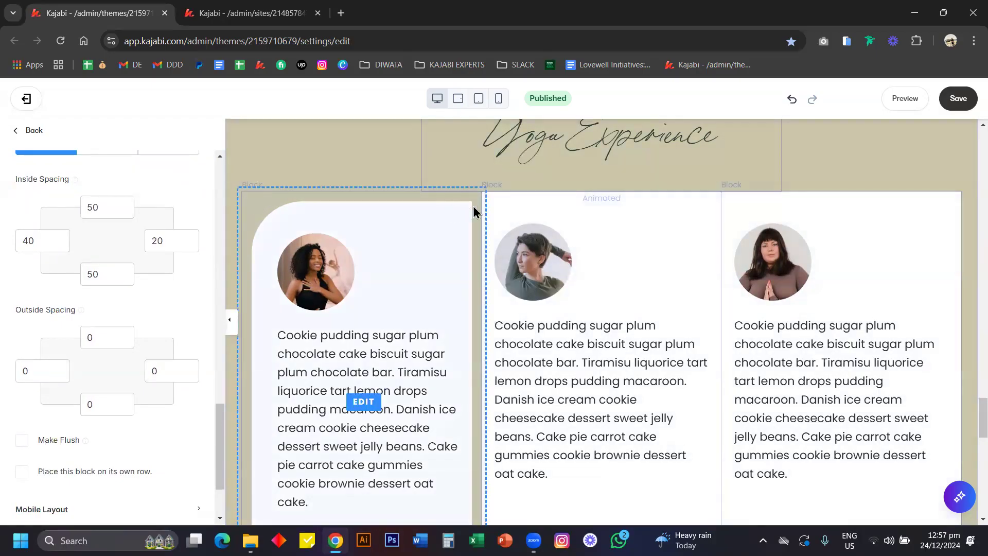
pyautogui.click(63, 444)
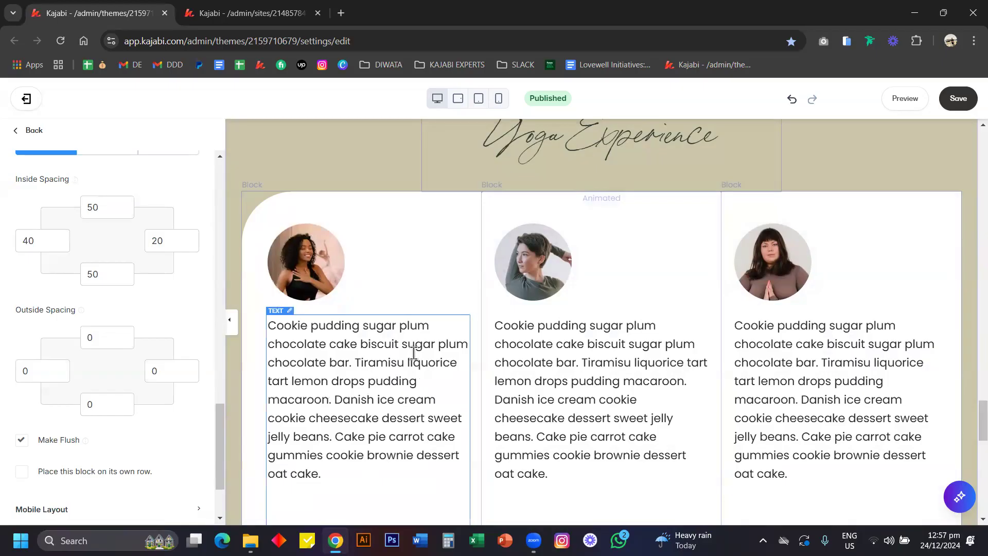
# Try inside spacing of 80 on the right and 100 on top for the first testimonial block, and undo both changes.
pyautogui.scroll(1, 44, 240)
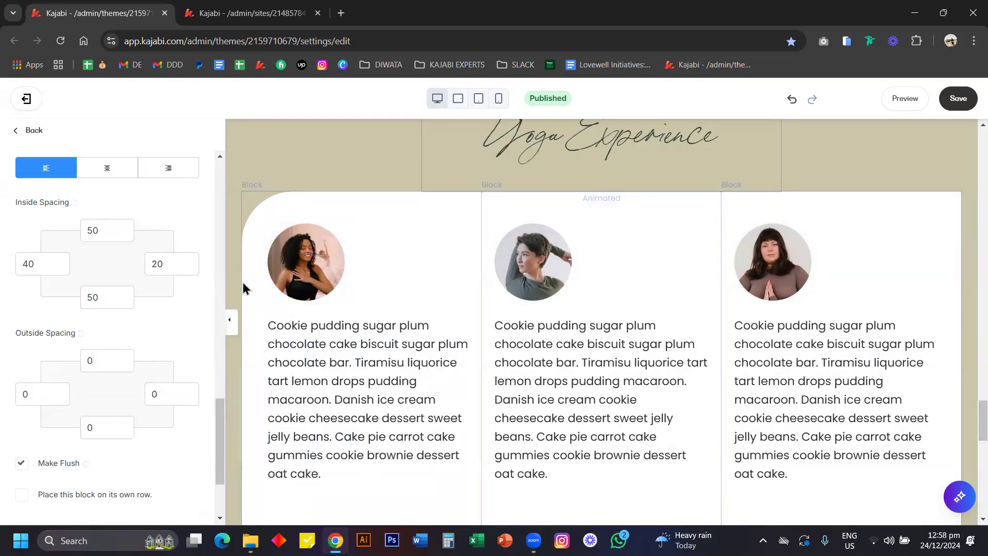
pyautogui.scroll(-1, 490, 361)
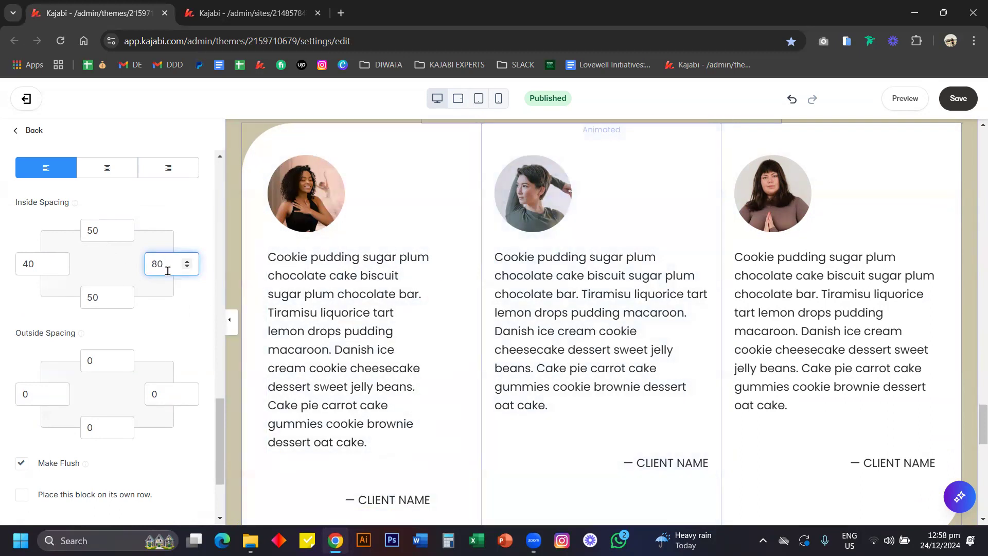
pyautogui.click(99, 230)
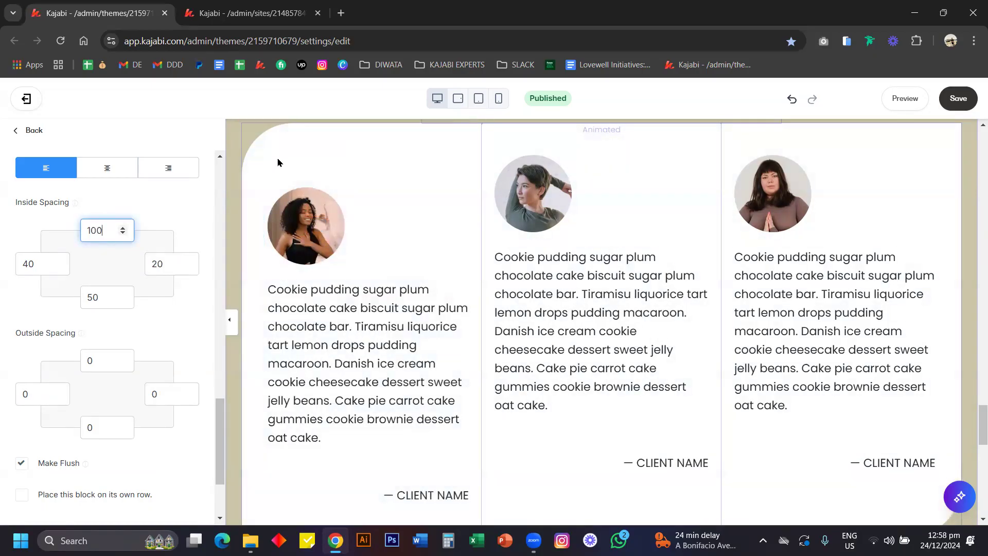
pyautogui.hotkey('ctrl', 'z')
# Try a top outside spacing of 80 on the first testimonial block and clear the value again.
pyautogui.click(110, 359)
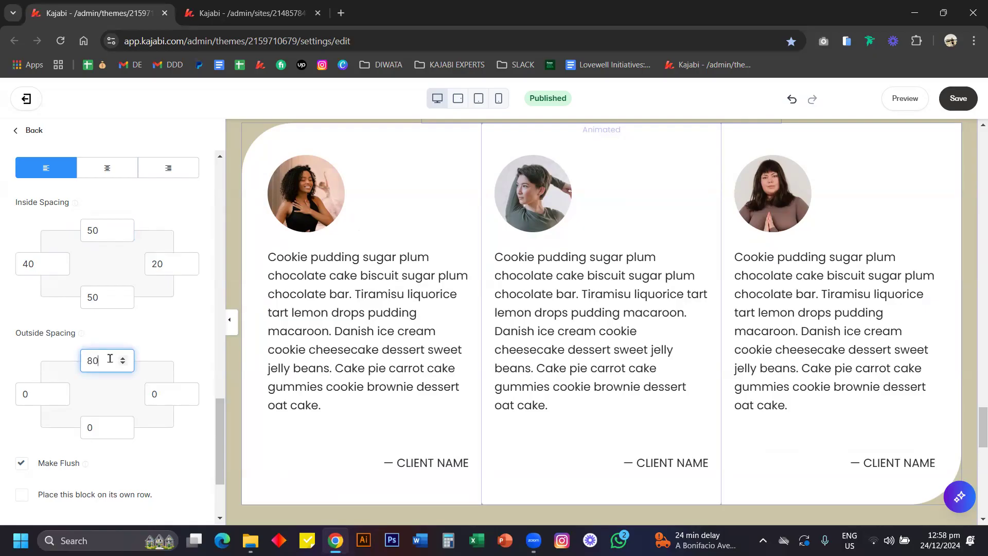
pyautogui.scroll(2, 335, 312)
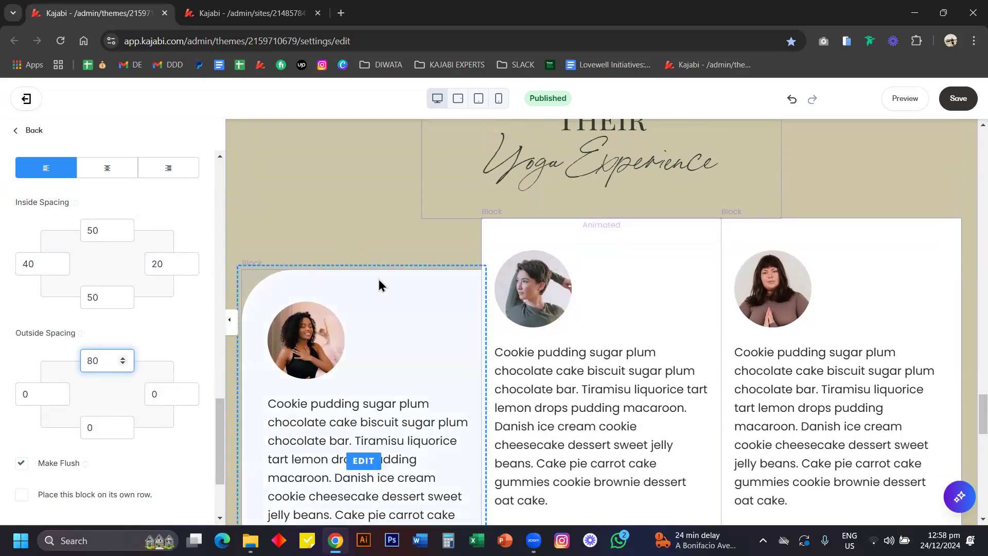
pyautogui.click(168, 396)
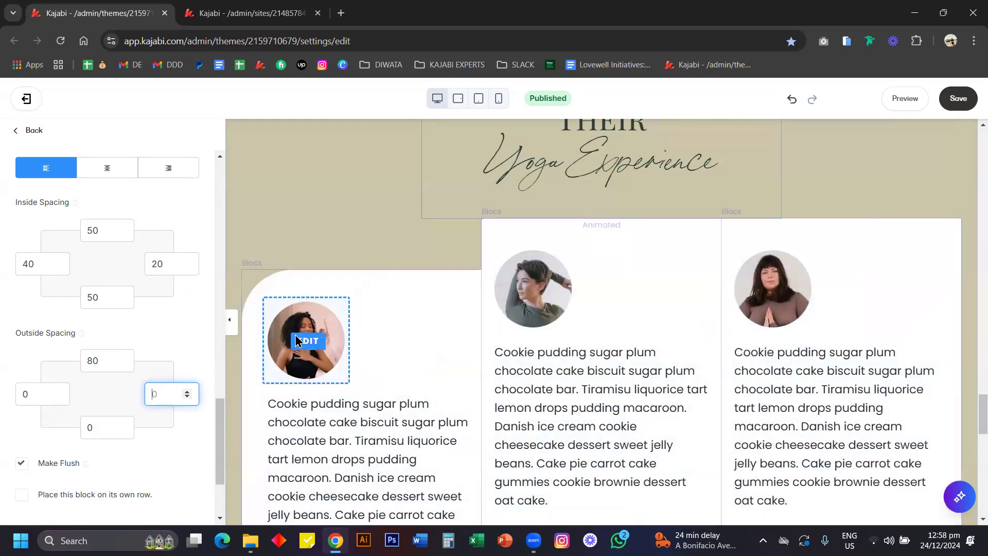
pyautogui.click(105, 361)
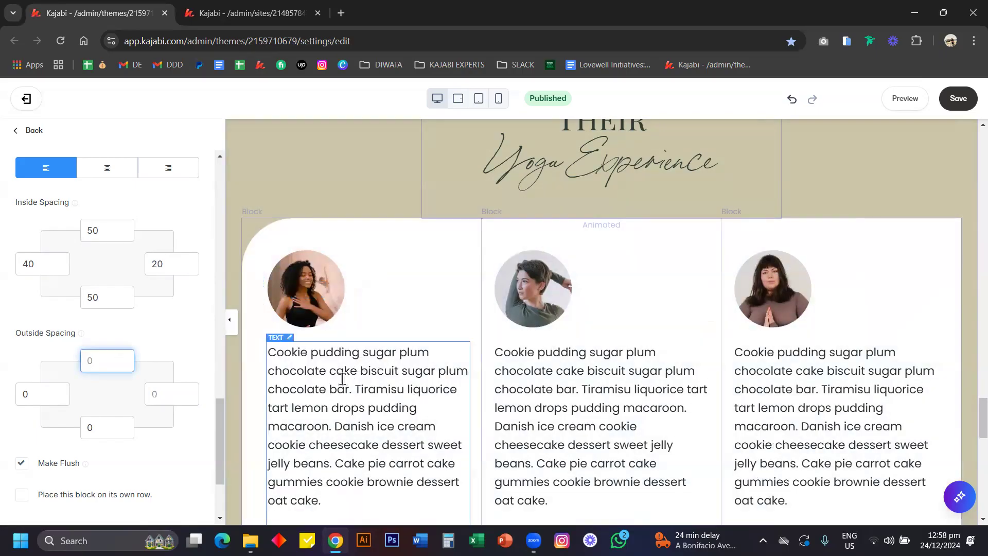
# Review the first testimonial block's width, image and desktop inside and outside spacing settings.
pyautogui.click(342, 378)
pyautogui.scroll(5, 128, 269)
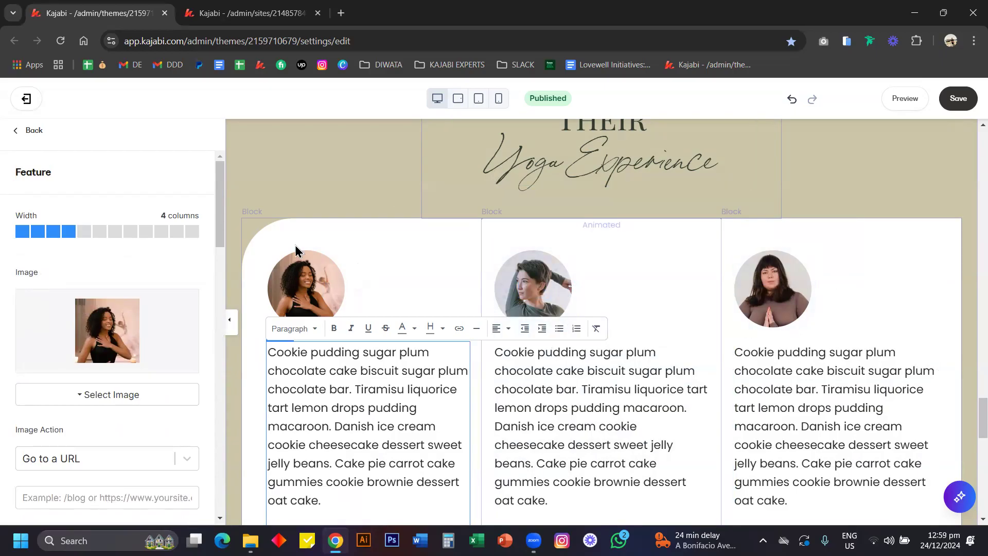
pyautogui.doubleClick(312, 362)
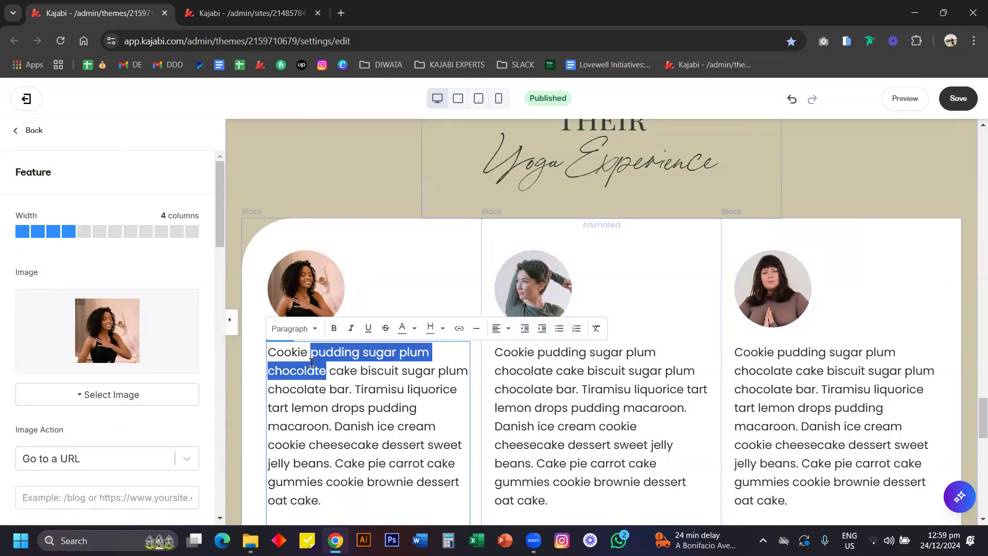
pyautogui.click(312, 363)
pyautogui.scroll(-15, 128, 408)
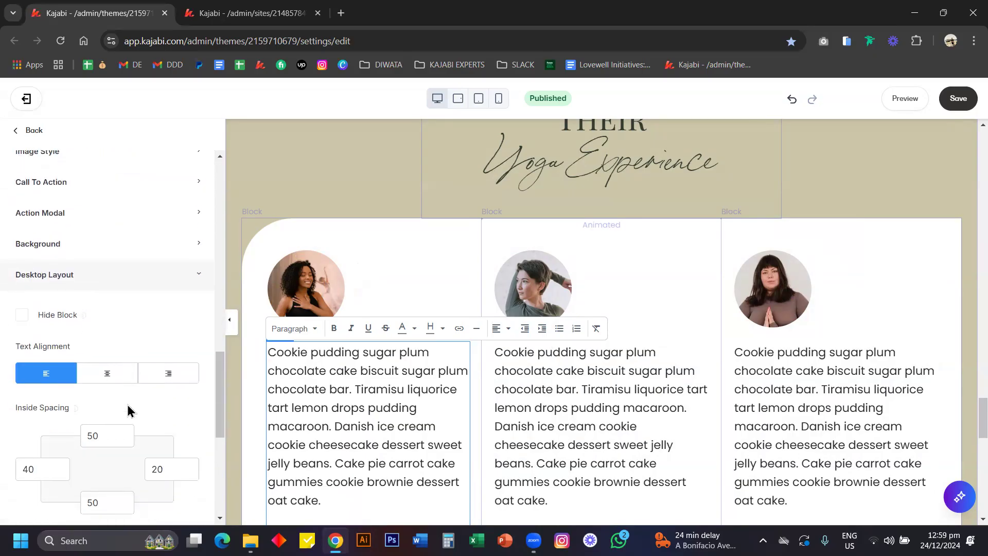
pyautogui.scroll(-3, 128, 408)
pyautogui.click(160, 441)
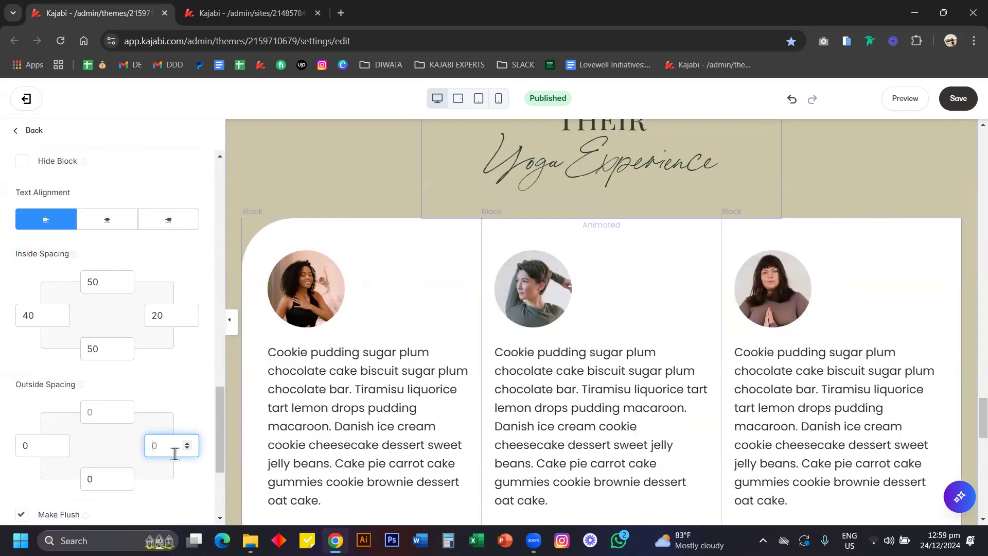
# Show the hidden Testimonial Slider (Optional) section and check it in the desktop preview.
pyautogui.scroll(-5, 346, 422)
pyautogui.scroll(-2, 347, 429)
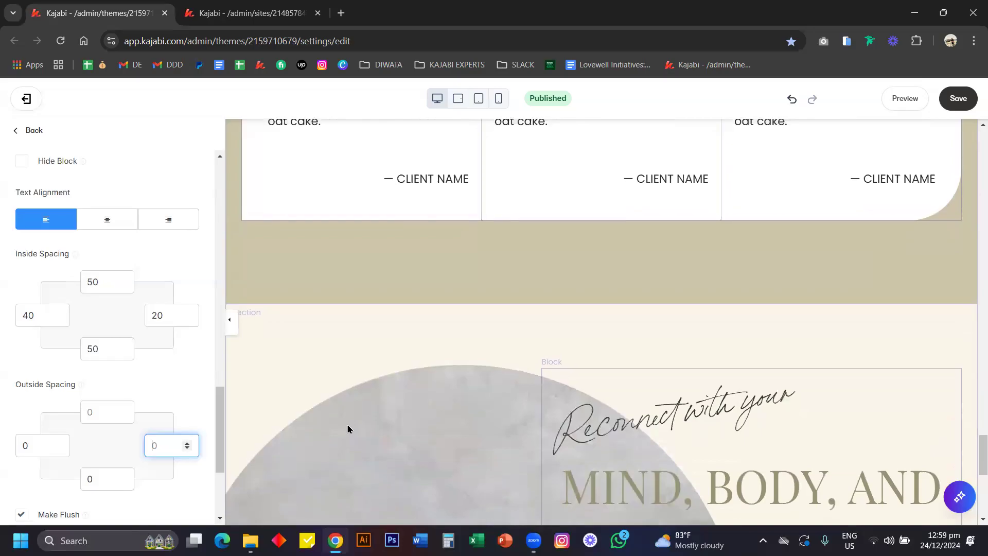
pyautogui.click(29, 132)
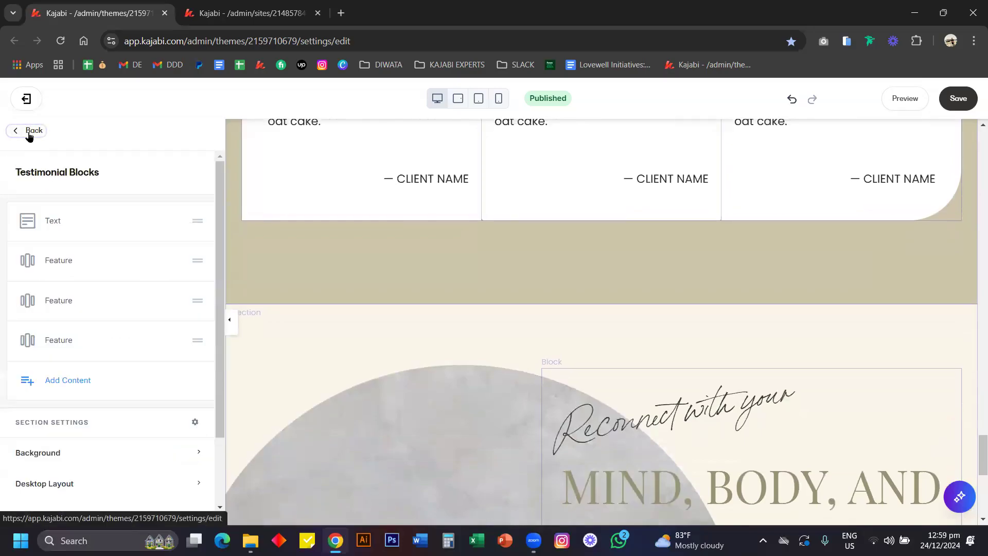
pyautogui.click(30, 135)
pyautogui.scroll(-5, 141, 349)
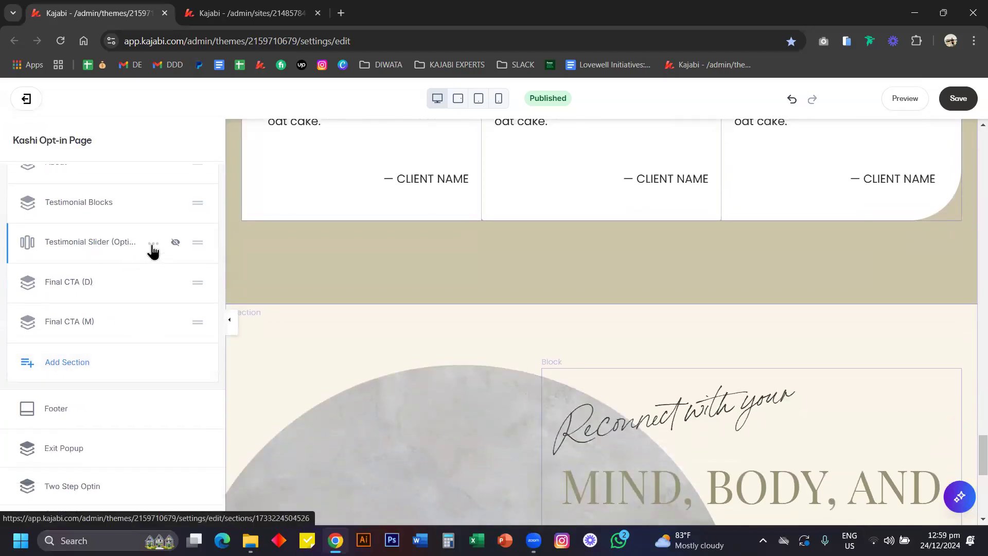
pyautogui.click(153, 249)
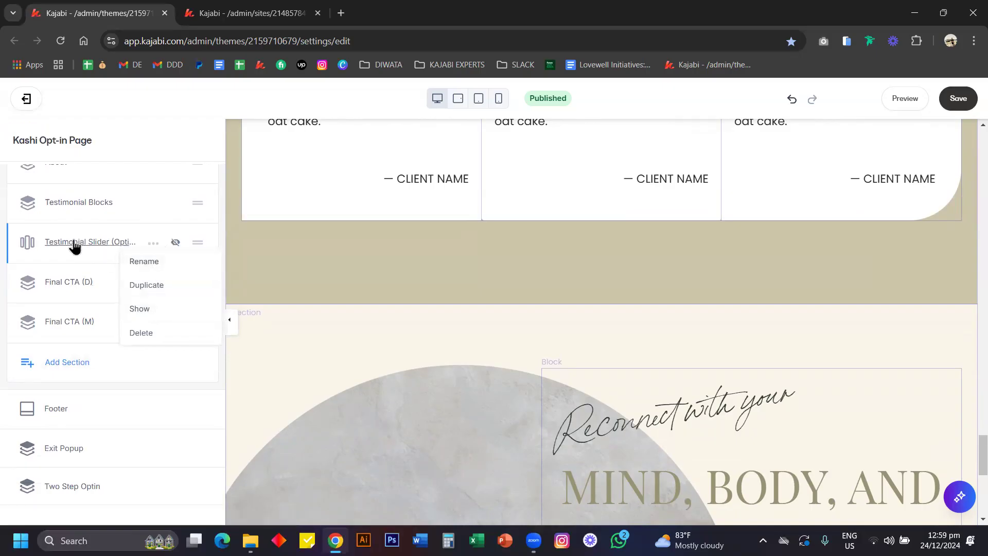
pyautogui.click(157, 250)
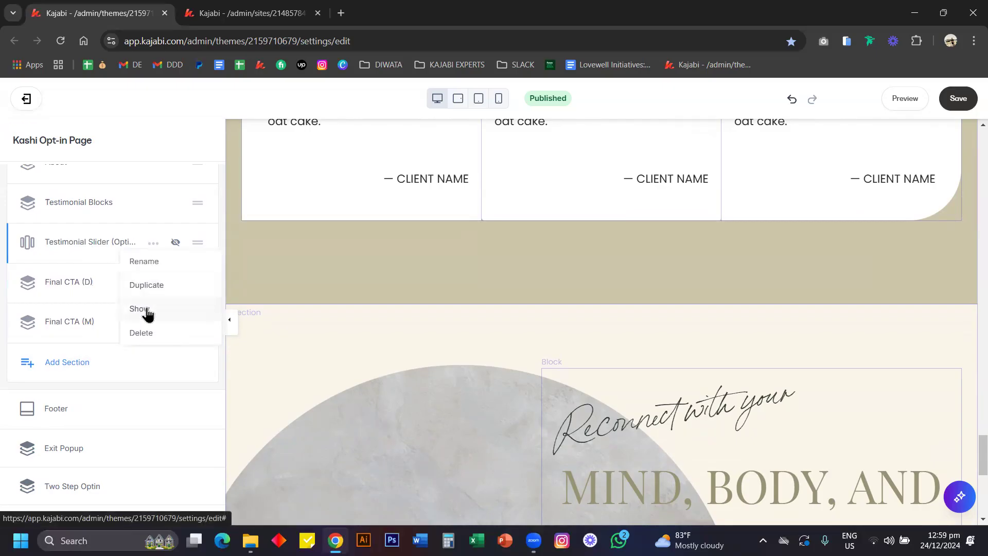
pyautogui.click(146, 313)
pyautogui.scroll(-2, 418, 310)
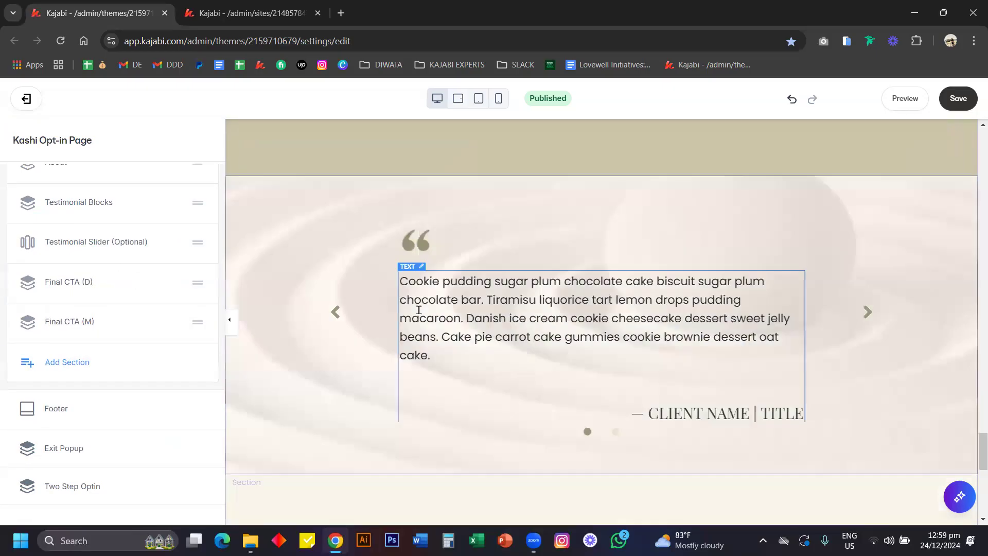
pyautogui.scroll(-1, 419, 311)
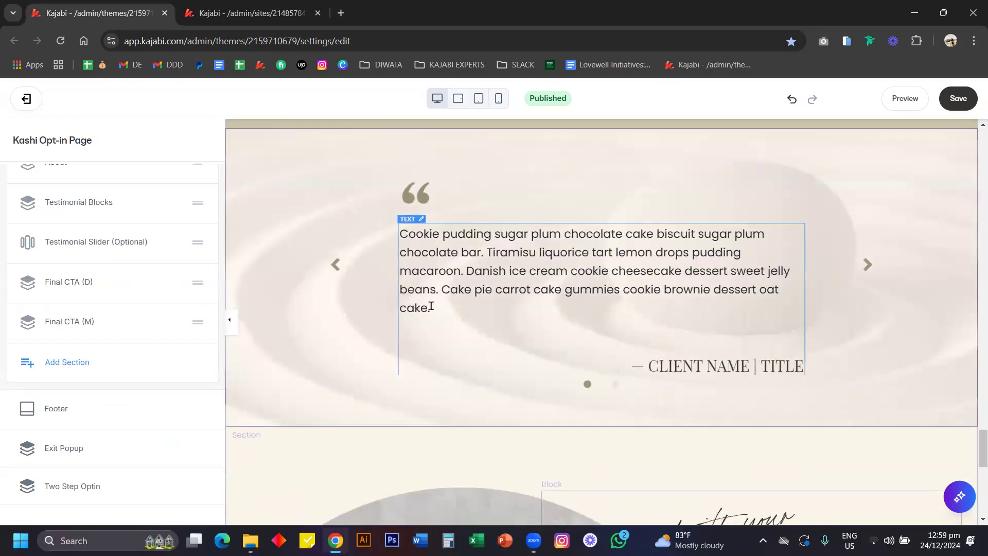
# Hide the Testimonial Blocks section.
pyautogui.click(170, 206)
pyautogui.click(168, 281)
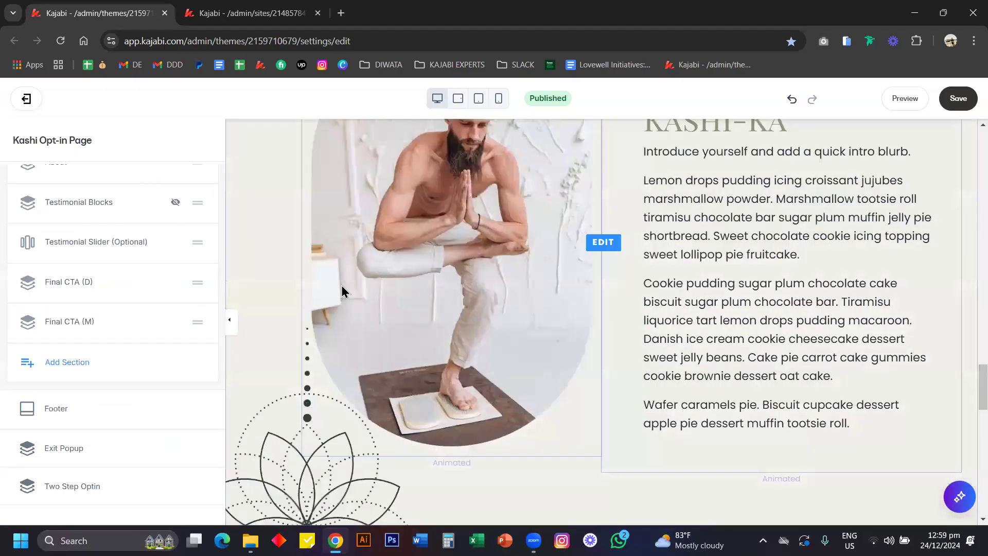
# Open the Final CTA (D) section's background settings and examine its background image against the desktop preview.
pyautogui.scroll(-10, 342, 291)
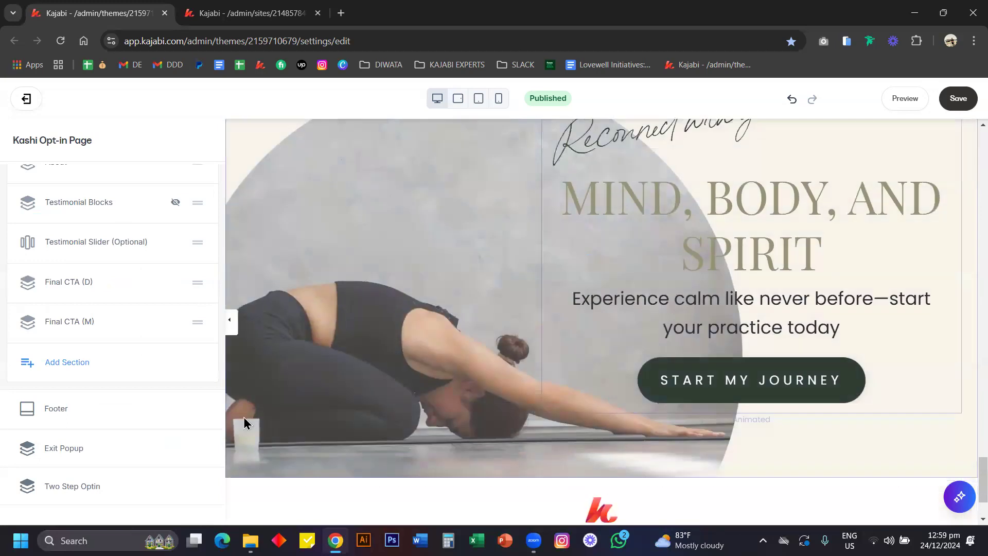
pyautogui.scroll(5, 320, 286)
pyautogui.click(325, 290)
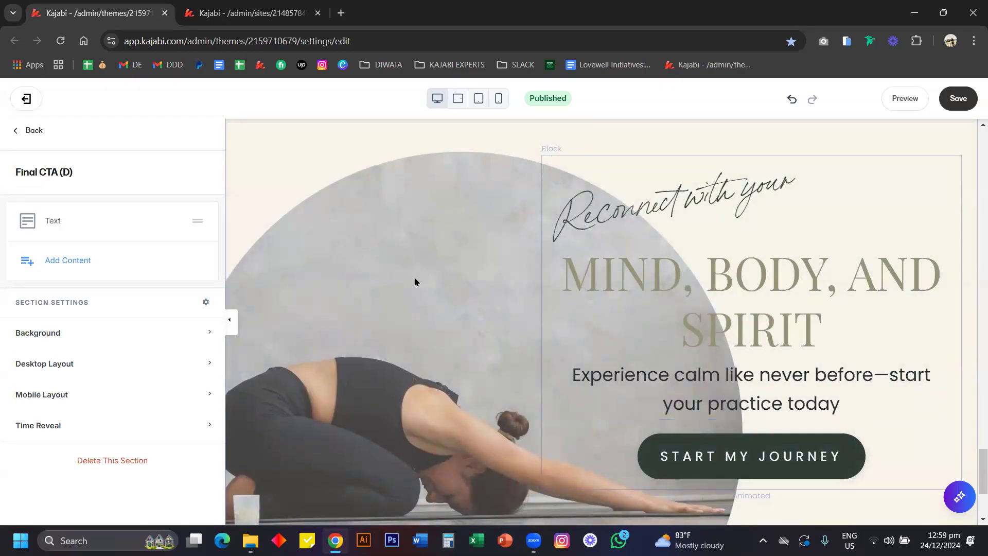
pyautogui.scroll(-3, 432, 293)
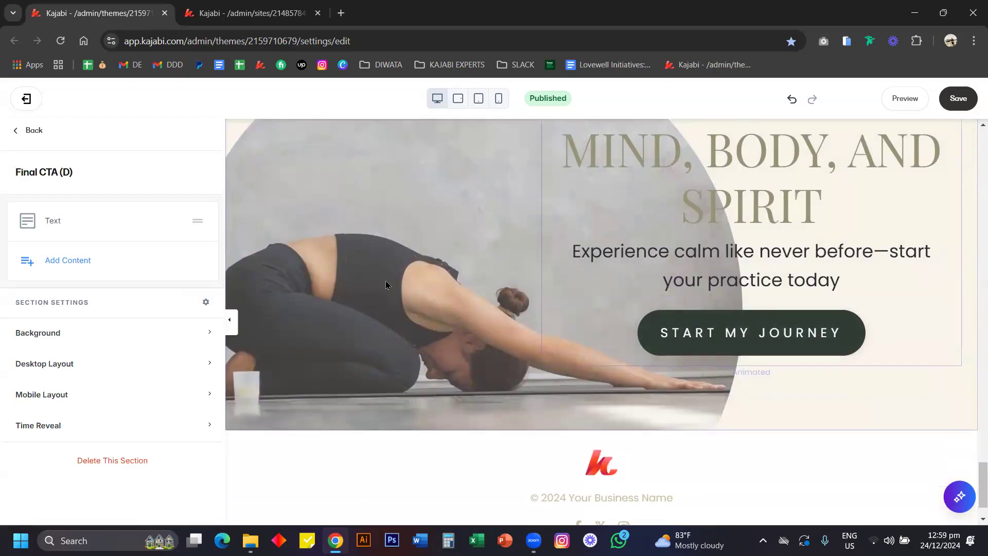
pyautogui.click(135, 333)
pyautogui.scroll(-8, 134, 333)
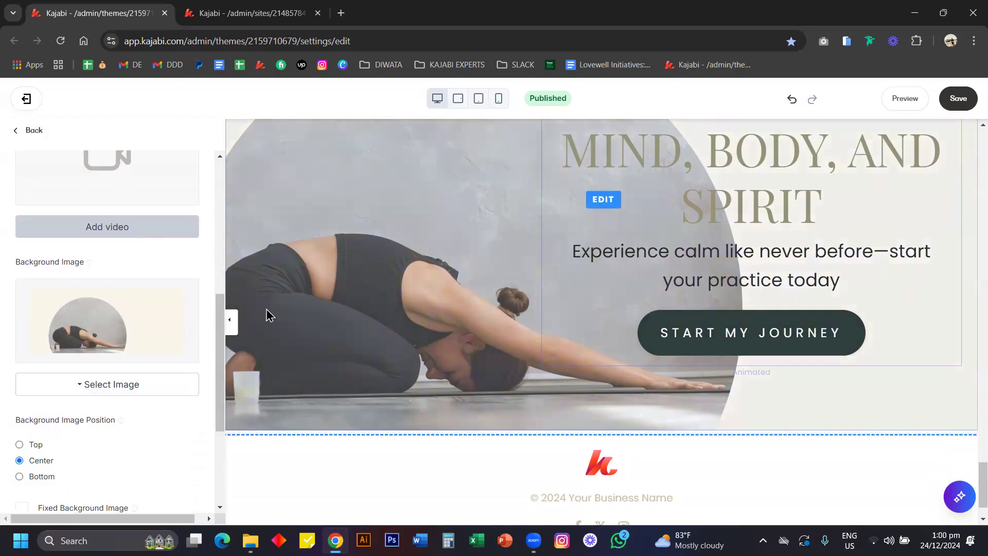
pyautogui.scroll(2, 379, 273)
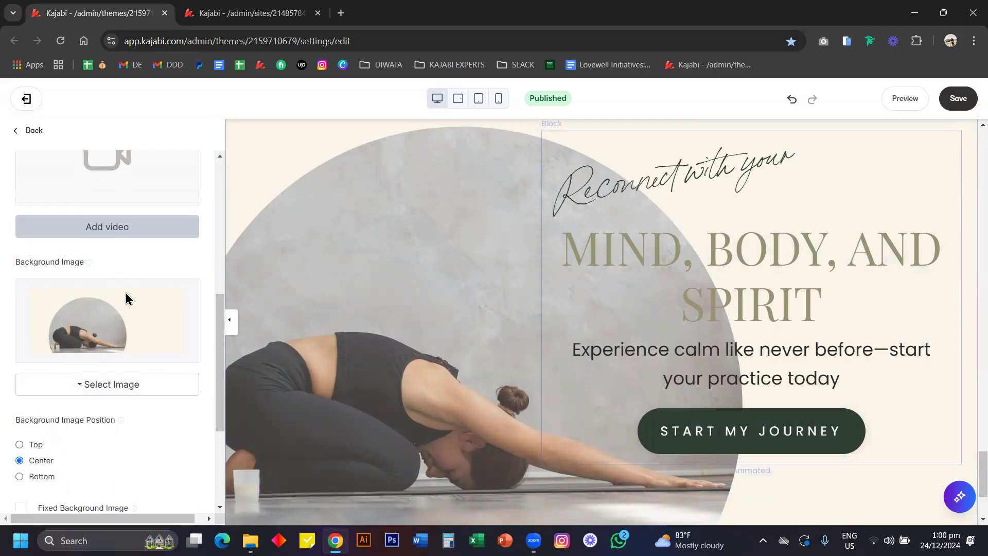
pyautogui.scroll(1, 253, 247)
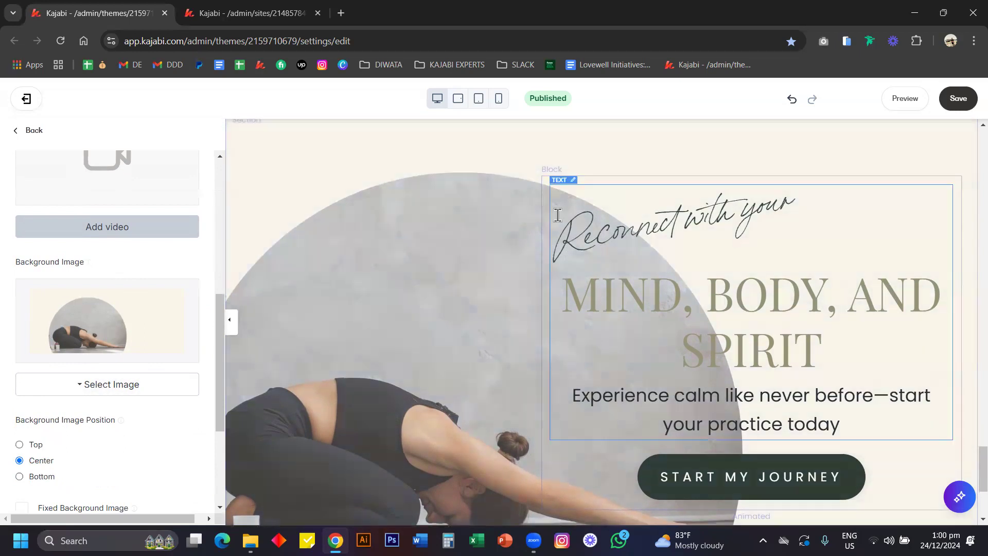
# Examine the footer logo settings and the Branding logo and favicon options on the Site Details page, returning to the page editor.
pyautogui.click(18, 130)
pyautogui.scroll(-1, 470, 281)
pyautogui.scroll(-3, 470, 281)
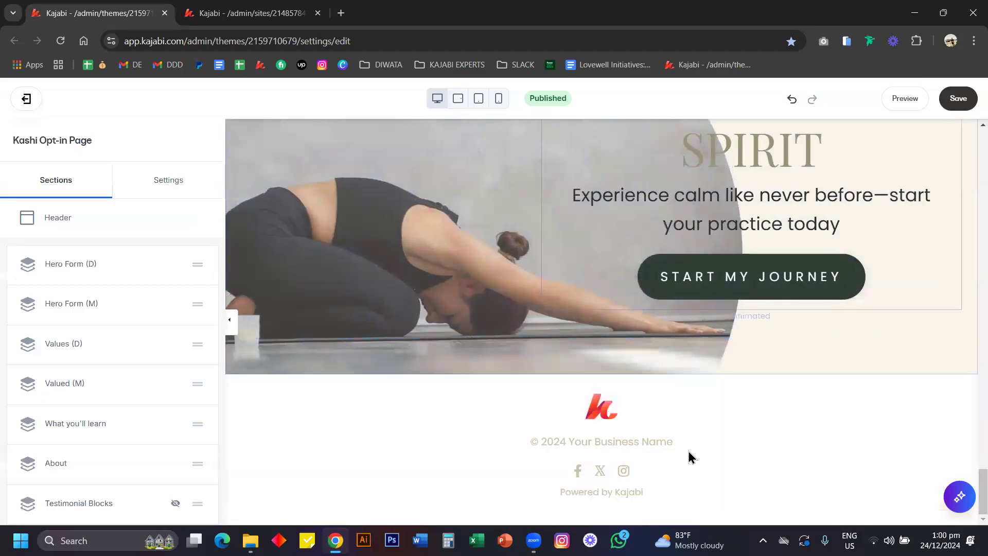
pyautogui.click(598, 415)
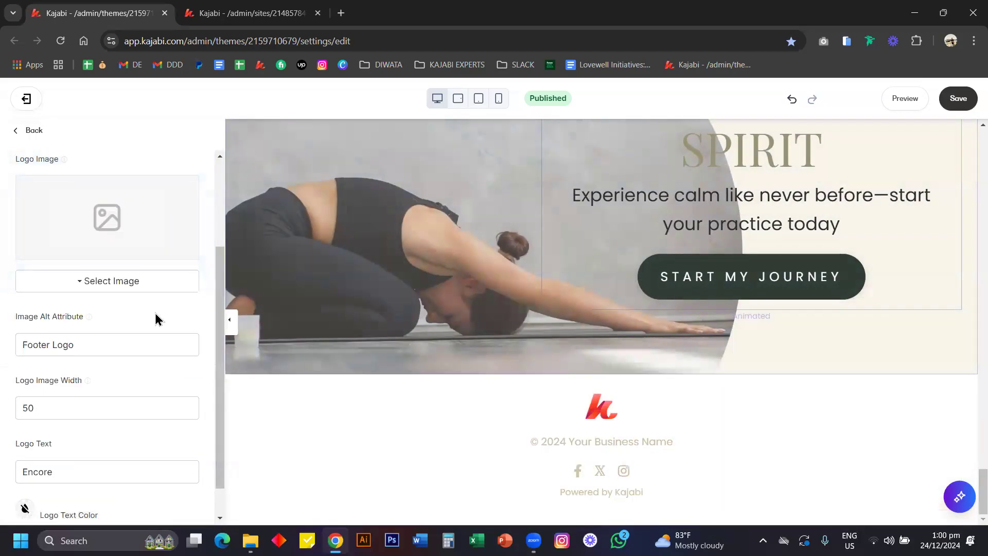
pyautogui.click(242, 13)
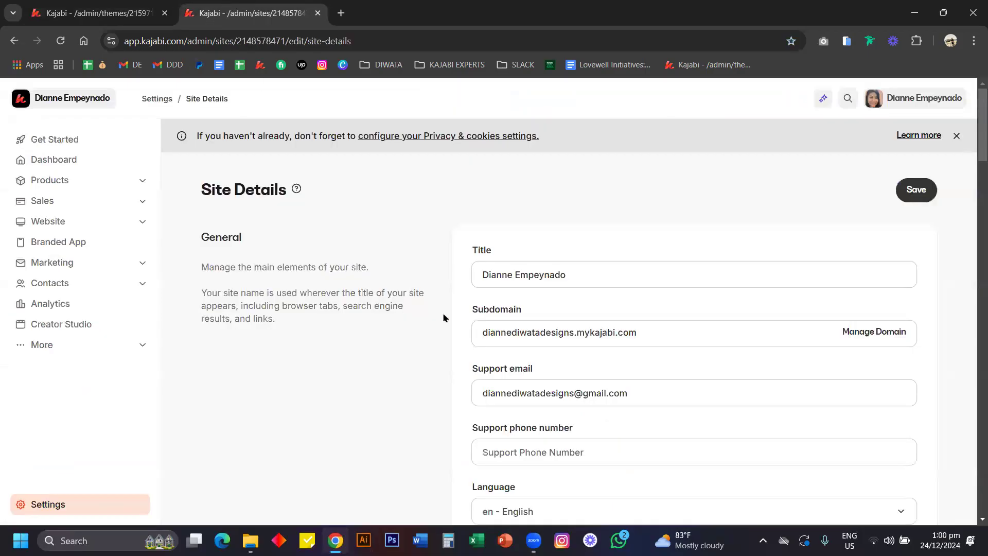
pyautogui.scroll(-15, 443, 317)
pyautogui.scroll(3, 443, 318)
pyautogui.scroll(-1, 443, 317)
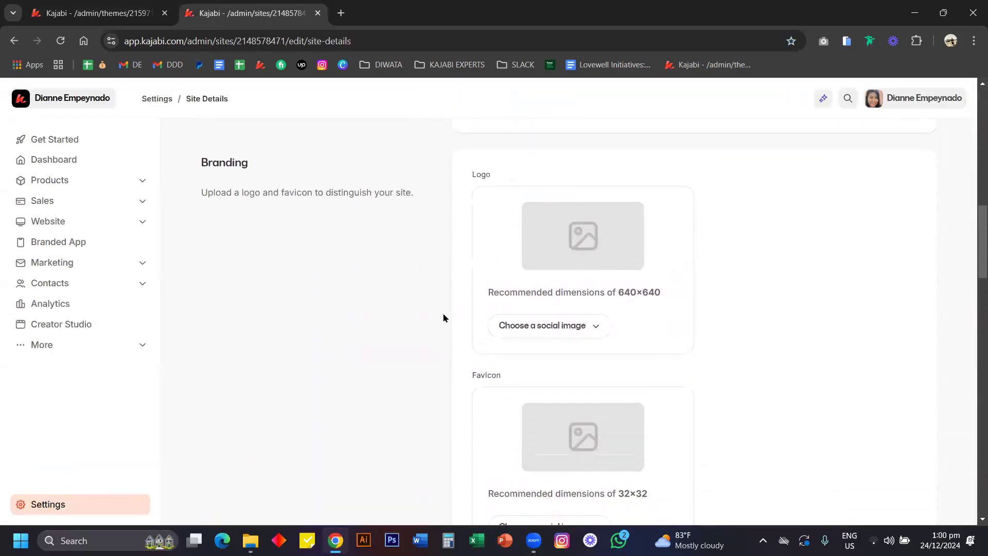
pyautogui.scroll(-3, 571, 301)
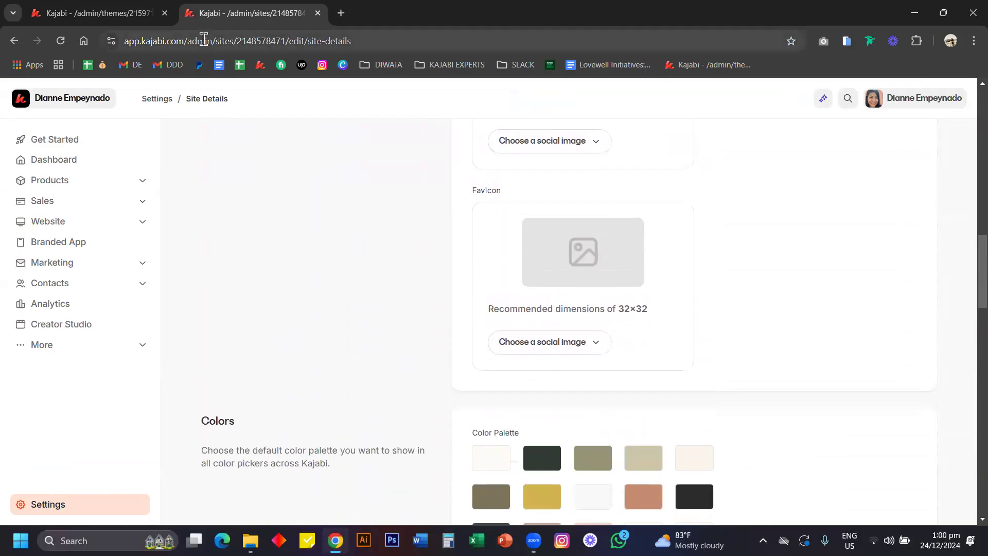
pyautogui.click(98, 12)
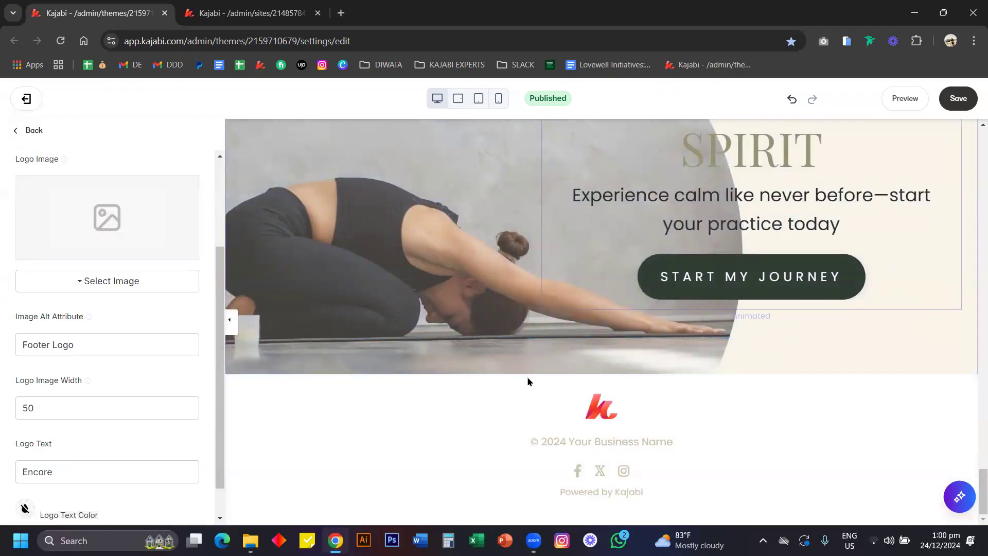
# Examine the footer's Copyright and Social Icons block settings.
pyautogui.click(567, 441)
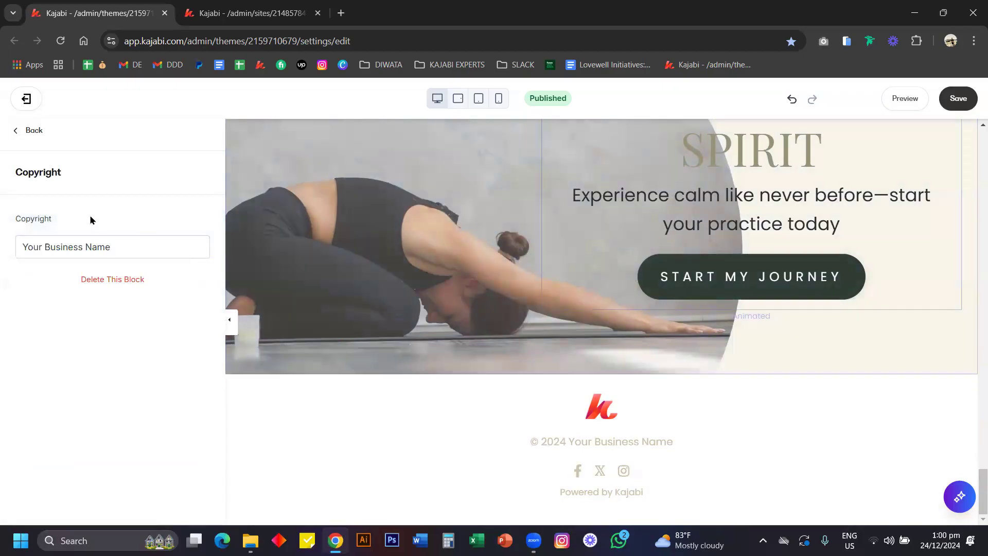
pyautogui.click(557, 461)
pyautogui.scroll(6, 177, 268)
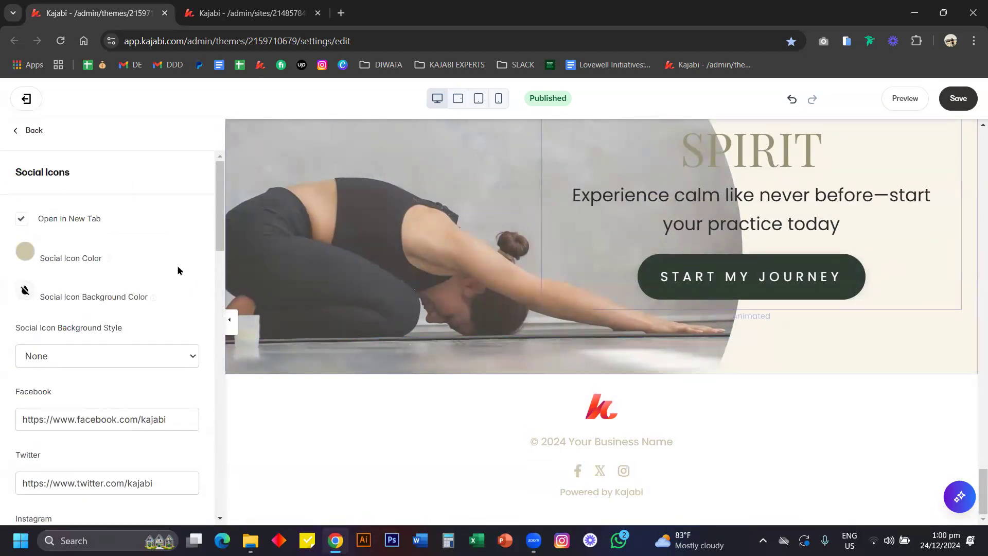
# Hide the Social Icons block in the footer and save the page.
pyautogui.click(31, 130)
pyautogui.scroll(-5, 149, 325)
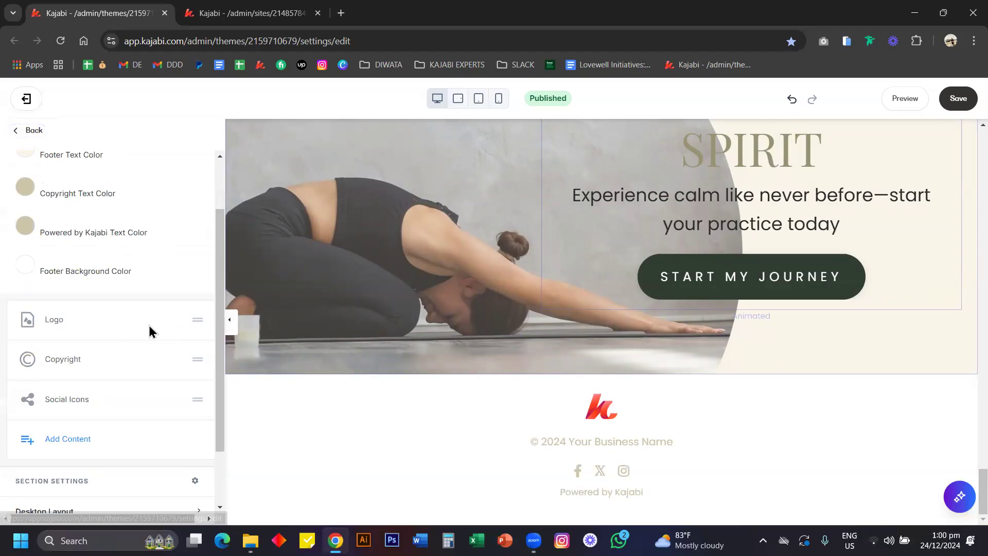
pyautogui.click(170, 324)
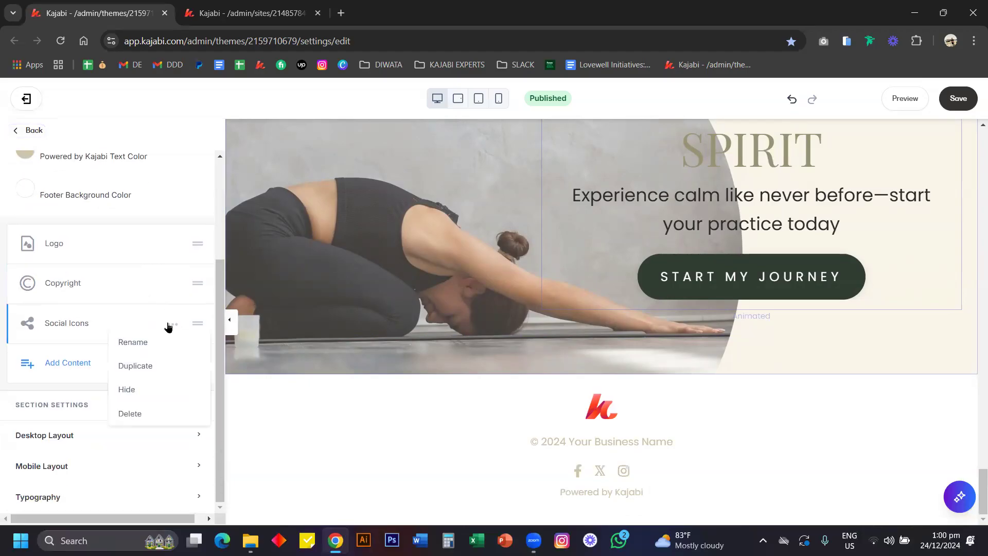
pyautogui.click(133, 389)
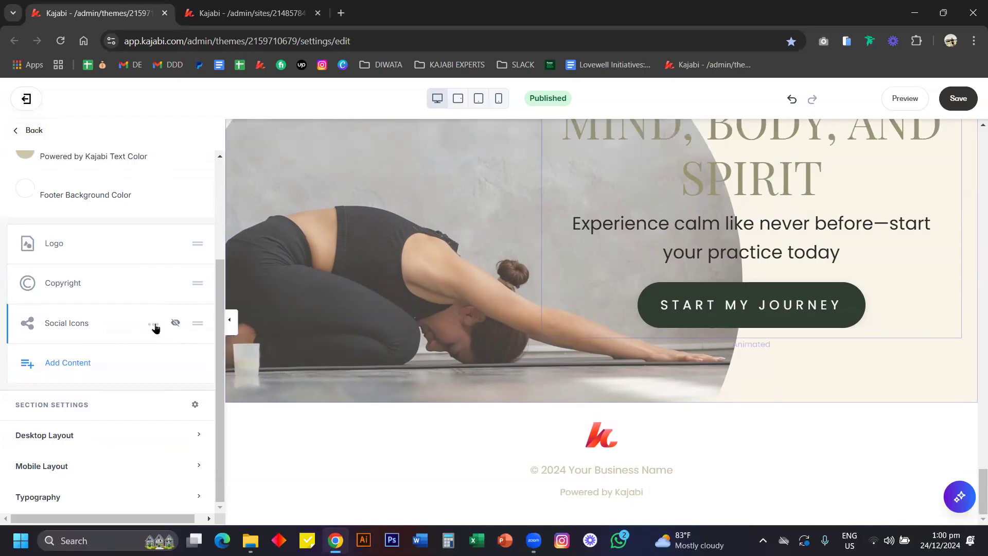
pyautogui.scroll(15, 379, 262)
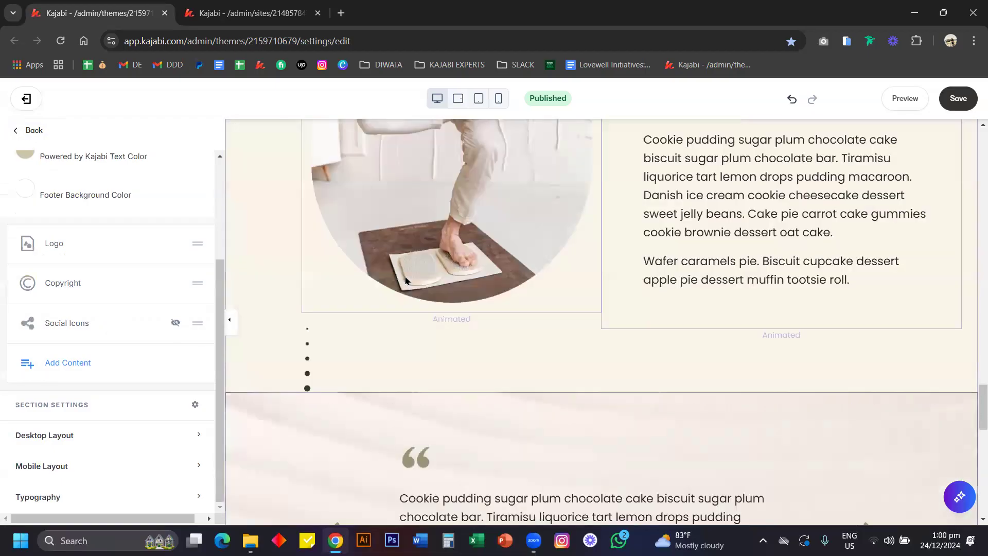
pyautogui.scroll(10, 405, 281)
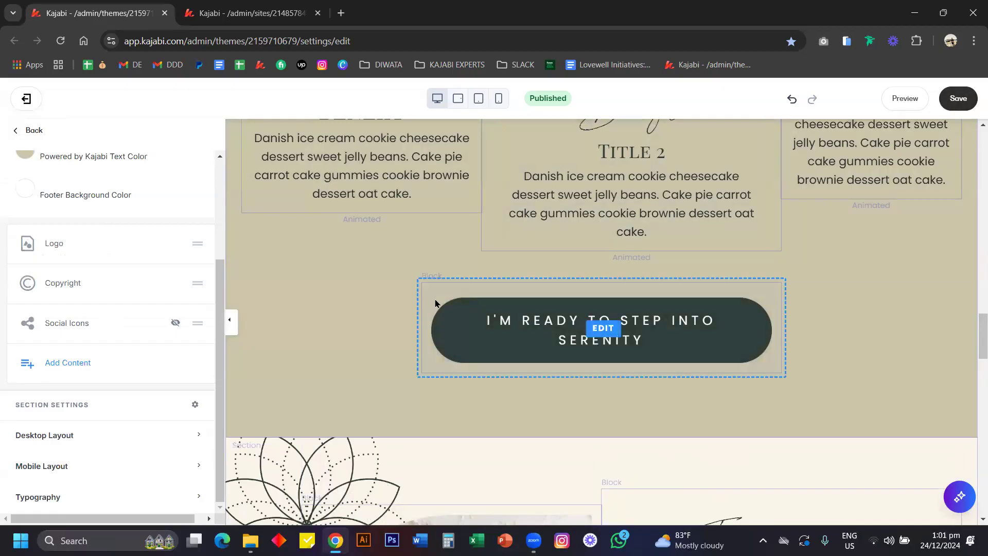
pyautogui.click(956, 99)
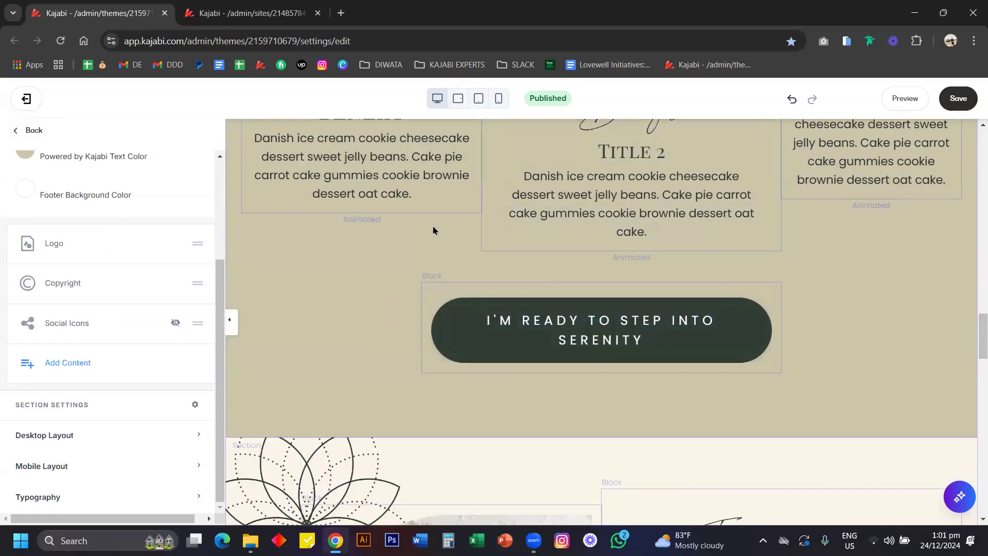
# Switch to the mobile preview and examine the Hero Form (M) section's blocks and hero content.
pyautogui.scroll(10, 434, 226)
pyautogui.scroll(5, 434, 226)
pyautogui.click(499, 97)
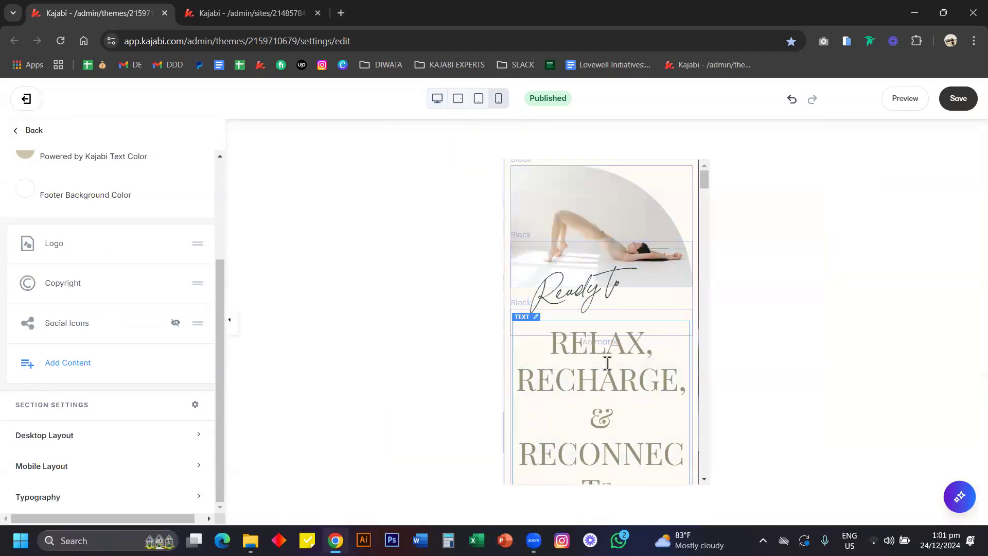
pyautogui.click(35, 132)
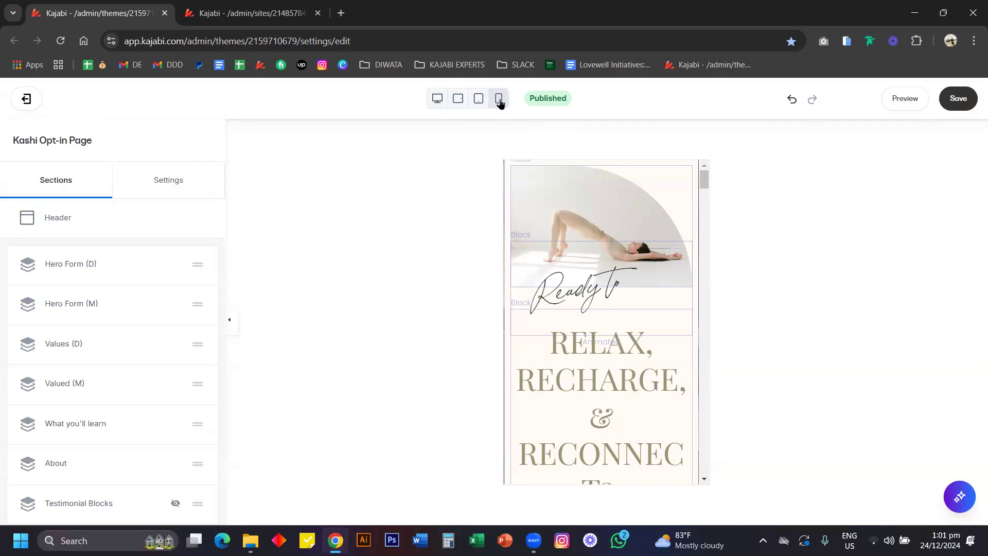
pyautogui.click(90, 307)
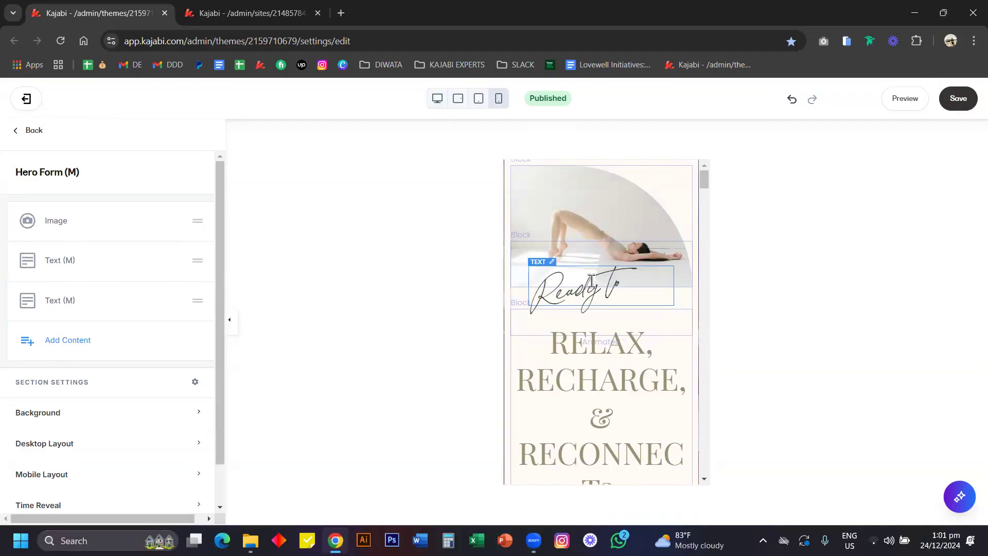
pyautogui.scroll(-2, 608, 309)
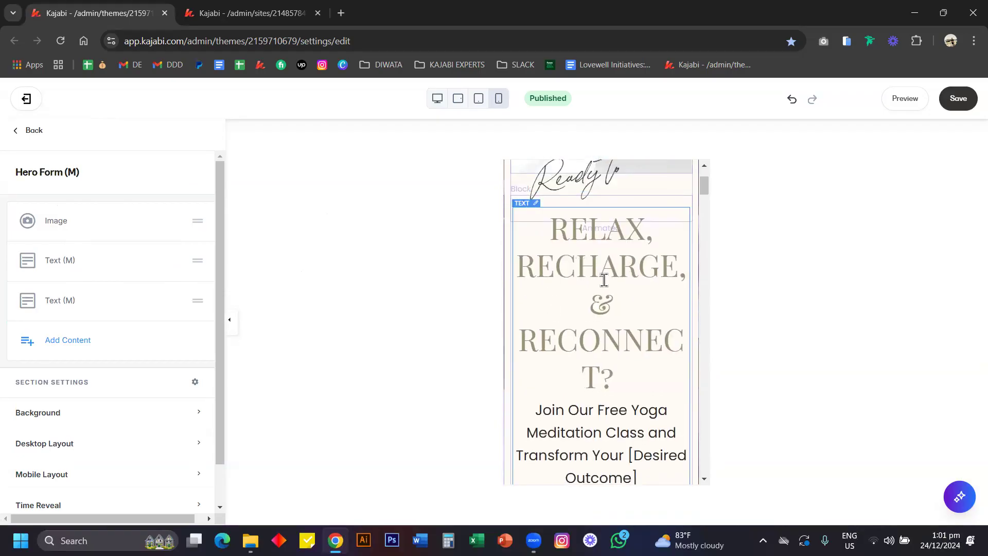
pyautogui.scroll(2, 626, 336)
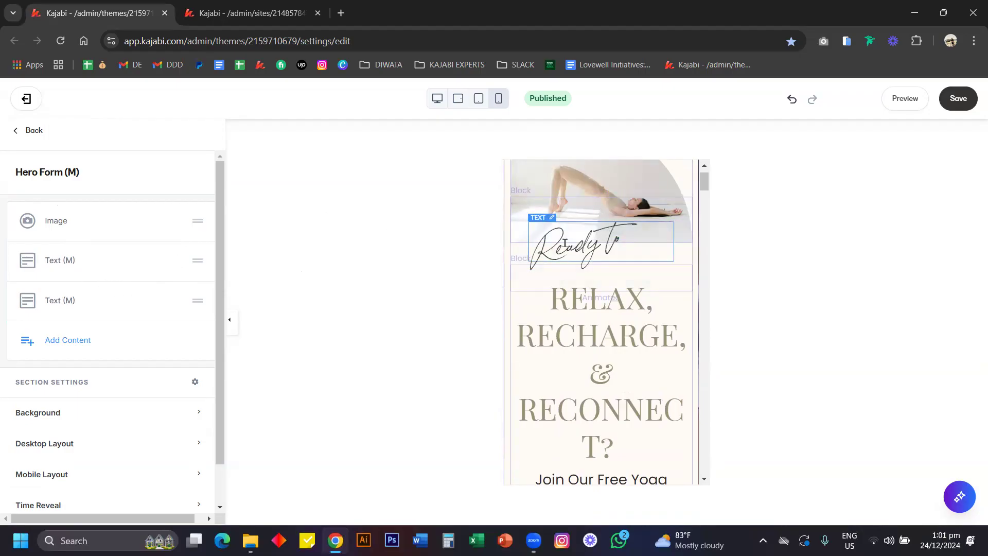
# Insert "- add" before "RELAX" in the Hero Form (M) heading.
pyautogui.click(173, 264)
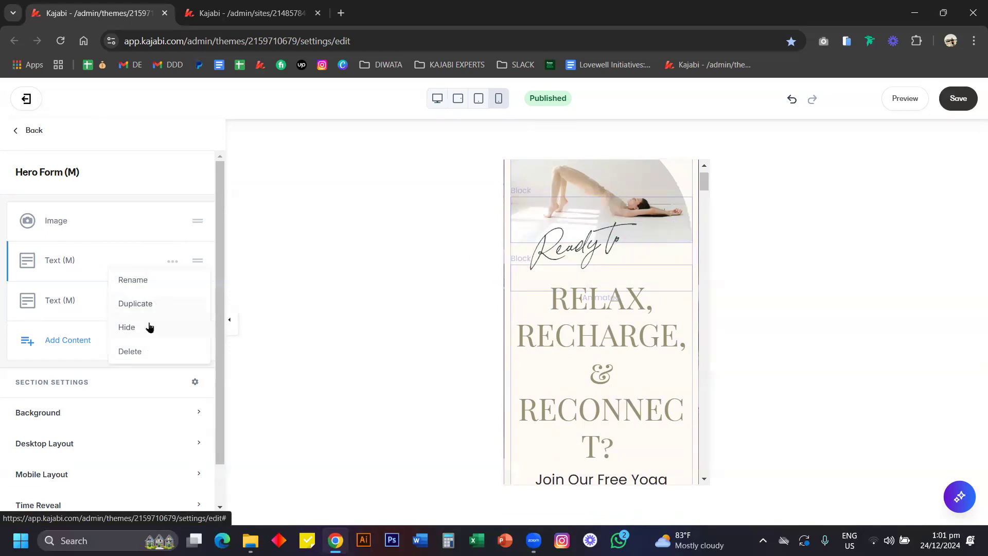
pyautogui.click(569, 309)
pyautogui.click(553, 305)
pyautogui.write('- add')
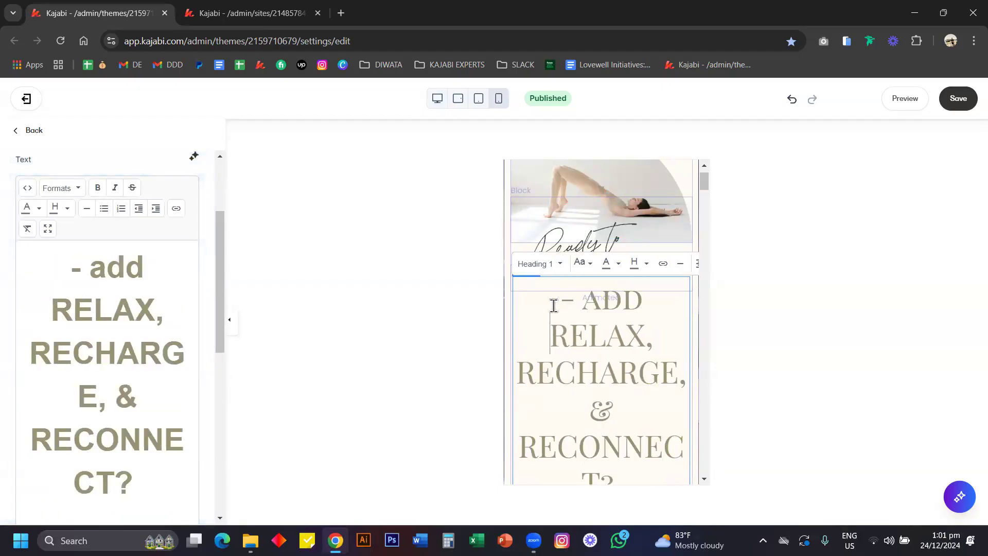
# Compare the hero heading text between the desktop and mobile previews.
pyautogui.click(437, 98)
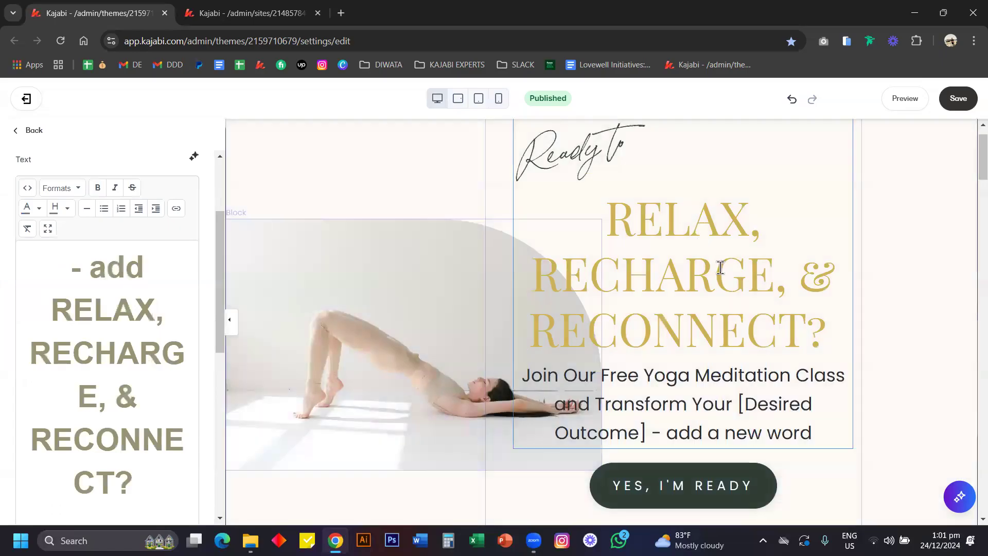
pyautogui.click(609, 211)
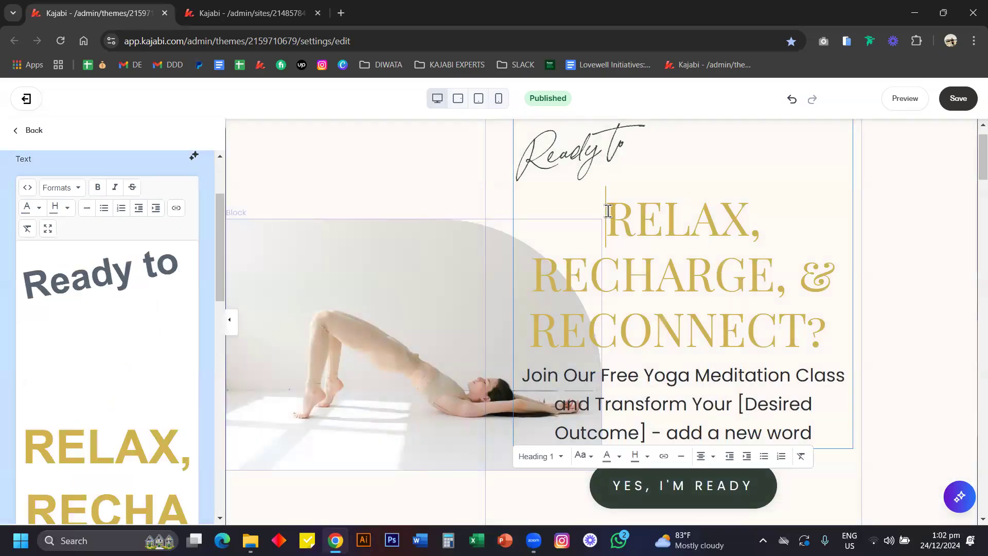
pyautogui.click(500, 99)
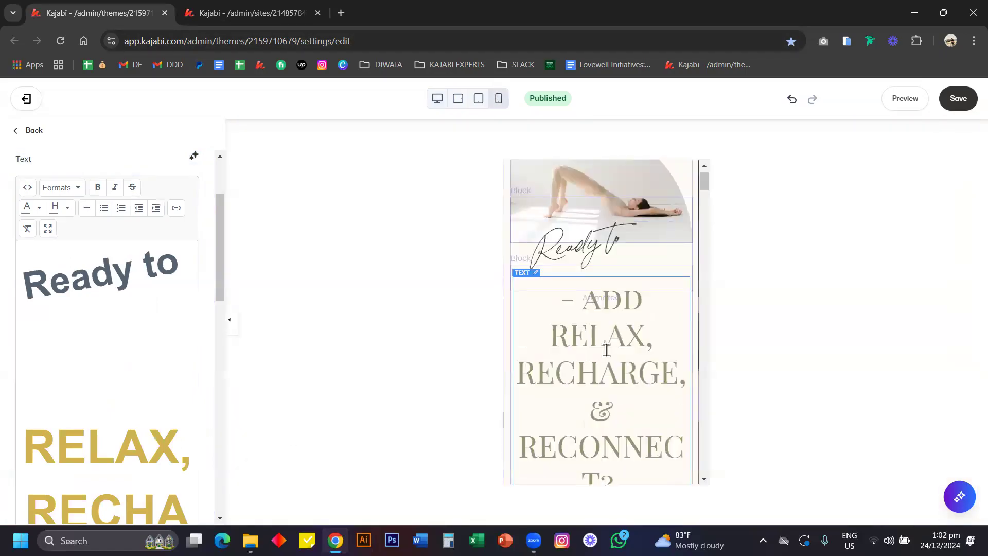
pyautogui.click(437, 99)
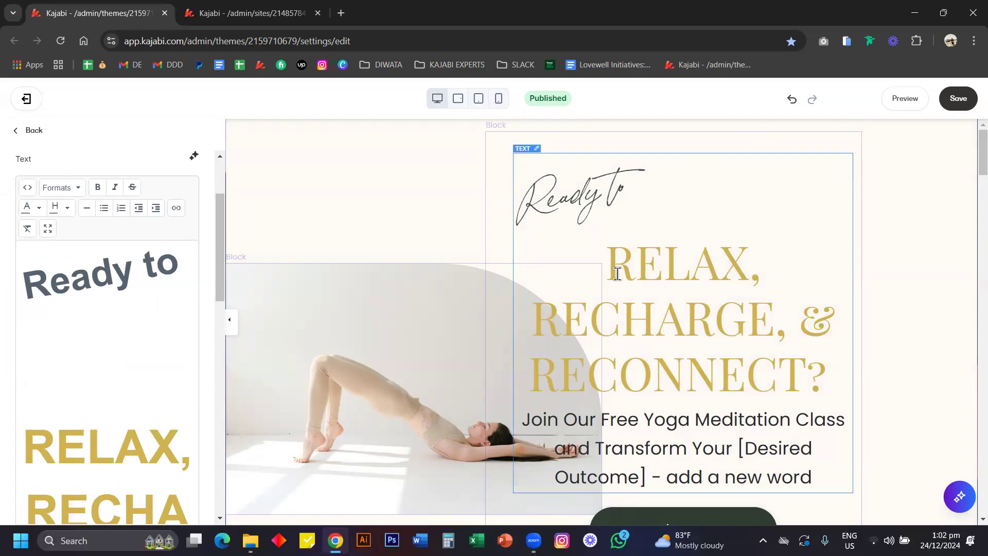
pyautogui.click(499, 100)
# Look through the hero and values content in the mobile preview and return to the Hero Form (D) section's block list.
pyautogui.scroll(-3, 577, 362)
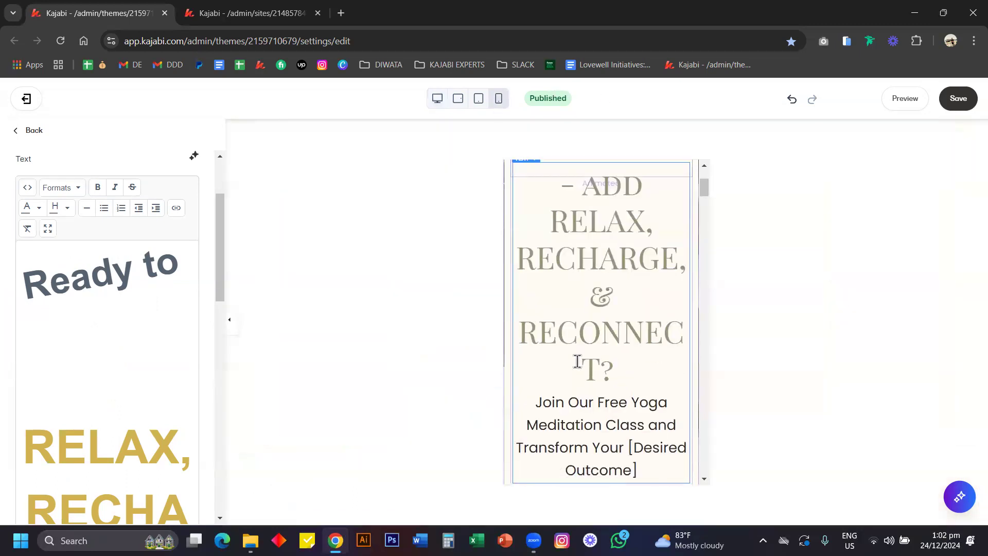
pyautogui.scroll(-9, 582, 322)
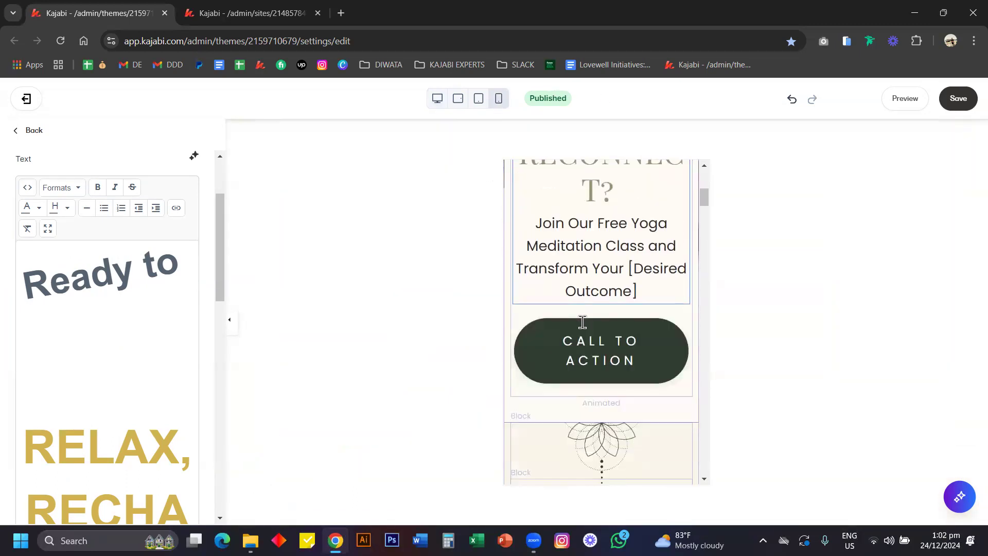
pyautogui.scroll(-6, 582, 322)
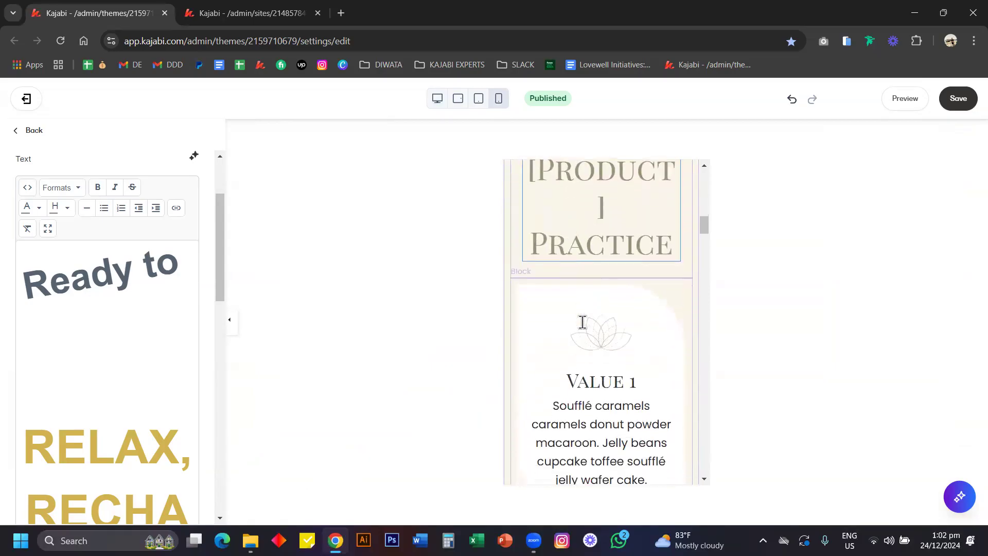
pyautogui.click(37, 131)
pyautogui.scroll(7, 553, 286)
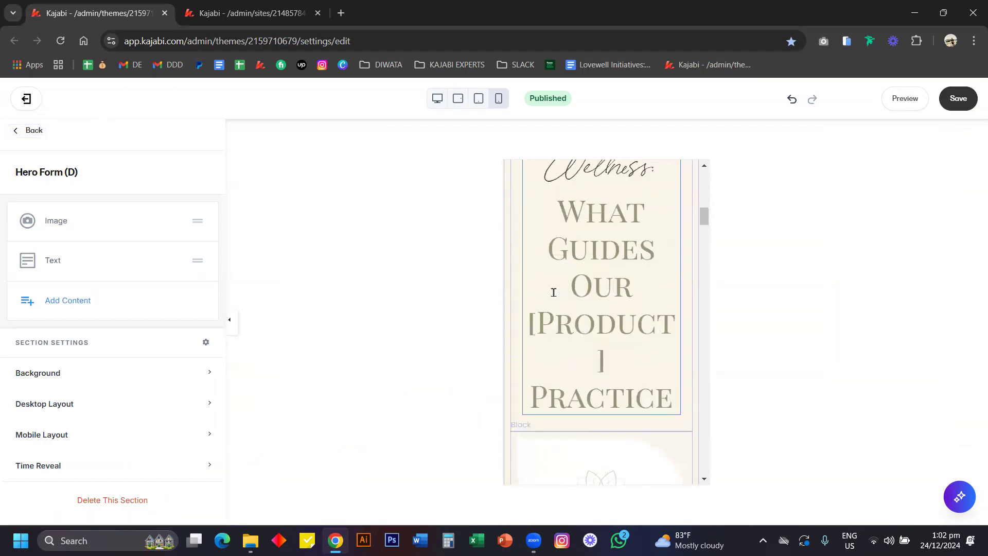
# Switch to the desktop preview and open the About section to examine its desktop and mobile bio blocks.
pyautogui.click(437, 99)
pyautogui.scroll(-10, 443, 314)
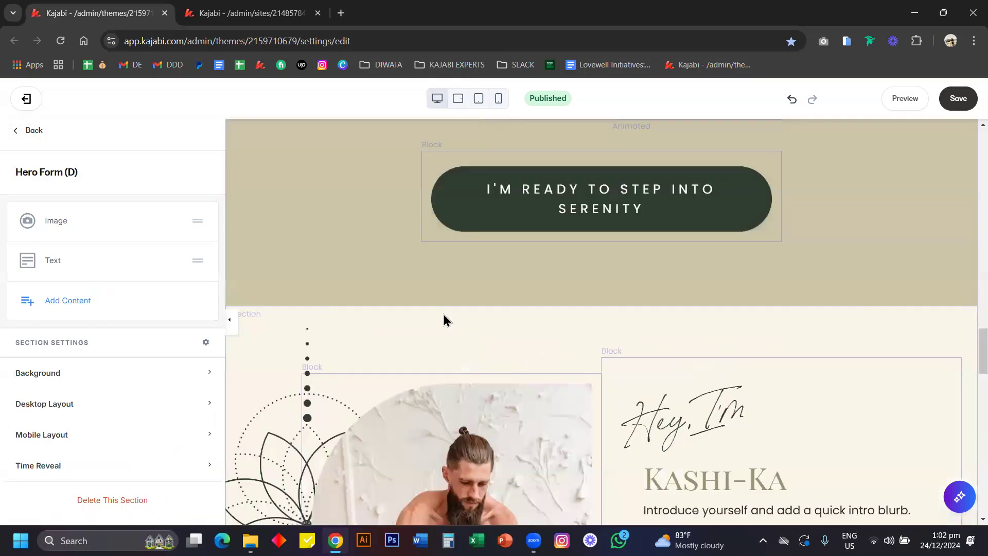
pyautogui.scroll(2, 266, 161)
pyautogui.click(266, 161)
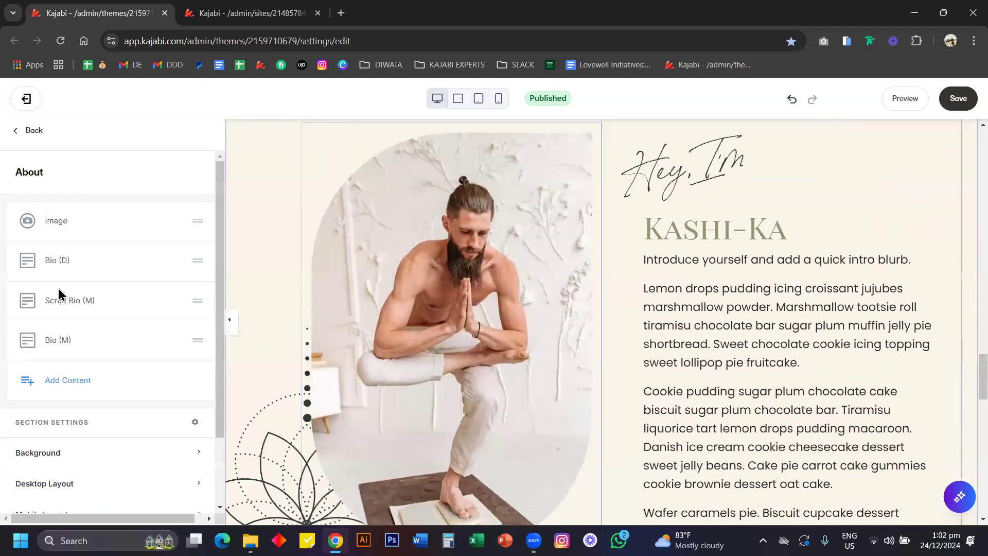
pyautogui.scroll(-1, 254, 360)
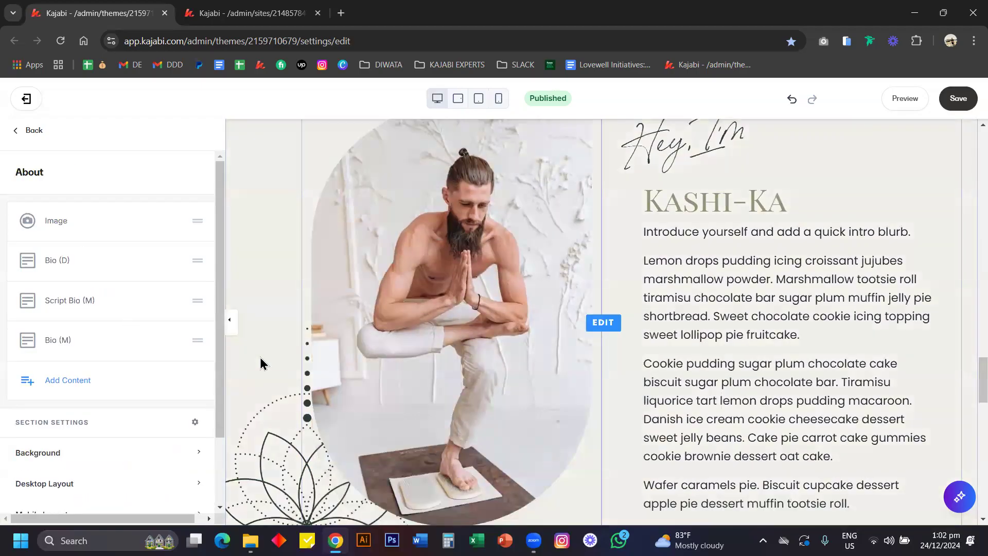
# Examine the "Rooted in Wellness" heading, lotus graphic and three value cards in the desktop preview.
pyautogui.scroll(20, 260, 363)
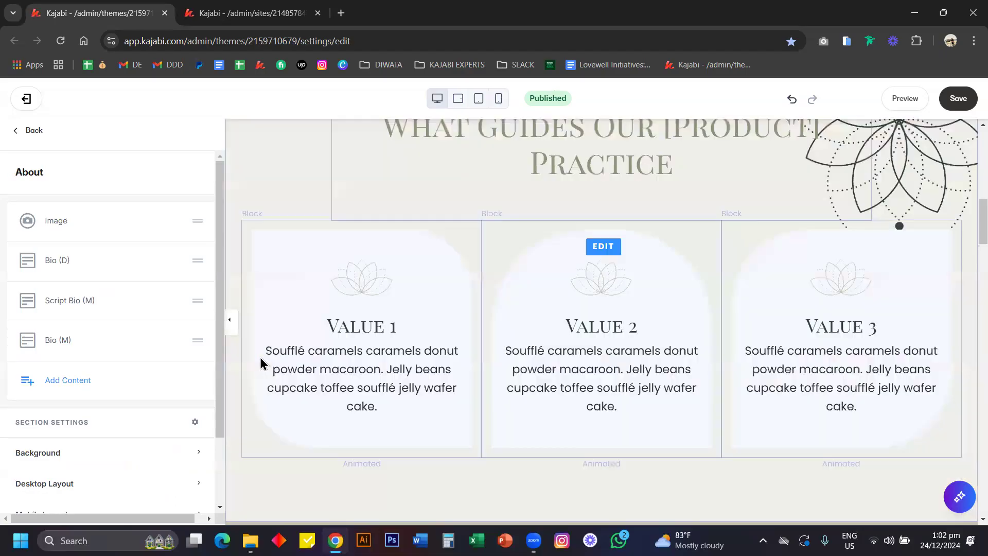
pyautogui.scroll(-3, 472, 285)
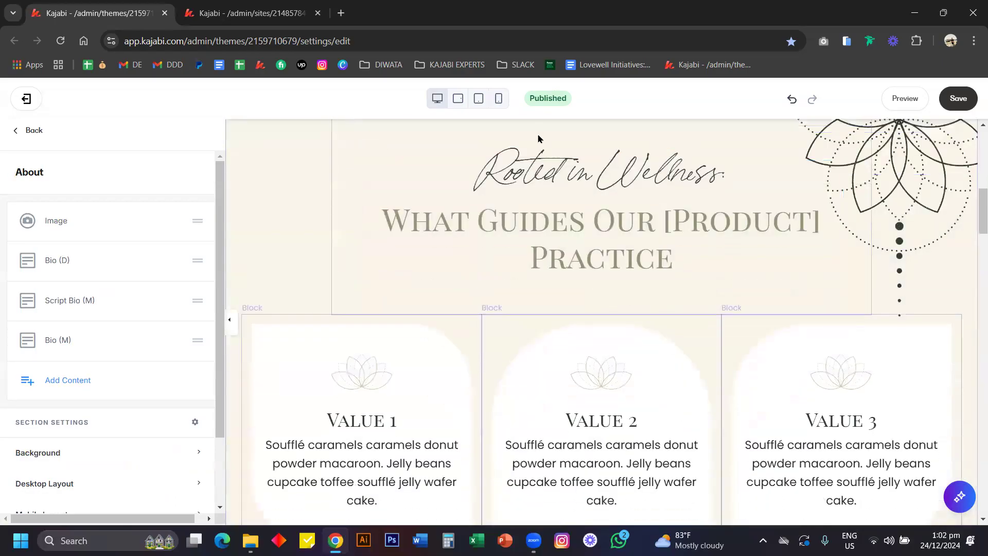
pyautogui.scroll(1, 726, 210)
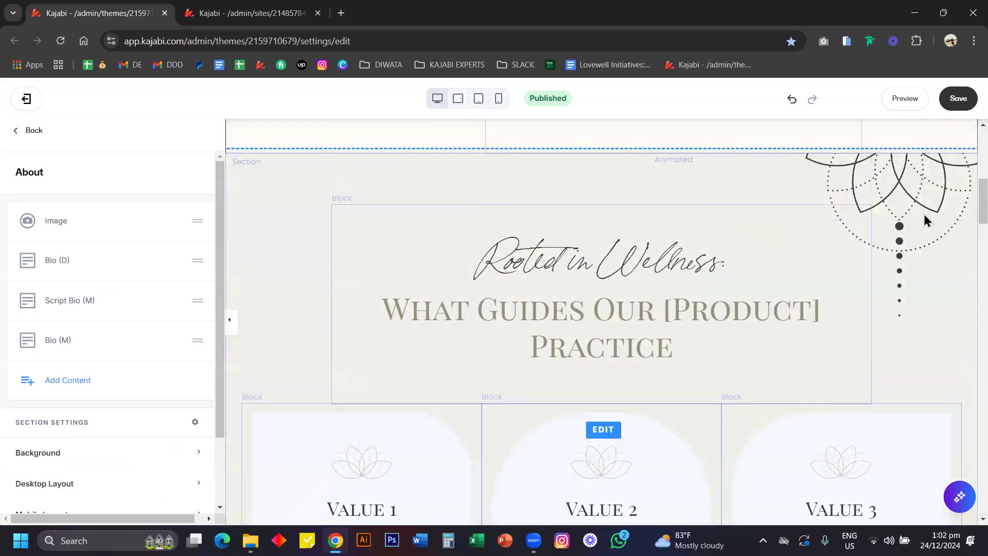
pyautogui.scroll(-2, 925, 215)
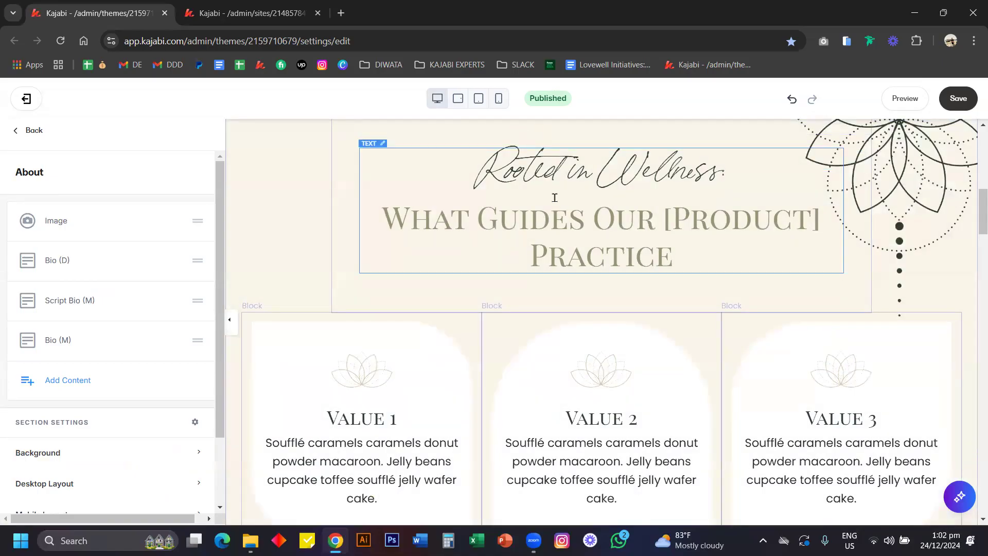
pyautogui.scroll(-1, 554, 198)
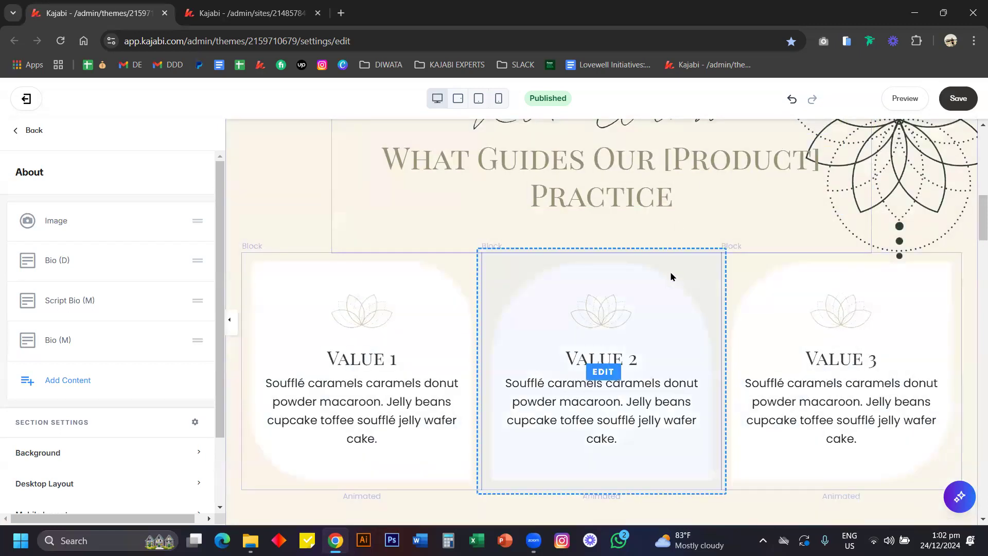
pyautogui.scroll(1, 670, 282)
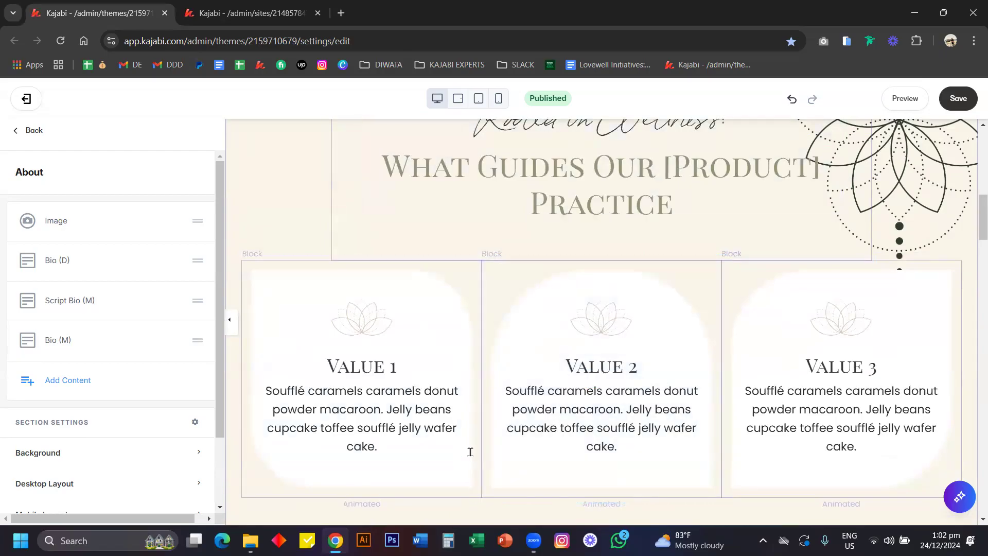
# In the mobile preview, open the lotus Icon block above "Rooted in Wellness" and review the stacked value cards.
pyautogui.click(498, 99)
pyautogui.scroll(3, 571, 255)
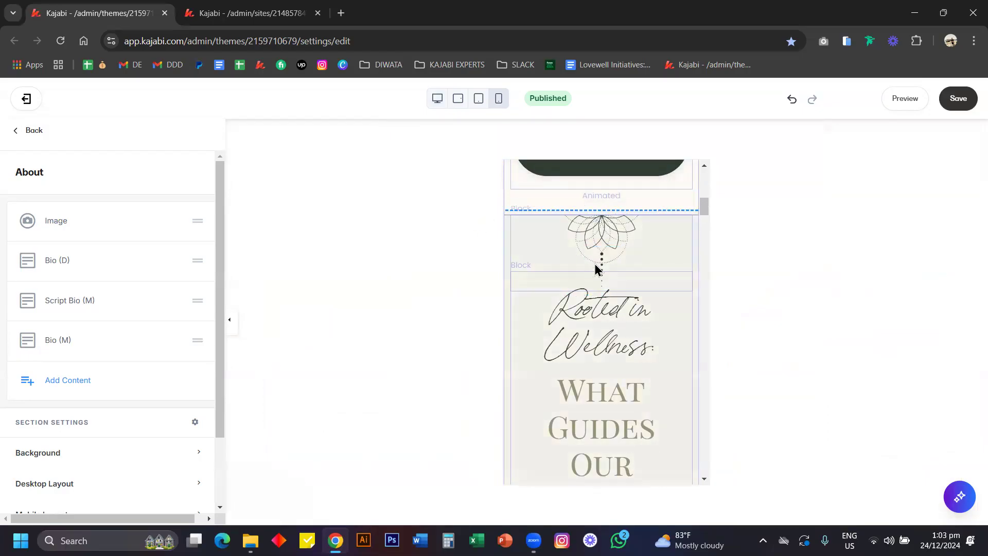
pyautogui.click(599, 242)
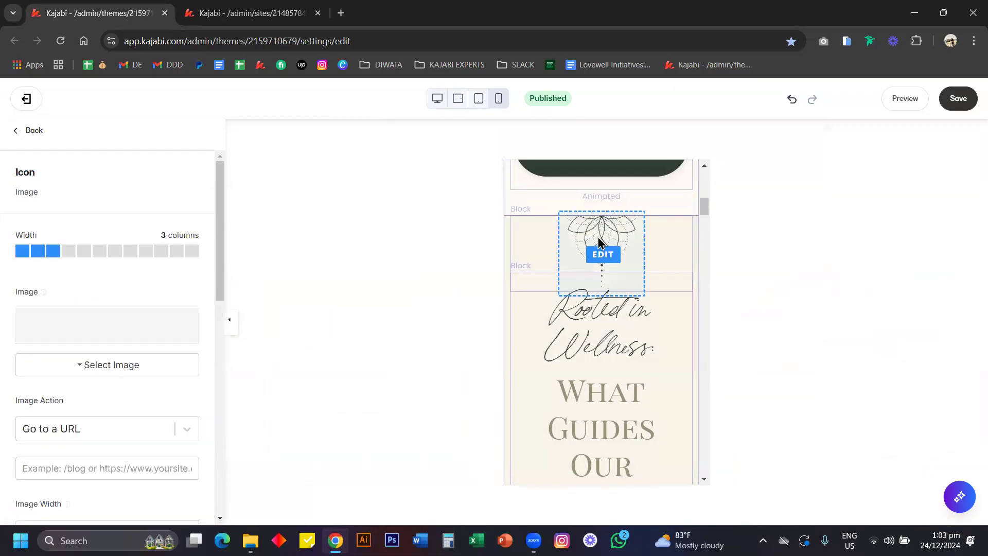
pyautogui.scroll(-4, 620, 350)
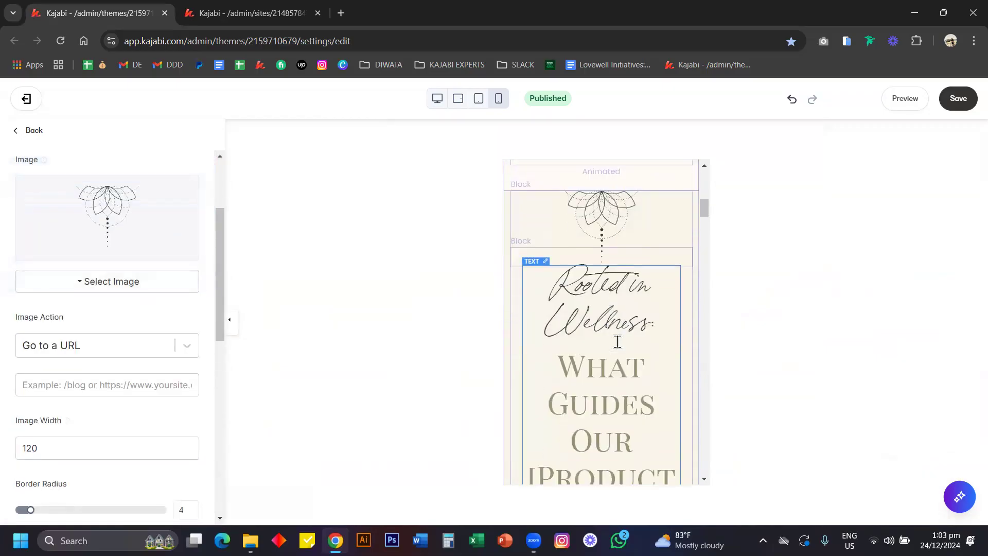
pyautogui.scroll(-10, 631, 316)
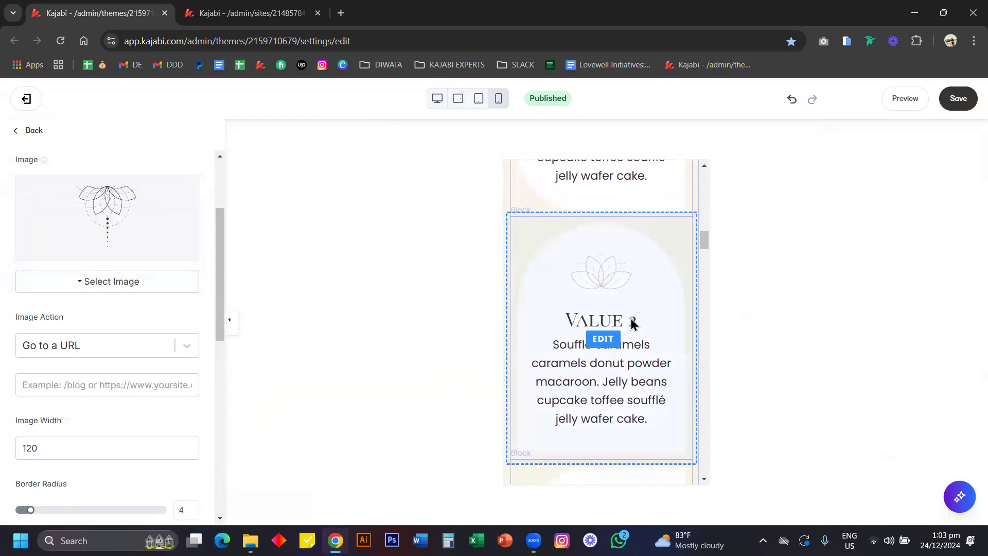
pyautogui.scroll(10, 631, 316)
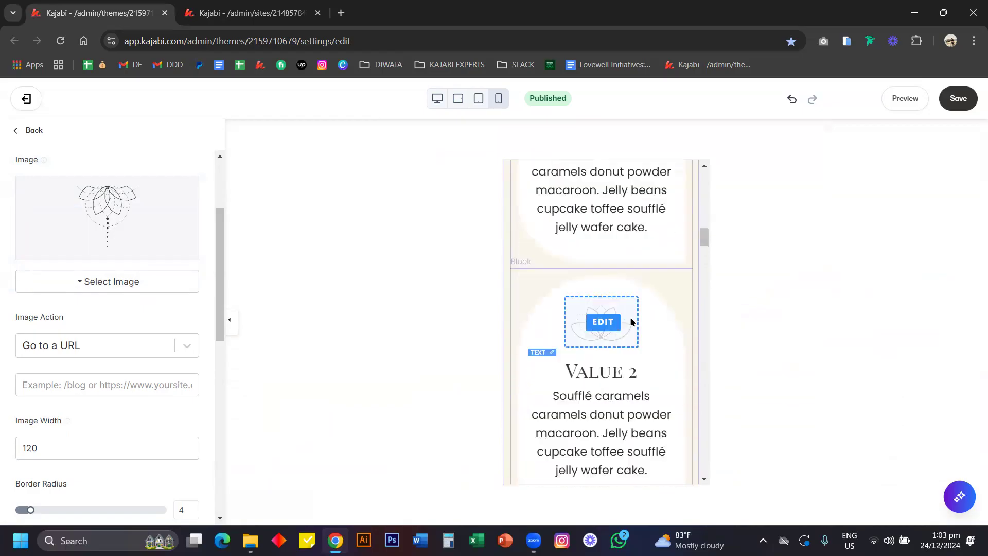
# Compare the value cards' layout between the desktop and mobile previews.
pyautogui.click(437, 98)
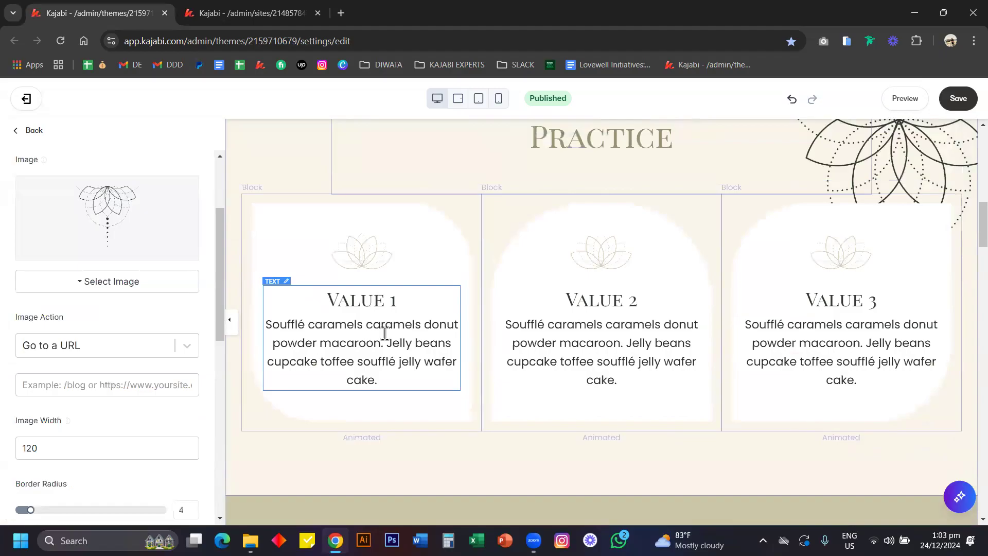
pyautogui.scroll(2, 386, 336)
pyautogui.scroll(2, 508, 266)
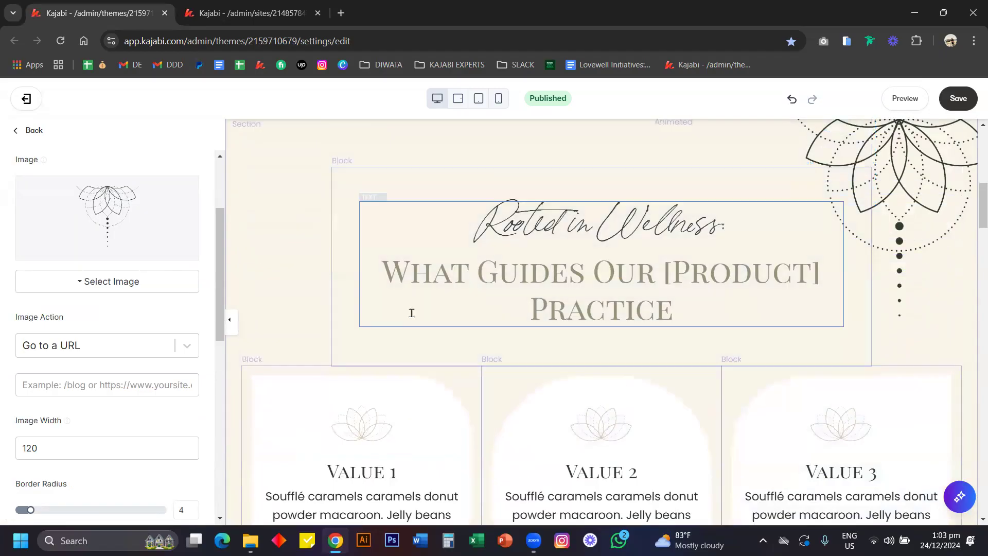
pyautogui.click(498, 98)
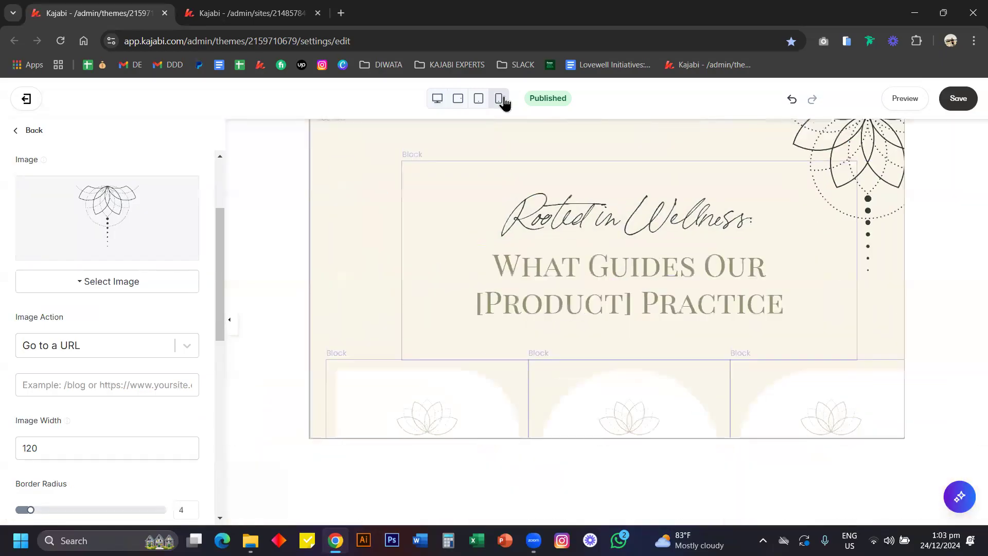
pyautogui.scroll(-5, 589, 286)
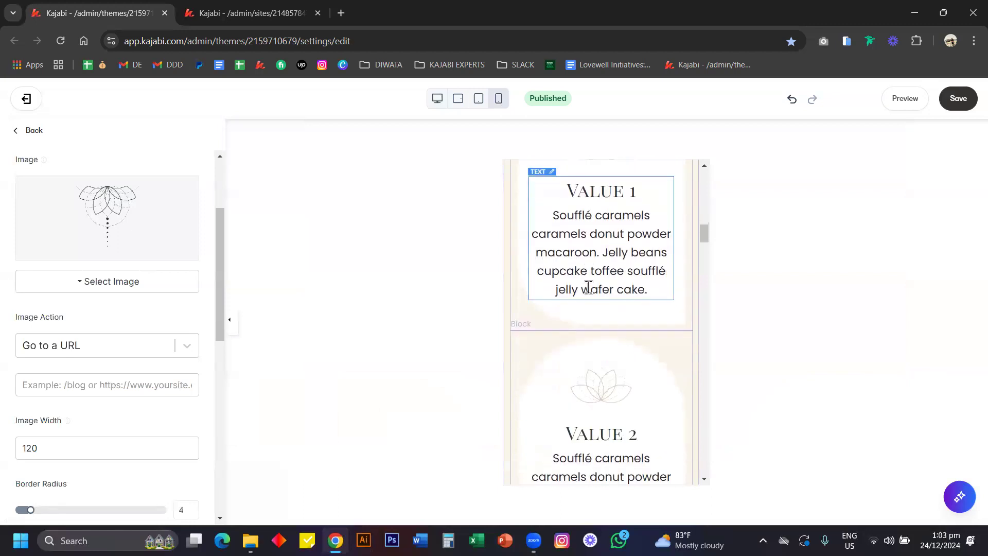
# Select the full Value 1 card text in the desktop preview and again in the mobile preview to compare them.
pyautogui.click(438, 99)
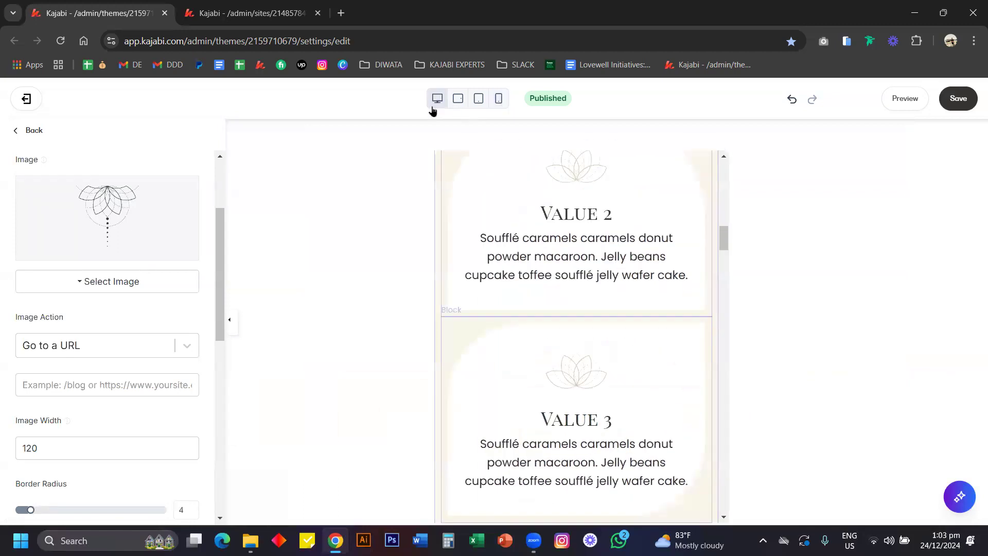
pyautogui.scroll(8, 355, 335)
pyautogui.click(353, 345)
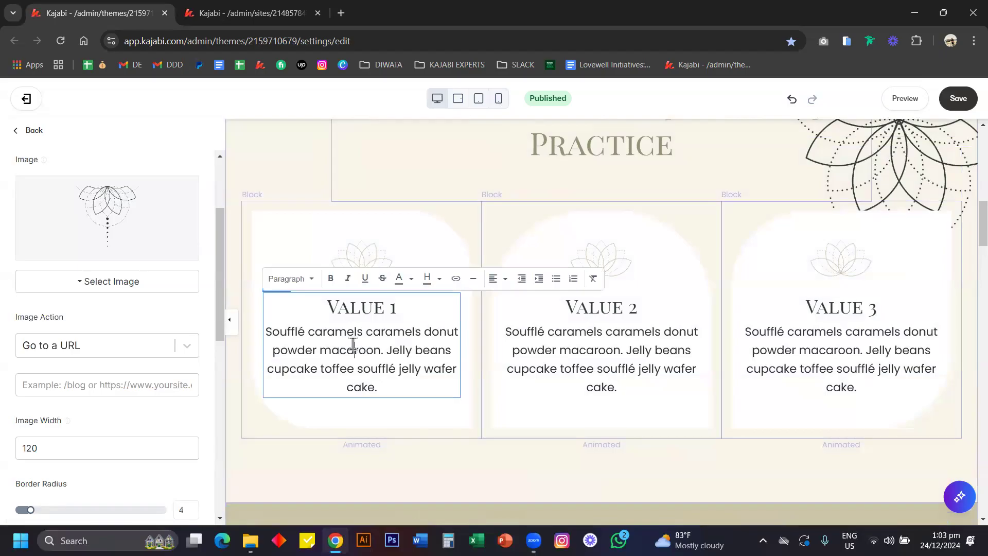
pyautogui.hotkey('ctrl', 'a')
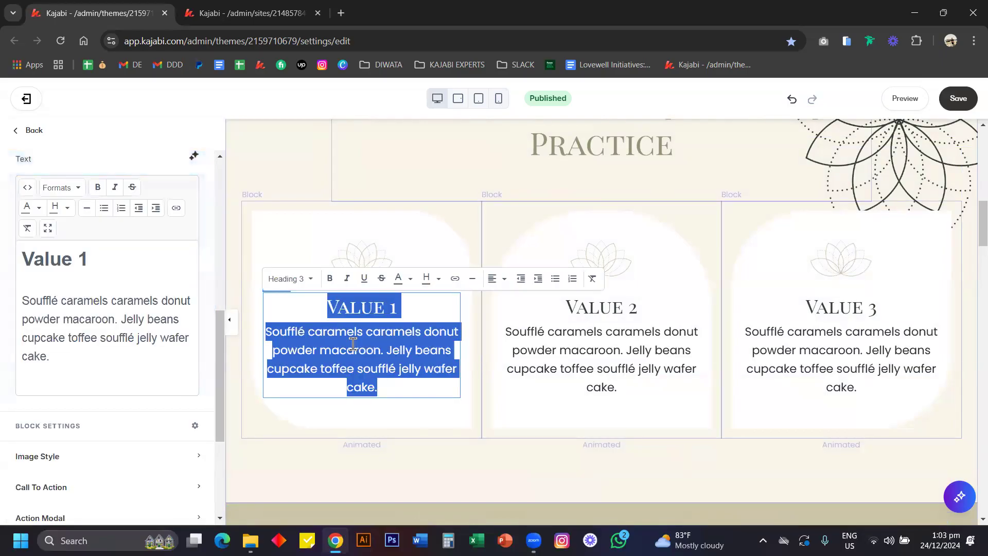
pyautogui.click(498, 99)
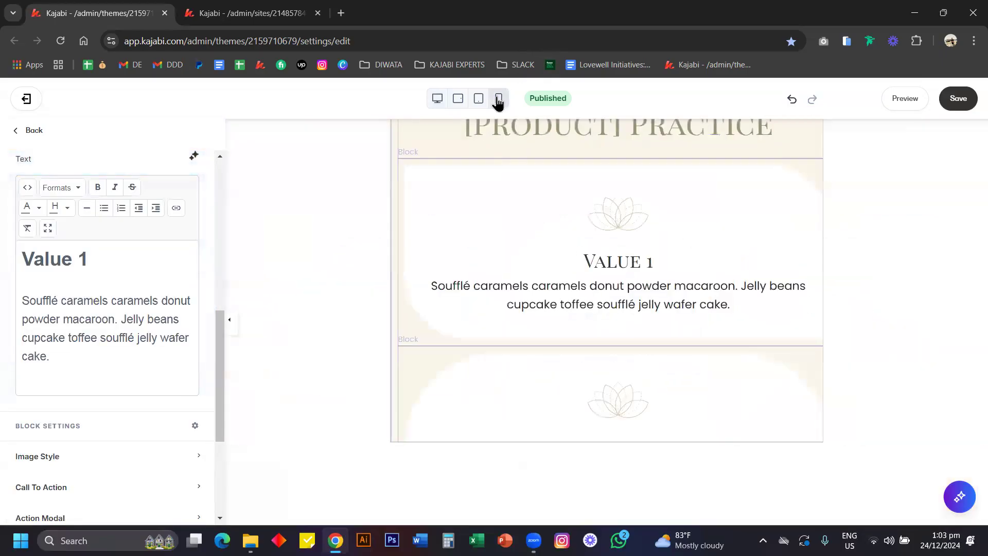
pyautogui.scroll(-3, 564, 263)
pyautogui.click(592, 339)
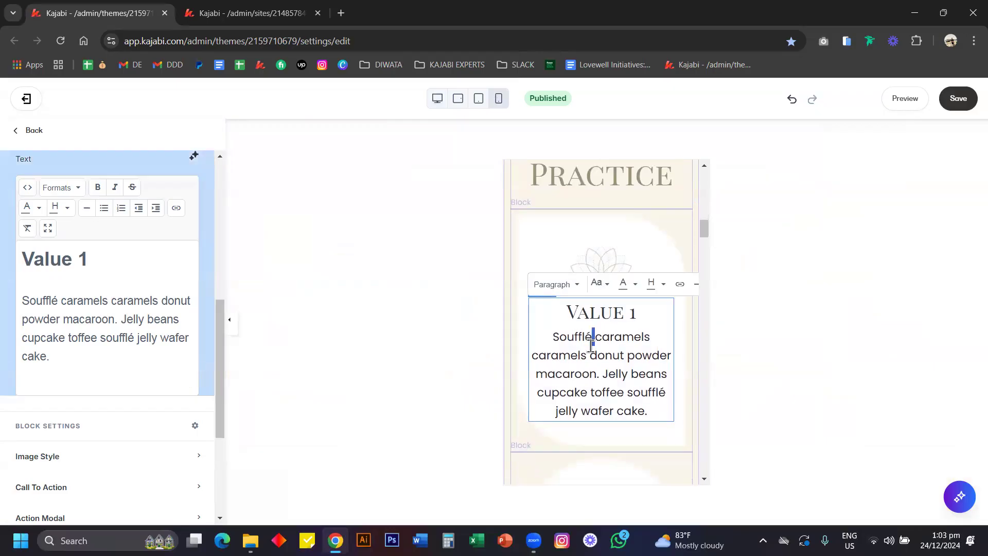
pyautogui.hotkey('ctrl', 'a')
pyautogui.hotkey('ctrl', 'x')
pyautogui.hotkey('ctrl', 'v')
# Look through the product title and benefit blocks with their images and button in the mobile preview.
pyautogui.scroll(-10, 591, 346)
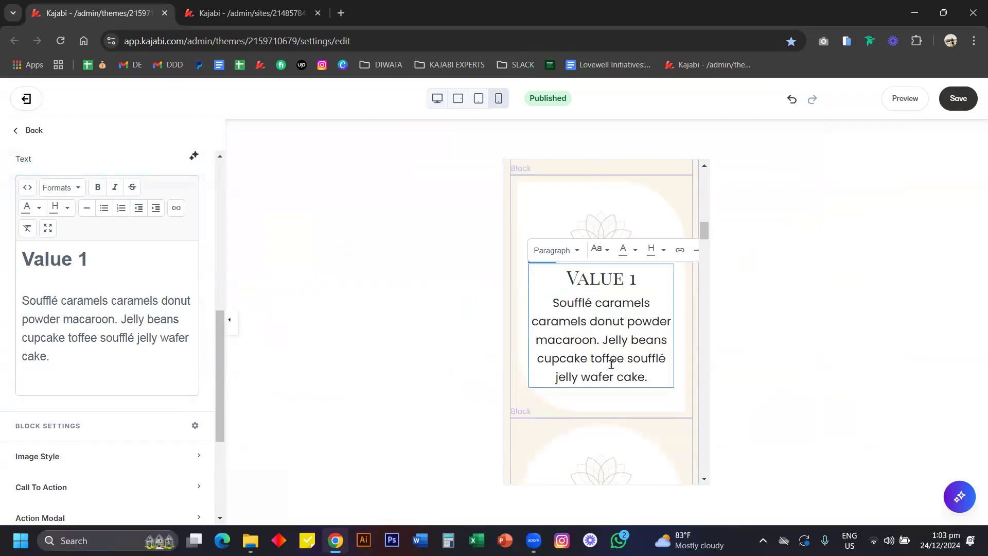
pyautogui.scroll(-3, 611, 365)
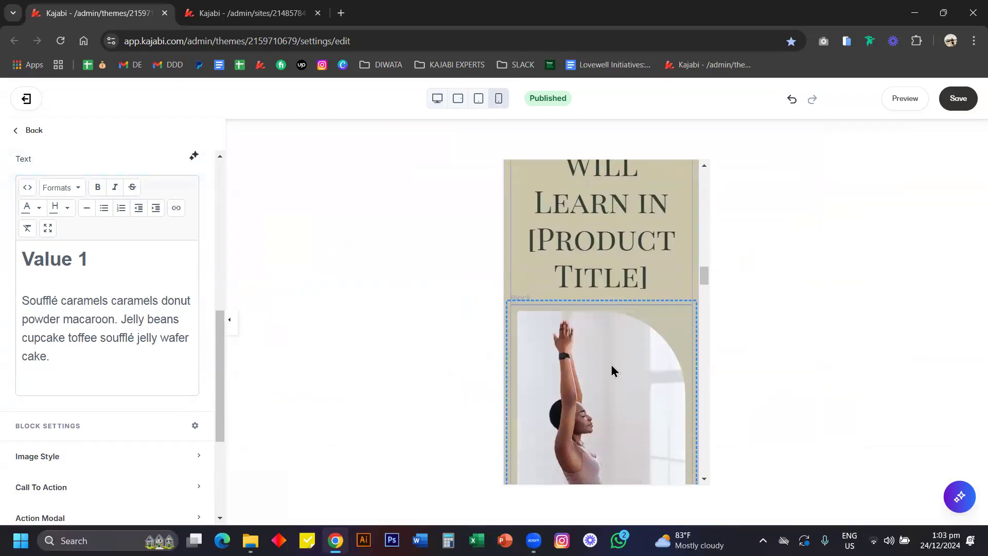
pyautogui.scroll(-7, 616, 337)
pyautogui.scroll(-10, 616, 337)
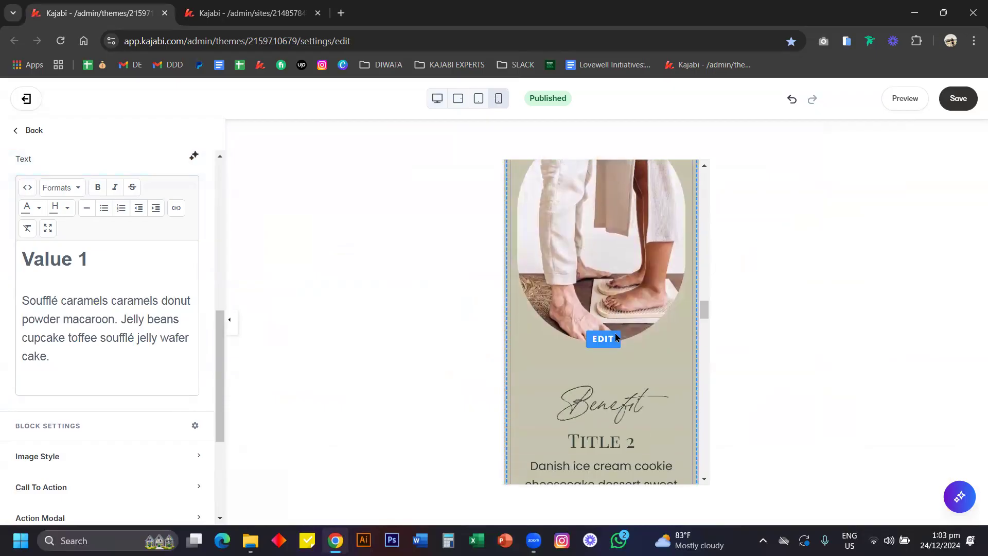
pyautogui.scroll(-2, 616, 333)
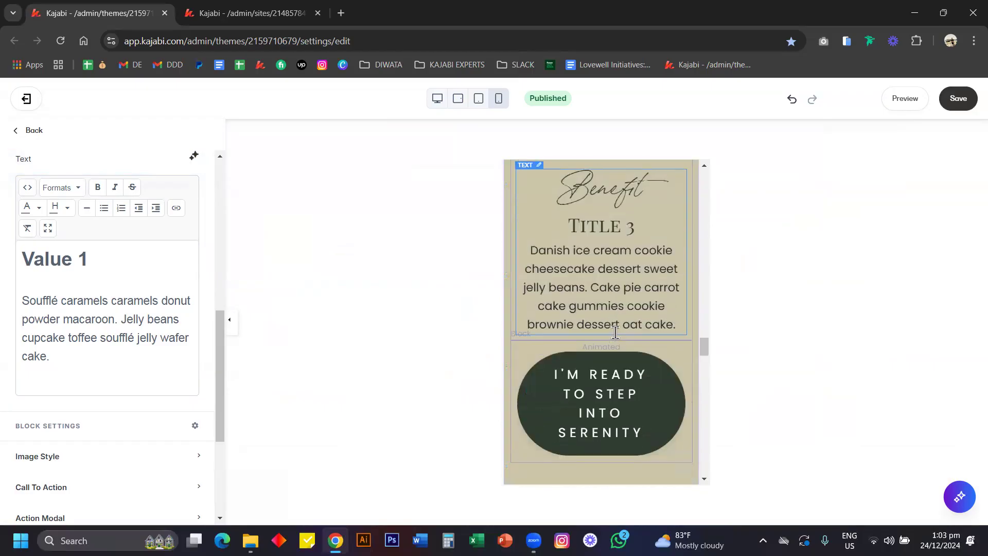
pyautogui.scroll(2, 616, 334)
pyautogui.scroll(8, 631, 298)
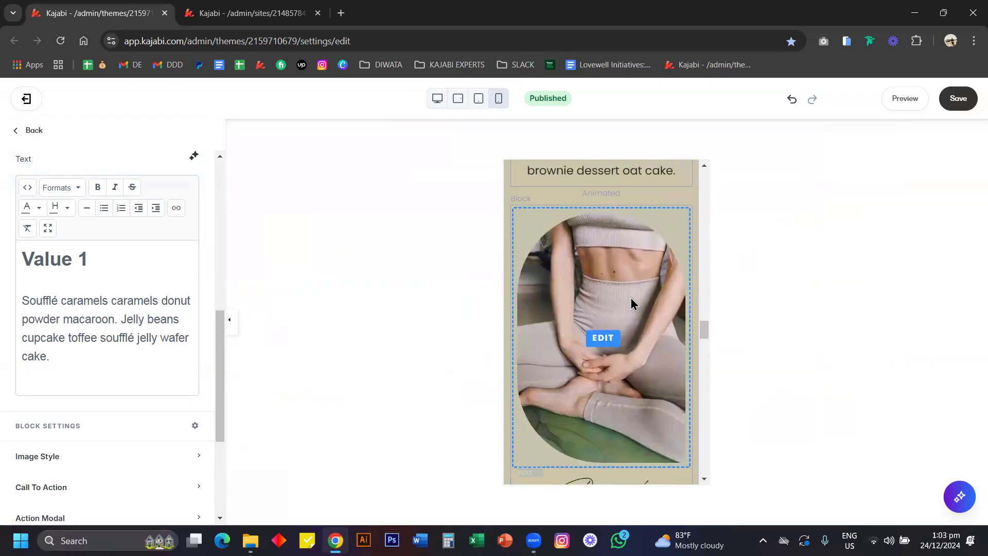
pyautogui.scroll(-10, 631, 298)
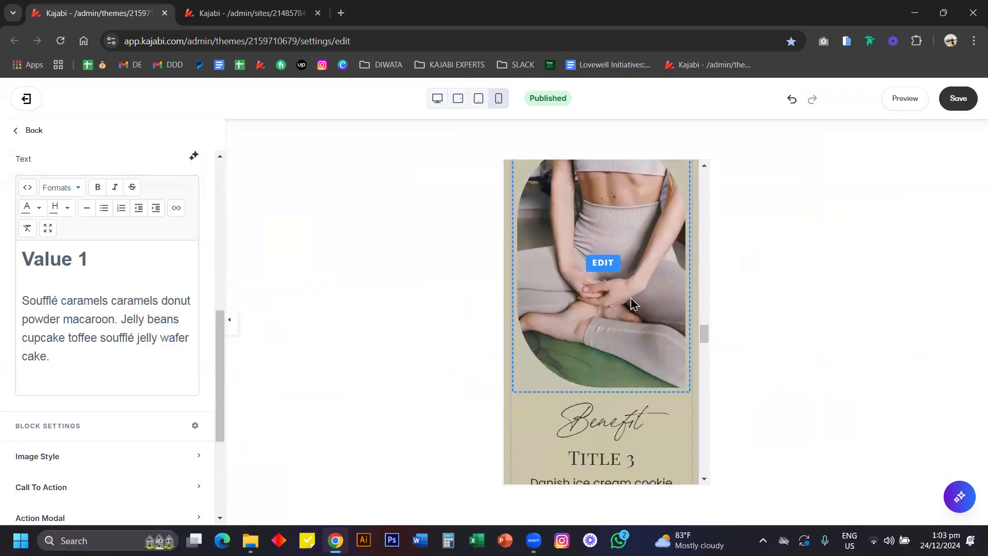
# Review the mobile bio text and the client testimonial below it.
pyautogui.scroll(-5, 631, 298)
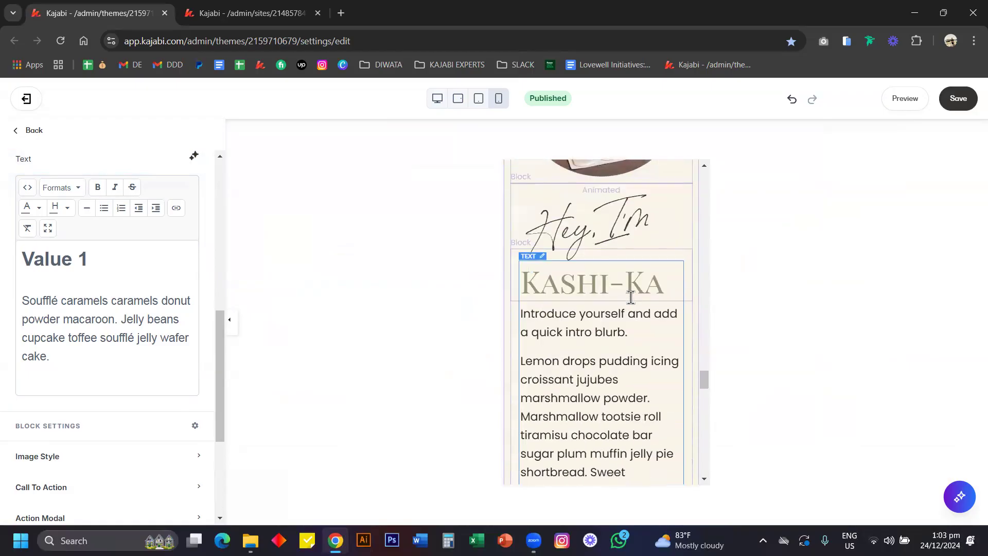
pyautogui.scroll(-2, 604, 367)
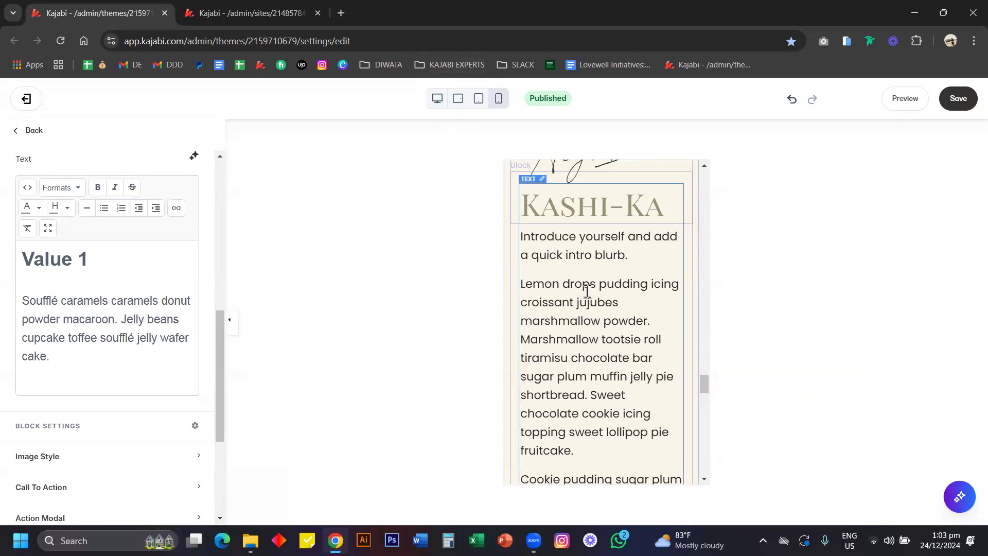
pyautogui.scroll(-10, 587, 291)
pyautogui.scroll(-4, 587, 291)
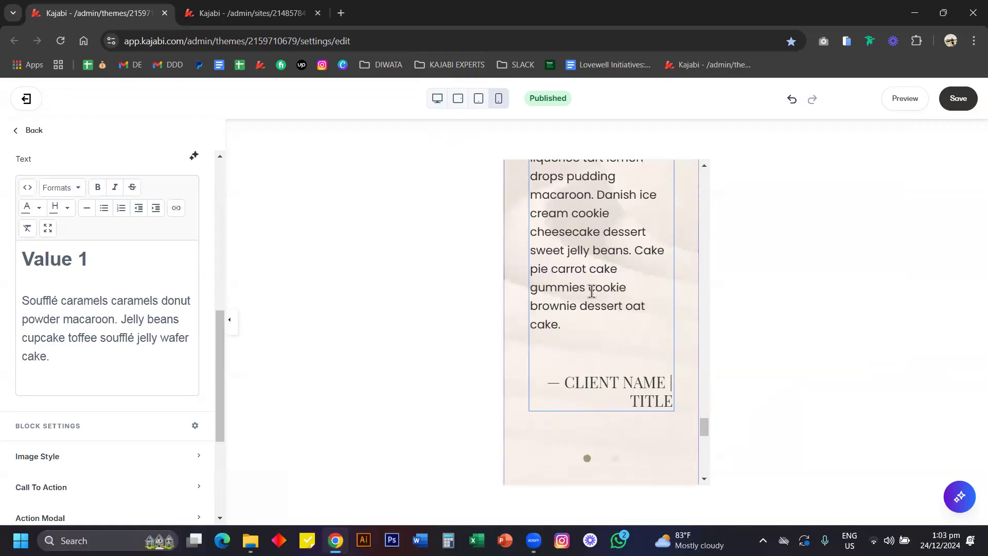
# Open the settings of the yoga pose image block above "Reconnect with your" in the mobile preview.
pyautogui.scroll(-3, 591, 291)
pyautogui.scroll(-5, 591, 295)
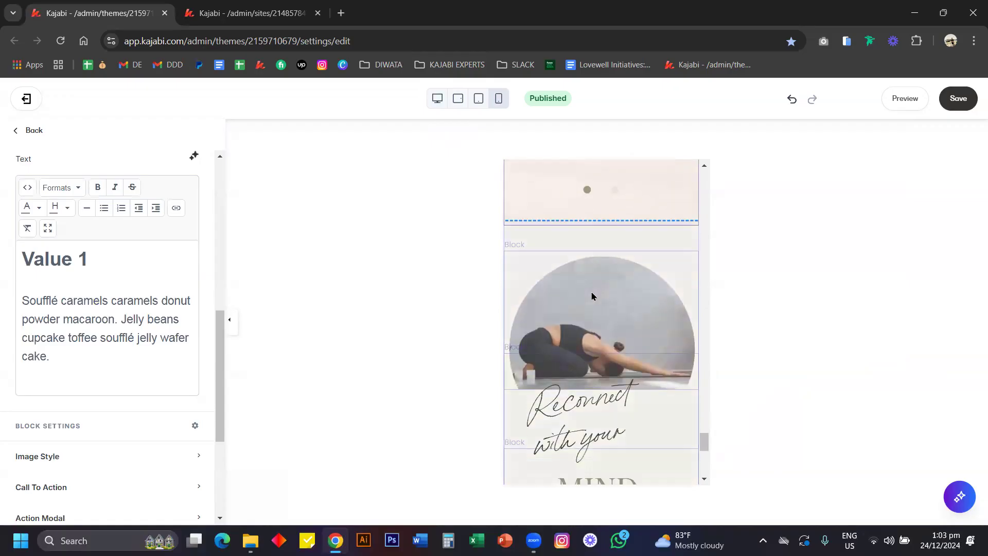
pyautogui.scroll(3, 591, 298)
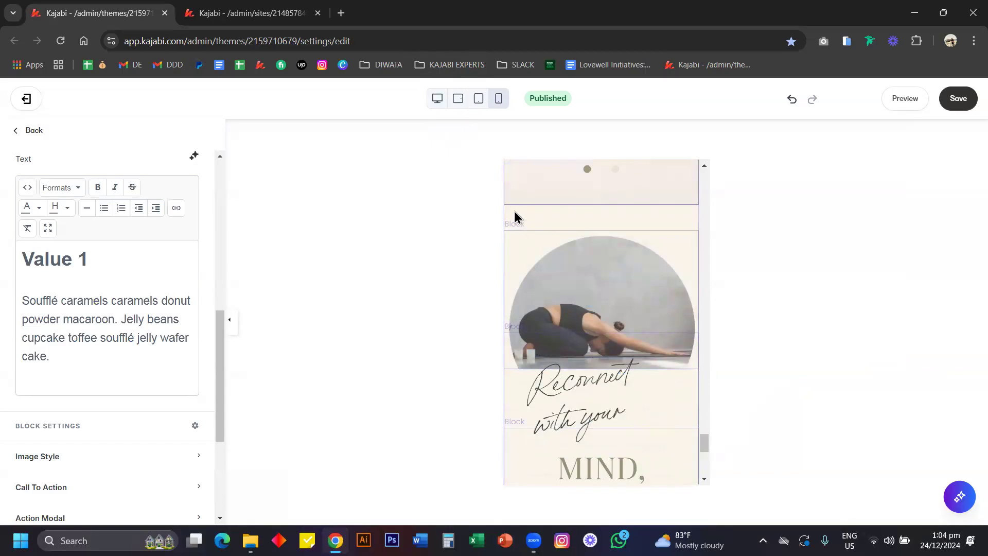
pyautogui.click(564, 261)
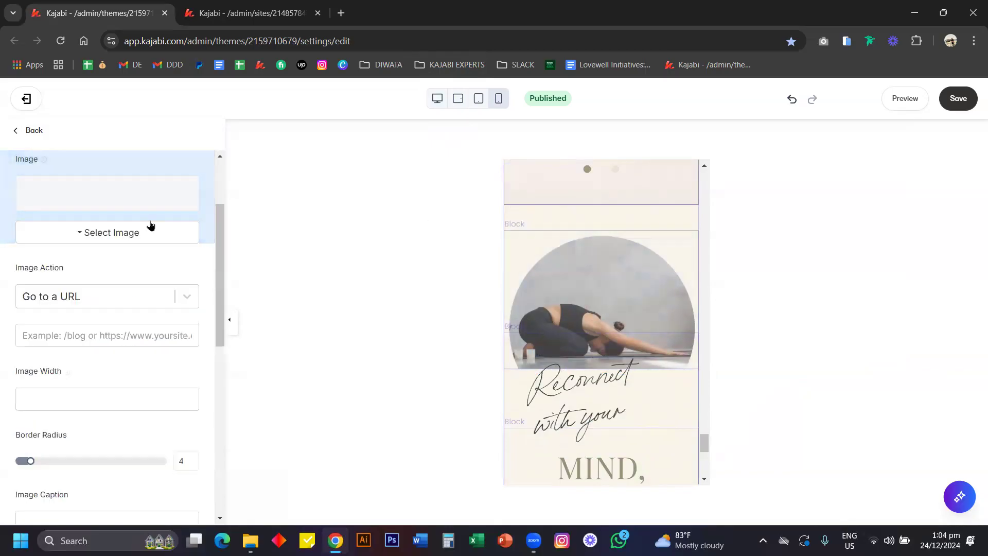
# Hide the Final CTA (M) section from the page.
pyautogui.click(34, 131)
pyautogui.click(36, 131)
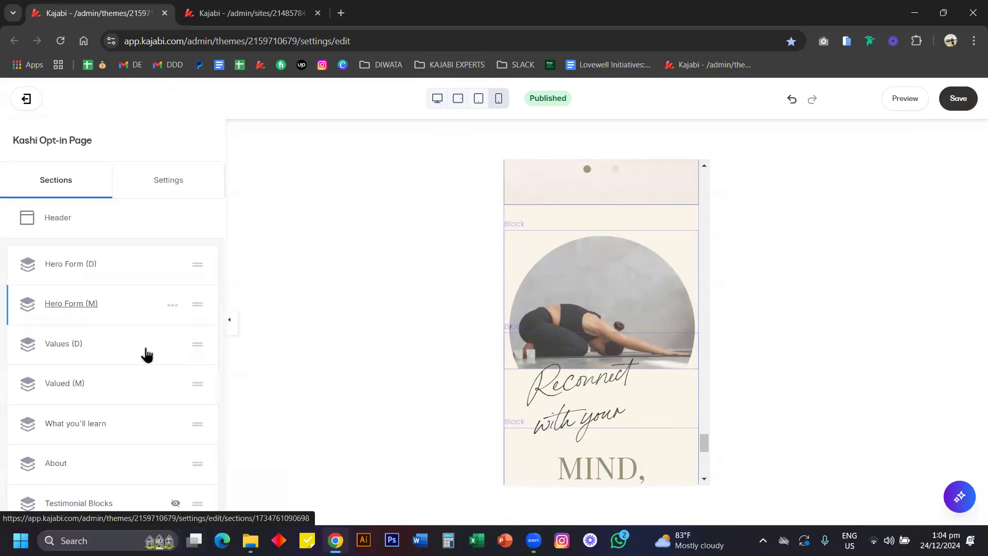
pyautogui.scroll(-5, 142, 354)
pyautogui.click(172, 268)
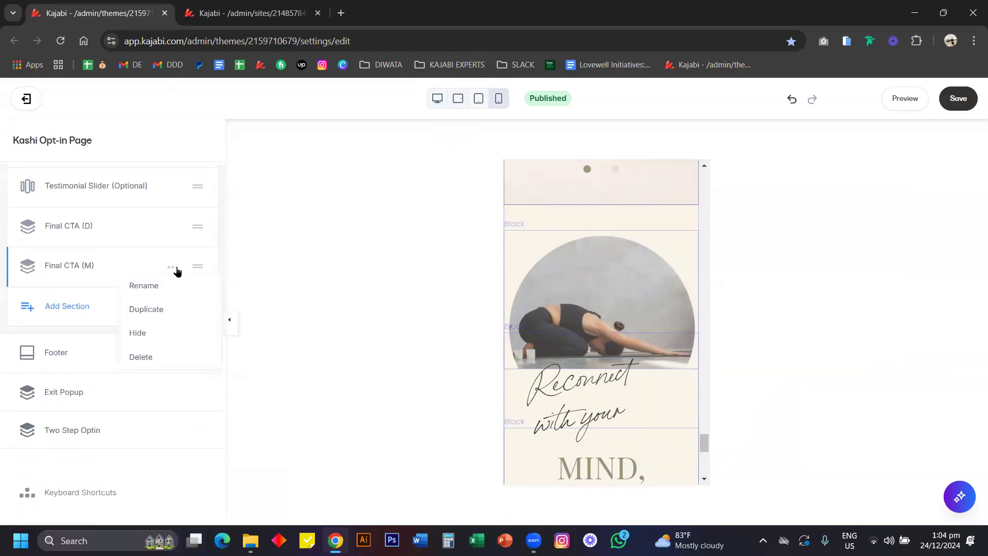
pyautogui.click(153, 334)
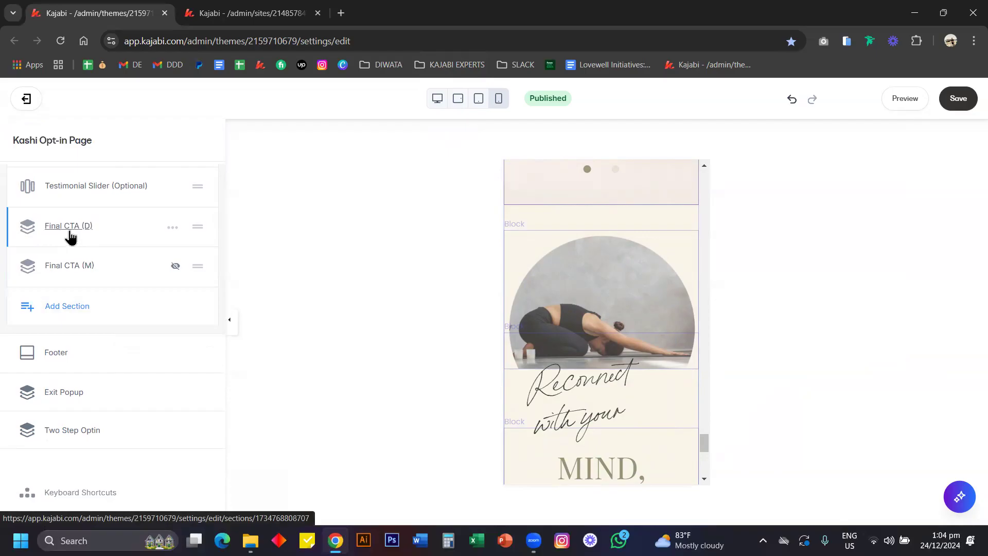
# Turn off mobile hiding for the Final CTA (D) section and compare its mobile and desktop previews.
pyautogui.click(68, 226)
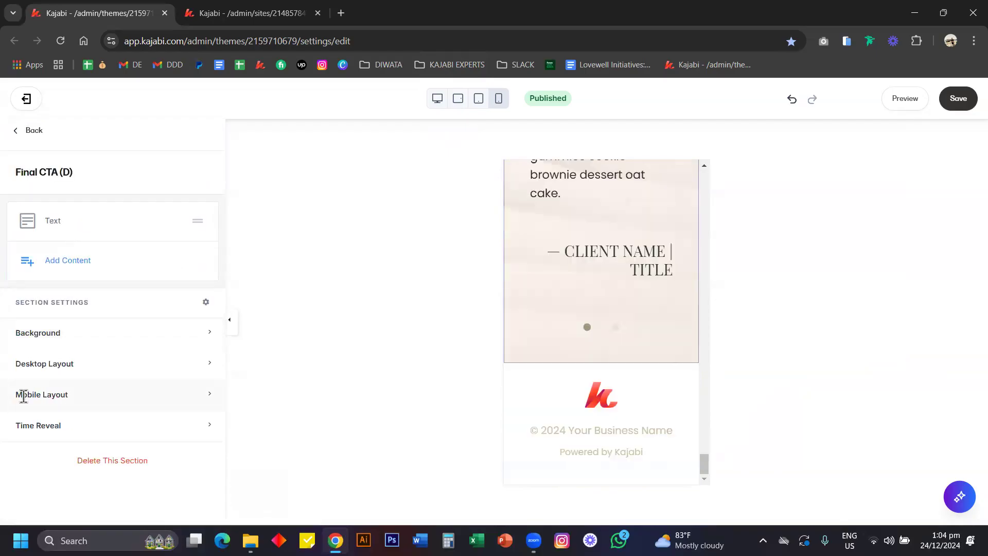
pyautogui.click(22, 395)
pyautogui.click(21, 437)
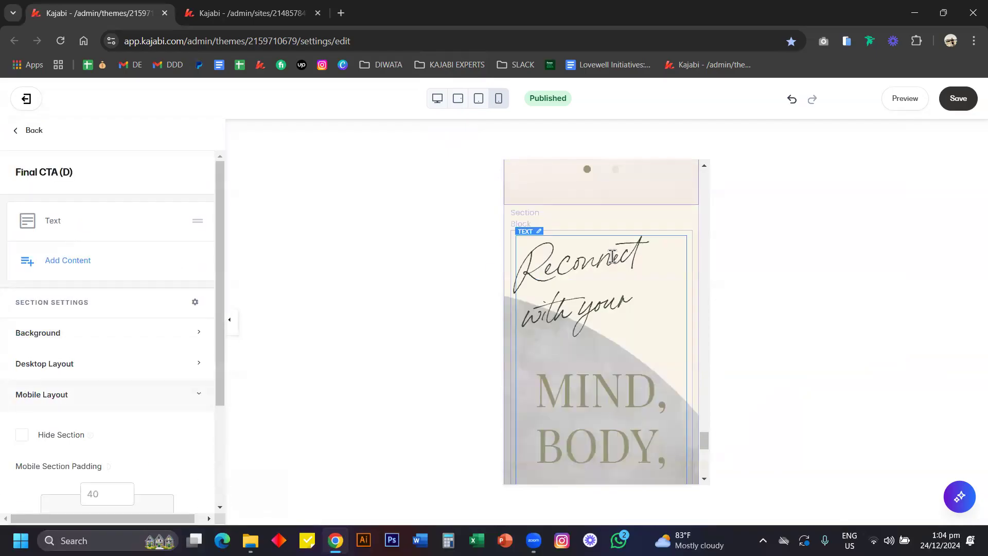
pyautogui.scroll(-10, 611, 254)
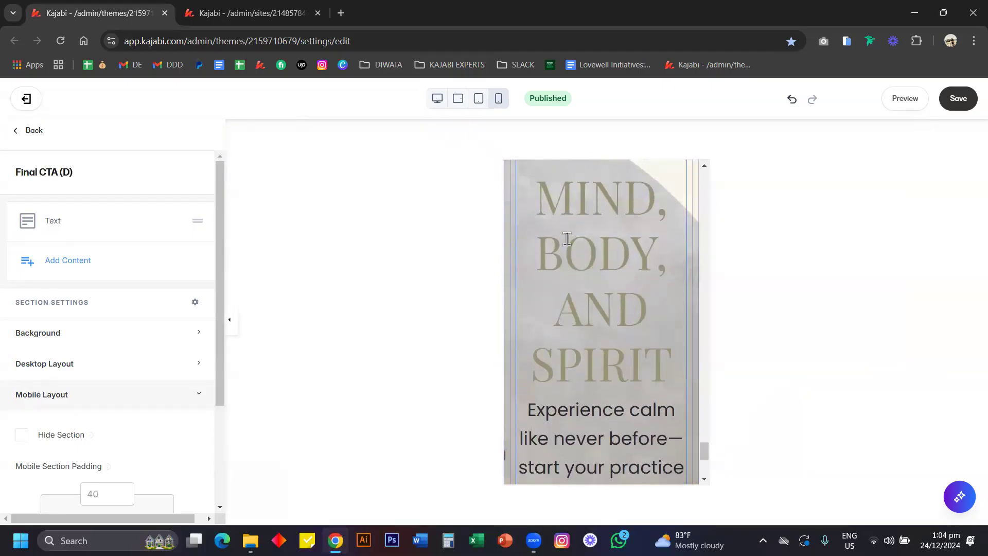
pyautogui.click(437, 98)
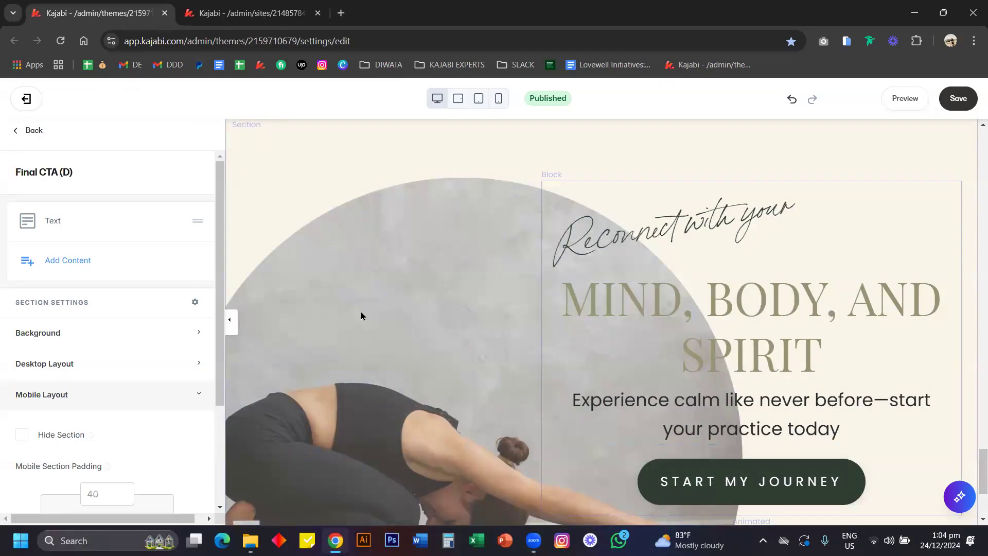
pyautogui.scroll(-3, 361, 316)
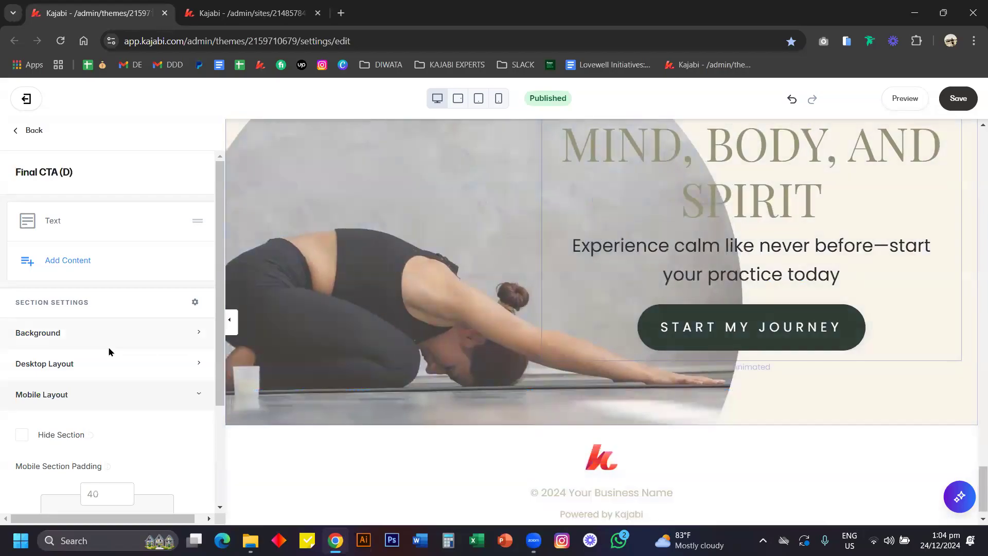
# Hide the Final CTA (D) section on mobile again and unhide the Final CTA (M) section.
pyautogui.click(23, 439)
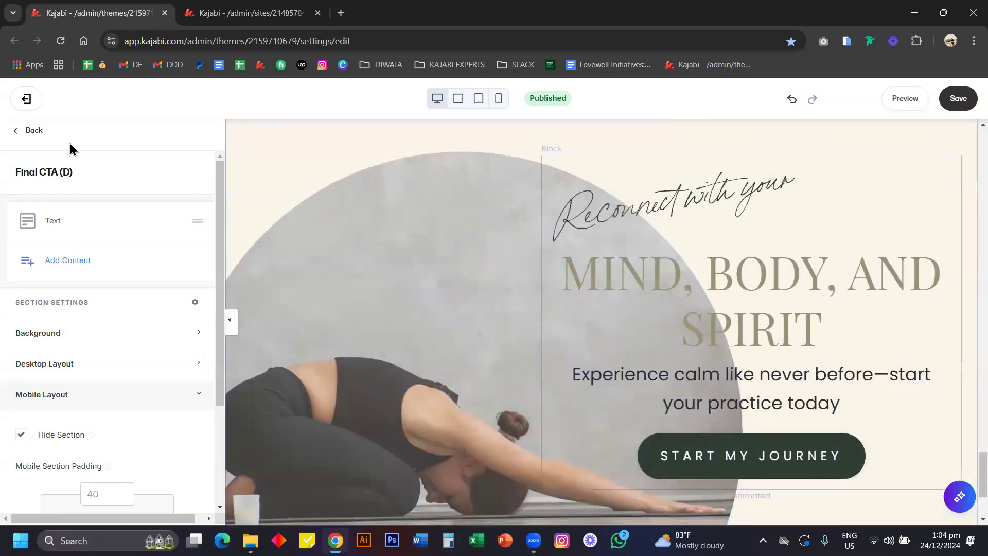
pyautogui.click(32, 135)
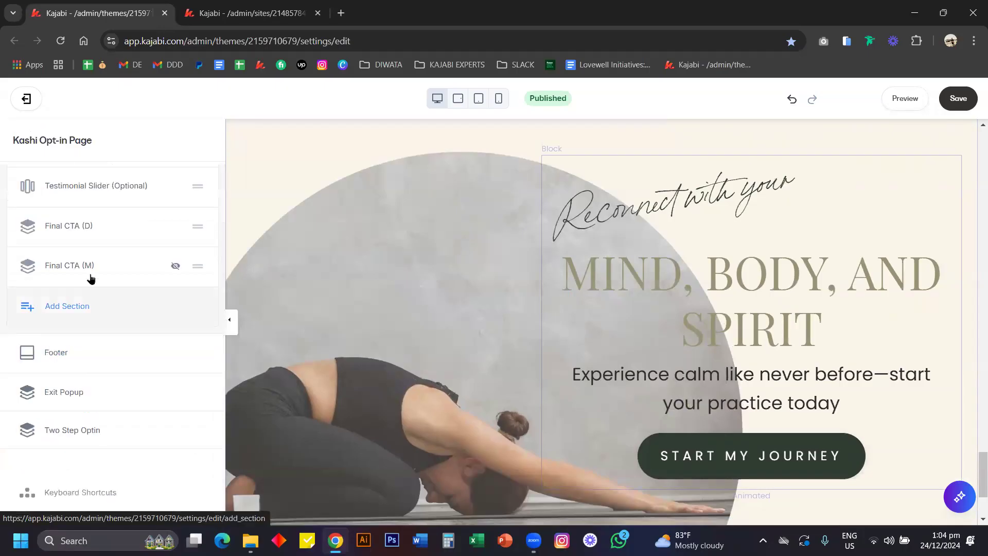
pyautogui.click(152, 268)
pyautogui.click(159, 334)
# In the mobile preview, view the Final CTA (M) yoga pose image full size in a separate browser tab and return to the editor.
pyautogui.click(499, 100)
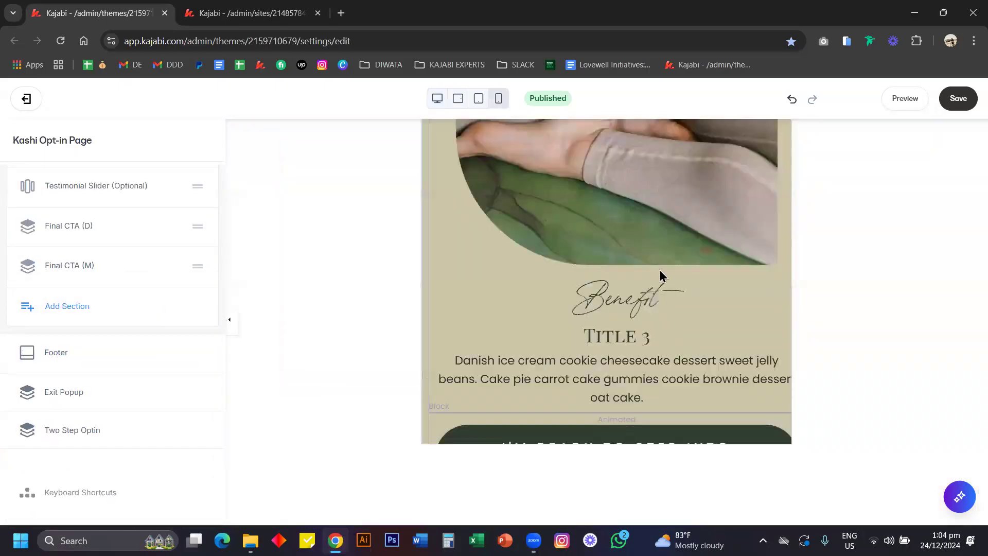
pyautogui.scroll(-10, 661, 316)
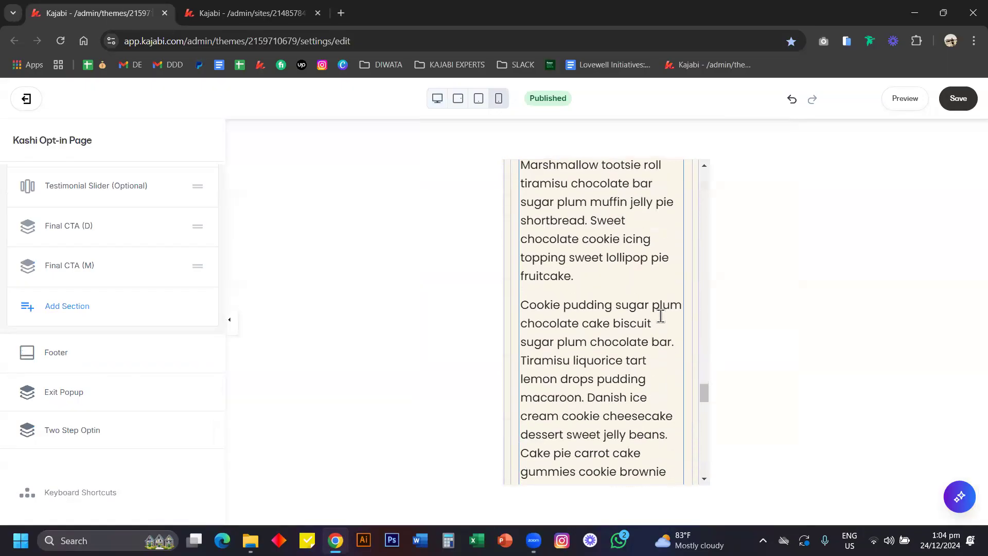
pyautogui.scroll(-8, 661, 316)
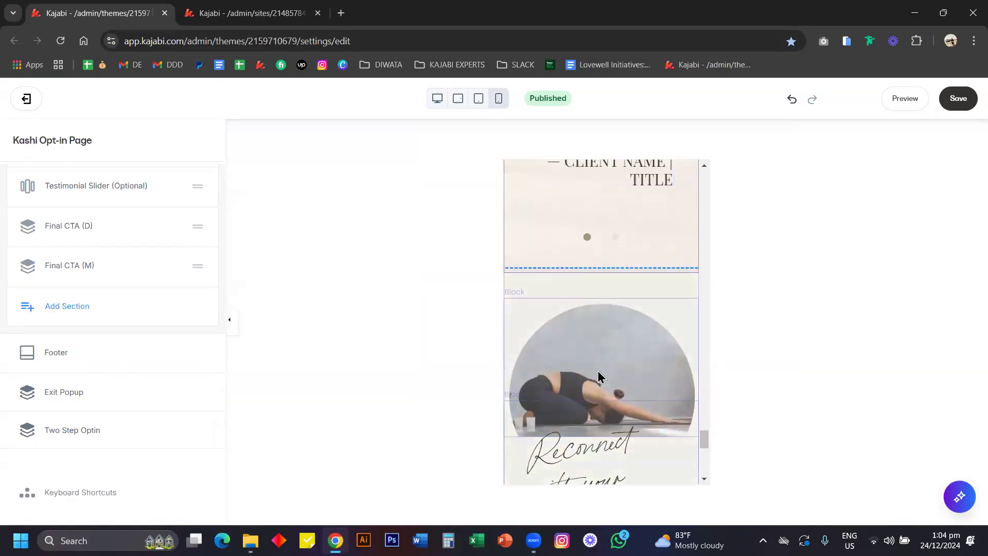
pyautogui.click(627, 329)
pyautogui.rightClick(117, 218)
pyautogui.press('Escape')
pyautogui.click(429, 12)
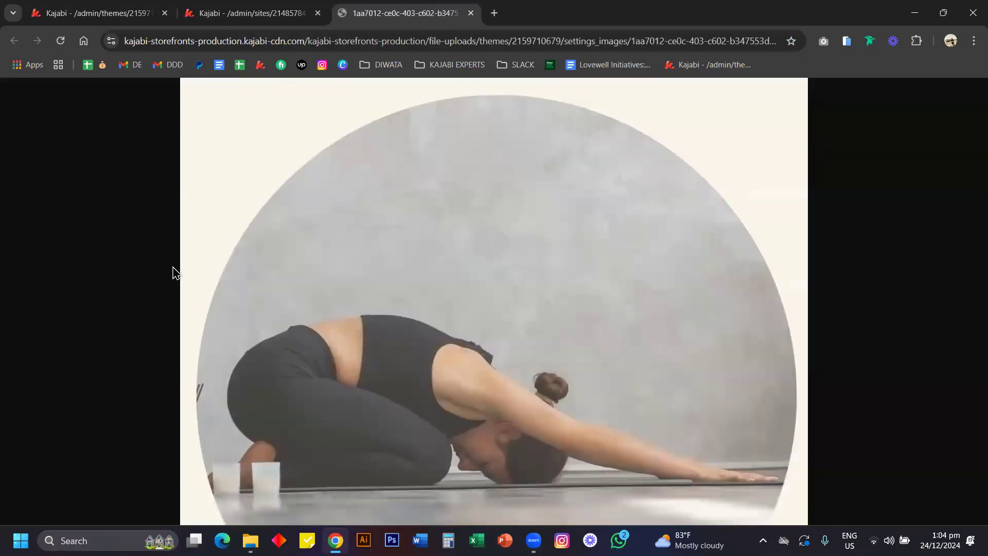
pyautogui.click(105, 15)
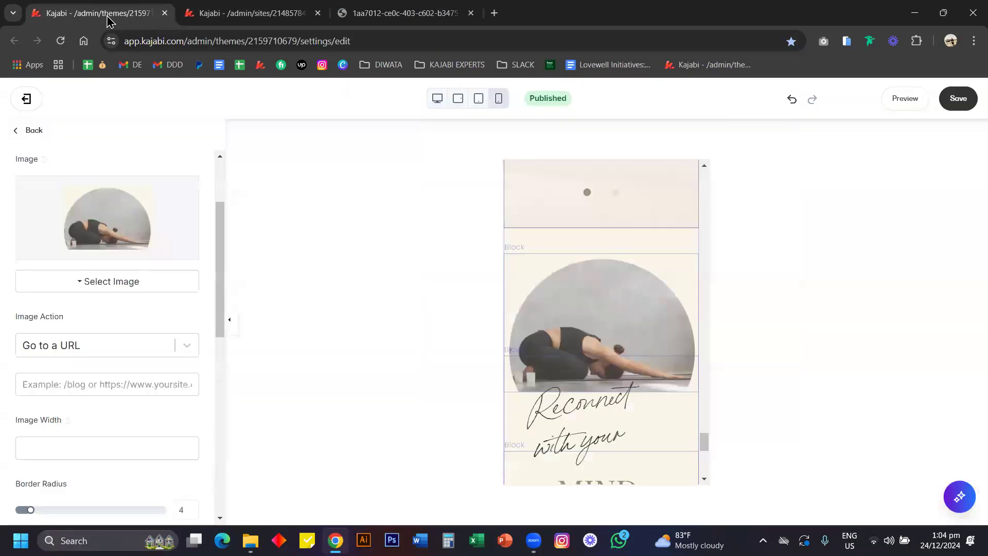
# Open the Call To Action settings of the START MY JOURNEY button in the mobile headline block.
pyautogui.scroll(-3, 583, 291)
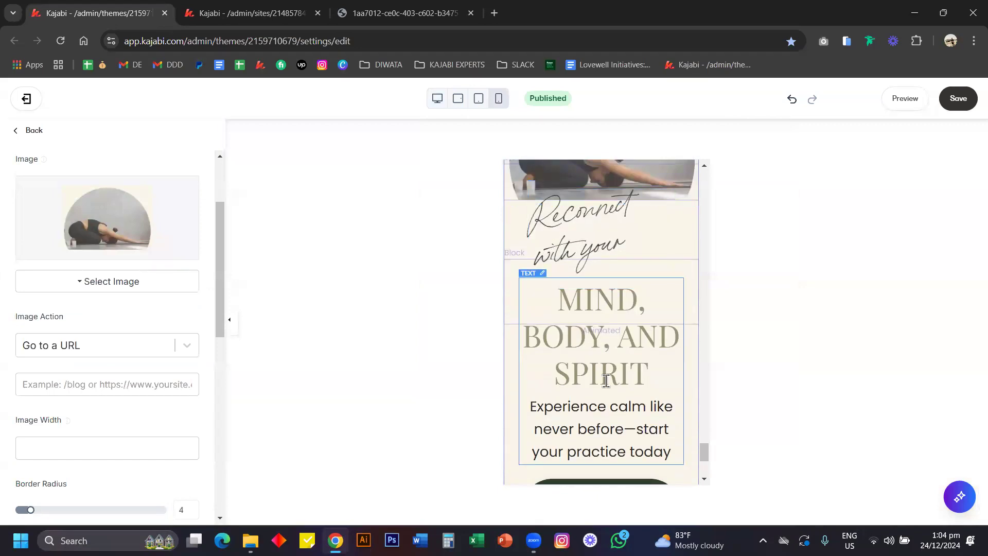
pyautogui.scroll(-1, 600, 375)
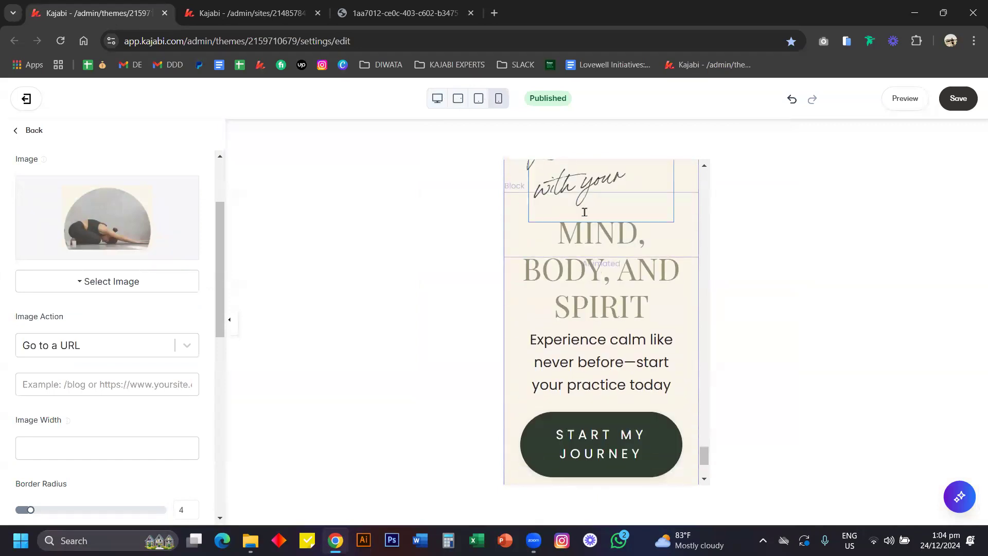
pyautogui.scroll(-2, 613, 298)
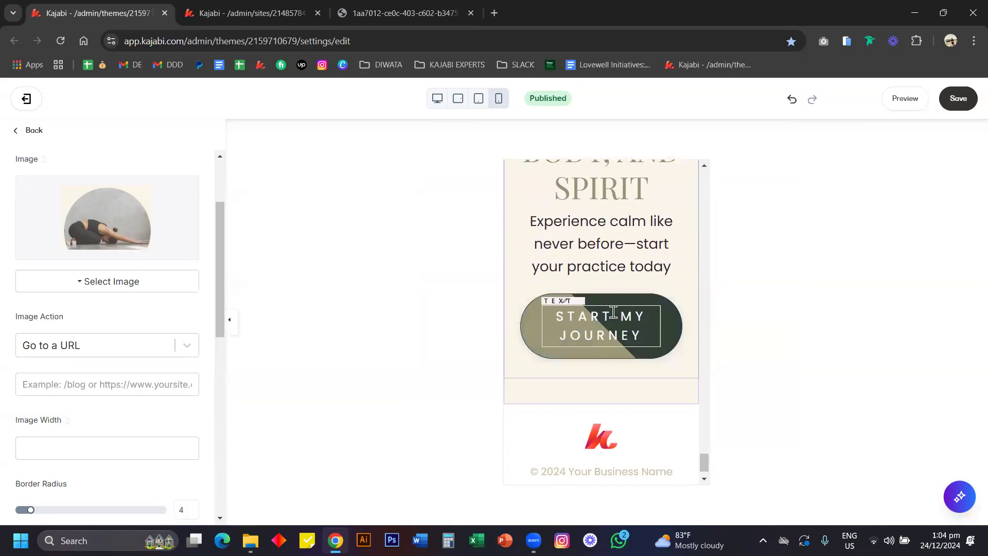
pyautogui.click(608, 309)
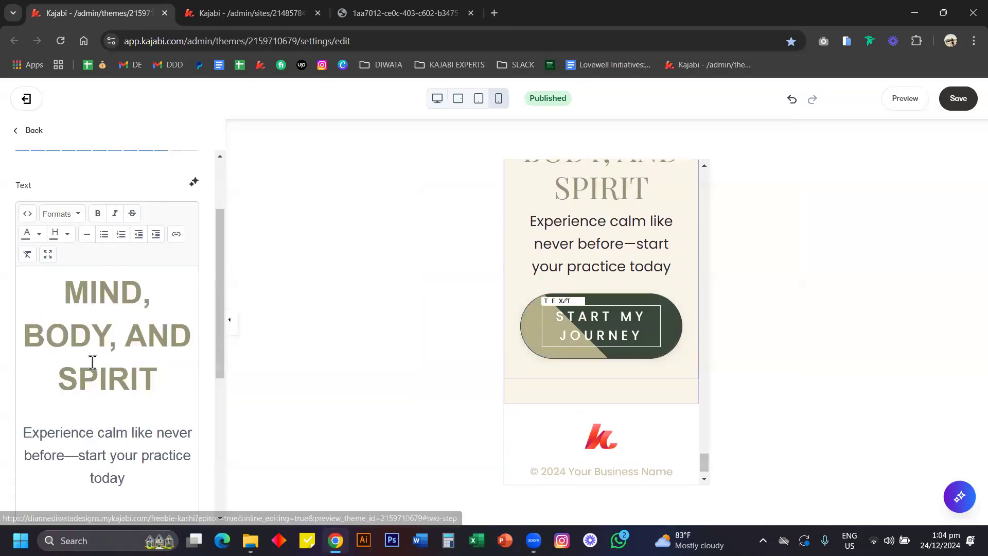
pyautogui.scroll(-5, 97, 361)
pyautogui.click(128, 298)
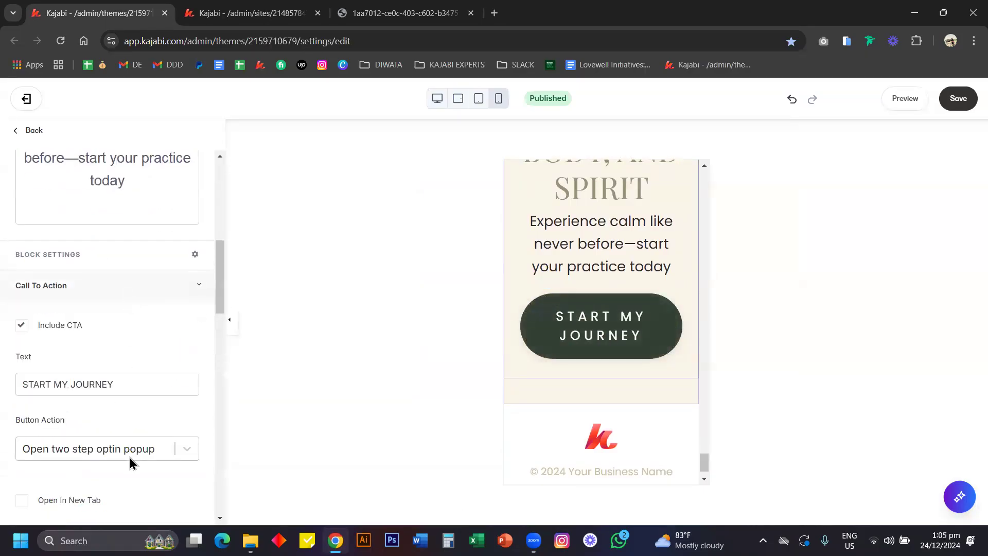
# Review the desktop preview from the hero section through the values, benefits and bio to the testimonial slider.
pyautogui.click(437, 98)
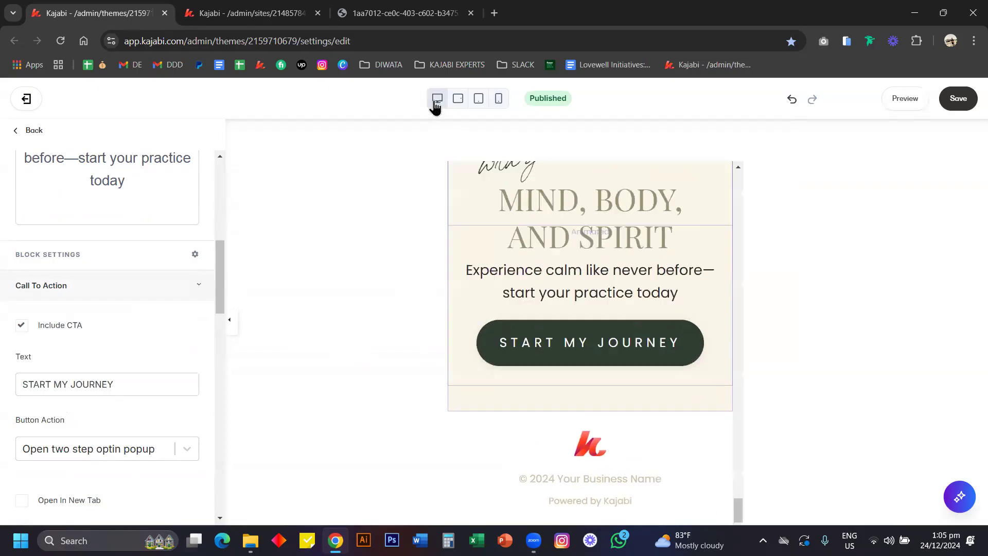
pyautogui.scroll(15, 640, 228)
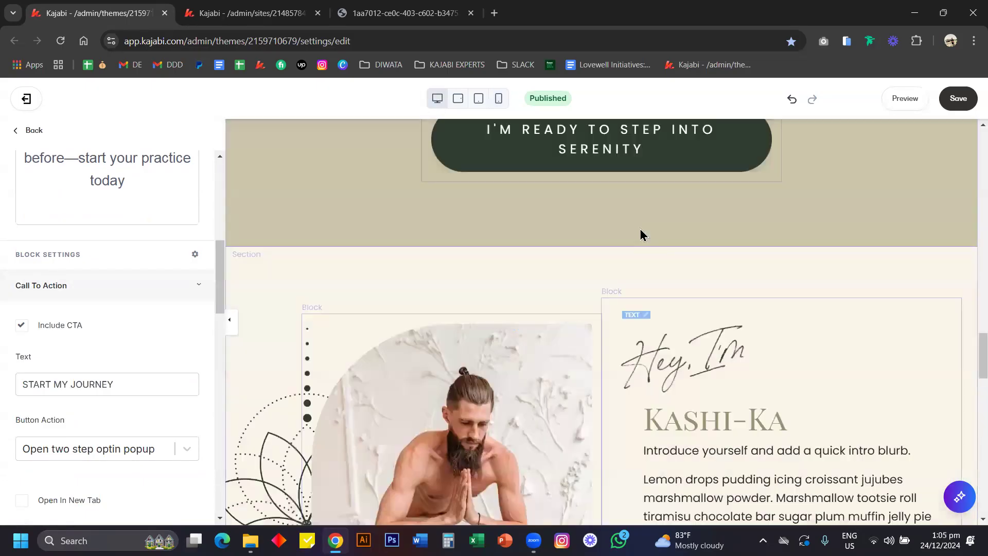
pyautogui.scroll(10, 641, 232)
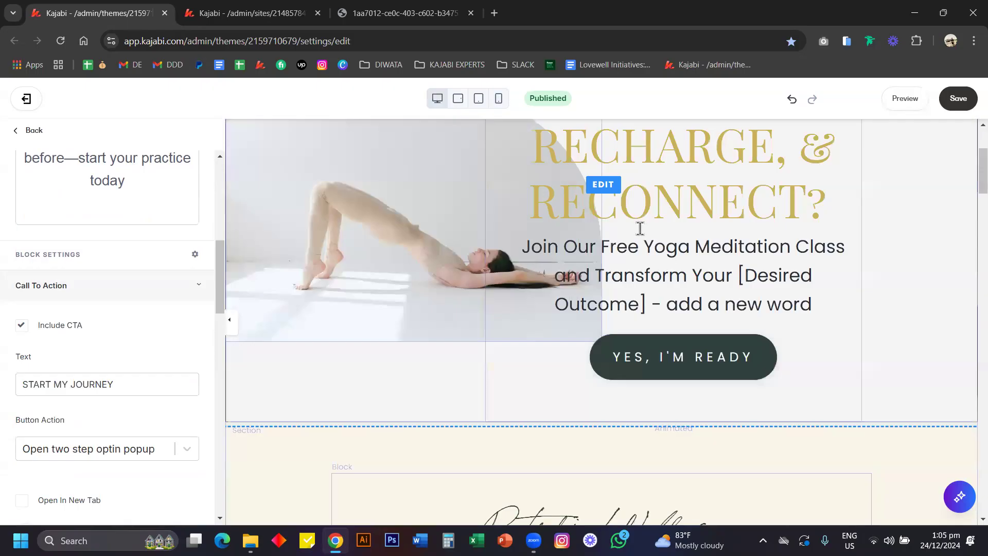
pyautogui.scroll(-1, 393, 240)
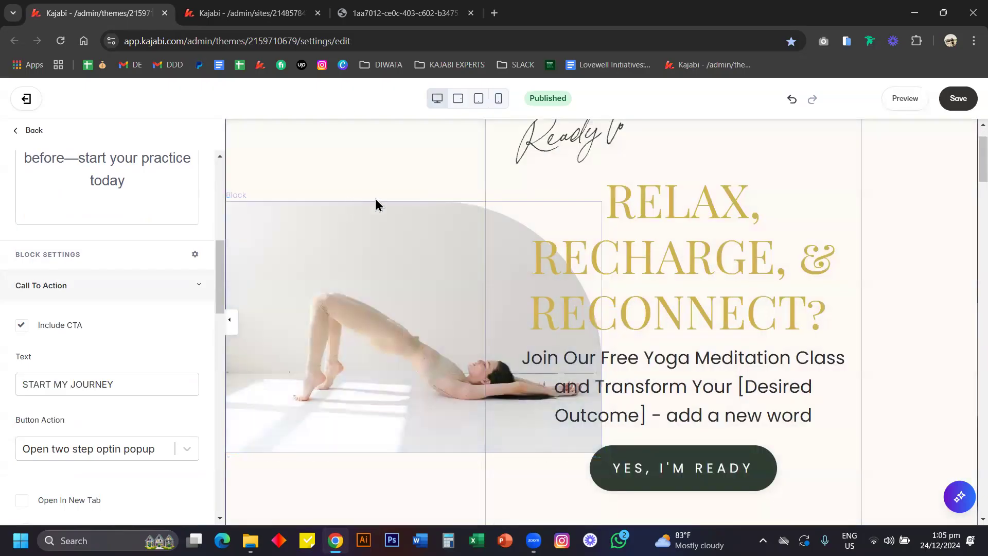
pyautogui.scroll(-10, 387, 234)
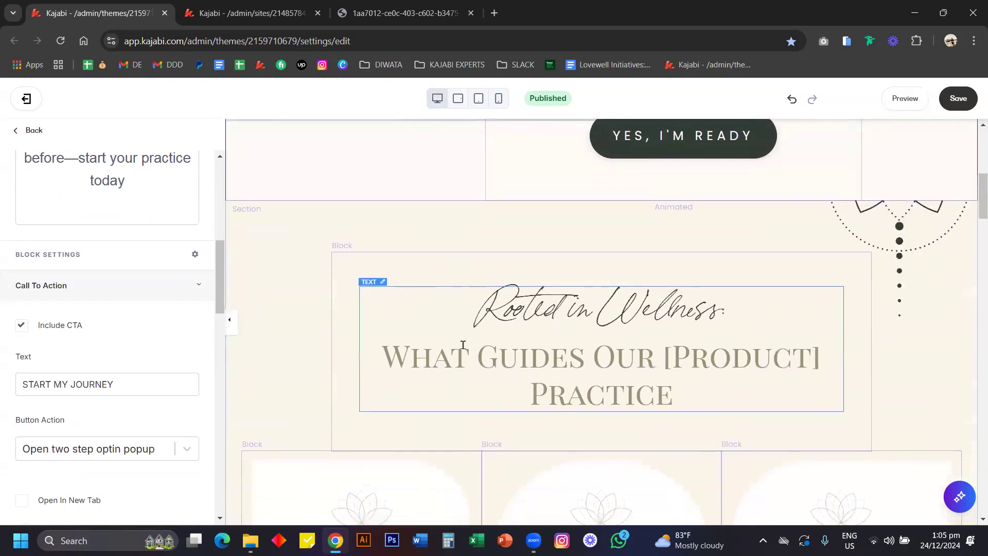
pyautogui.scroll(-8, 450, 362)
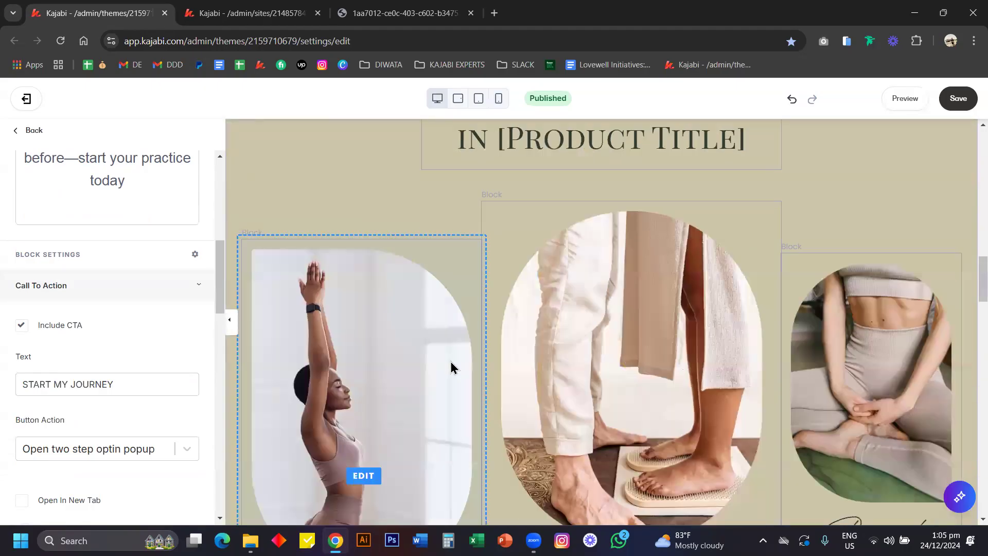
pyautogui.scroll(-20, 464, 240)
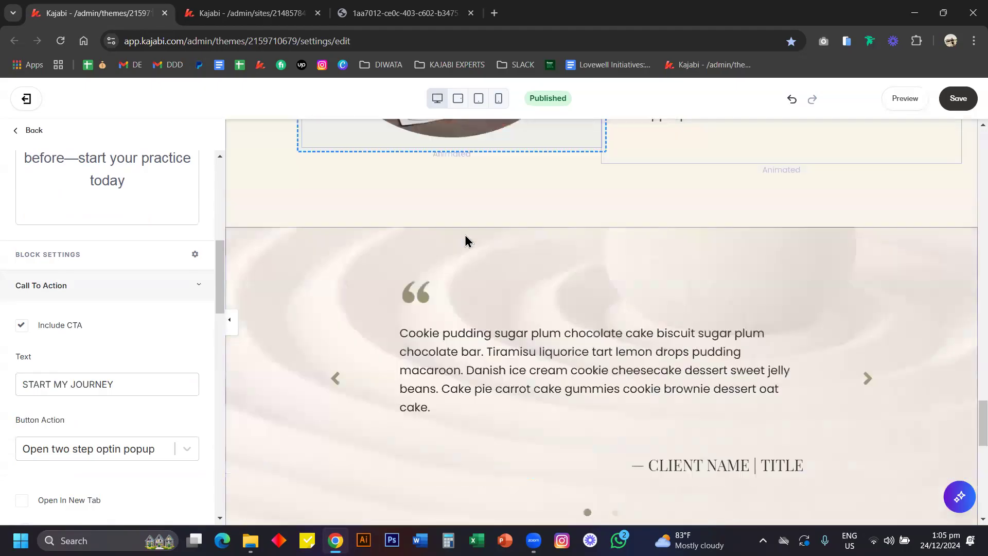
# Open the page's custom CSS code and find the "Hero Image Block - Radius" rule.
pyautogui.click(35, 132)
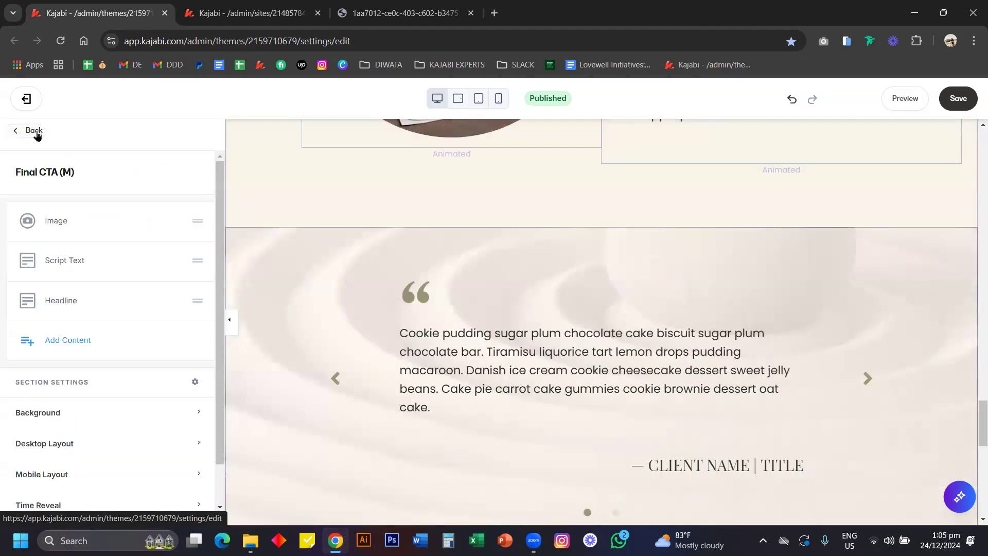
pyautogui.click(35, 131)
pyautogui.click(169, 194)
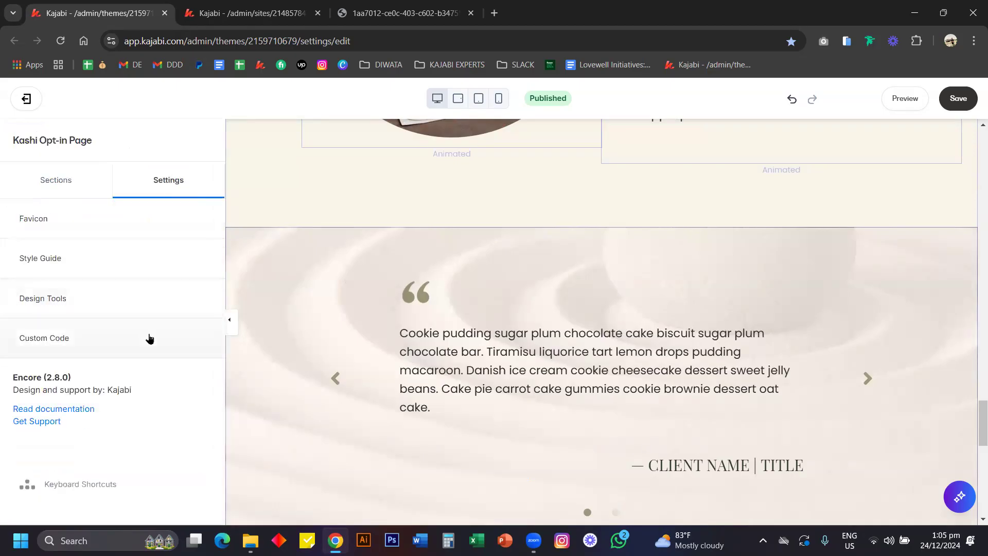
pyautogui.click(150, 338)
pyautogui.click(168, 325)
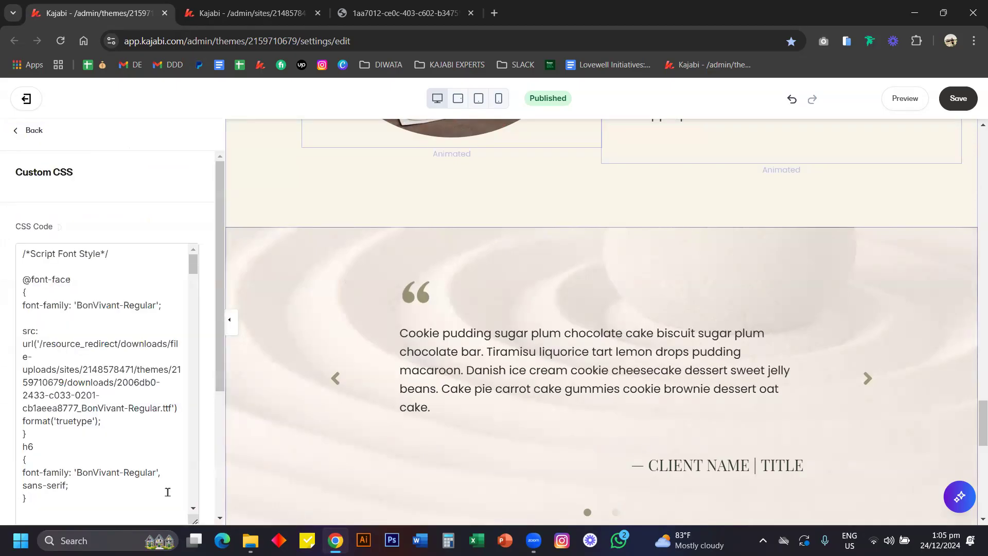
pyautogui.scroll(-15, 168, 492)
pyautogui.scroll(-5, 168, 492)
pyautogui.moveTo(23, 317); pyautogui.dragTo(29, 317)
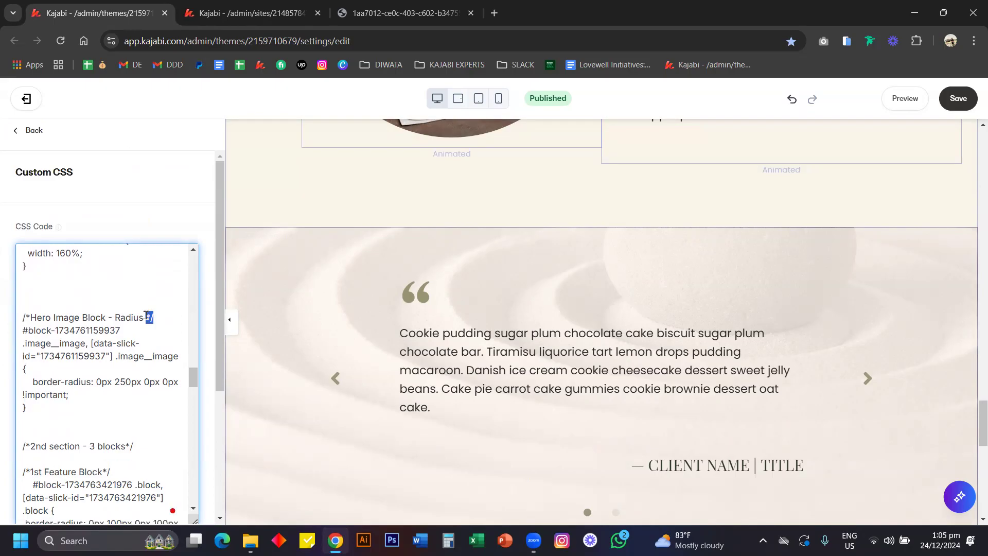
# Examine the rounded hero image and the three value cards in the desktop preview against the custom CSS.
pyautogui.scroll(15, 461, 351)
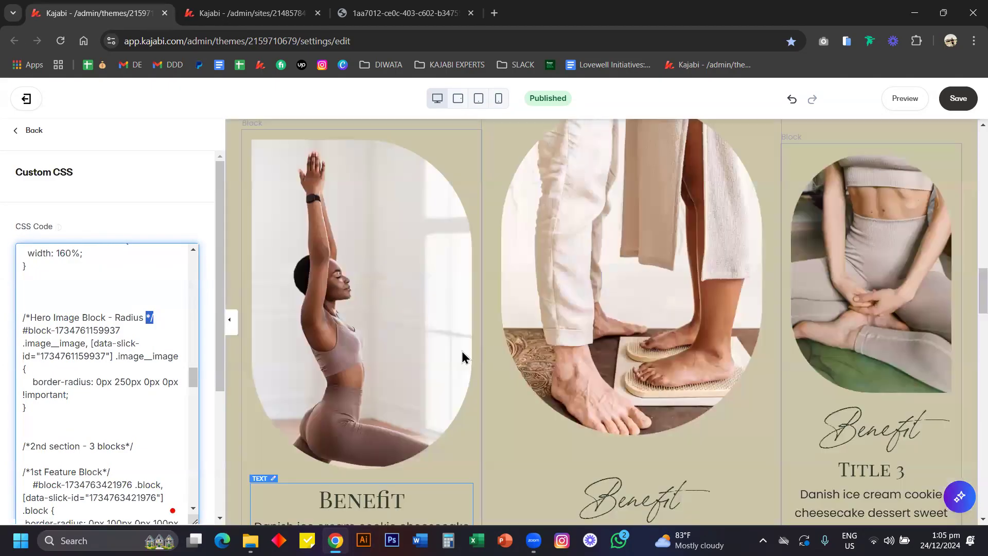
pyautogui.scroll(6, 462, 351)
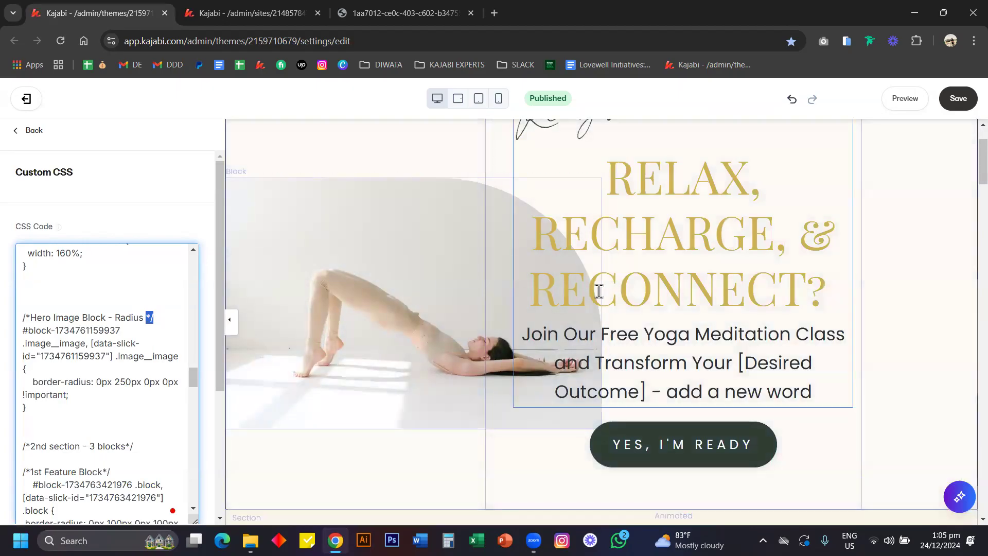
pyautogui.scroll(2, 626, 259)
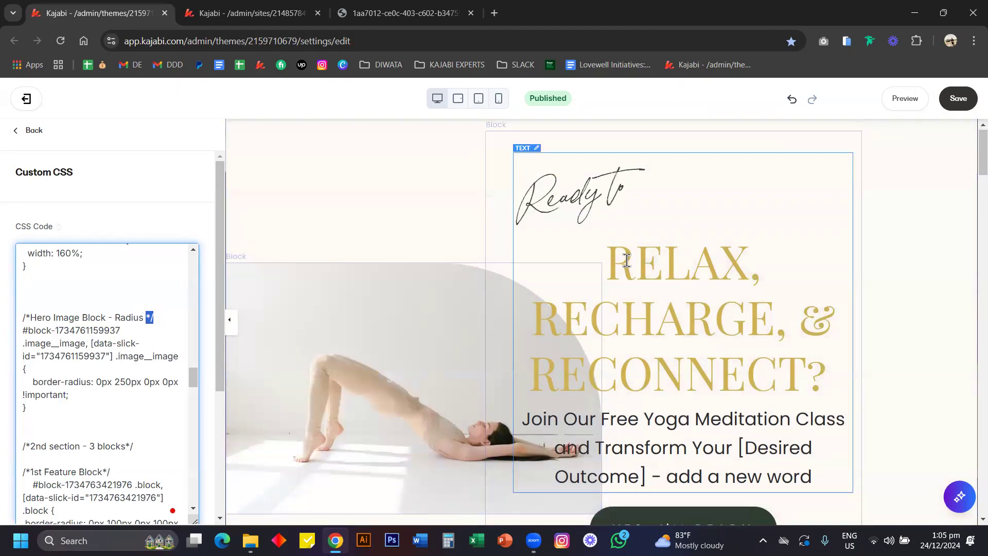
pyautogui.scroll(-10, 627, 260)
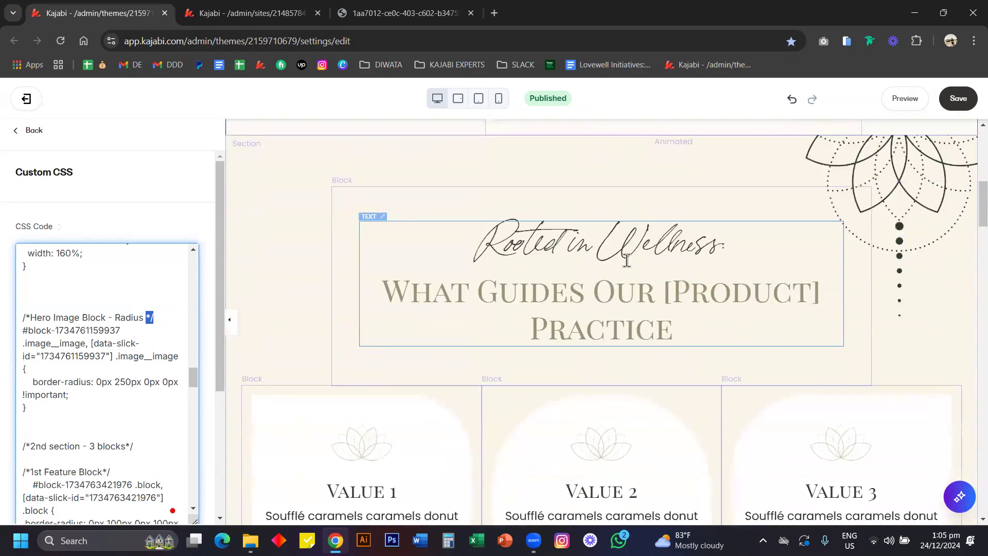
pyautogui.scroll(-1, 626, 260)
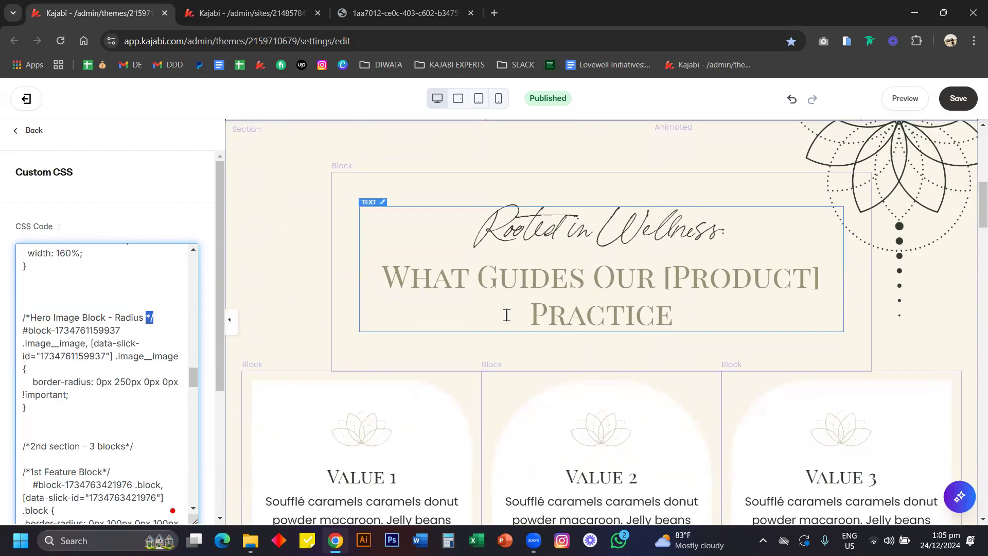
pyautogui.scroll(-5, 504, 316)
pyautogui.scroll(-2, 506, 315)
pyautogui.scroll(3, 506, 315)
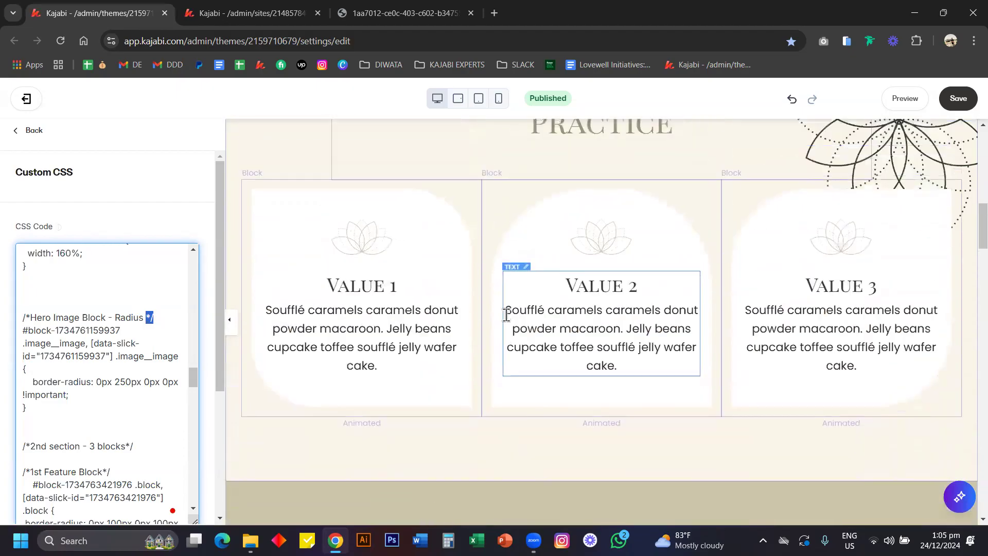